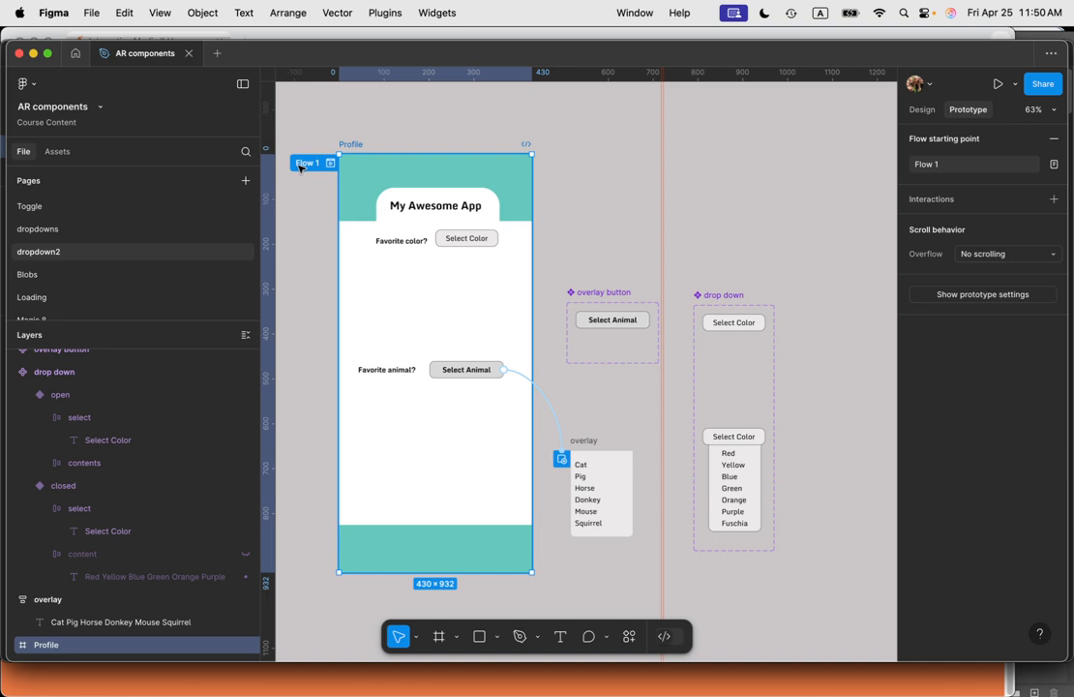
Step: Play the Flow 1 prototype and pick Green from the favorite color dropdown
{"action": "left_click", "coordinate": [299, 167]}
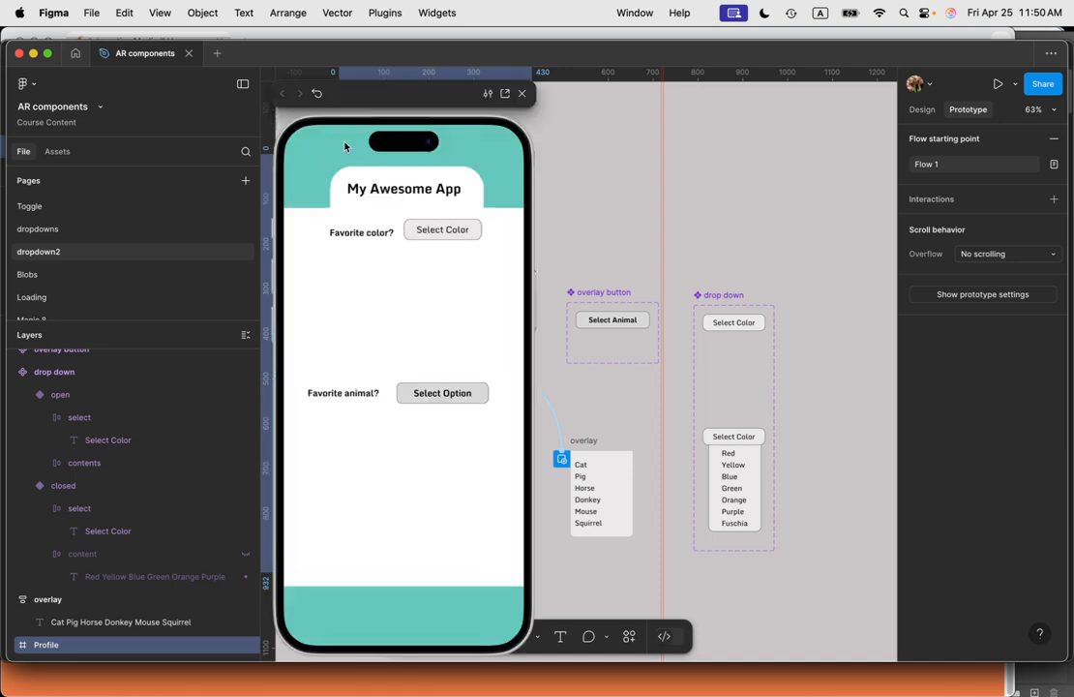
{"action": "left_click", "coordinate": [455, 234]}
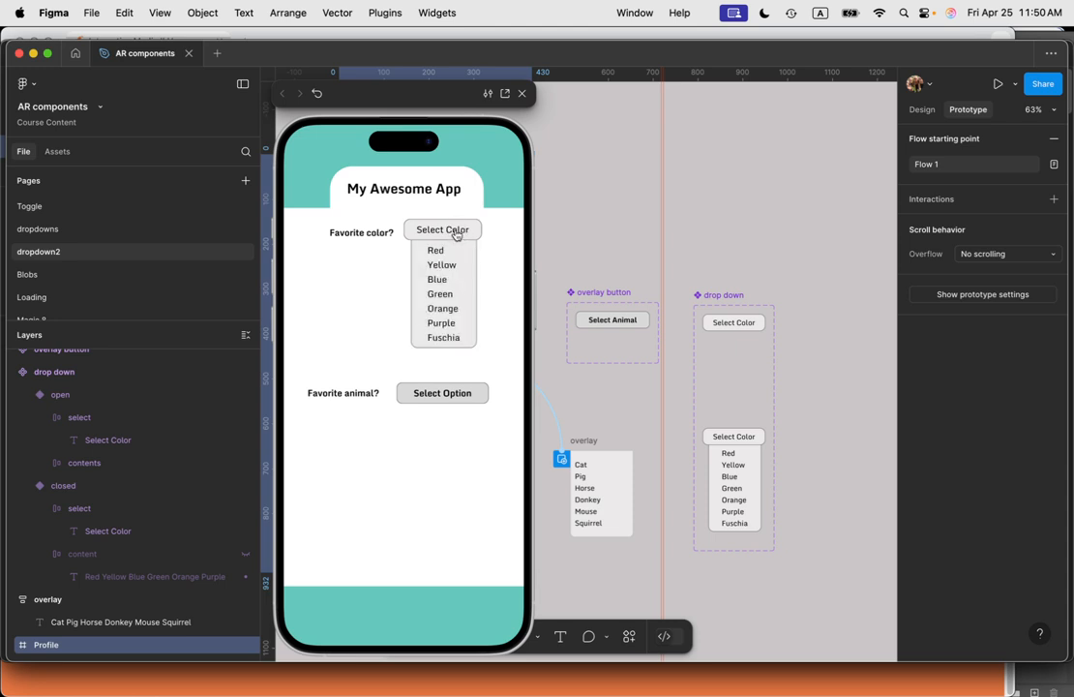
{"action": "left_click", "coordinate": [459, 230]}
{"action": "left_click", "coordinate": [450, 293]}
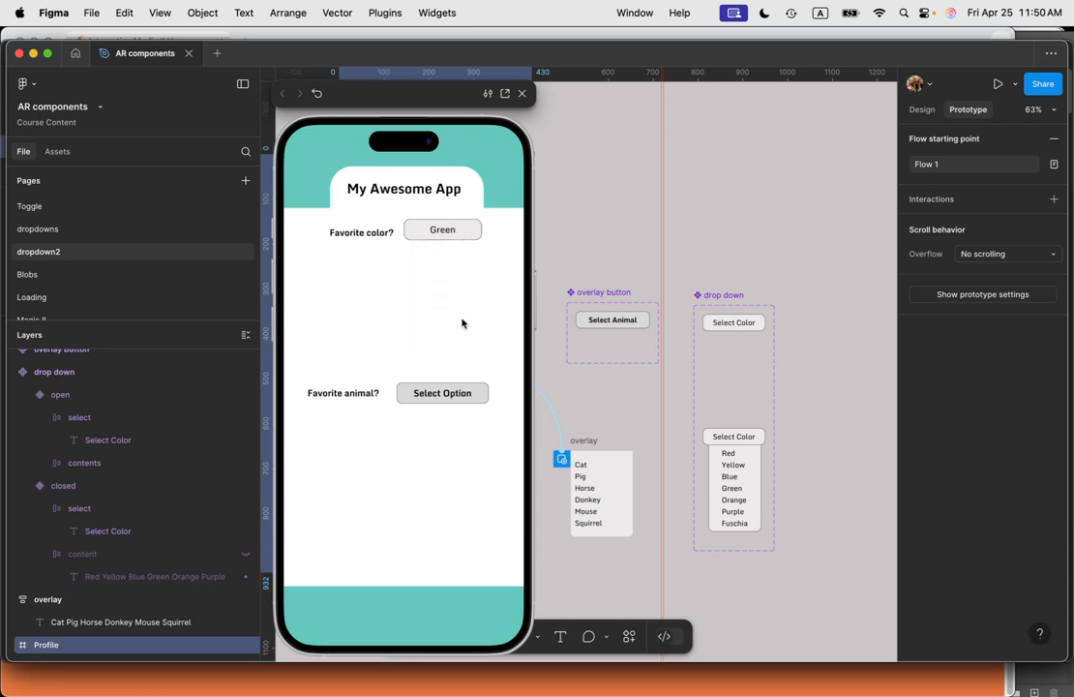
{"action": "left_click", "coordinate": [464, 234]}
{"action": "left_click", "coordinate": [454, 290]}
Step: Open the favorite animal overlay in the preview, pick Horse, and close the preview
{"action": "left_click", "coordinate": [451, 396]}
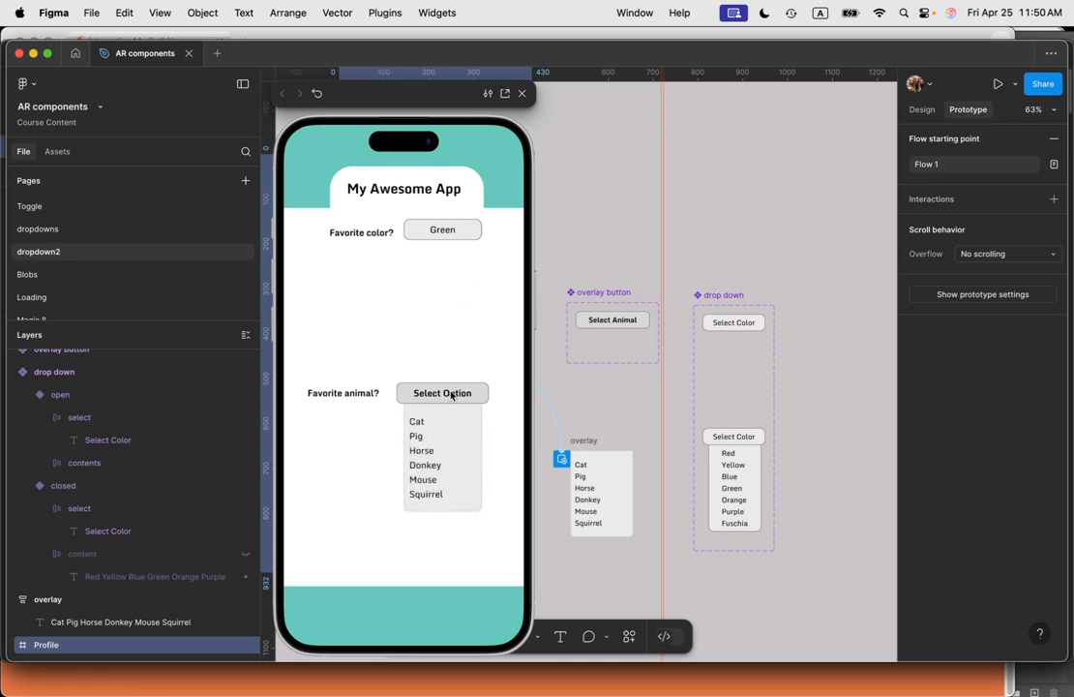
{"action": "left_click", "coordinate": [452, 395]}
{"action": "left_click", "coordinate": [454, 395]}
{"action": "left_click", "coordinate": [447, 452]}
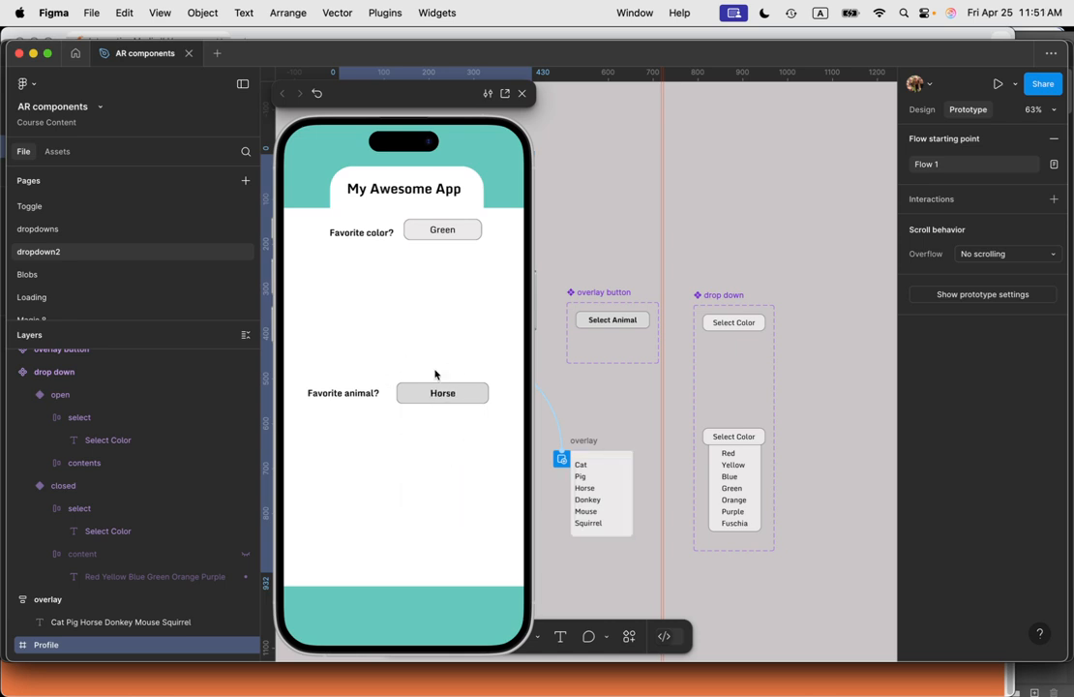
{"action": "left_click", "coordinate": [662, 144]}
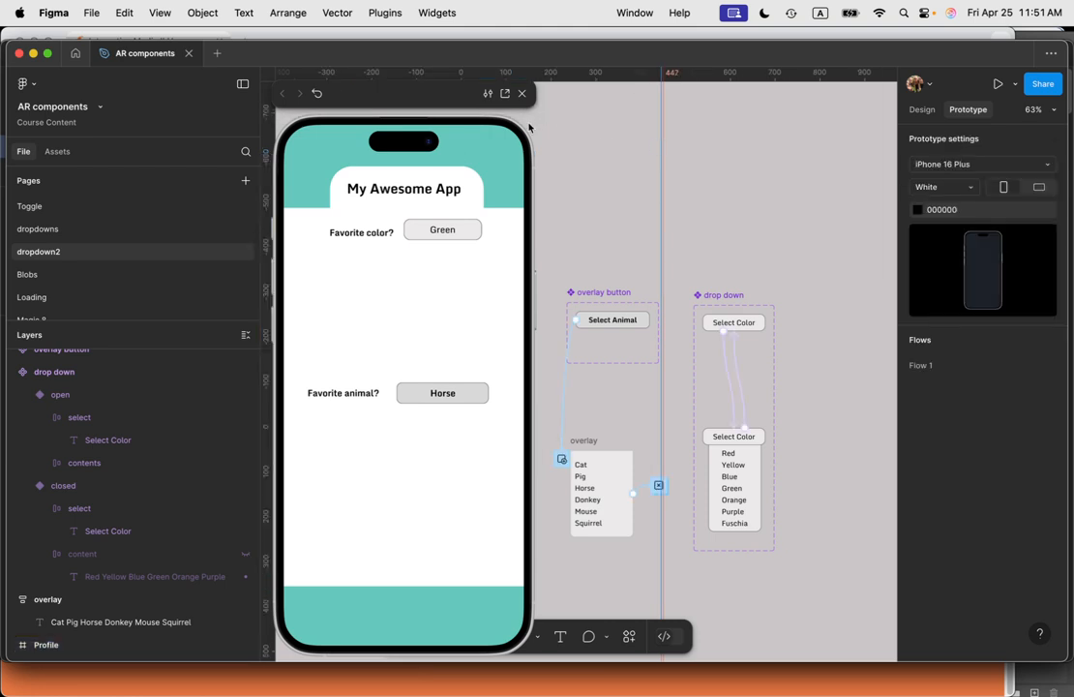
{"action": "left_click", "coordinate": [524, 94]}
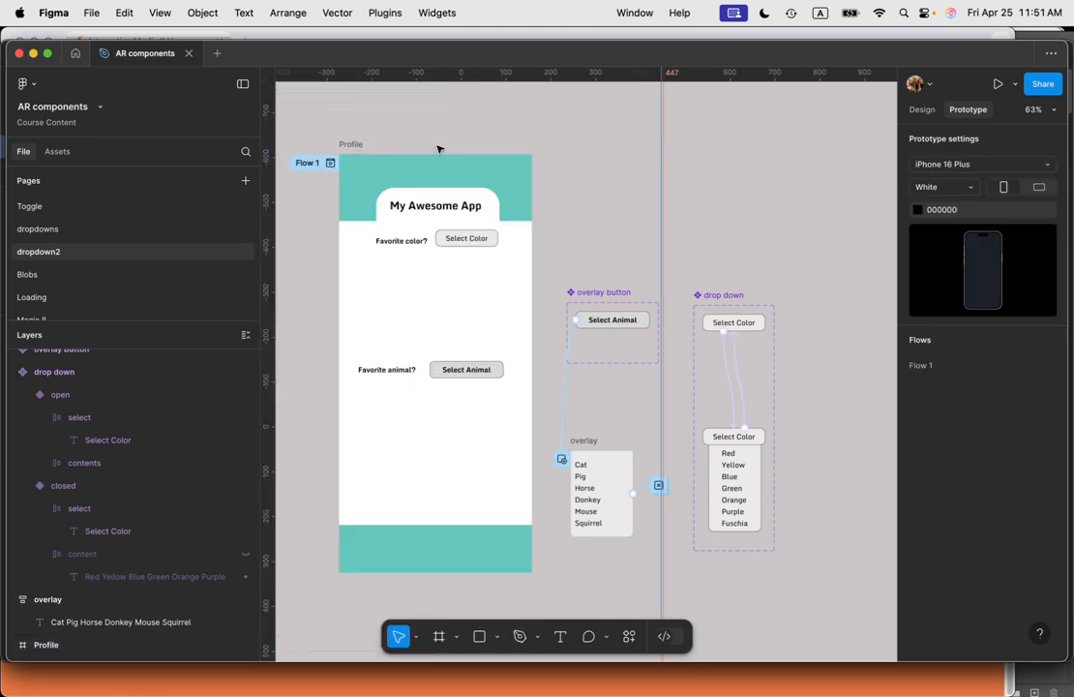
Step: Select the Profile frame, add a new page, and rename it dropdown3
{"action": "left_click", "coordinate": [354, 144]}
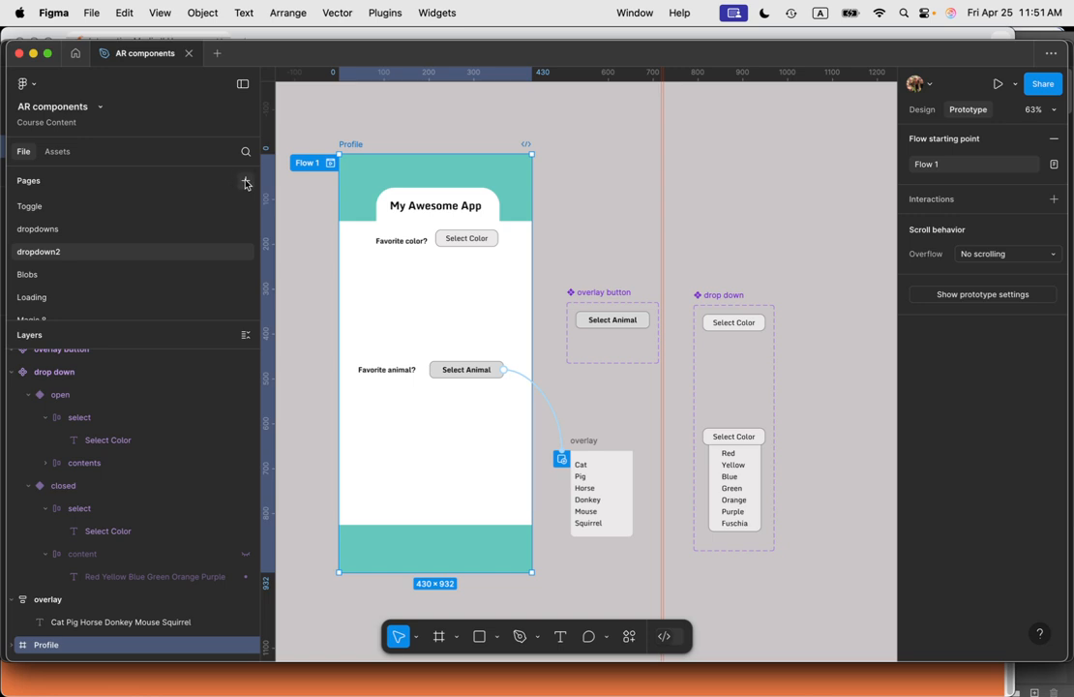
{"action": "left_click", "coordinate": [246, 182]}
{"action": "double_click", "coordinate": [46, 277]}
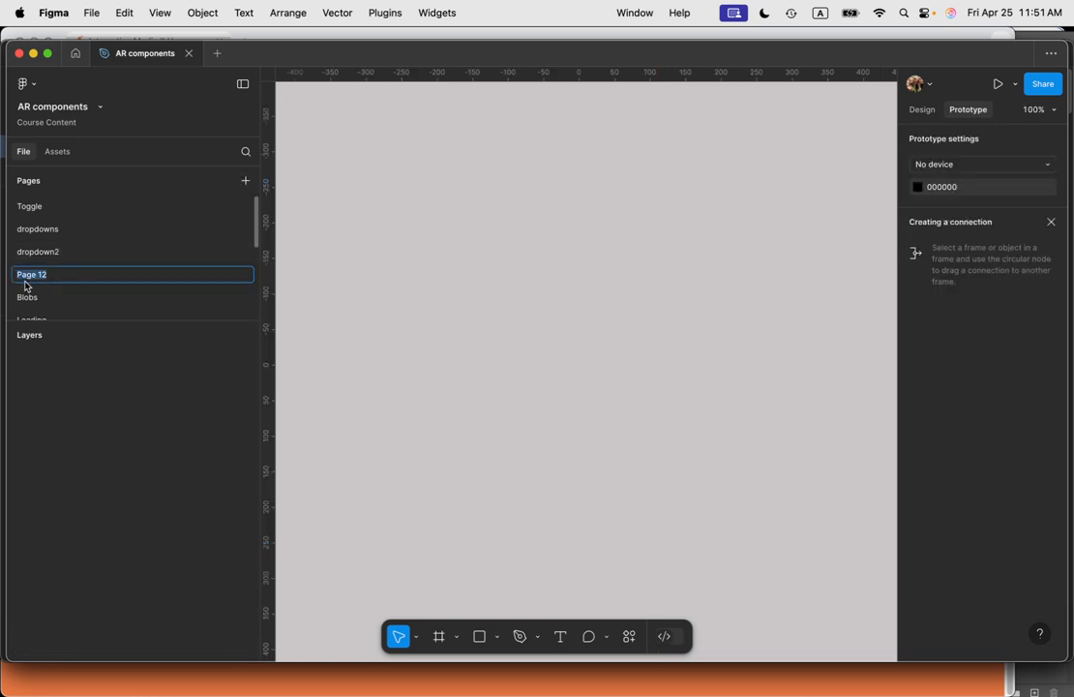
{"action": "type", "text": "dropdown3"}
{"action": "key", "text": "Return"}
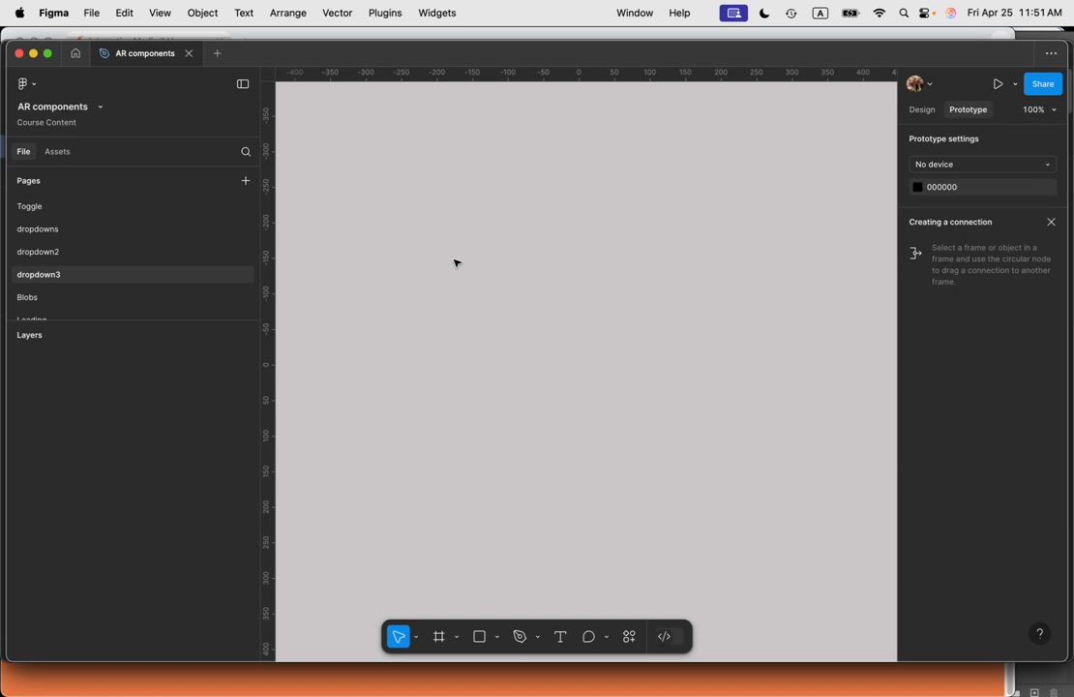
Step: Paste the Profile frame into the new page and delete the favorite color label and its dropdown
{"action": "key", "text": "super+v"}
{"action": "left_click", "coordinate": [767, 265]}
{"action": "left_click", "coordinate": [633, 209]}
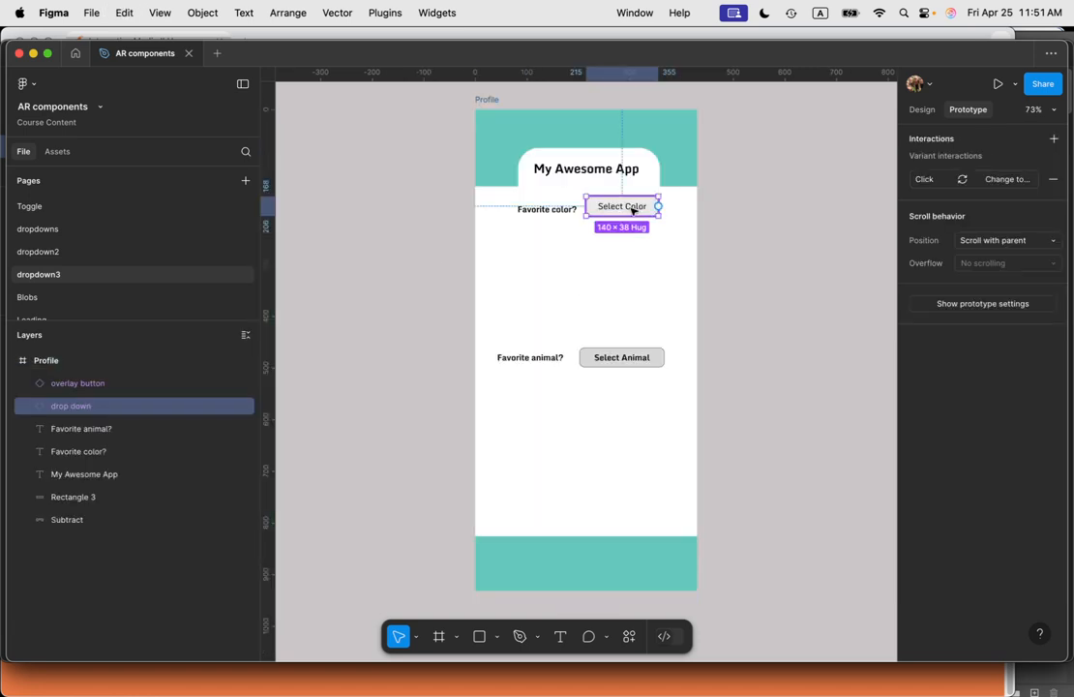
{"action": "key", "text": "Delete"}
{"action": "left_click", "coordinate": [561, 209]}
{"action": "key", "text": "Delete"}
Step: Delete the favorite animal dropdown button and its label from the pasted frame
{"action": "left_click", "coordinate": [638, 365]}
{"action": "key", "text": "Delete"}
{"action": "left_click", "coordinate": [556, 358]}
{"action": "key", "text": "Delete"}
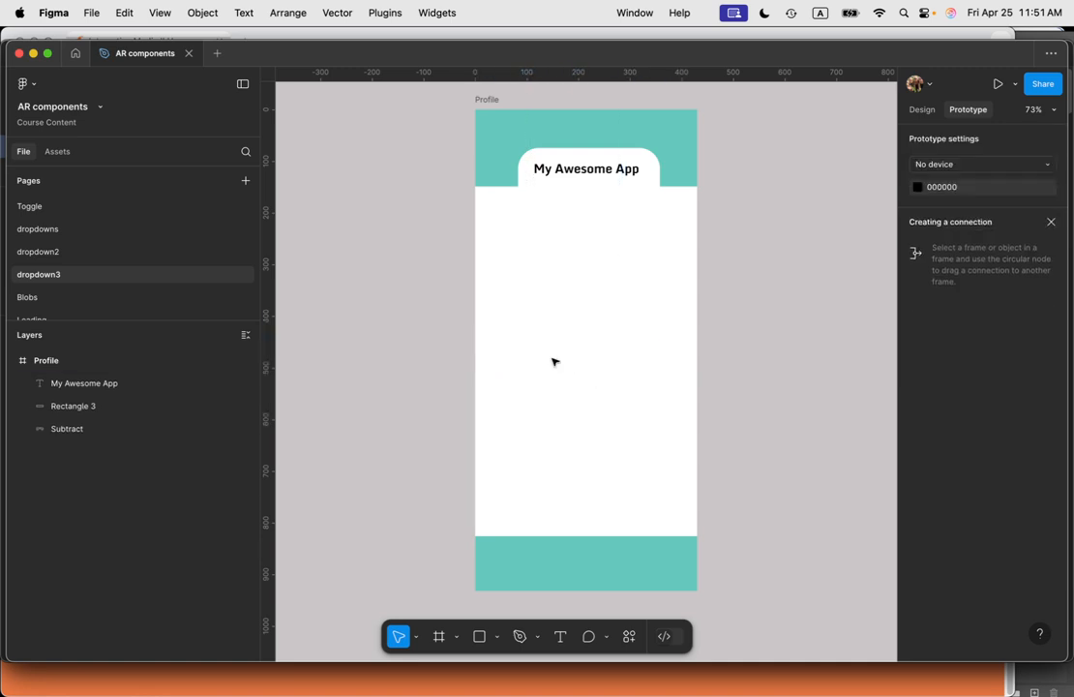
Step: Move the Profile frame further left on the canvas
{"action": "left_click_drag", "start_coordinate": [487, 100], "coordinate": [358, 113]}
{"action": "left_click", "coordinate": [681, 376]}
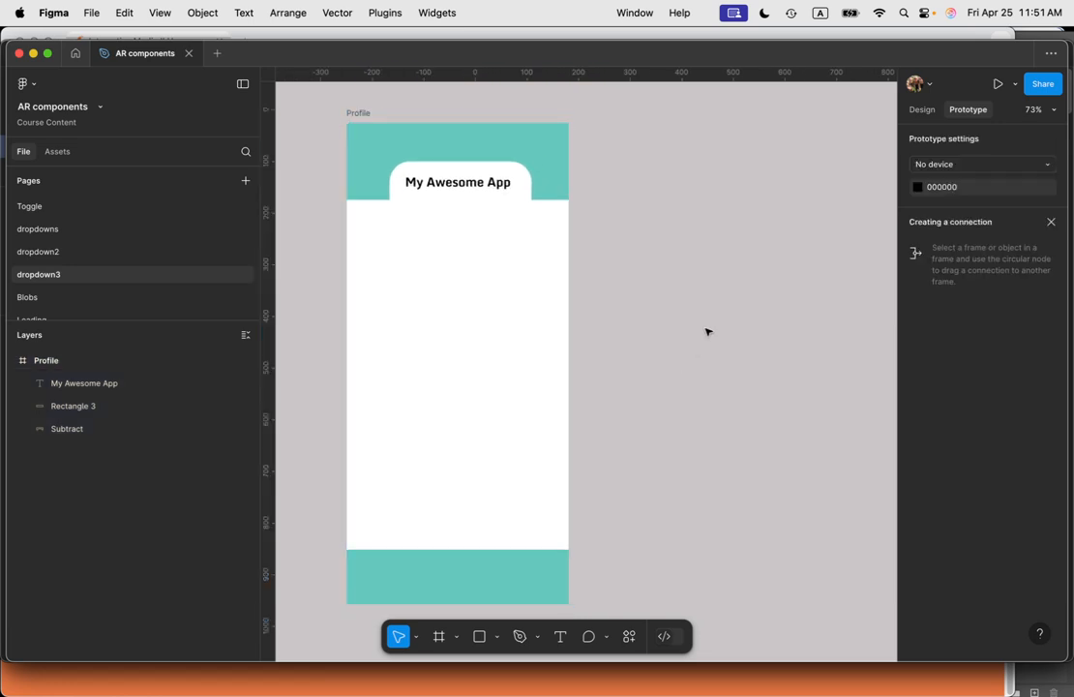
Step: Add a text label reading "Select Bird" on the canvas beside the Profile frame
{"action": "left_click", "coordinate": [560, 635]}
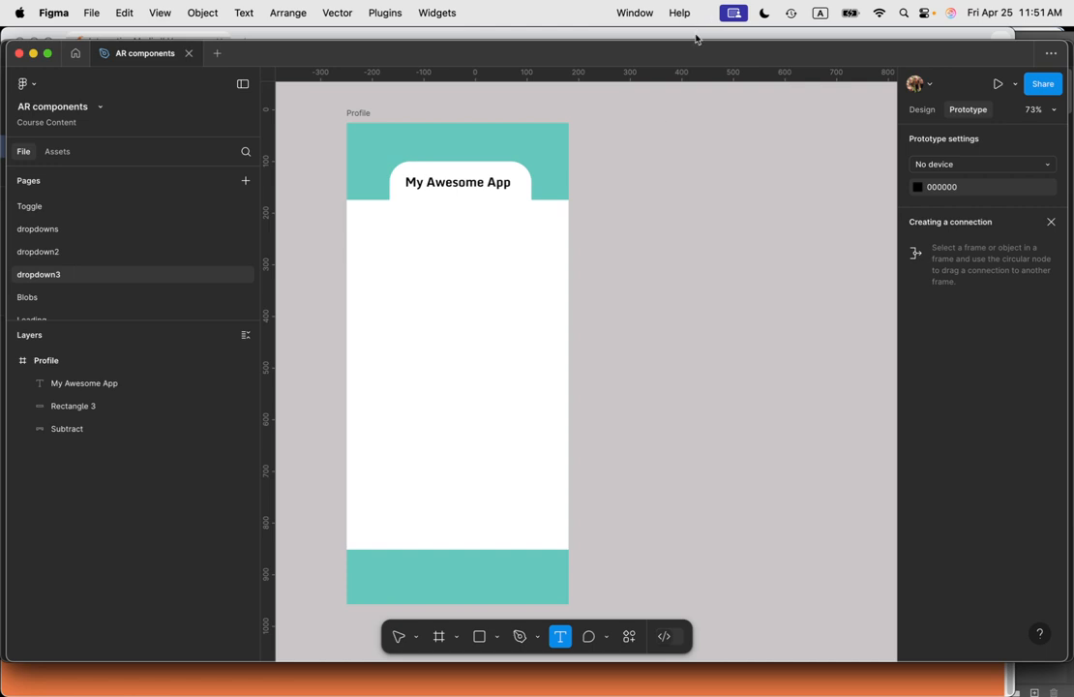
{"action": "left_click", "coordinate": [652, 247]}
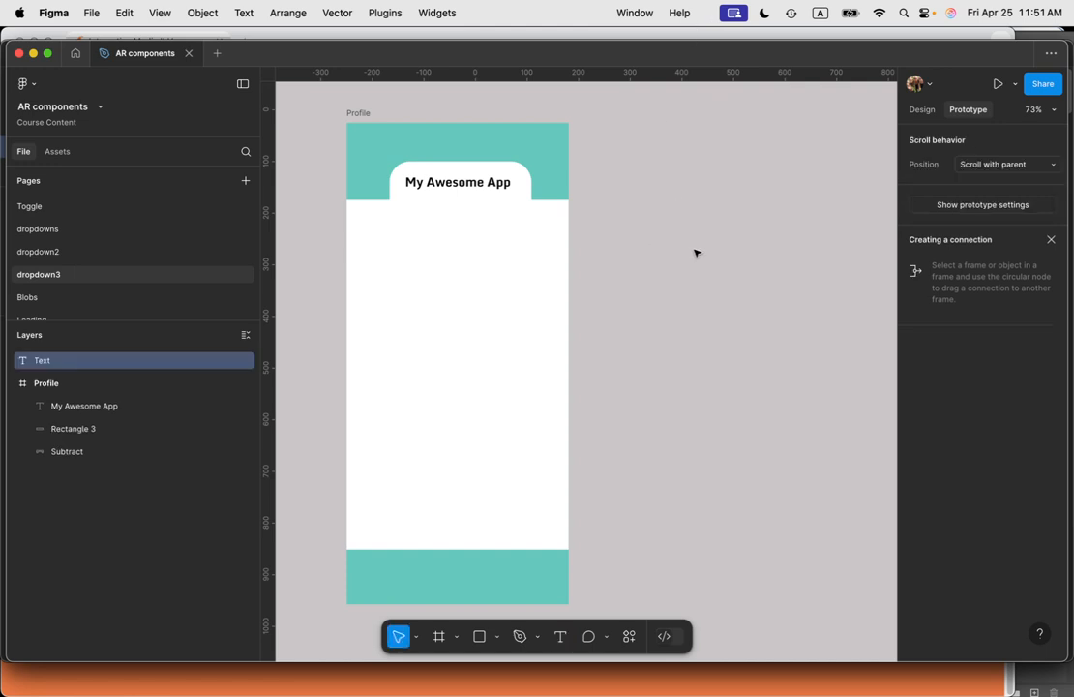
{"action": "type", "text": "Select"}
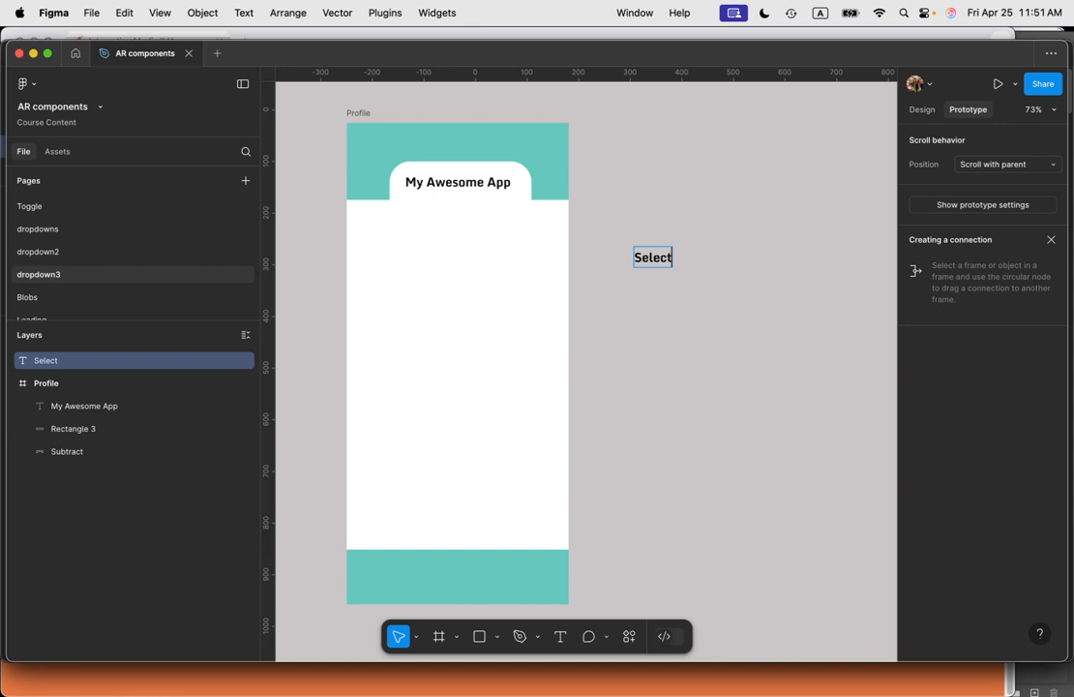
{"action": "type", "text": " Bird"}
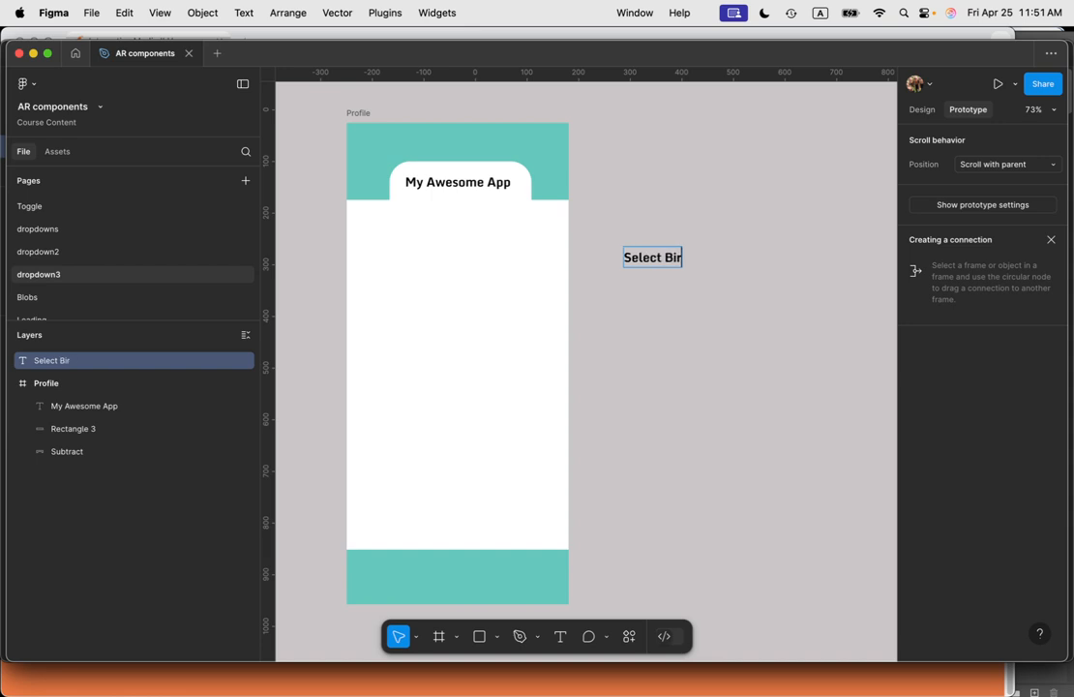
{"action": "key", "text": "Escape"}
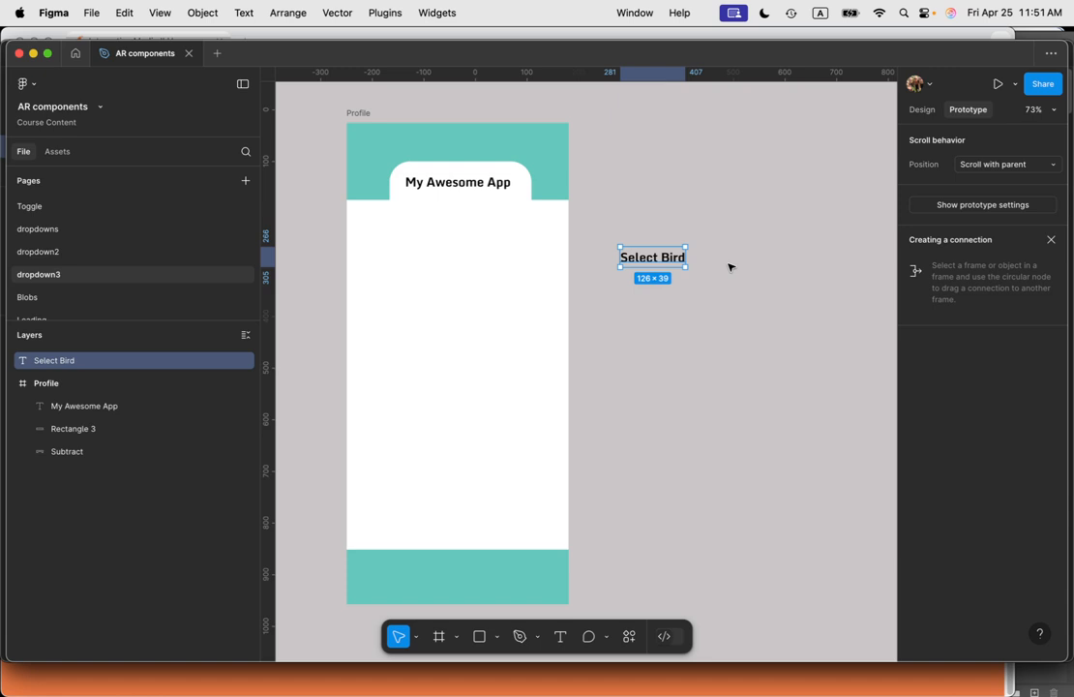
Step: Wrap the Select Bird text in an auto layout frame and select that frame
{"action": "key", "text": "shift+a"}
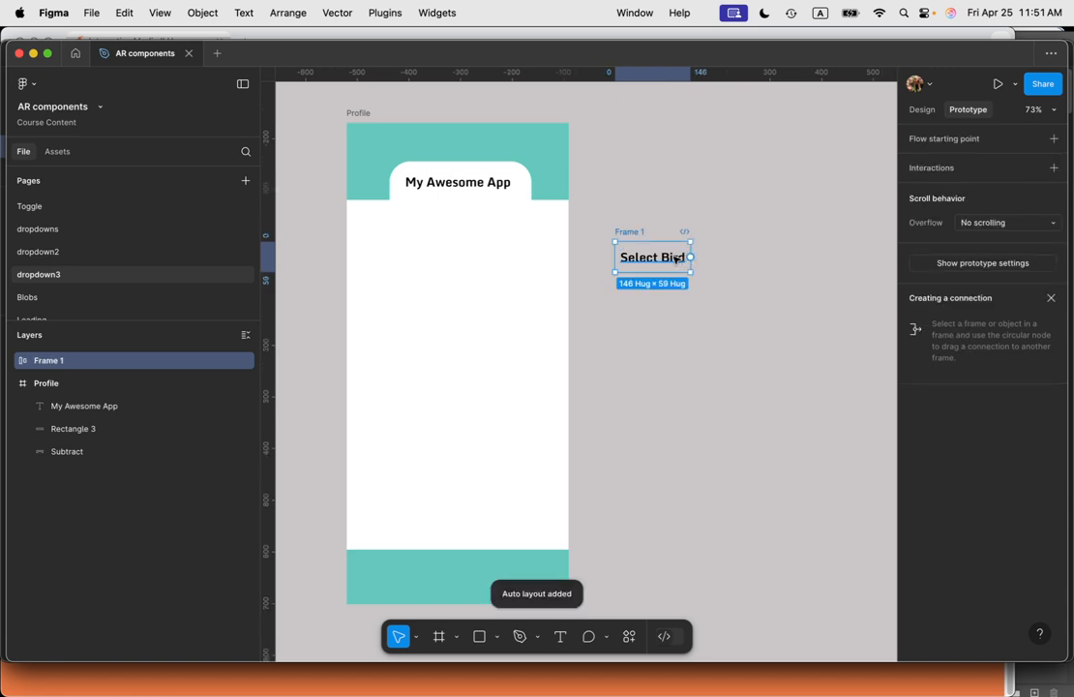
{"action": "double_click", "coordinate": [675, 260]}
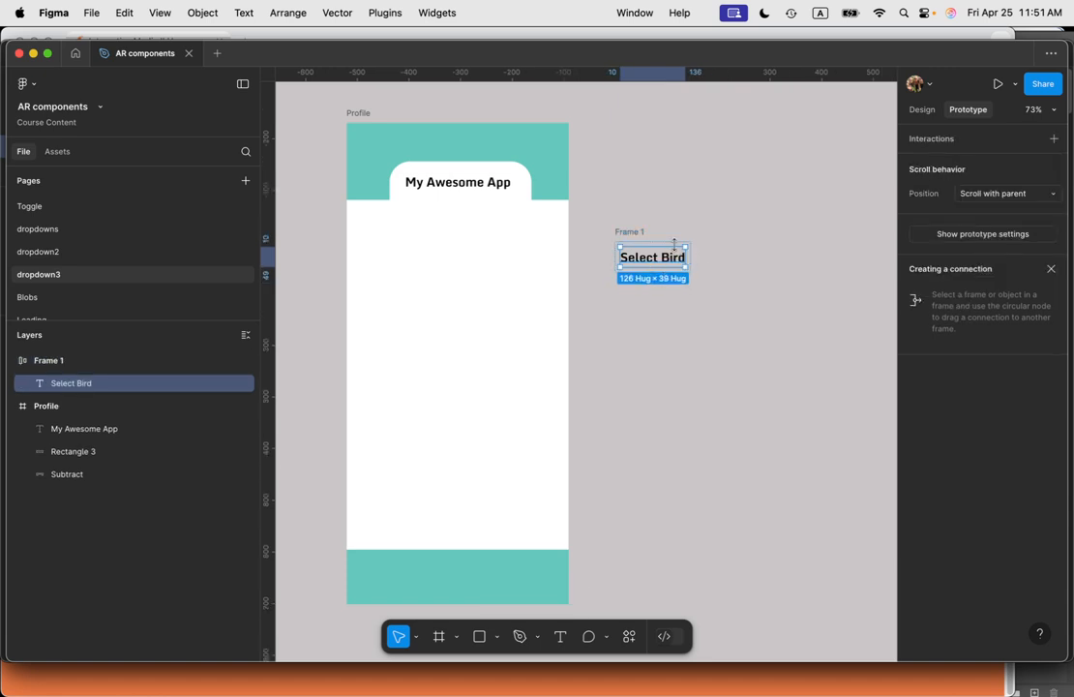
{"action": "left_click", "coordinate": [641, 232]}
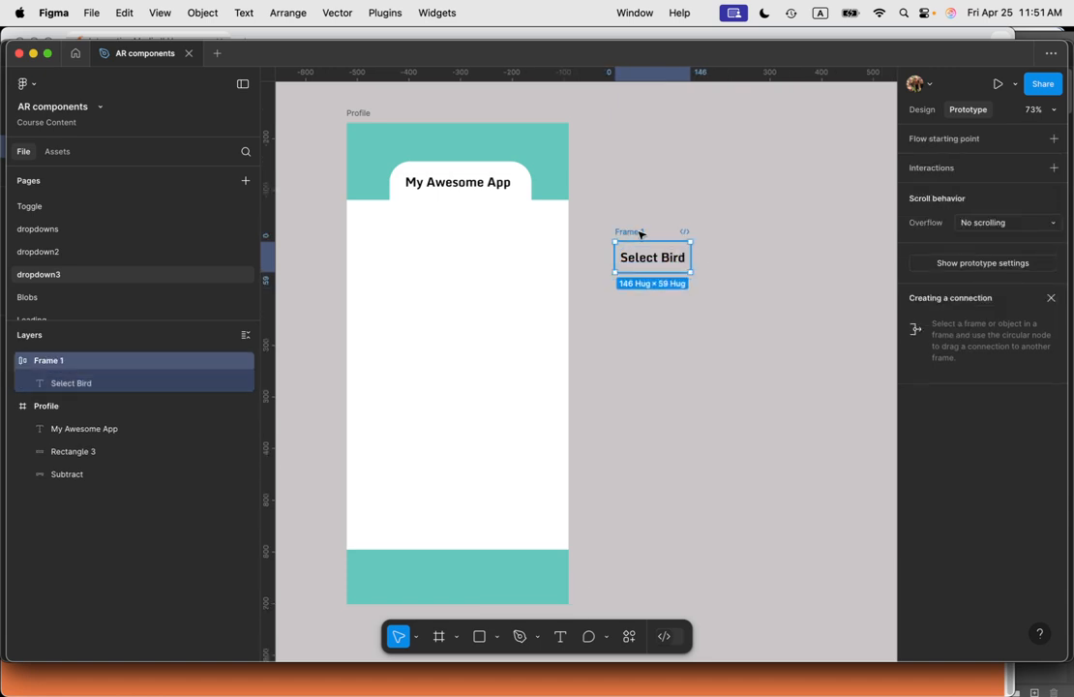
Step: Add a light gray E9E6E6 fill to the Select Bird frame
{"action": "left_click", "coordinate": [924, 112]}
{"action": "scroll", "coordinate": [928, 464], "scroll_direction": "down", "scroll_amount": 5}
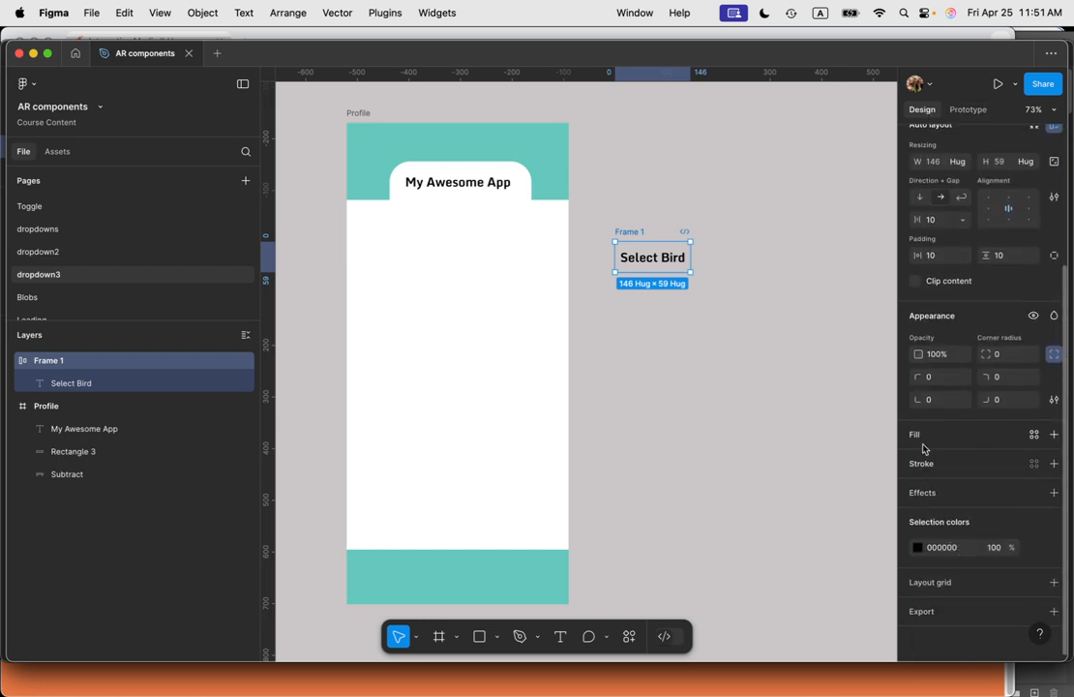
{"action": "left_click", "coordinate": [915, 435]}
{"action": "left_click", "coordinate": [918, 460]}
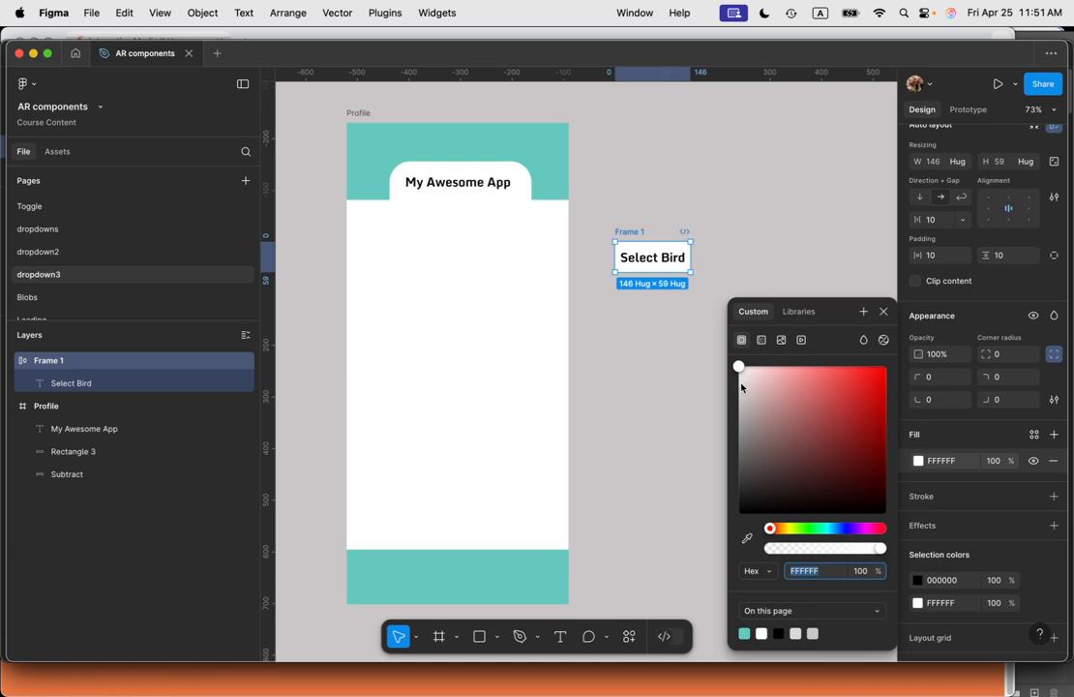
{"action": "left_click", "coordinate": [740, 384]}
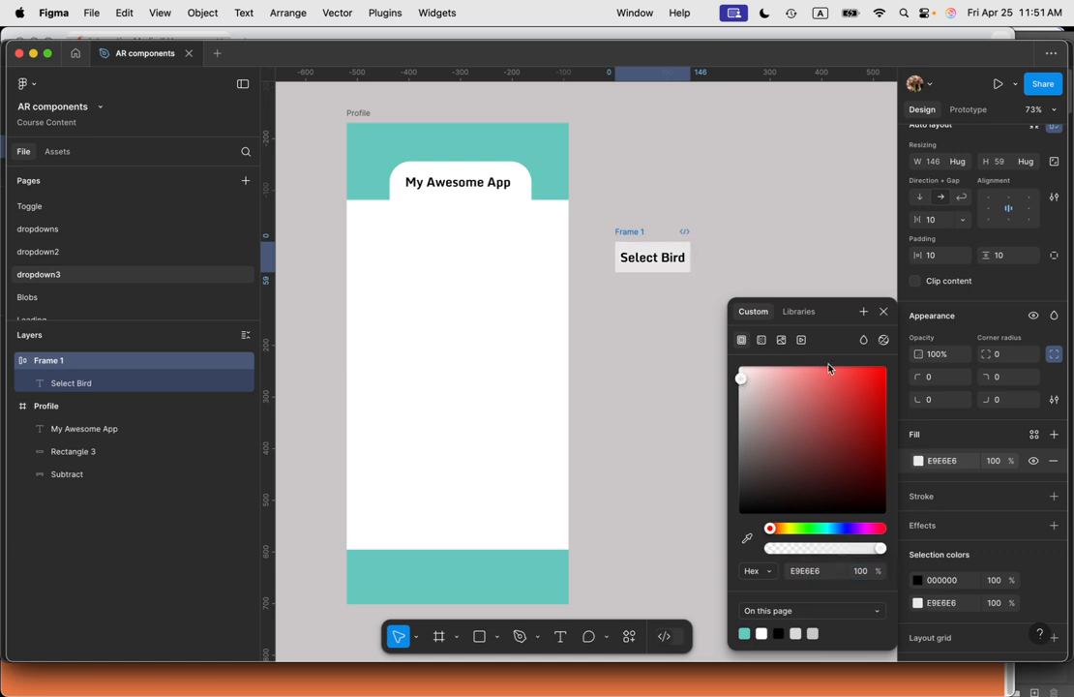
{"action": "left_click", "coordinate": [884, 312]}
Step: Add a stroke to the frame and set its color to 6A6767
{"action": "scroll", "coordinate": [932, 557], "scroll_direction": "down", "scroll_amount": 2}
{"action": "scroll", "coordinate": [932, 556], "scroll_direction": "down", "scroll_amount": 1}
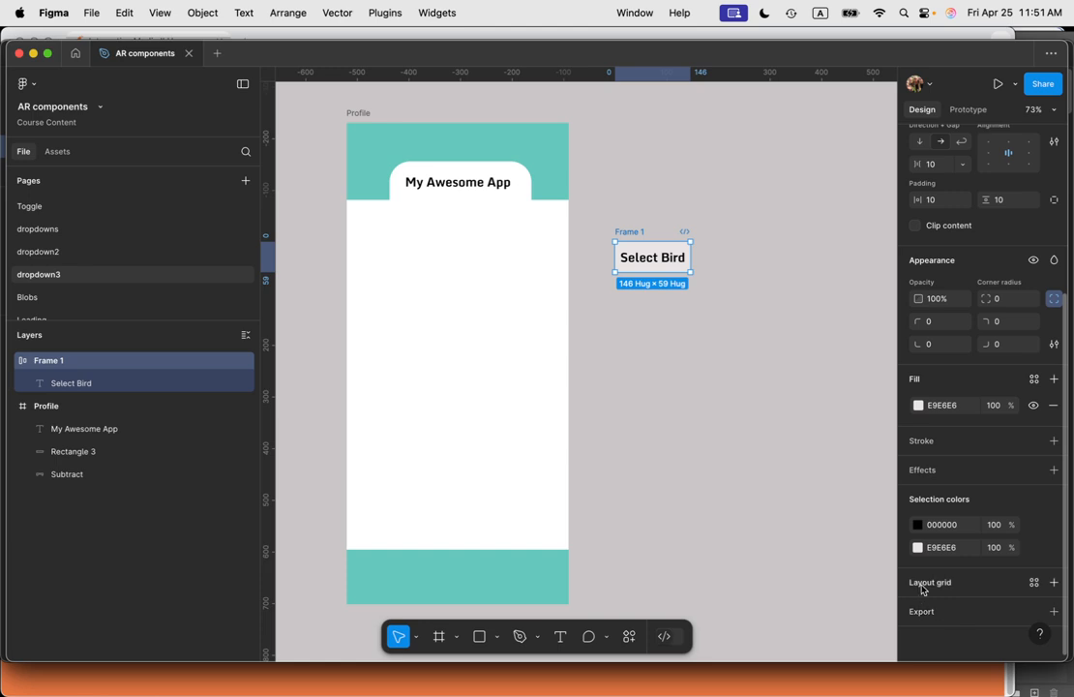
{"action": "left_click", "coordinate": [916, 442]}
{"action": "left_click", "coordinate": [919, 466]}
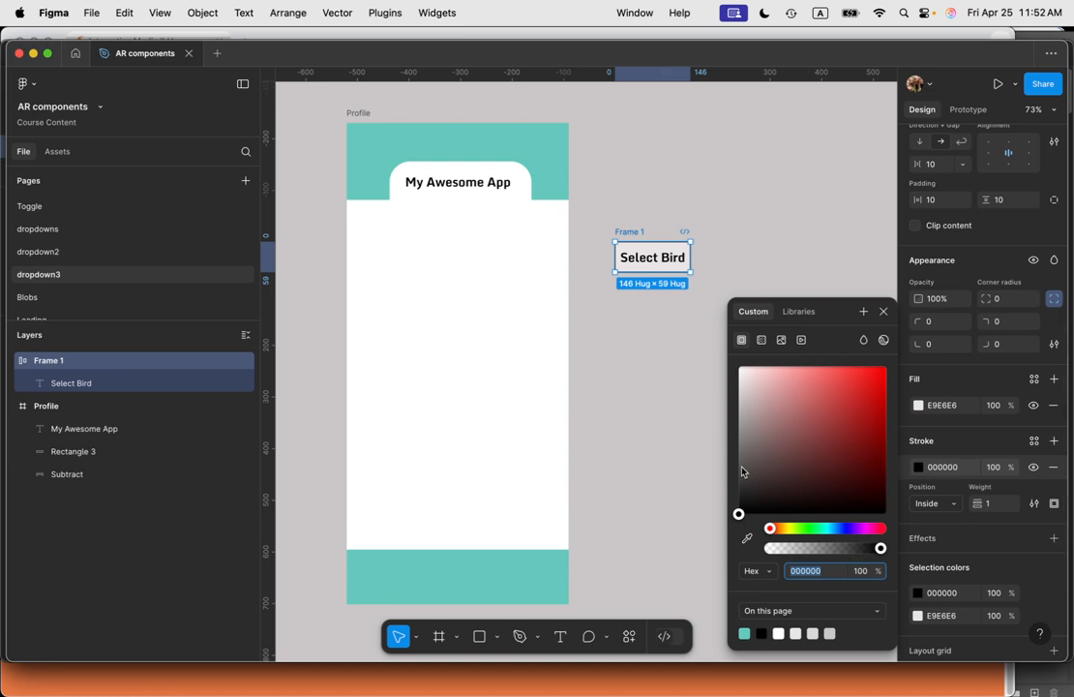
{"action": "left_click_drag", "start_coordinate": [743, 471], "coordinate": [742, 451]}
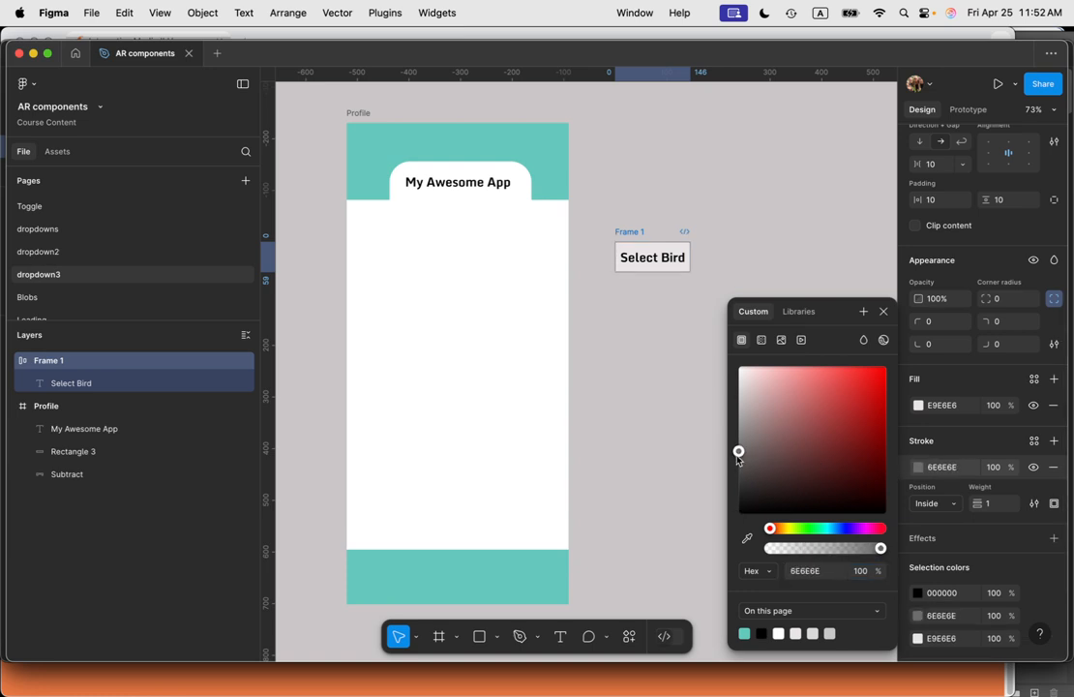
{"action": "left_click", "coordinate": [883, 311]}
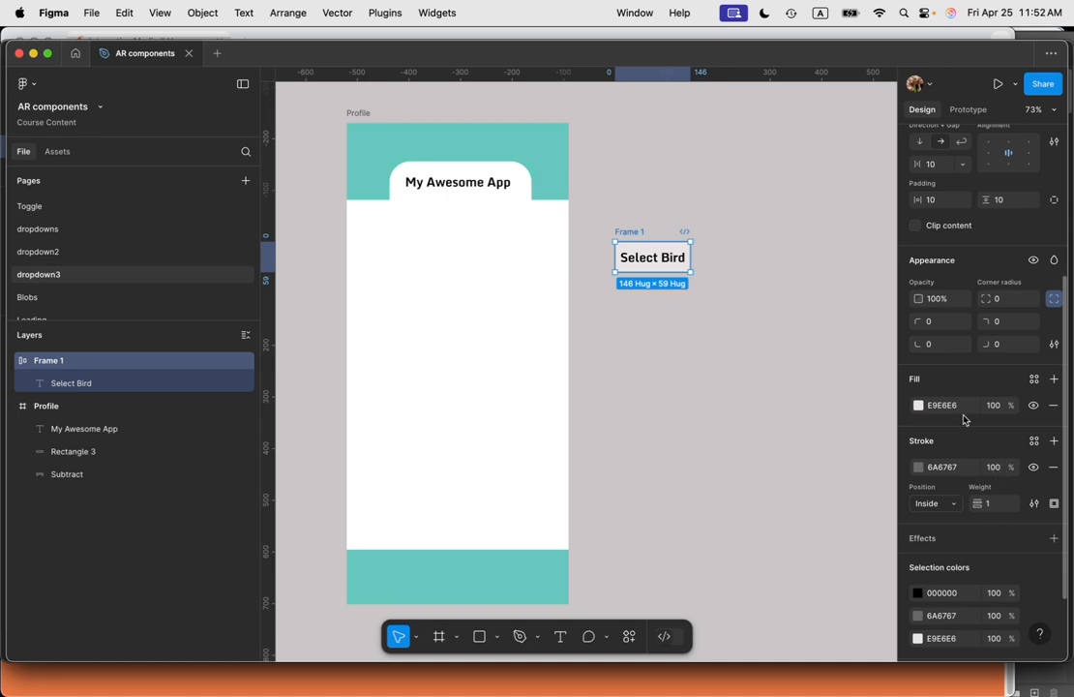
Step: Set the frame's horizontal padding to 22
{"action": "scroll", "coordinate": [948, 339], "scroll_direction": "up", "scroll_amount": 5}
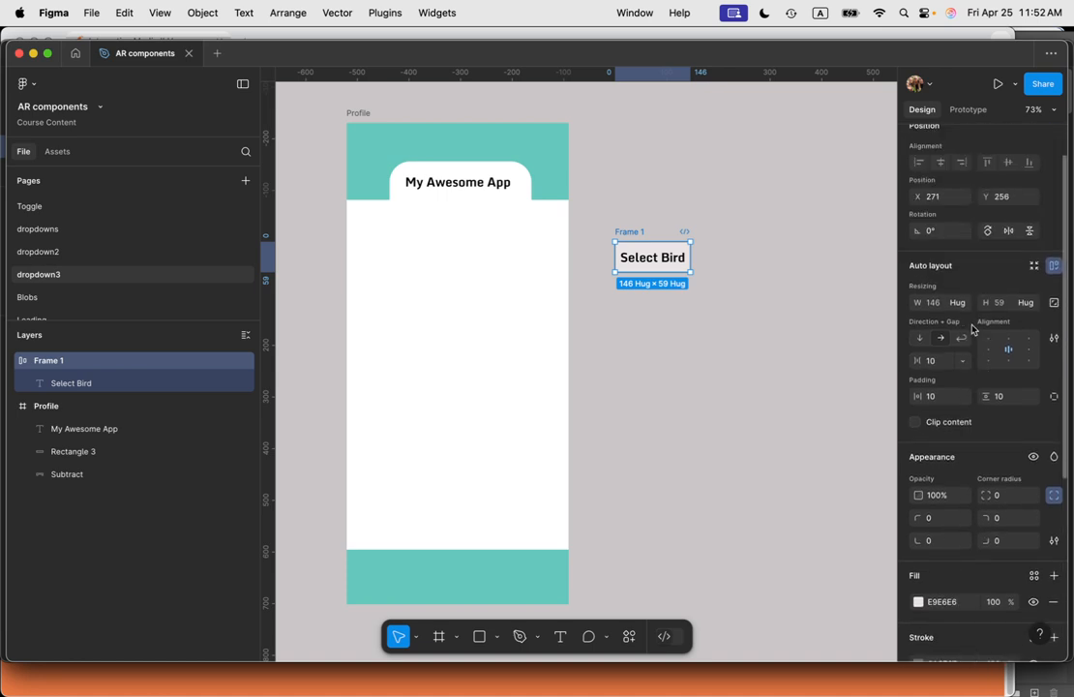
{"action": "left_click", "coordinate": [931, 397]}
{"action": "type", "text": "0"}
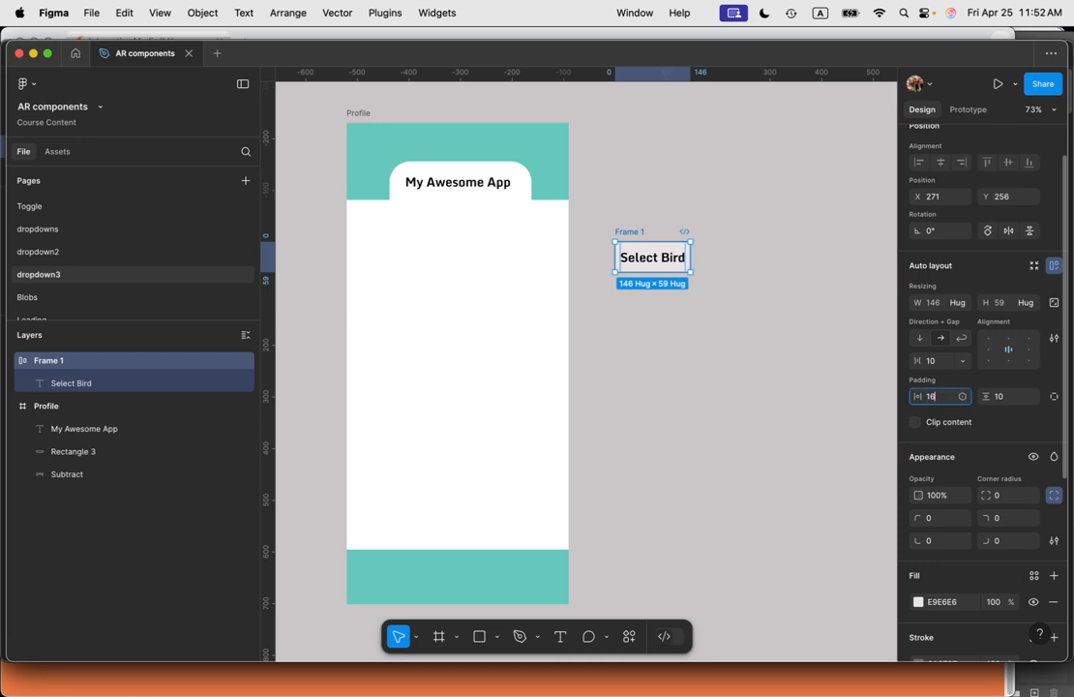
{"action": "key", "text": "Tab"}
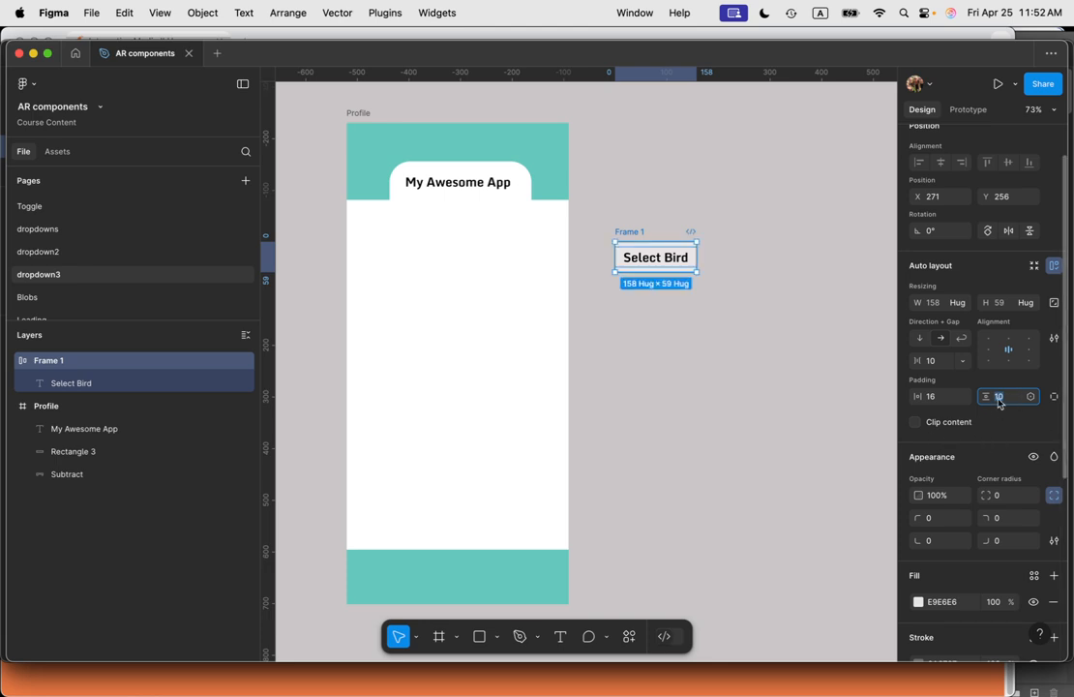
{"action": "left_click", "coordinate": [930, 398]}
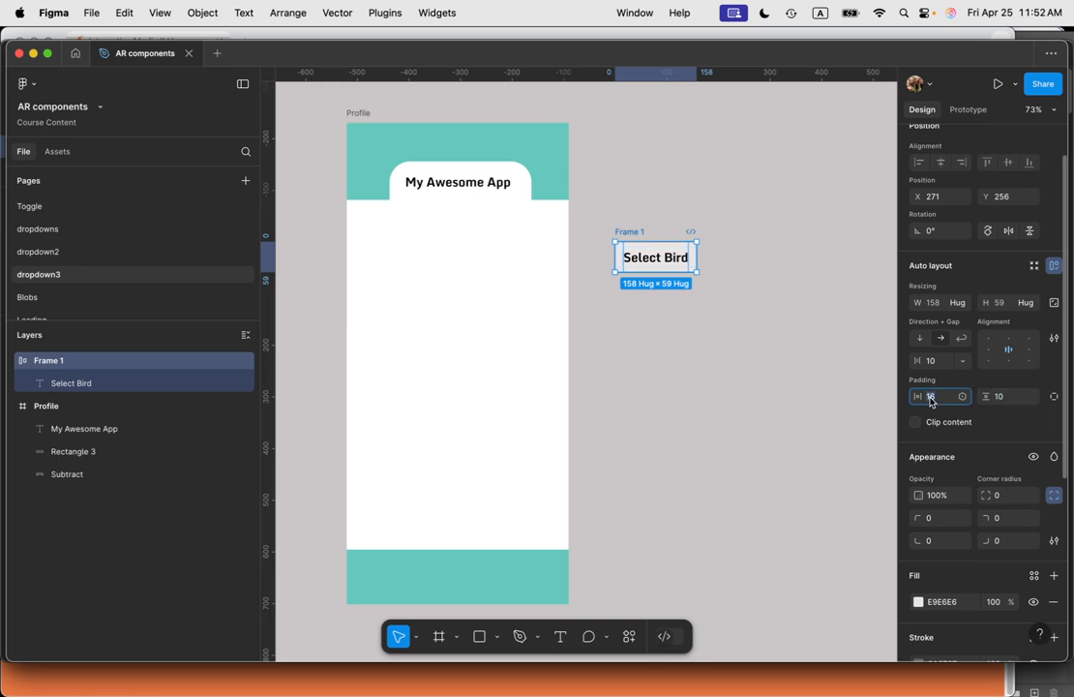
{"action": "type", "text": "22"}
{"action": "key", "text": "Tab"}
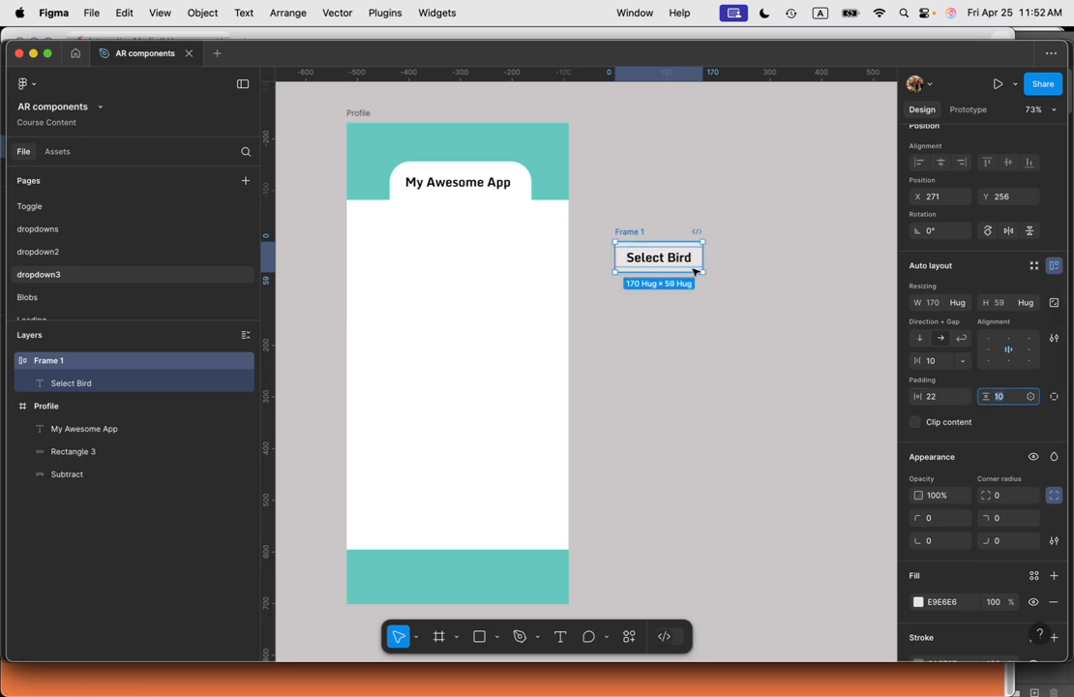
Step: Set the frame's corner radius to 12
{"action": "left_click", "coordinate": [998, 496]}
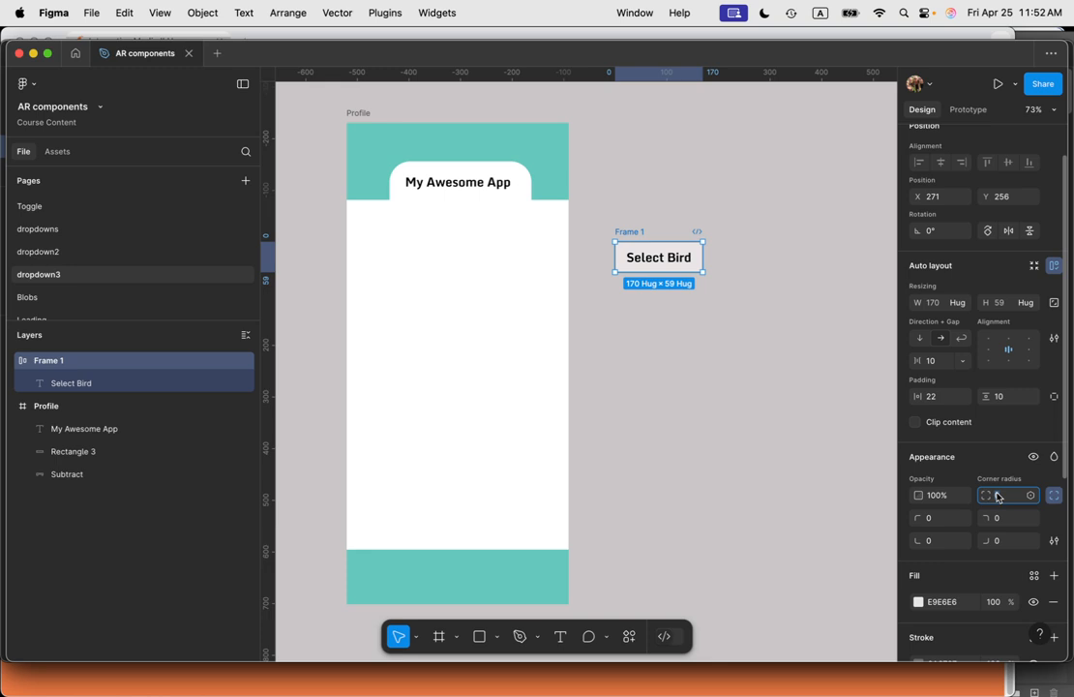
{"action": "type", "text": "12"}
{"action": "key", "text": "Return"}
{"action": "scroll", "coordinate": [641, 268], "scroll_direction": "up", "scroll_amount": 5}
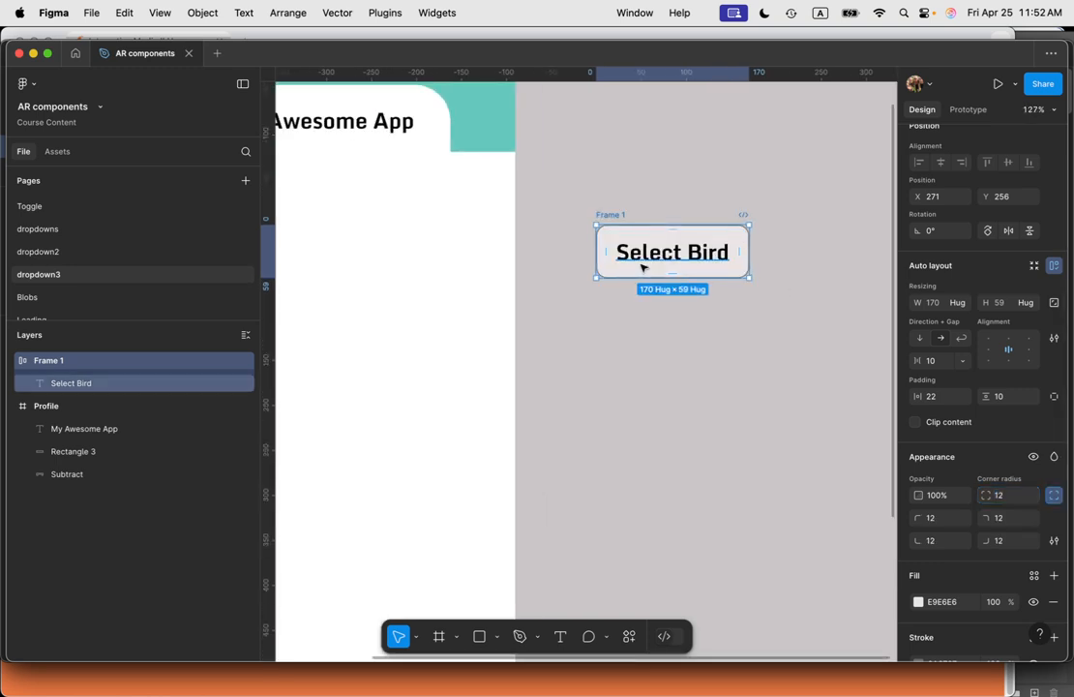
Step: Duplicate the Select Bird frame and place the copy directly beneath the original
{"action": "scroll", "coordinate": [643, 268], "scroll_direction": "up", "scroll_amount": 1}
{"action": "left_click", "coordinate": [746, 425]}
{"action": "left_click", "coordinate": [716, 255]}
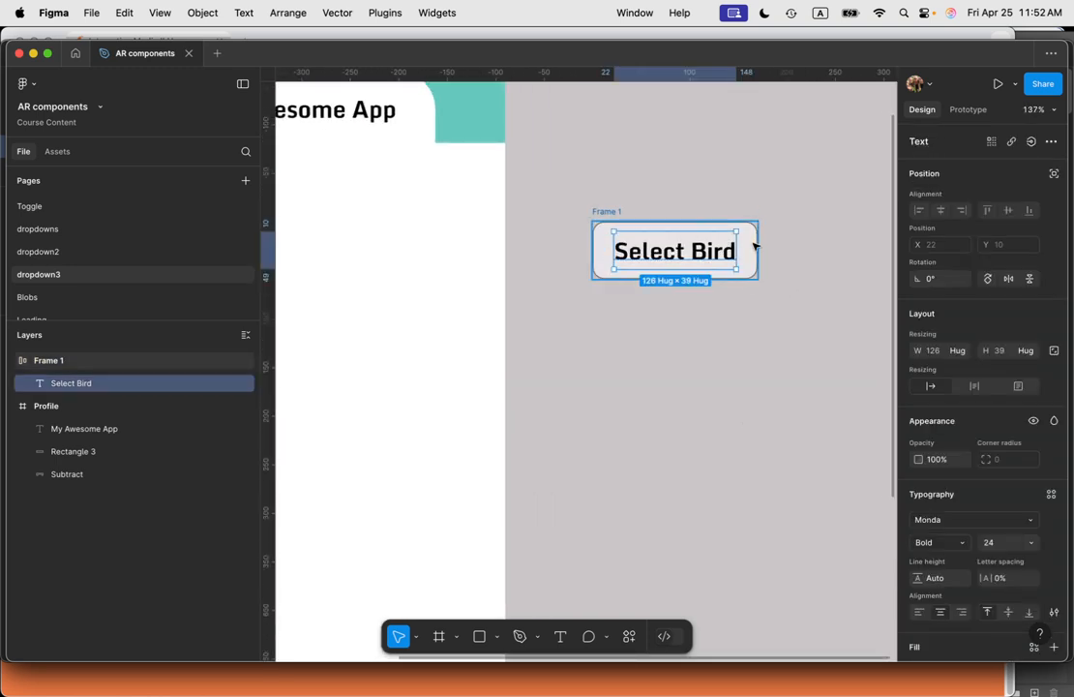
{"action": "left_click", "coordinate": [753, 247]}
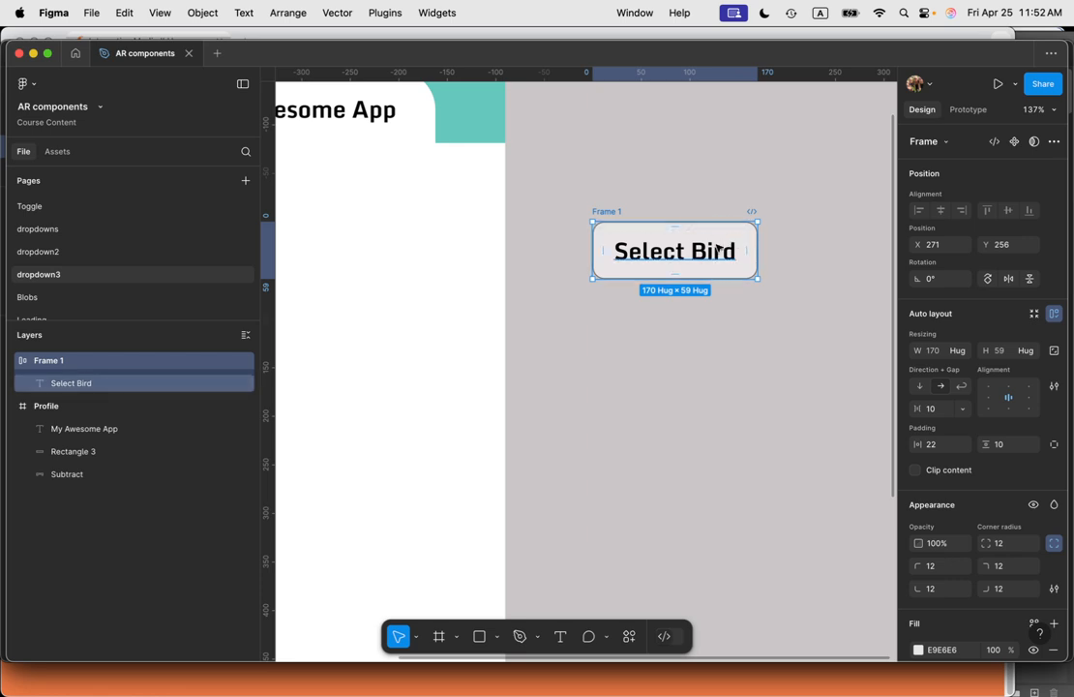
{"action": "left_click", "coordinate": [774, 300]}
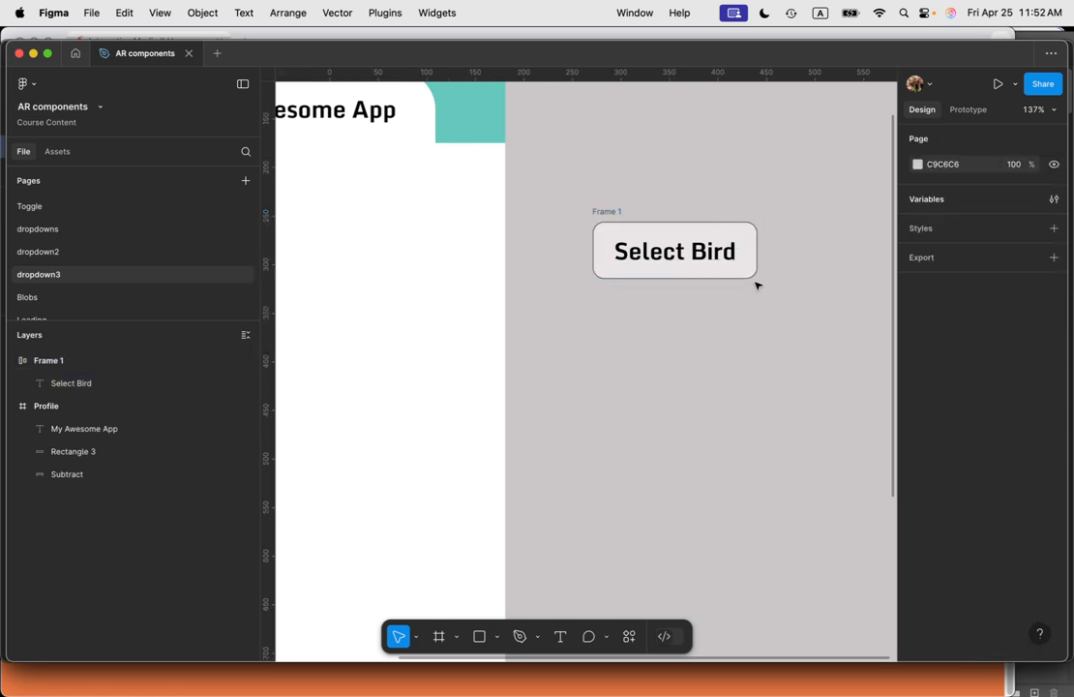
{"action": "left_click", "coordinate": [714, 276]}
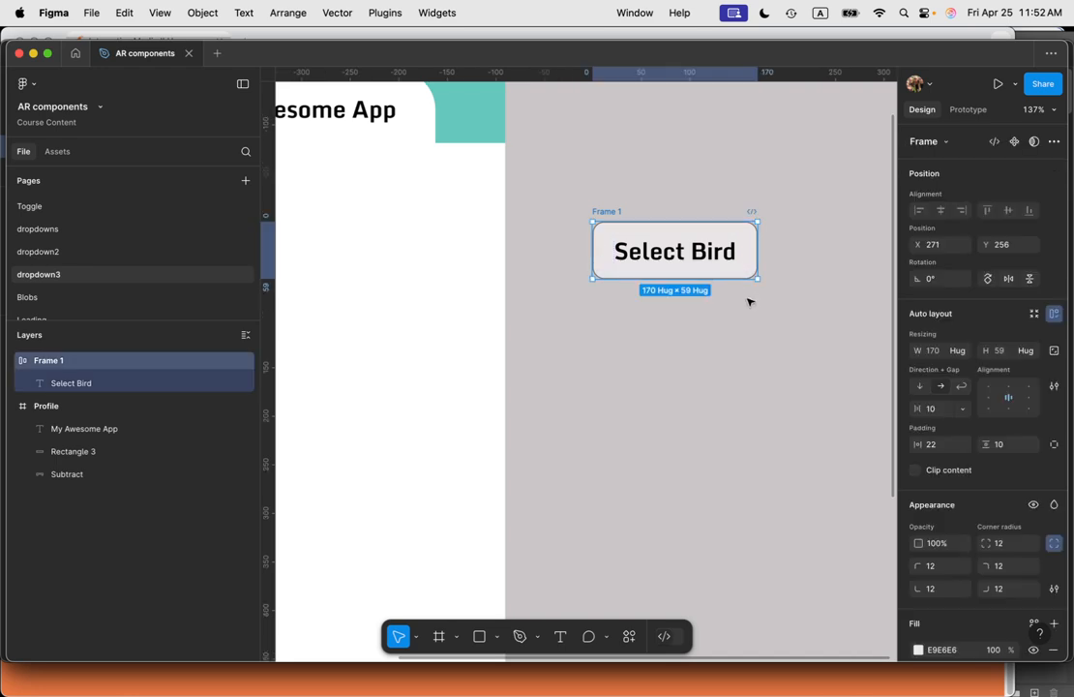
{"action": "left_click_drag", "start_coordinate": [717, 235], "coordinate": [721, 293]}
{"action": "key", "text": "Up"}
{"action": "key", "text": "Up"}
{"action": "key", "text": "Up"}
{"action": "key", "text": "Up"}
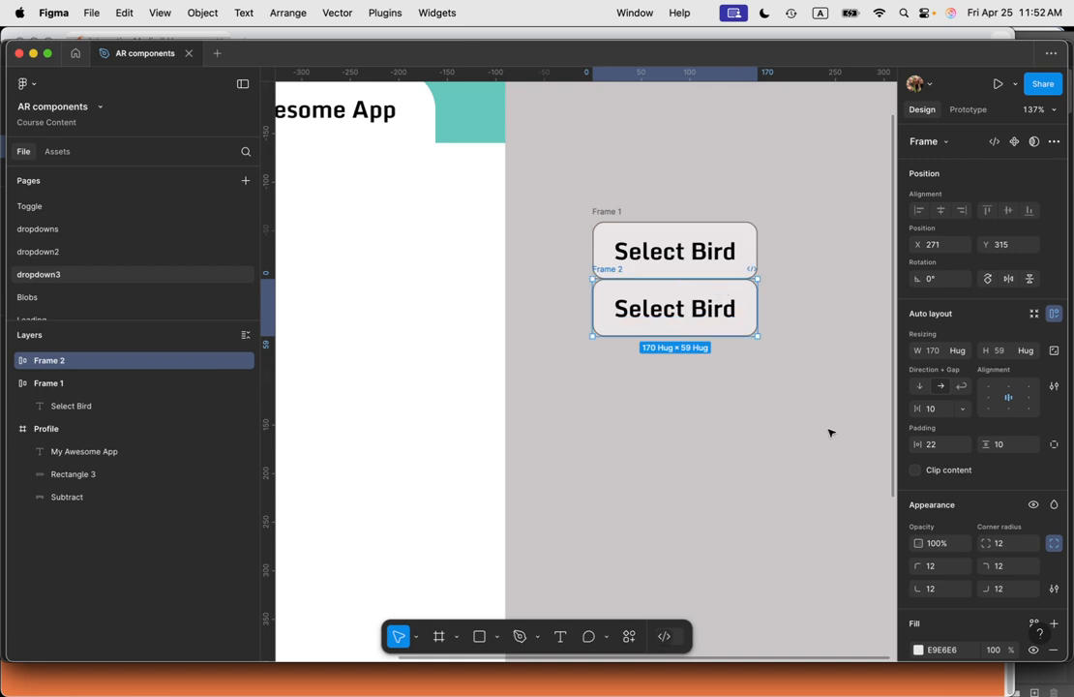
Step: Set the copied frame's top-left and top-right corner radii to 0
{"action": "double_click", "coordinate": [724, 307]}
{"action": "key", "text": "Return"}
{"action": "key", "text": "Escape"}
{"action": "left_click", "coordinate": [752, 287]}
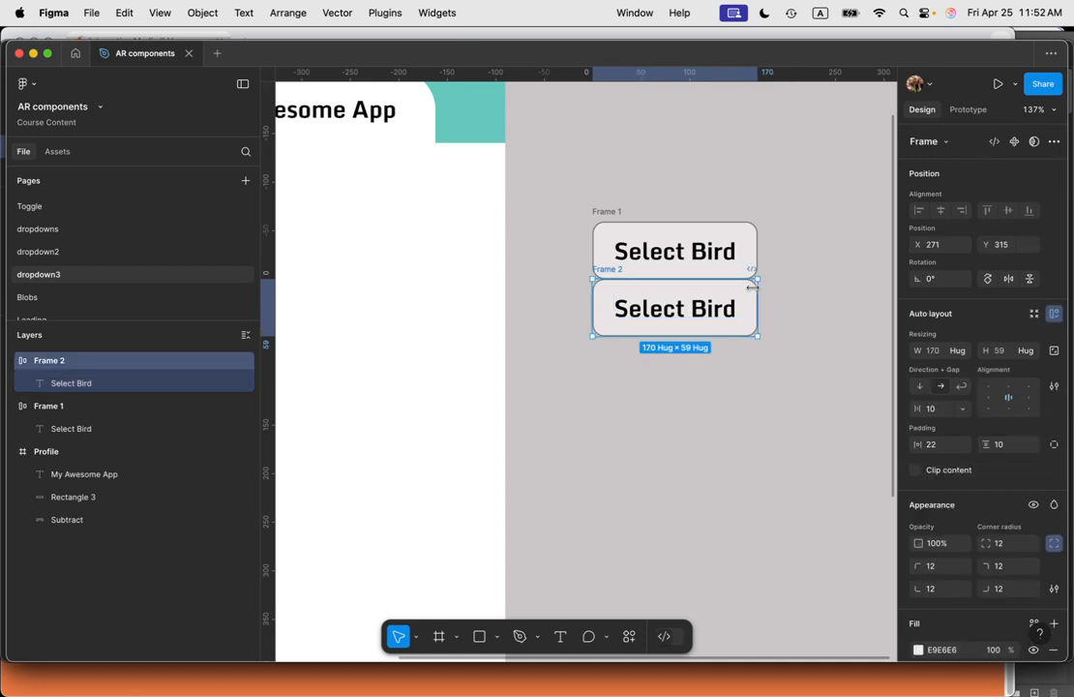
{"action": "scroll", "coordinate": [1011, 541], "scroll_direction": "down", "scroll_amount": 1}
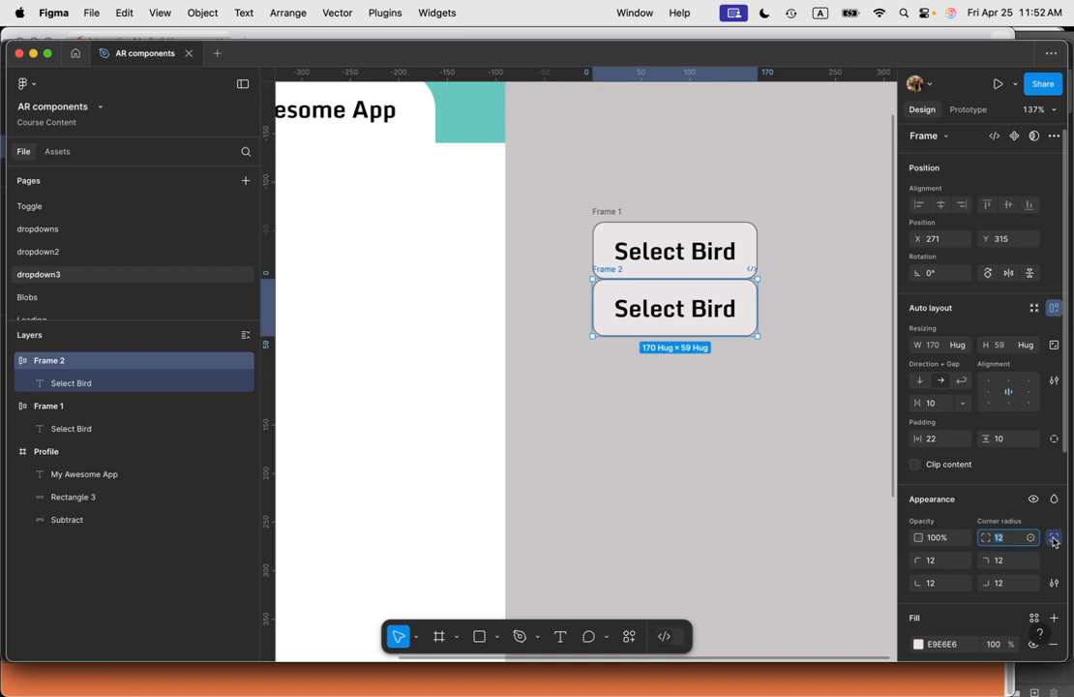
{"action": "left_click", "coordinate": [1055, 539]}
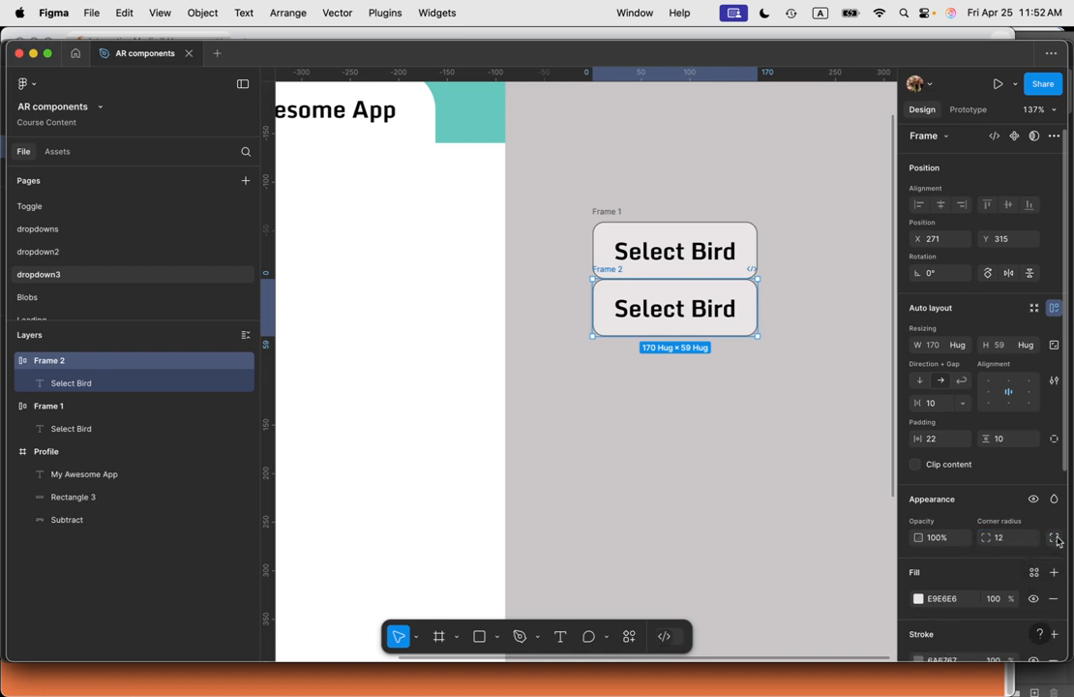
{"action": "left_click", "coordinate": [1055, 539]}
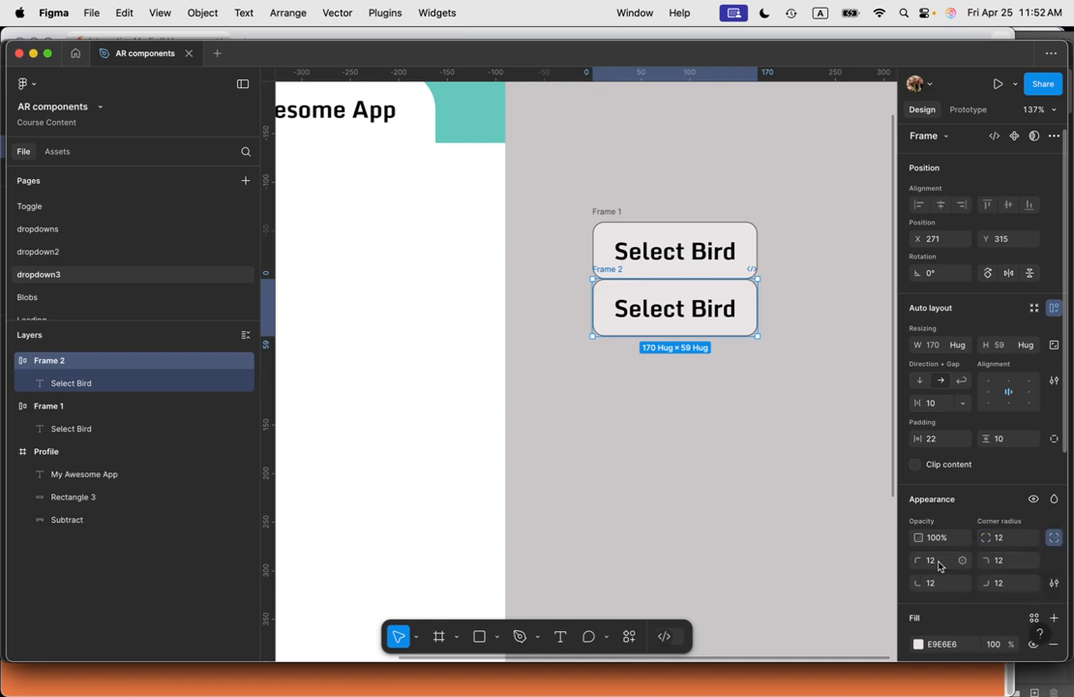
{"action": "type", "text": "0"}
{"action": "key", "text": "Tab"}
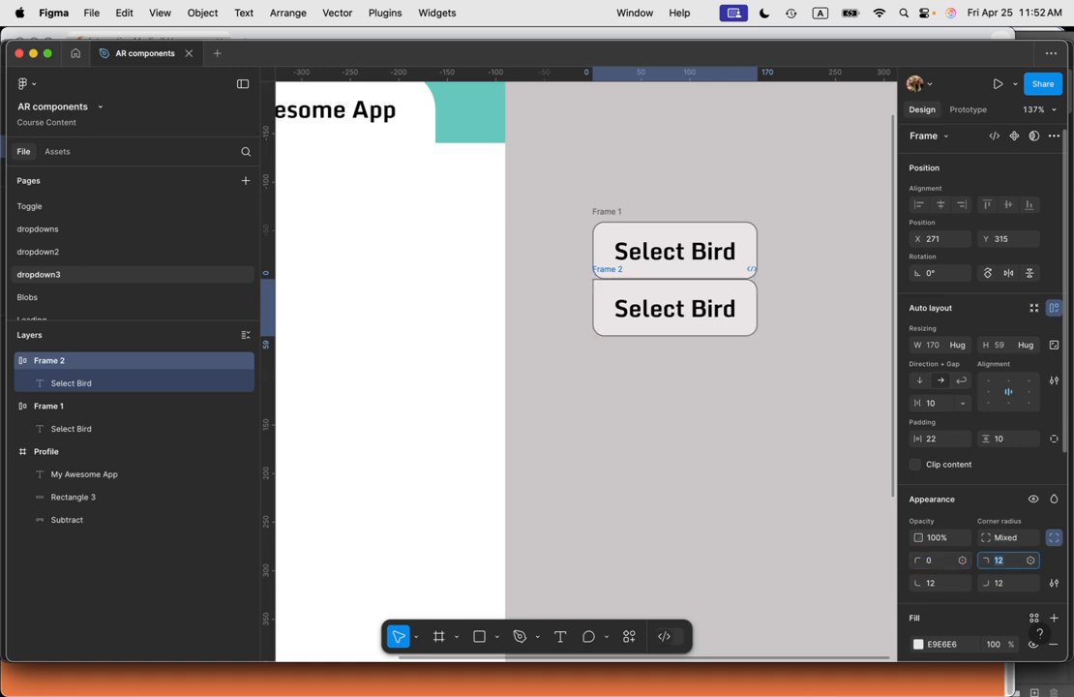
{"action": "type", "text": "0"}
{"action": "key", "text": "Tab"}
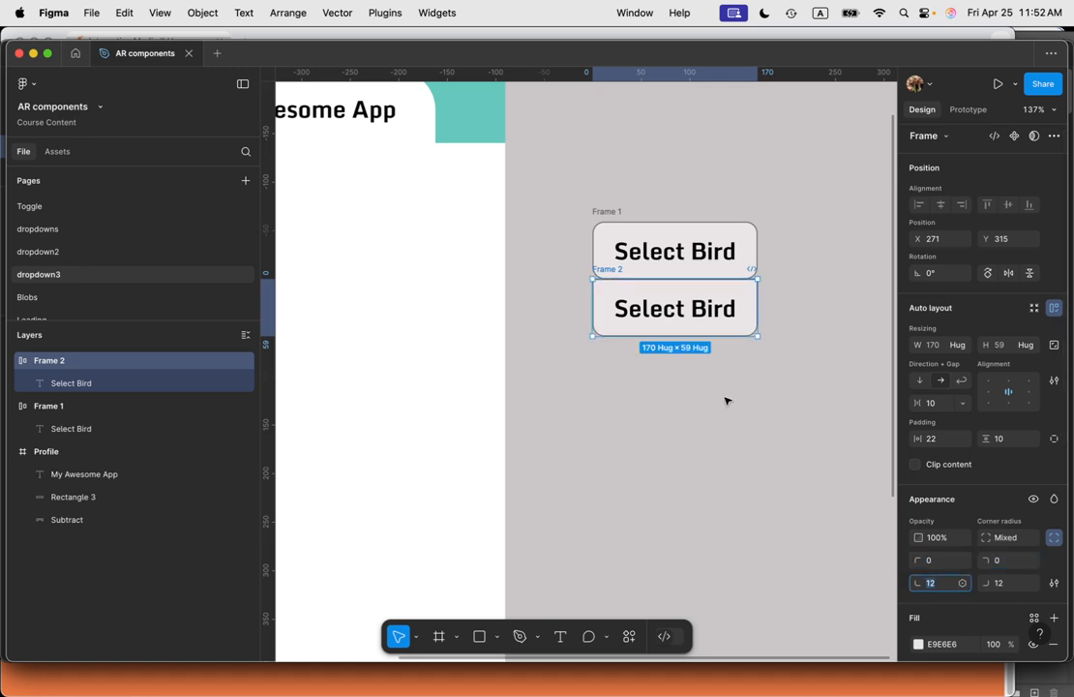
Step: Change the copied text's font weight to Regular
{"action": "left_click", "coordinate": [731, 311]}
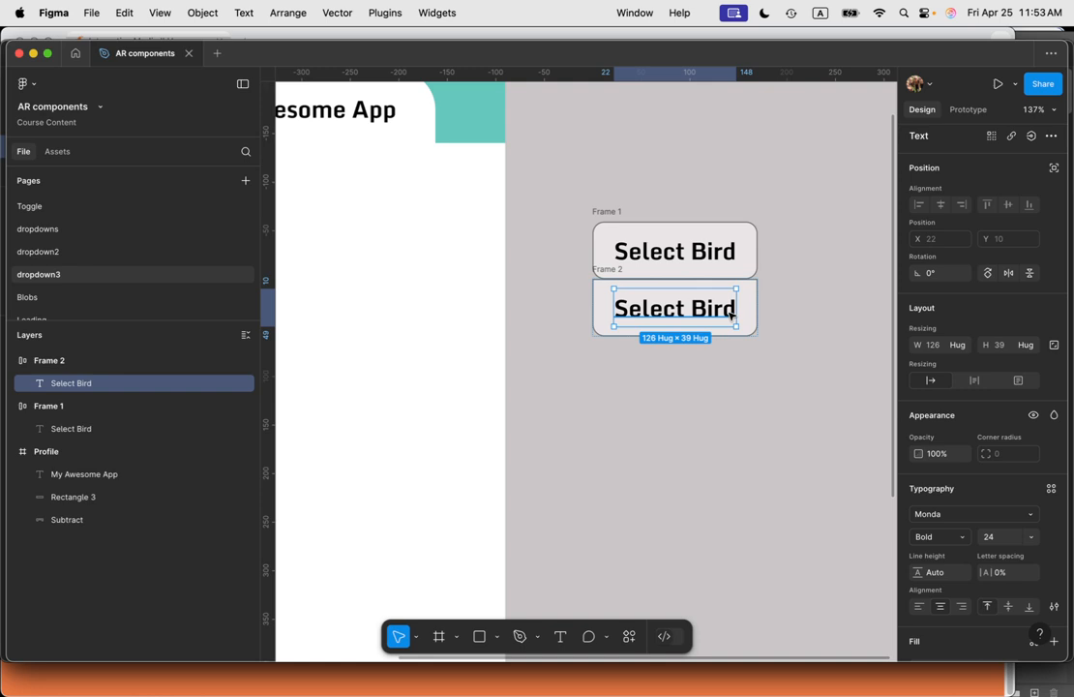
{"action": "left_click", "coordinate": [927, 536]}
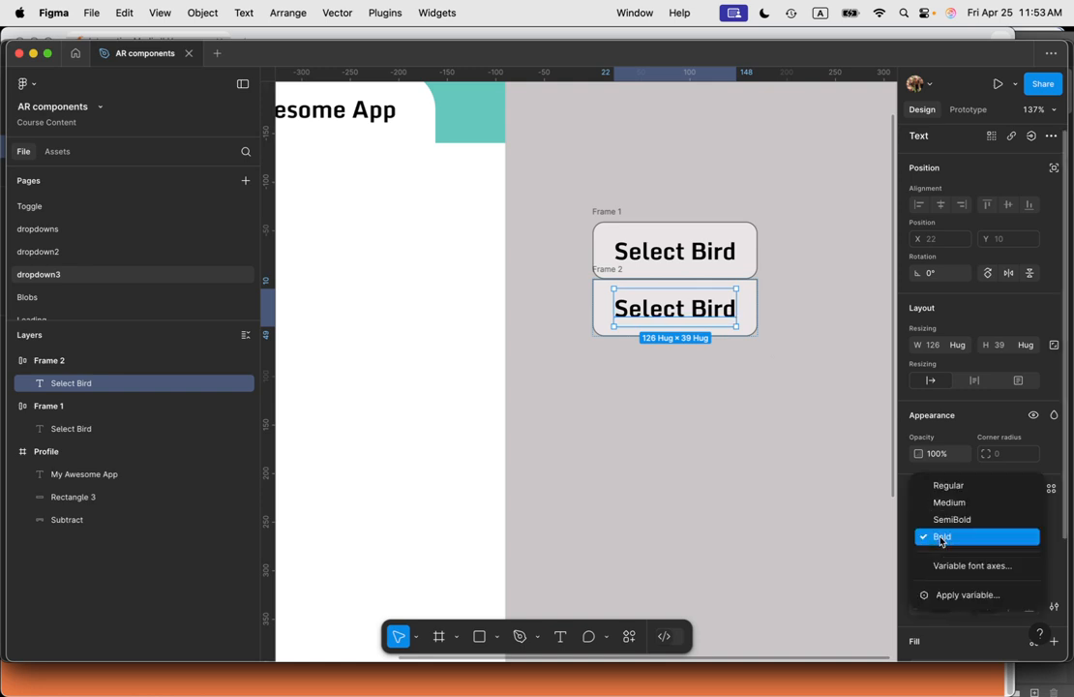
{"action": "left_click", "coordinate": [944, 485]}
Step: Replace the copied text with four lines: Canary, Penguin, Ostrich, Tucan
{"action": "double_click", "coordinate": [741, 317]}
{"action": "key", "text": "Right"}
{"action": "key", "text": "super+a"}
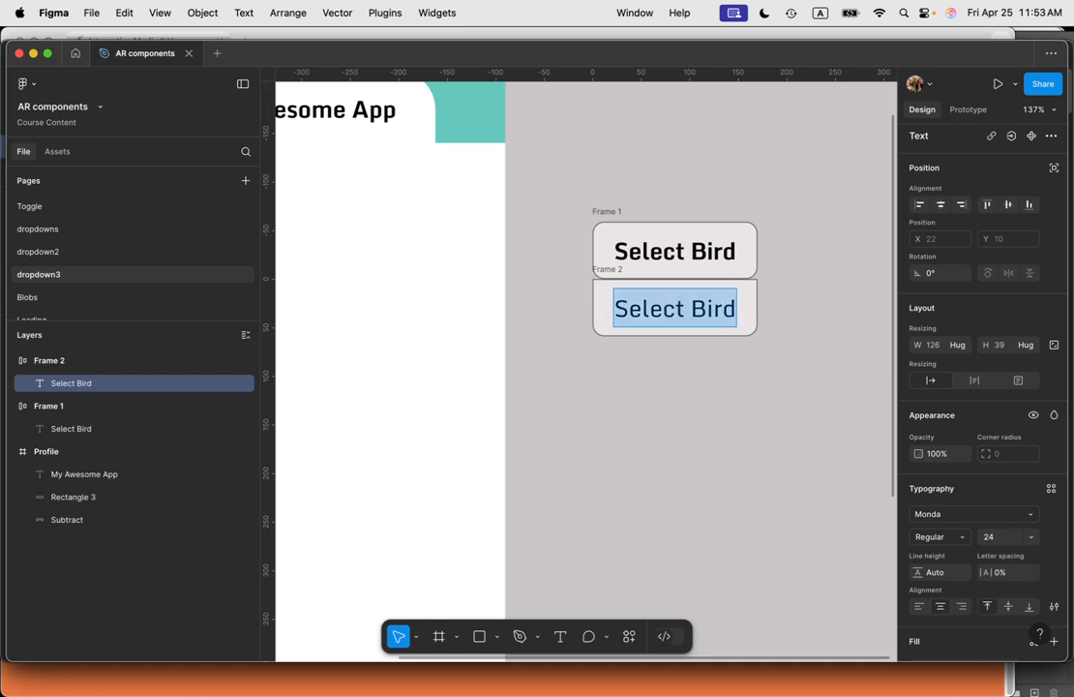
{"action": "type", "text": "Canary"}
{"action": "key", "text": "Return"}
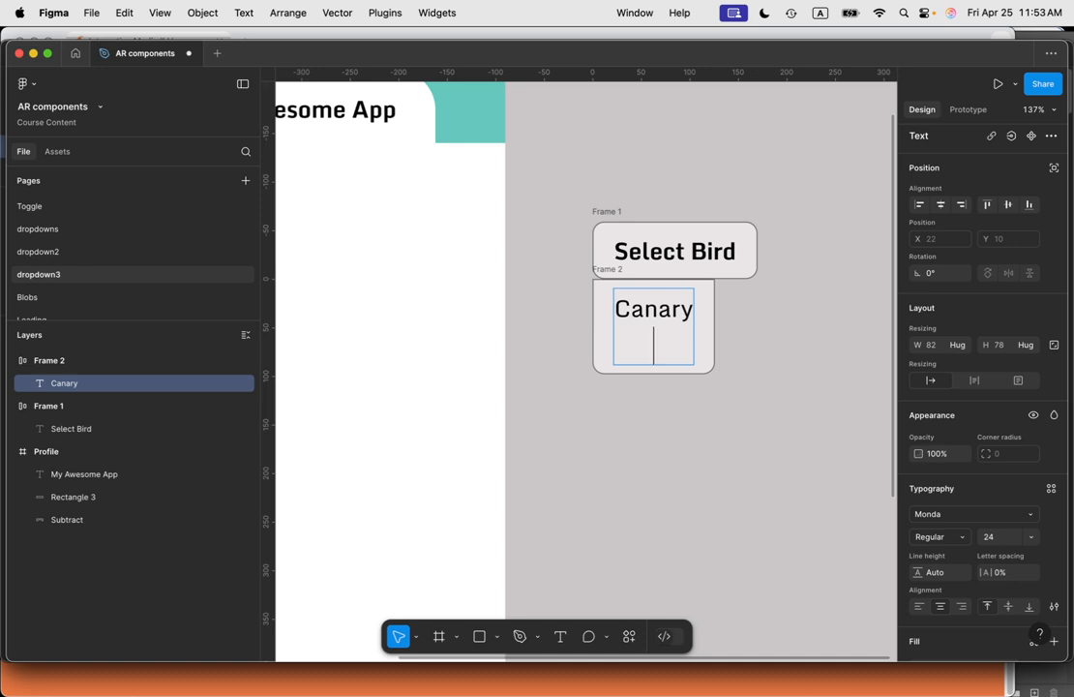
{"action": "type", "text": "Penguin "}
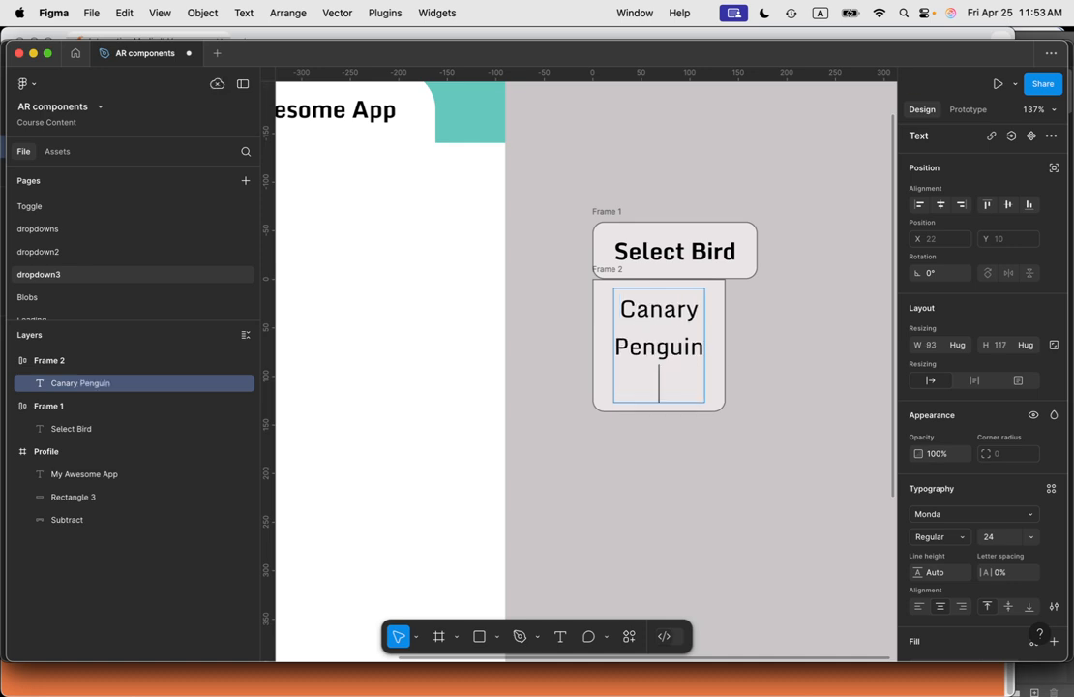
{"action": "type", "text": "Ostrich"}
{"action": "key", "text": "Return"}
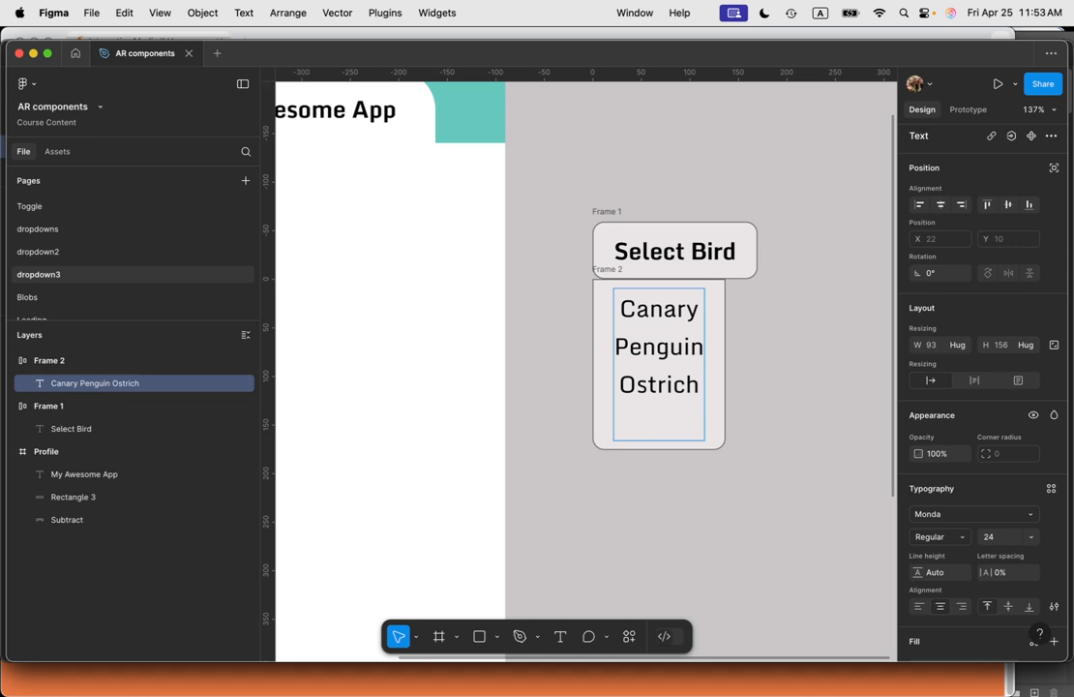
{"action": "type", "text": "Toucan"}
{"action": "key", "text": "BackSpace"}
{"action": "key", "text": "BackSpace"}
{"action": "key", "text": "BackSpace"}
{"action": "key", "text": "BackSpace"}
{"action": "key", "text": "BackSpace"}
{"action": "type", "text": "ucan"}
{"action": "key", "text": "BackSpace"}
{"action": "key", "text": "BackSpace"}
{"action": "type", "text": "an"}
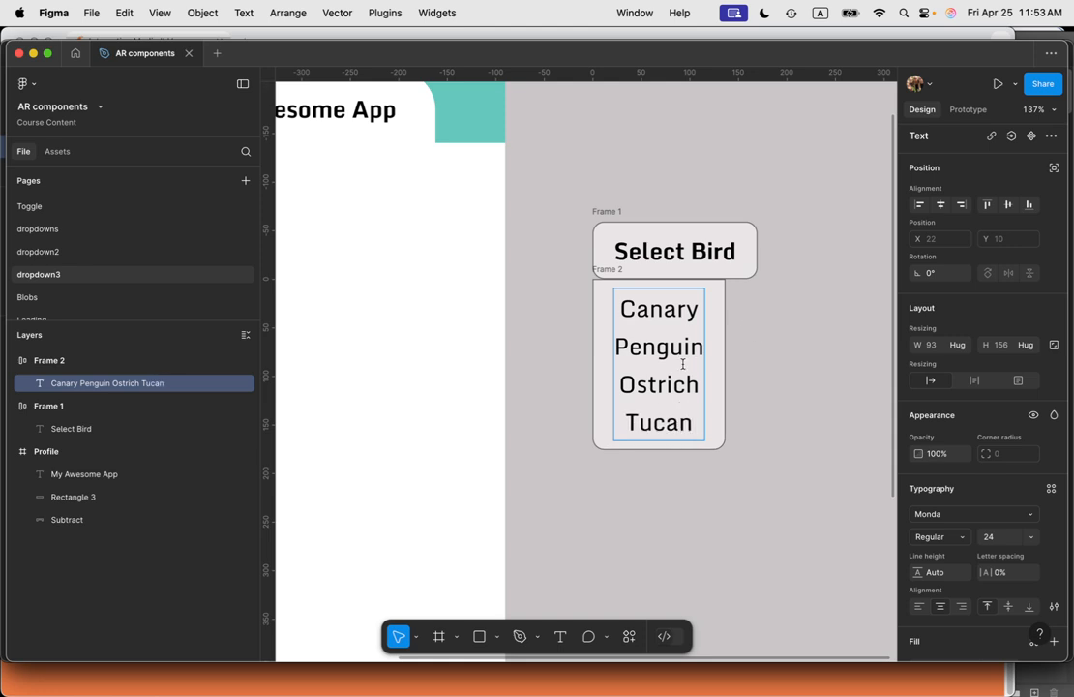
Step: Set the list text's line height to 48
{"action": "key", "text": "super+a"}
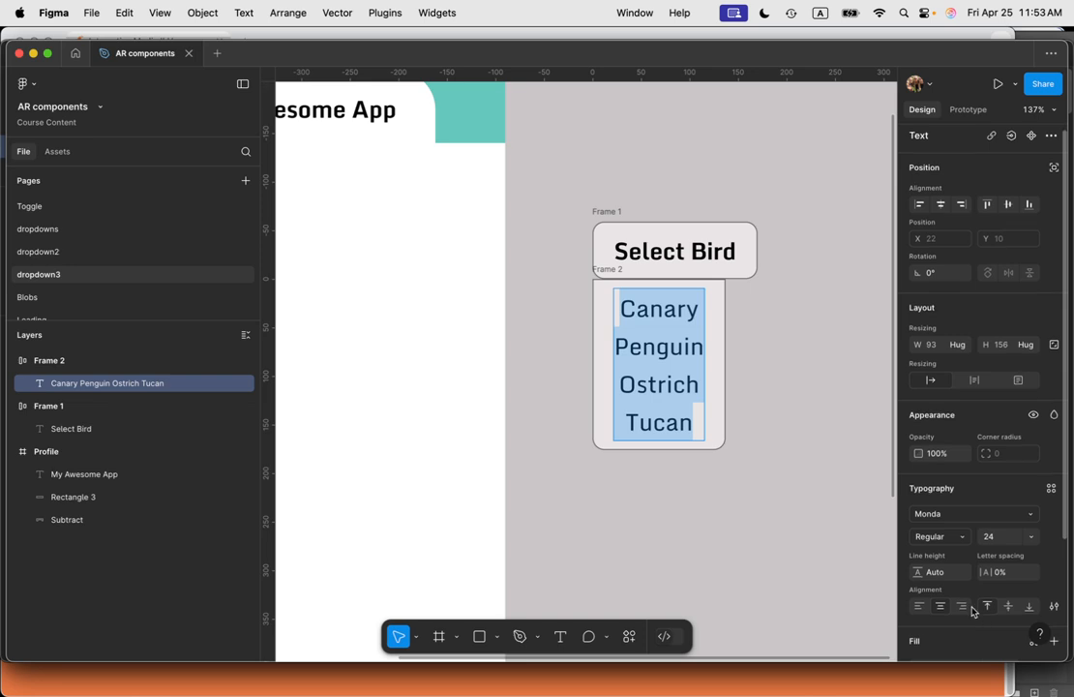
{"action": "scroll", "coordinate": [957, 580], "scroll_direction": "down", "scroll_amount": 5}
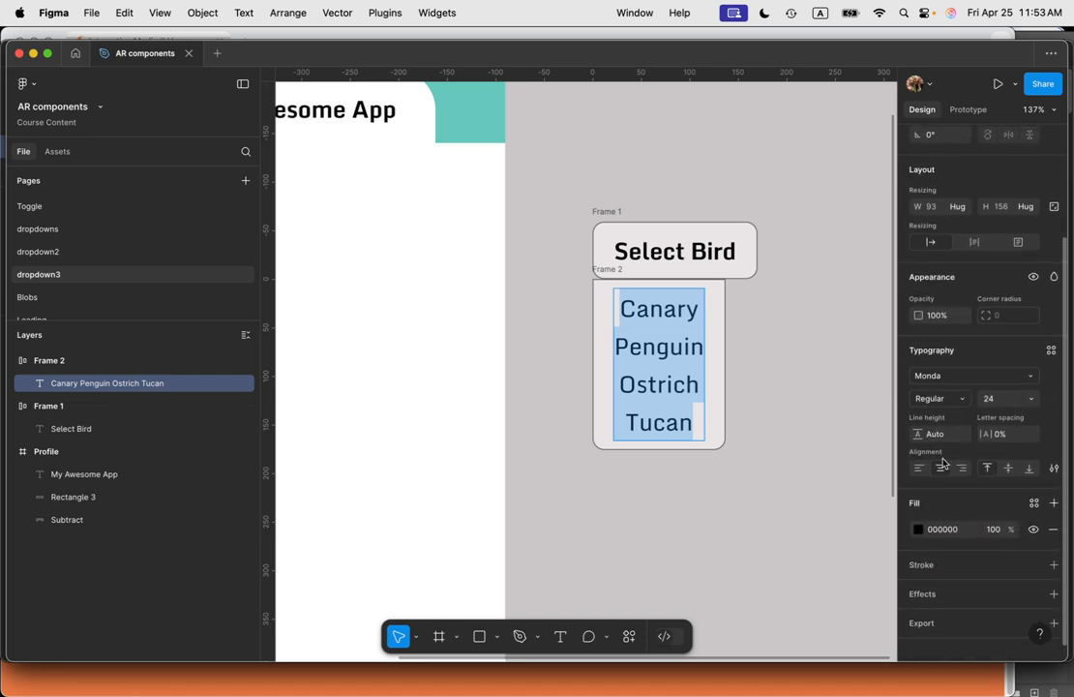
{"action": "left_click", "coordinate": [936, 434]}
{"action": "type", "text": "36"}
{"action": "key", "text": "Tab"}
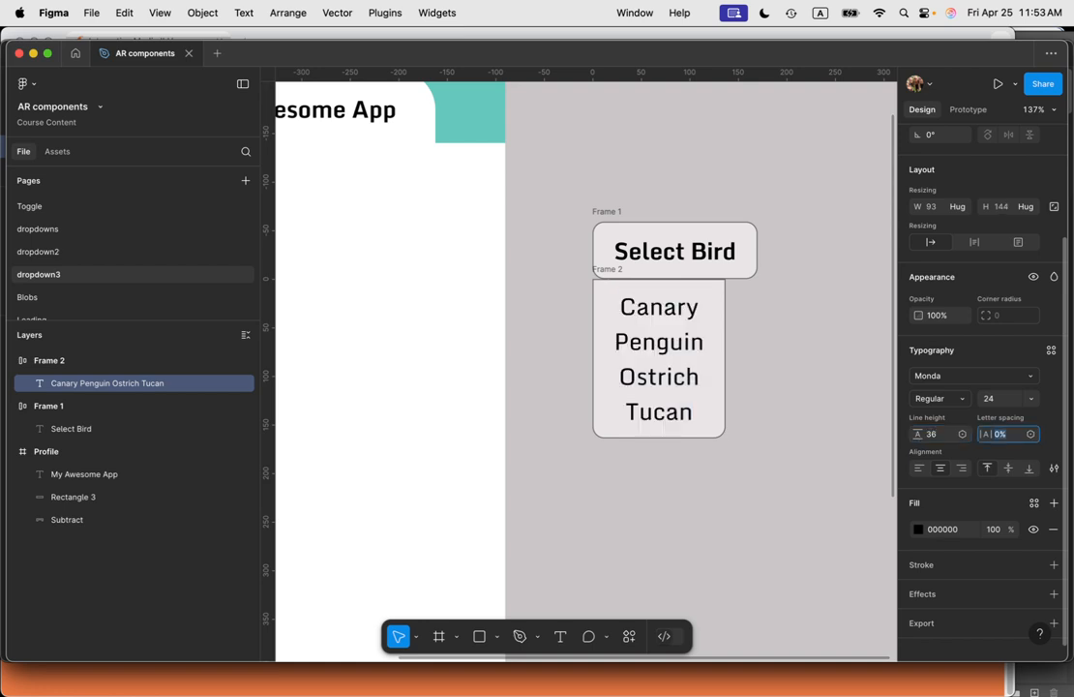
{"action": "left_click", "coordinate": [932, 436]}
{"action": "type", "text": "4"}
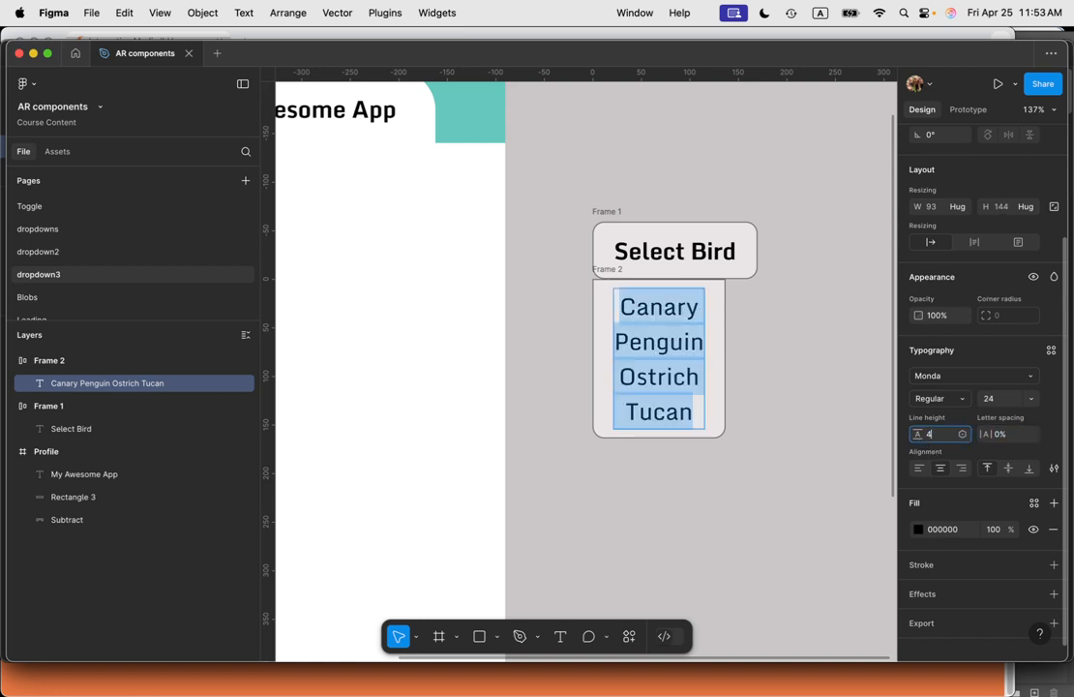
{"action": "type", "text": "8"}
{"action": "key", "text": "Tab"}
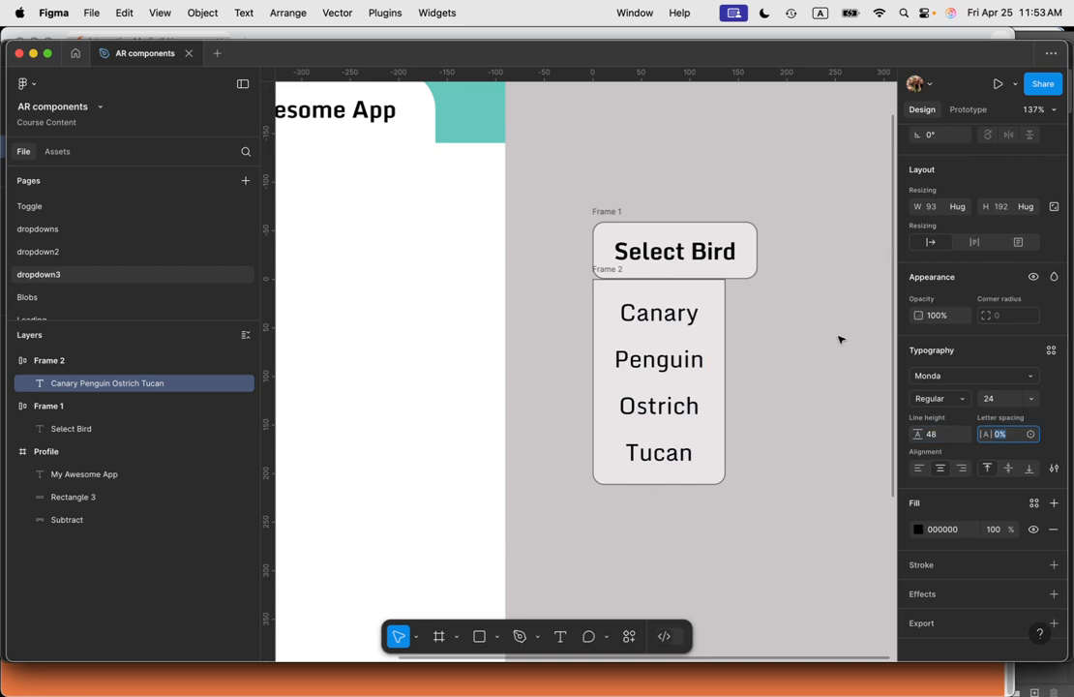
Step: Nudge the list frame slightly right and up so it sits centred under the Select Bird frame
{"action": "left_click", "coordinate": [713, 303]}
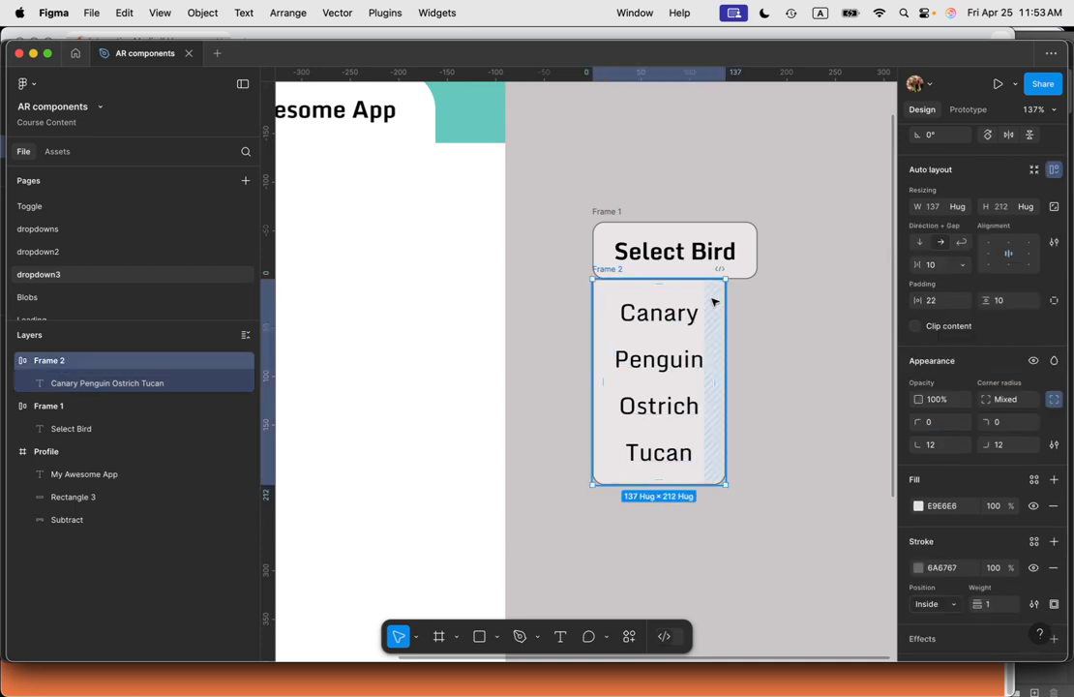
{"action": "left_click_drag", "start_coordinate": [687, 297], "coordinate": [697, 295]}
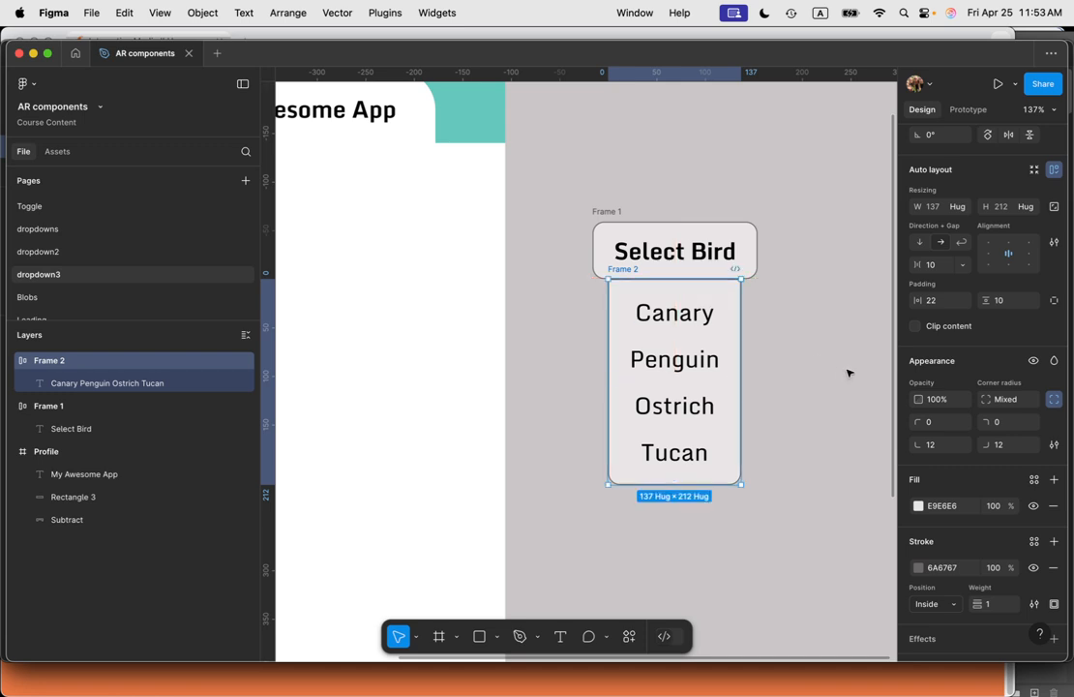
{"action": "key", "text": "Up"}
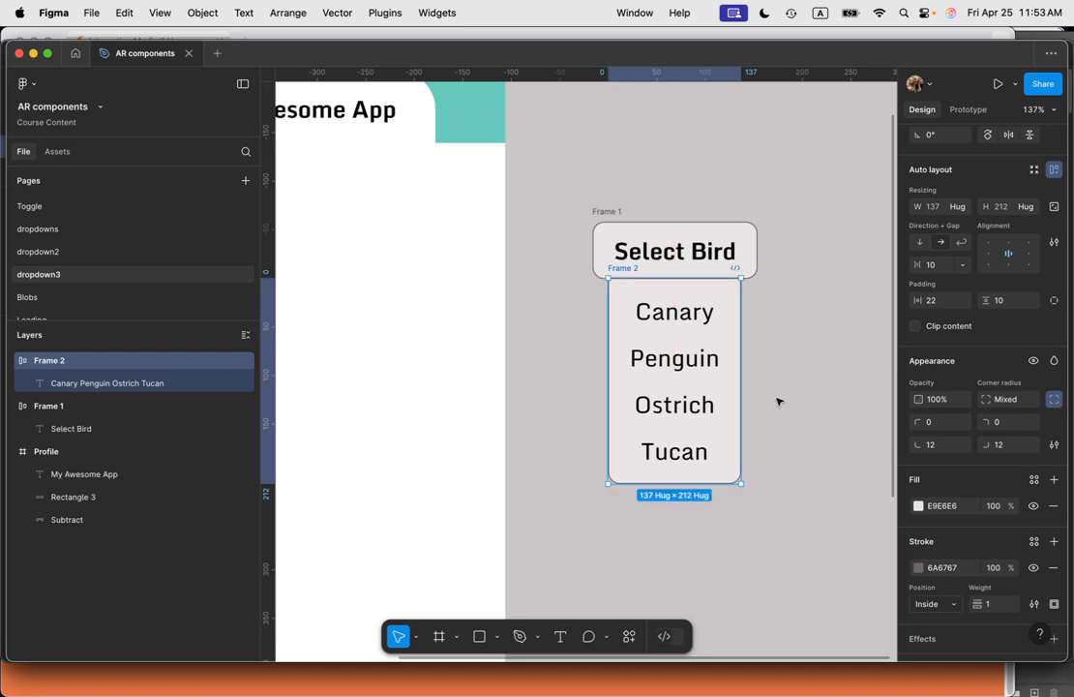
{"action": "left_click", "coordinate": [802, 396]}
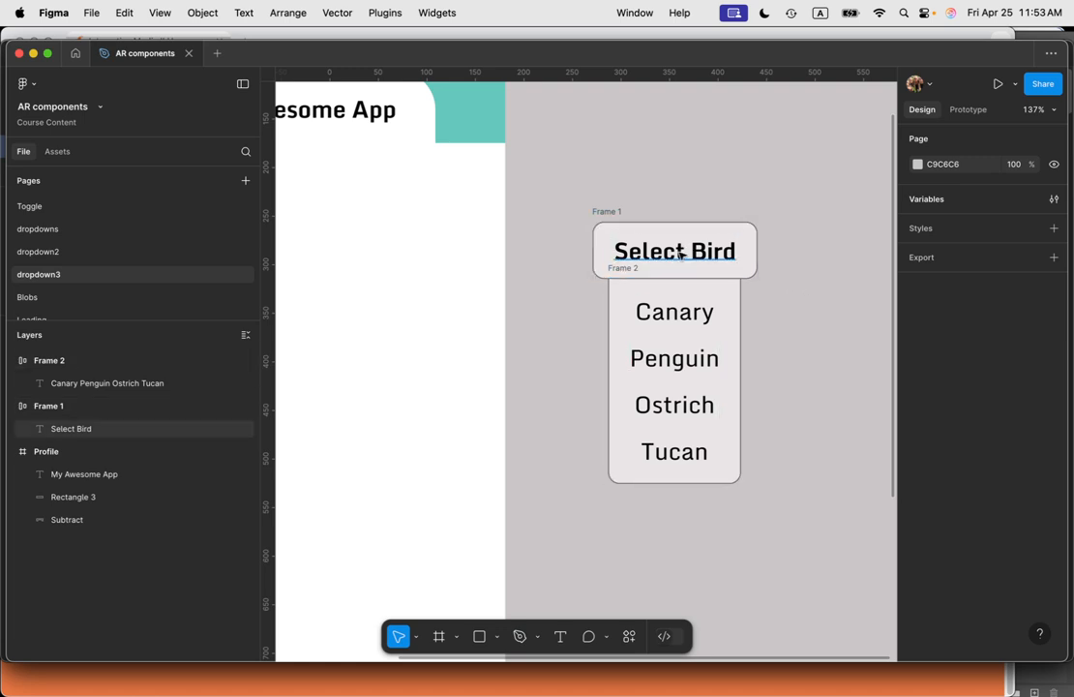
Step: Select both frames and create a component from them
{"action": "left_click", "coordinate": [607, 213]}
{"action": "left_click_drag", "start_coordinate": [561, 181], "coordinate": [838, 546]}
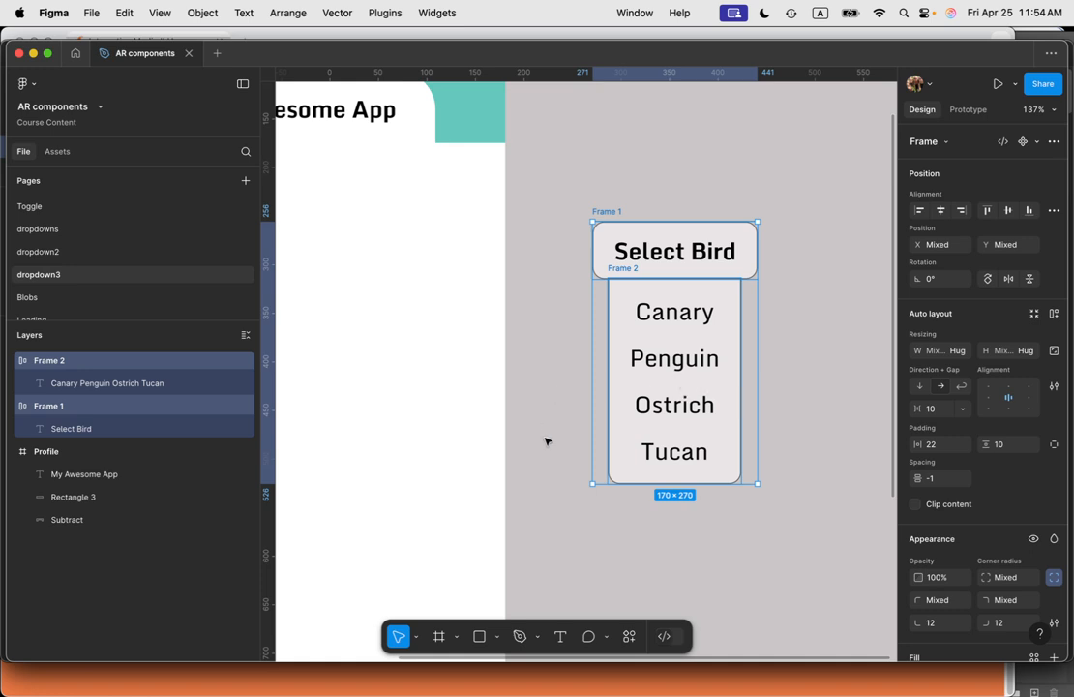
{"action": "right_click", "coordinate": [670, 365]}
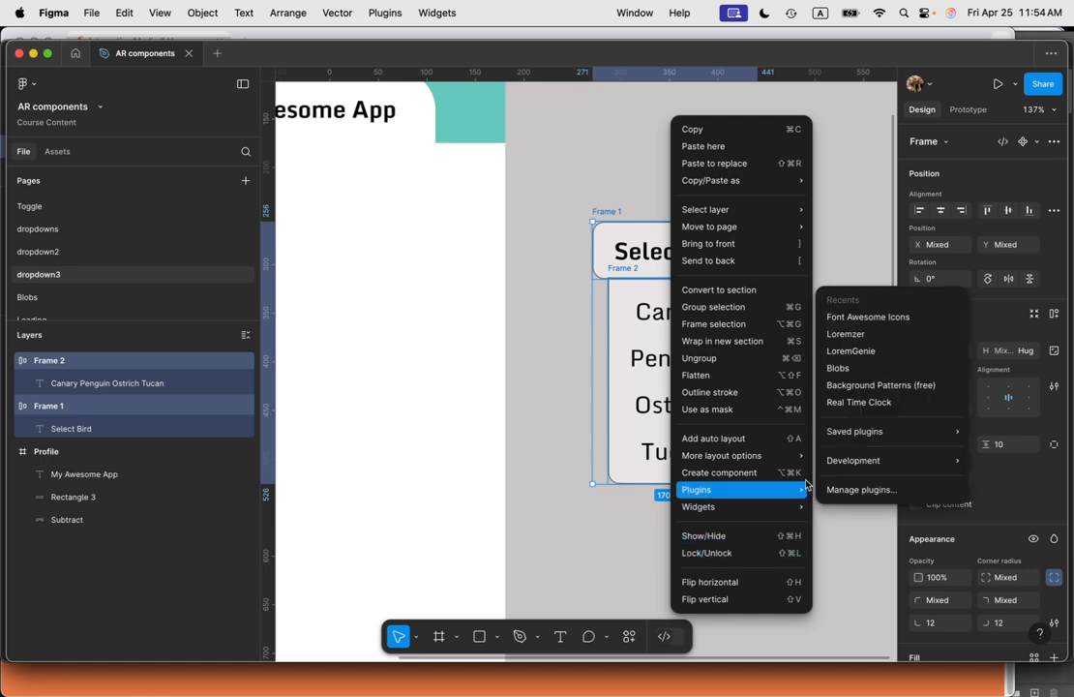
{"action": "left_click", "coordinate": [751, 472]}
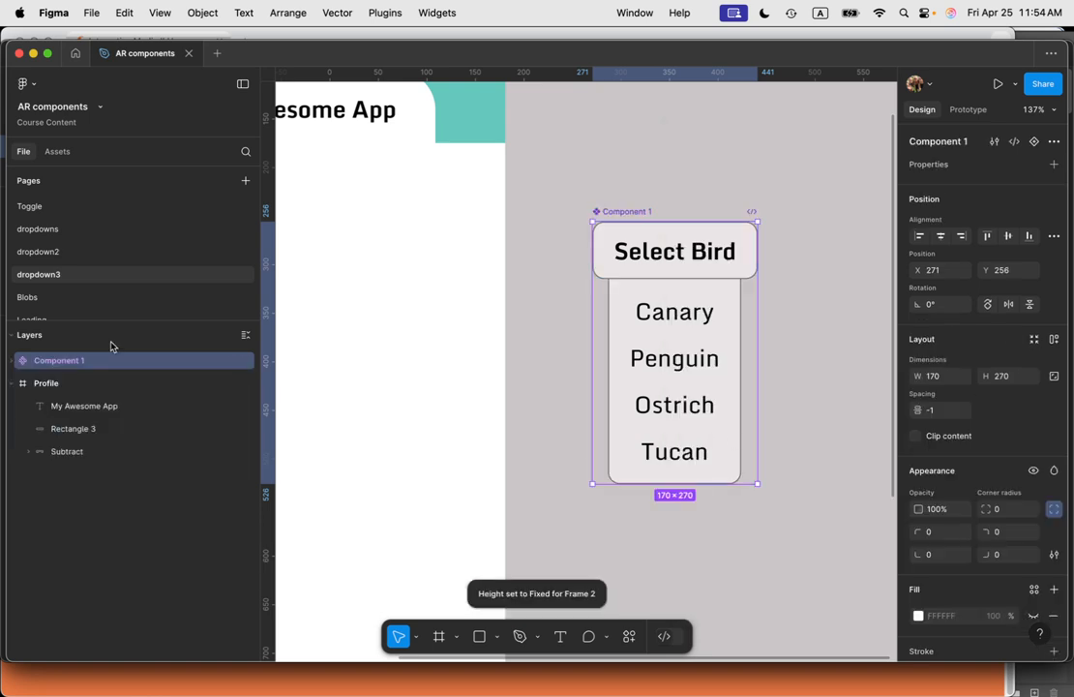
Step: Rename the list frame inside the component to contents
{"action": "left_click", "coordinate": [11, 360]}
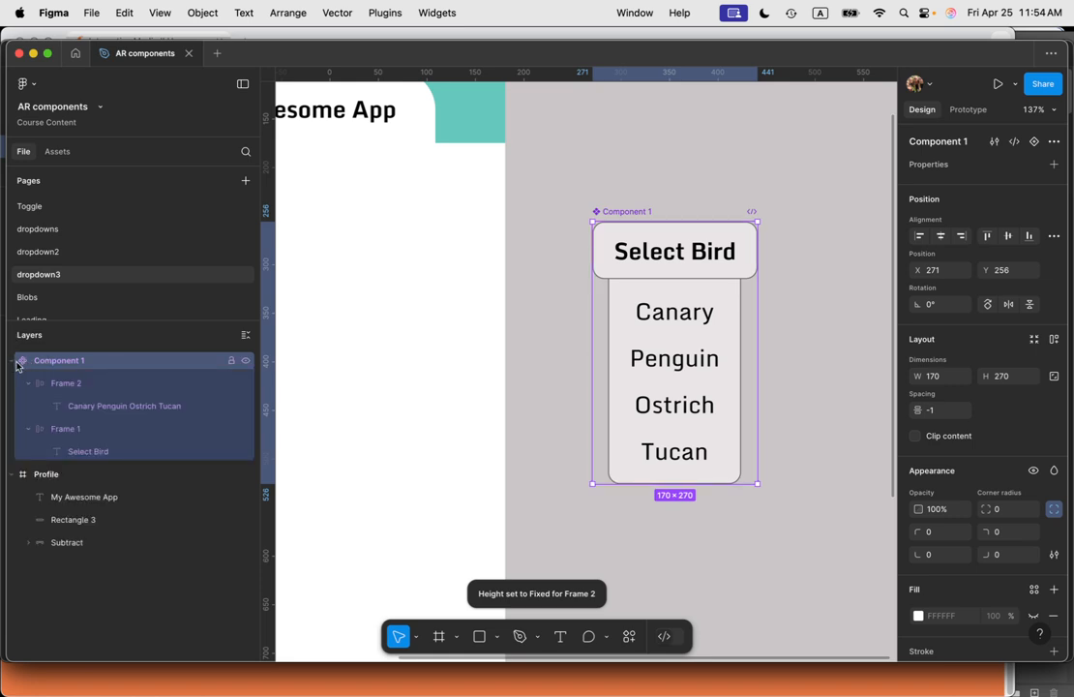
{"action": "double_click", "coordinate": [75, 386]}
{"action": "left_click", "coordinate": [75, 386]}
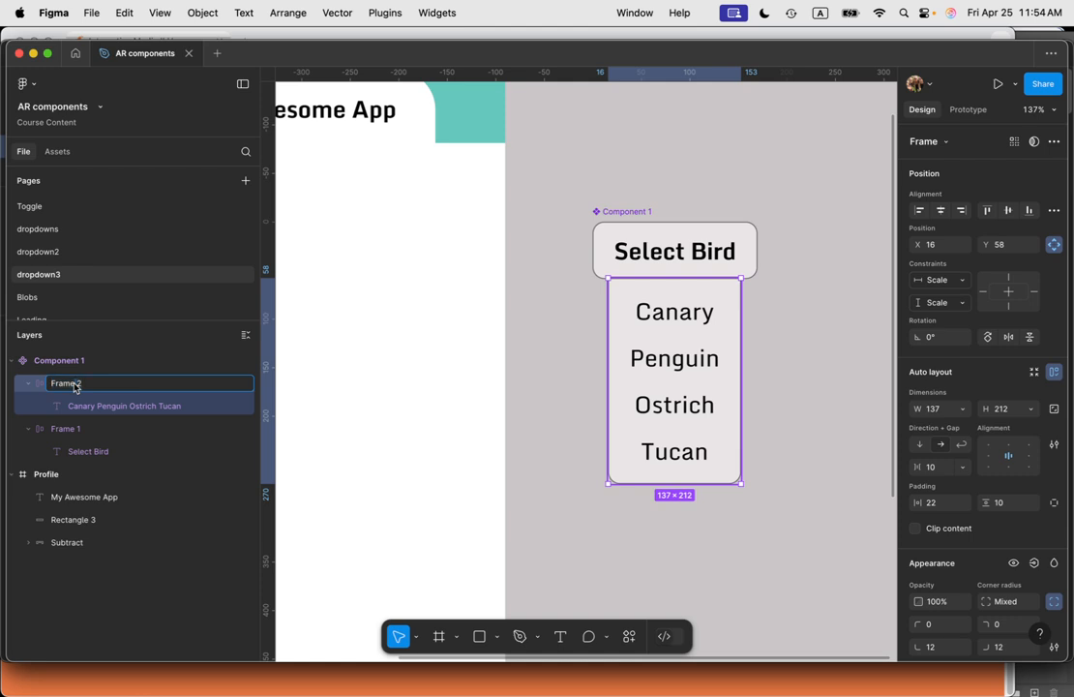
{"action": "type", "text": "content"}
{"action": "key", "text": "super+a"}
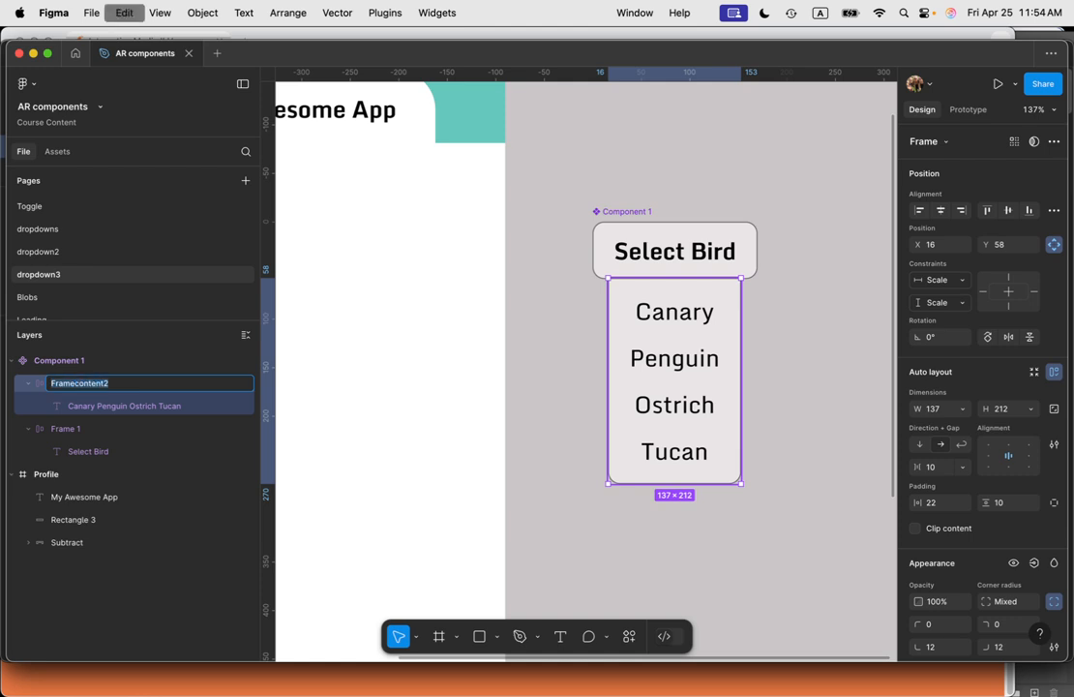
{"action": "type", "text": "contents"}
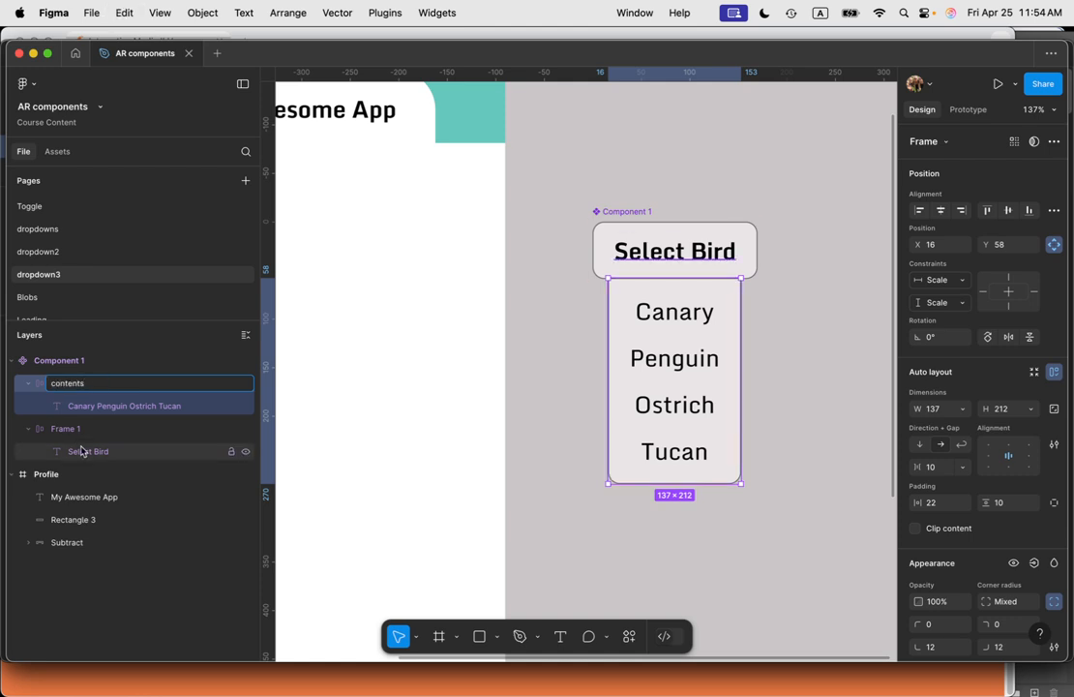
Step: Rename the Select Bird frame inside the component to select
{"action": "left_click", "coordinate": [78, 430]}
{"action": "double_click", "coordinate": [77, 431]}
{"action": "type", "text": "select"}
{"action": "key", "text": "Tab"}
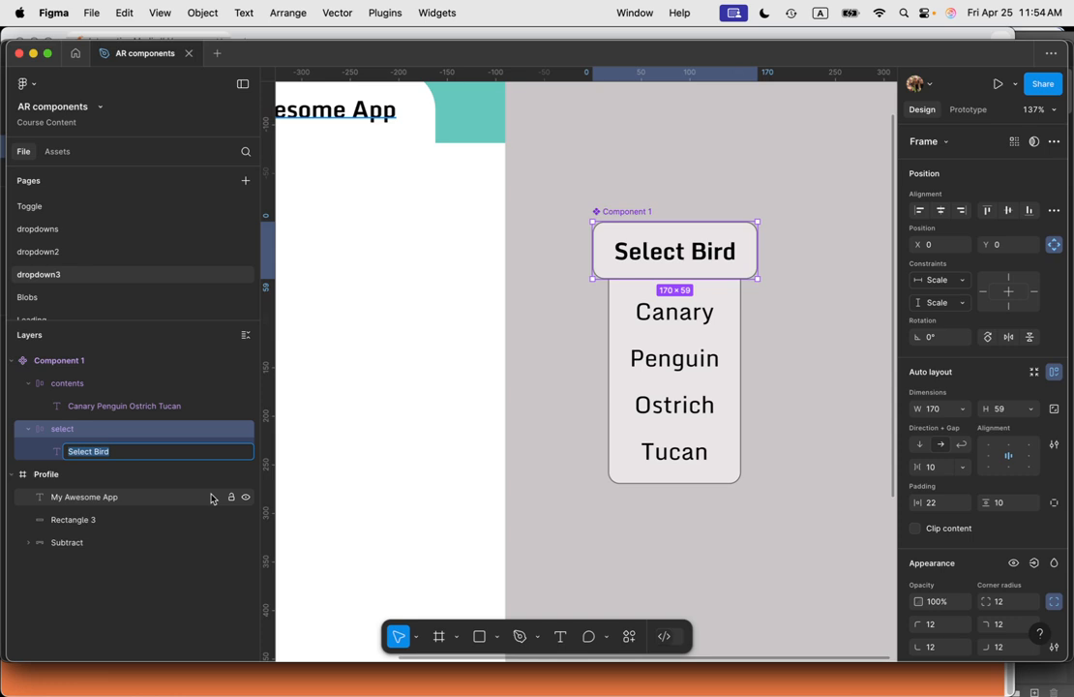
Step: Move the component slightly up and left, then add a second variant to it
{"action": "left_click", "coordinate": [701, 526]}
{"action": "left_click_drag", "start_coordinate": [632, 215], "coordinate": [612, 147]}
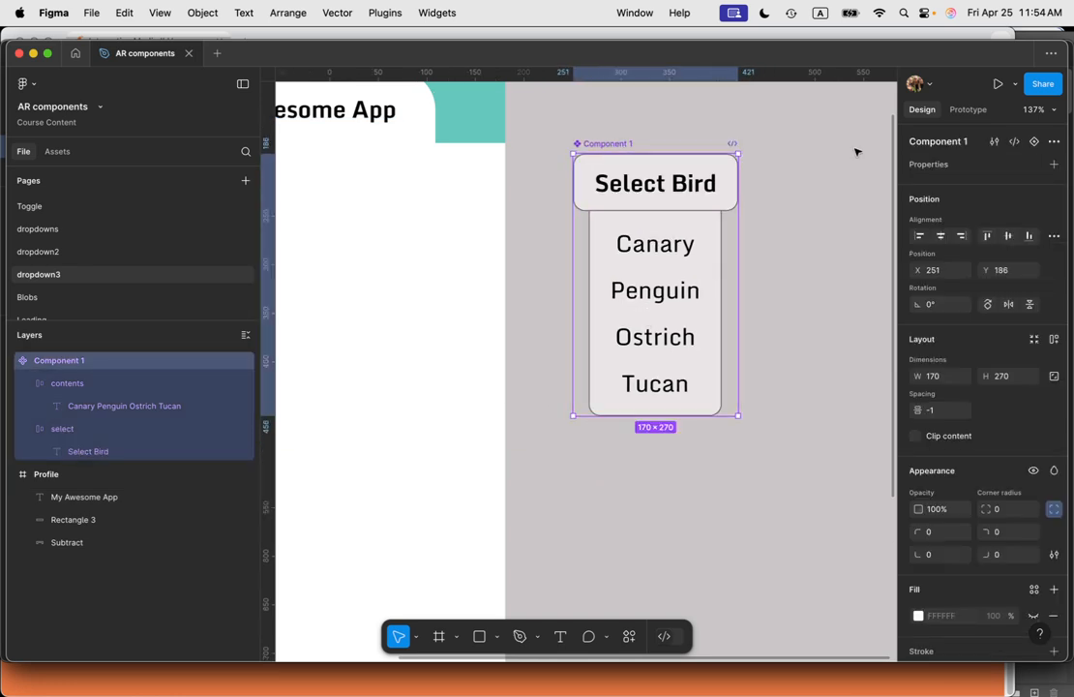
{"action": "left_click", "coordinate": [1035, 142]}
Step: Set the height of the contents frame in the Default variant to 0
{"action": "scroll", "coordinate": [735, 378], "scroll_direction": "down", "scroll_amount": 2}
{"action": "left_click", "coordinate": [704, 349]}
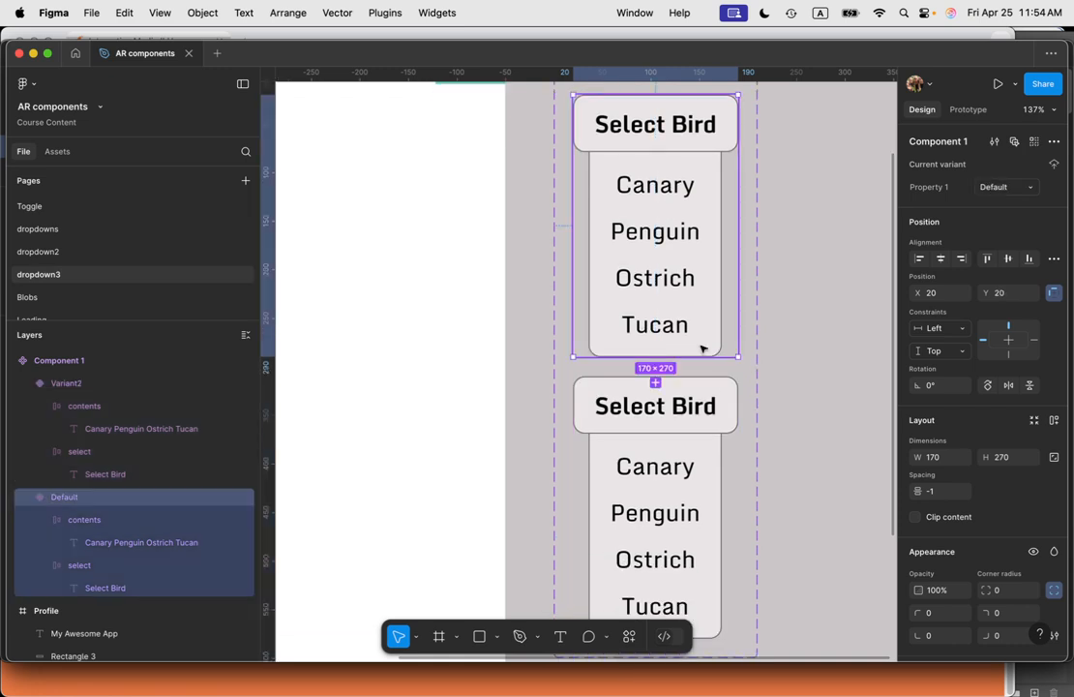
{"action": "double_click", "coordinate": [704, 348]}
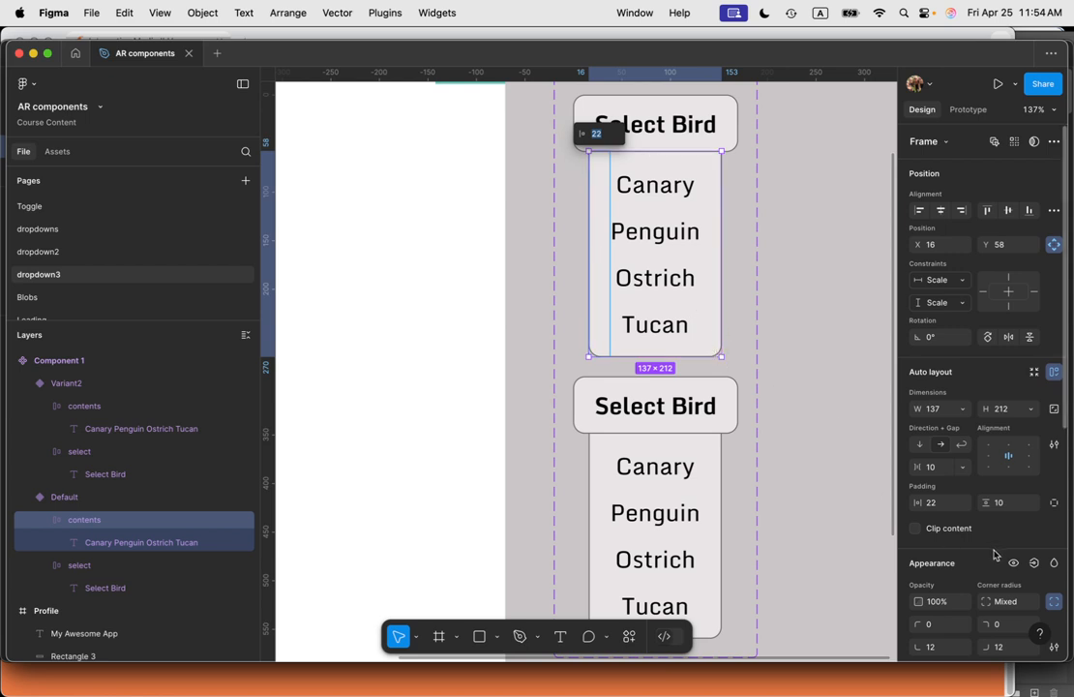
{"action": "left_click", "coordinate": [1003, 410]}
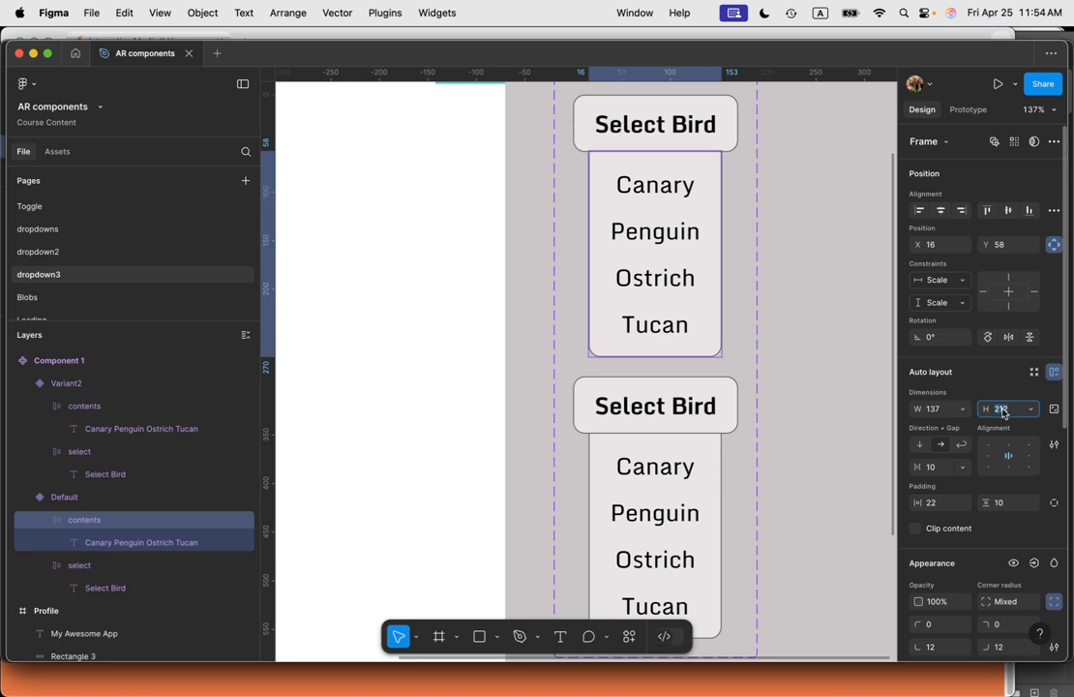
{"action": "type", "text": "0"}
{"action": "key", "text": "Return"}
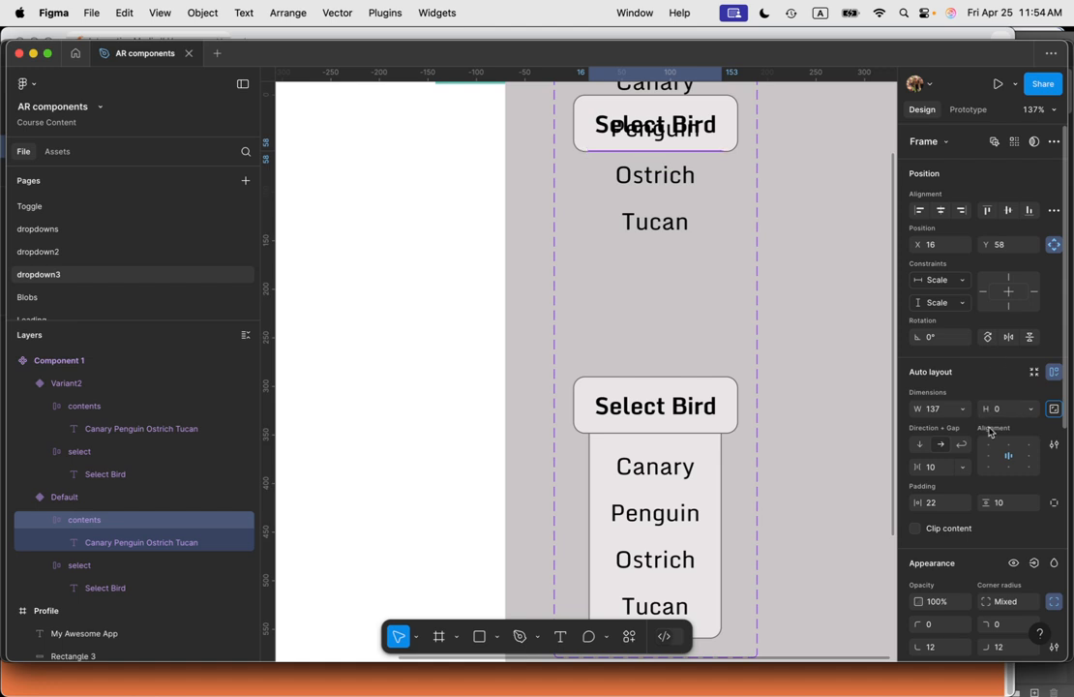
Step: Hide the fill and the stroke of the Default variant's contents frame
{"action": "scroll", "coordinate": [1002, 542], "scroll_direction": "down", "scroll_amount": 3}
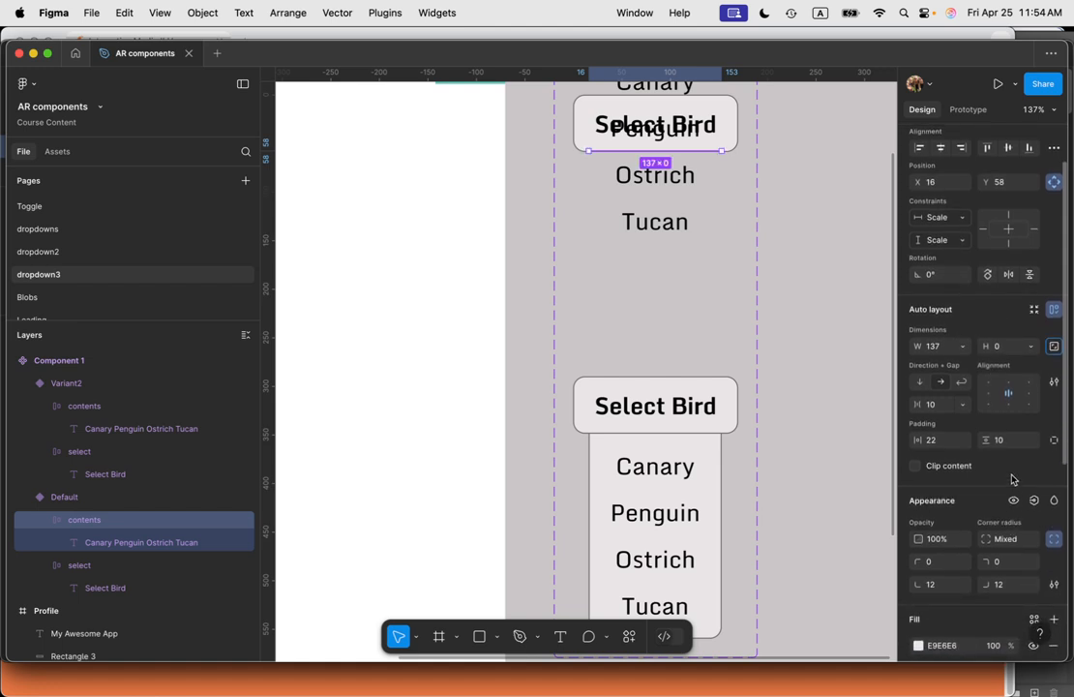
{"action": "scroll", "coordinate": [1006, 527], "scroll_direction": "down", "scroll_amount": 8}
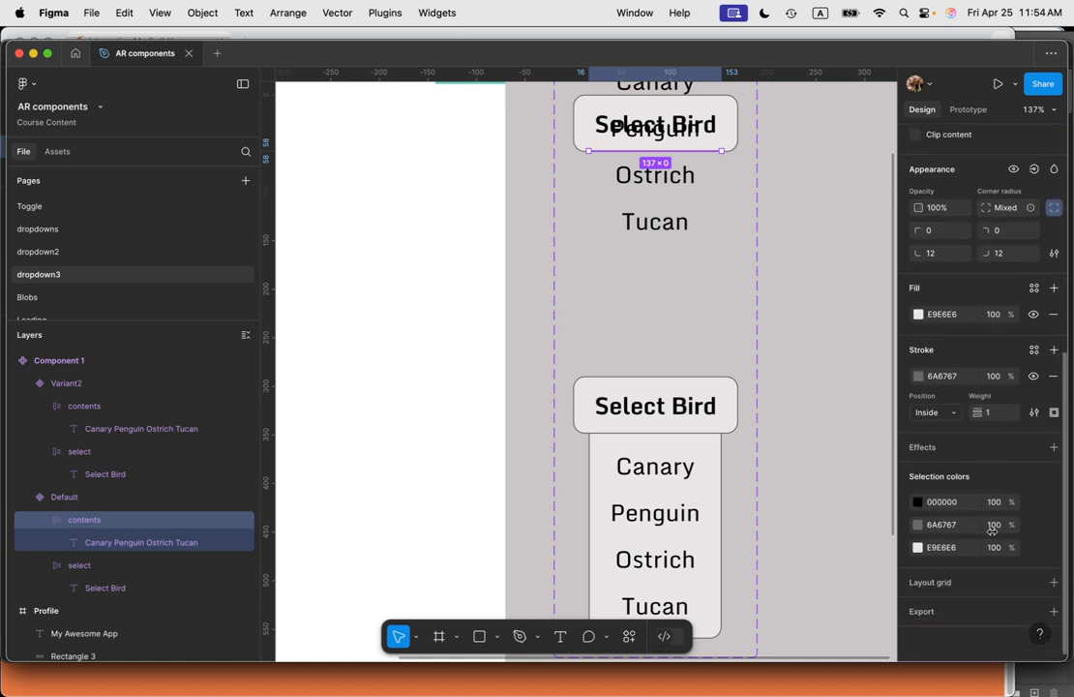
{"action": "scroll", "coordinate": [992, 535], "scroll_direction": "up", "scroll_amount": 5}
{"action": "scroll", "coordinate": [992, 535], "scroll_direction": "up", "scroll_amount": 4}
{"action": "scroll", "coordinate": [788, 220], "scroll_direction": "up", "scroll_amount": 4}
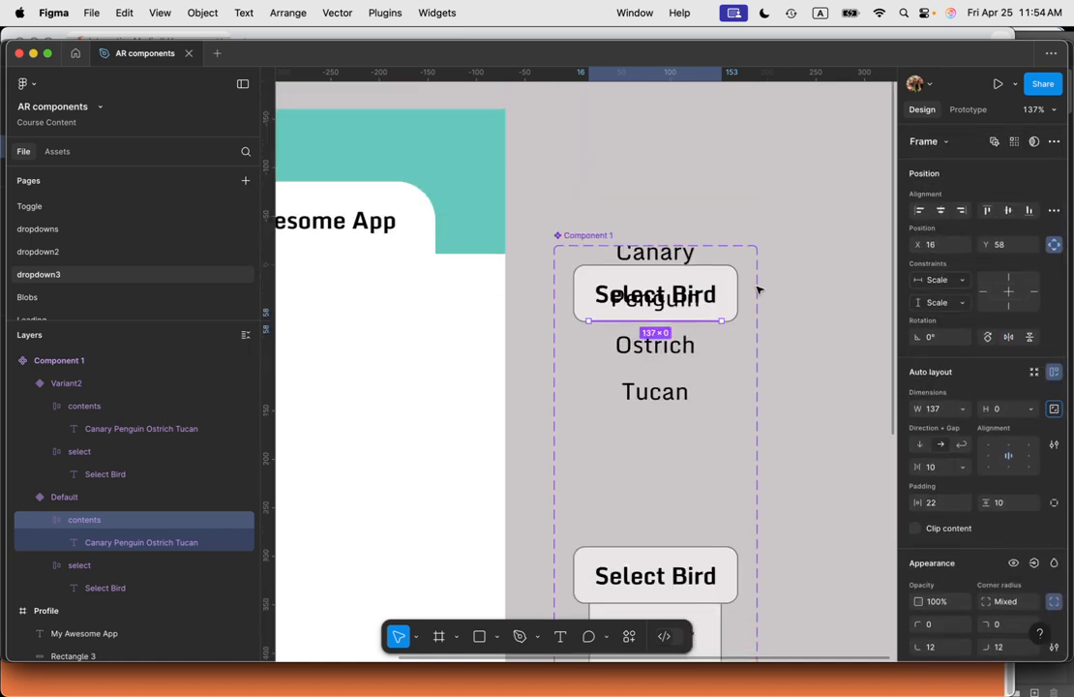
{"action": "scroll", "coordinate": [1006, 552], "scroll_direction": "down", "scroll_amount": 2}
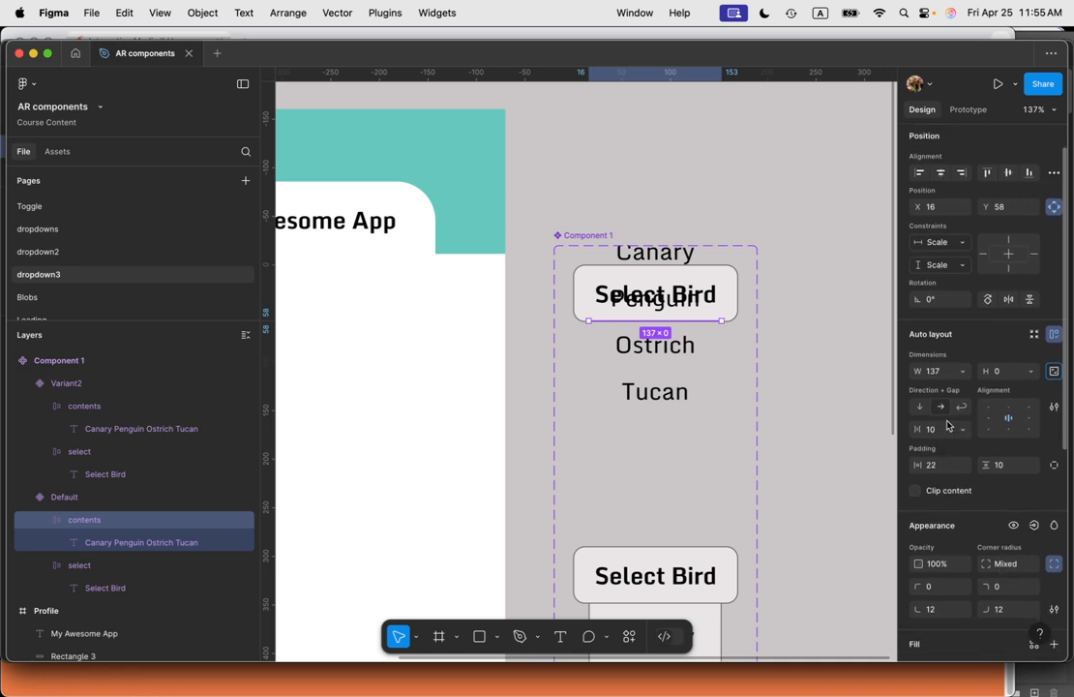
{"action": "scroll", "coordinate": [962, 483], "scroll_direction": "down", "scroll_amount": 1}
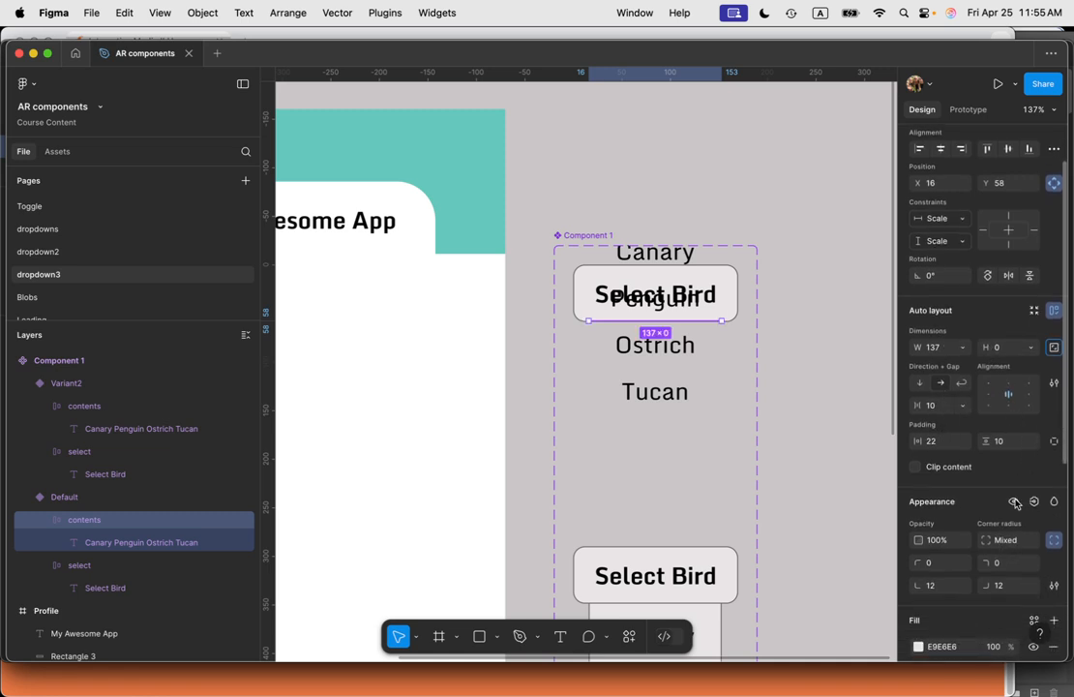
{"action": "scroll", "coordinate": [962, 484], "scroll_direction": "up", "scroll_amount": 3}
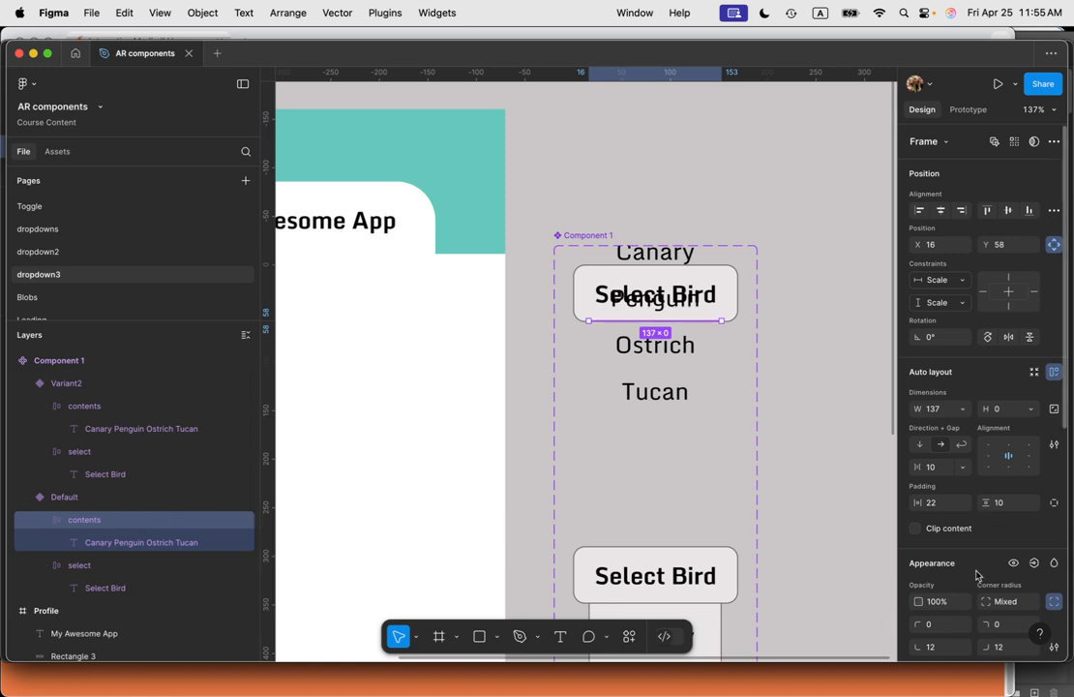
{"action": "scroll", "coordinate": [971, 319], "scroll_direction": "down", "scroll_amount": 5}
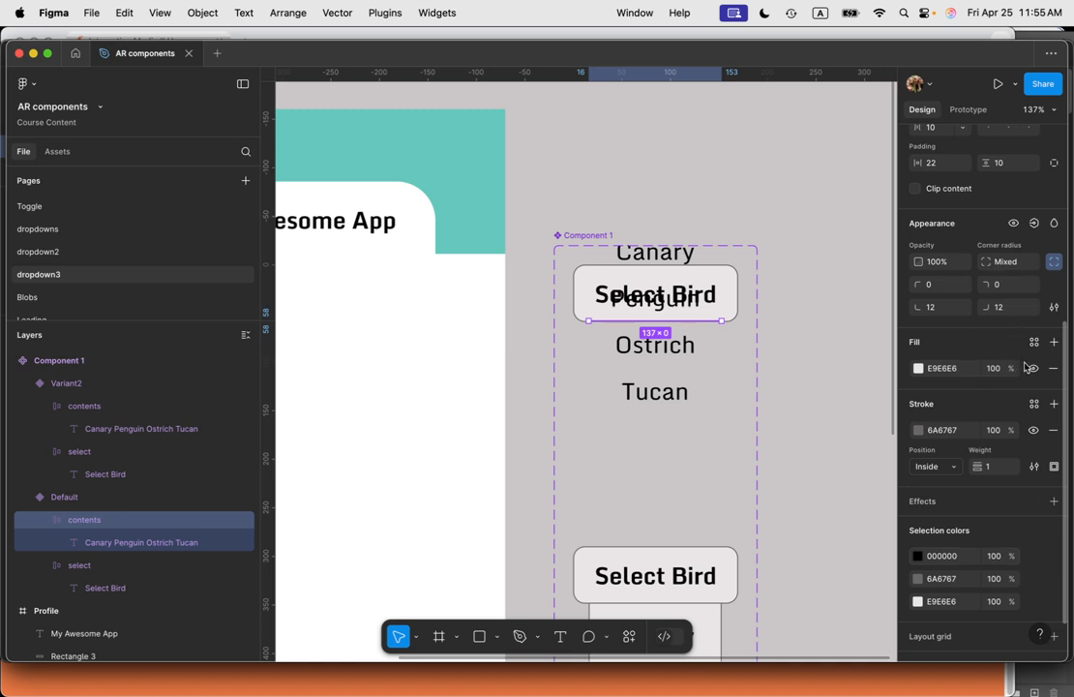
{"action": "left_click", "coordinate": [1033, 368]}
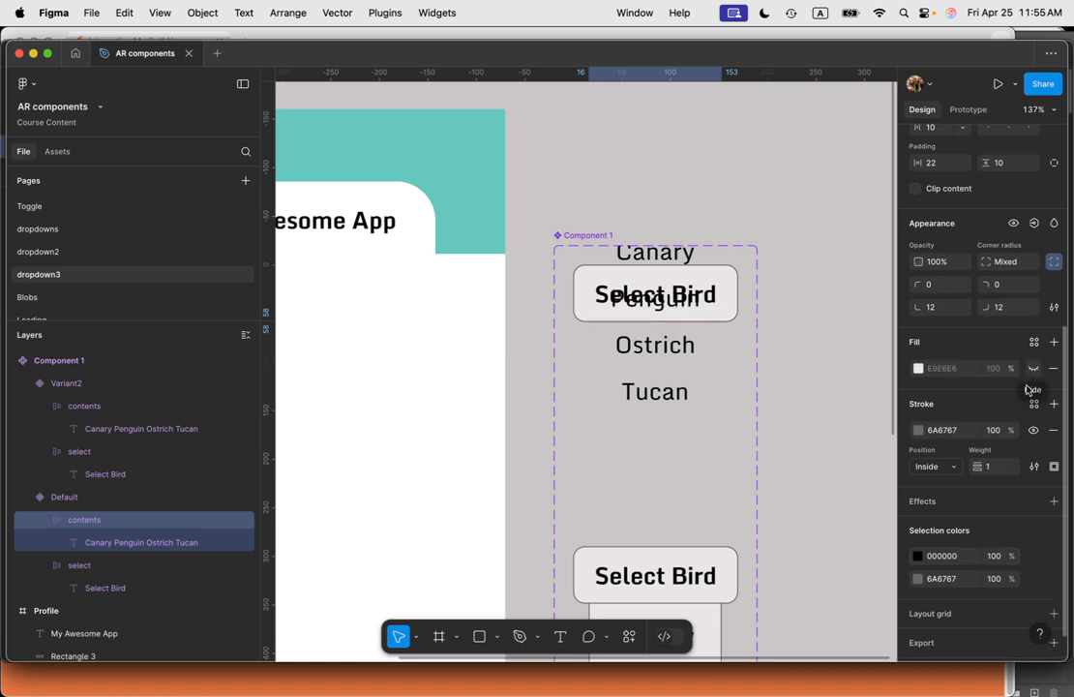
{"action": "left_click", "coordinate": [1033, 430]}
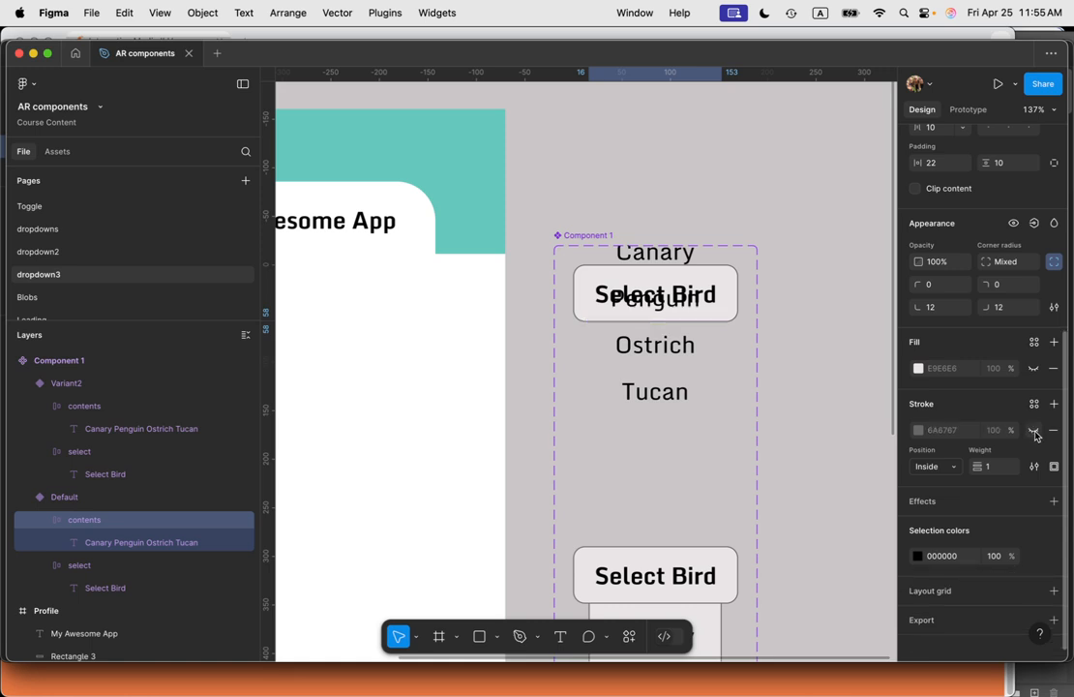
Step: Hide the fill of the bird list text in the Default variant
{"action": "scroll", "coordinate": [1002, 511], "scroll_direction": "down", "scroll_amount": 1}
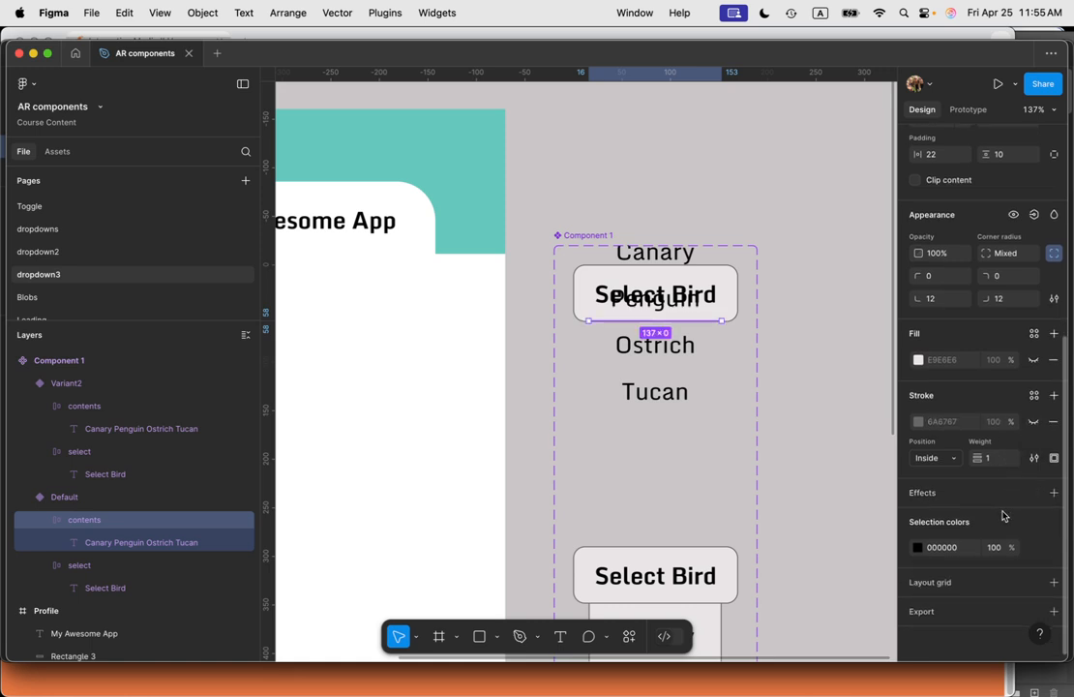
{"action": "double_click", "coordinate": [674, 358]}
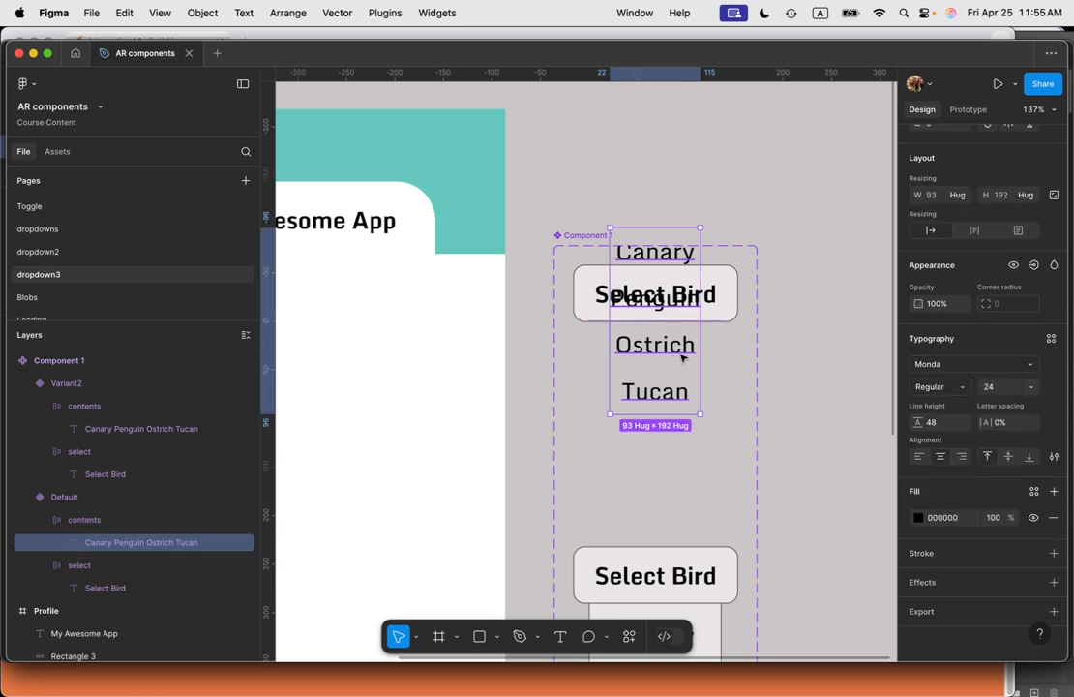
{"action": "scroll", "coordinate": [982, 319], "scroll_direction": "up", "scroll_amount": 3}
{"action": "scroll", "coordinate": [997, 406], "scroll_direction": "down", "scroll_amount": 3}
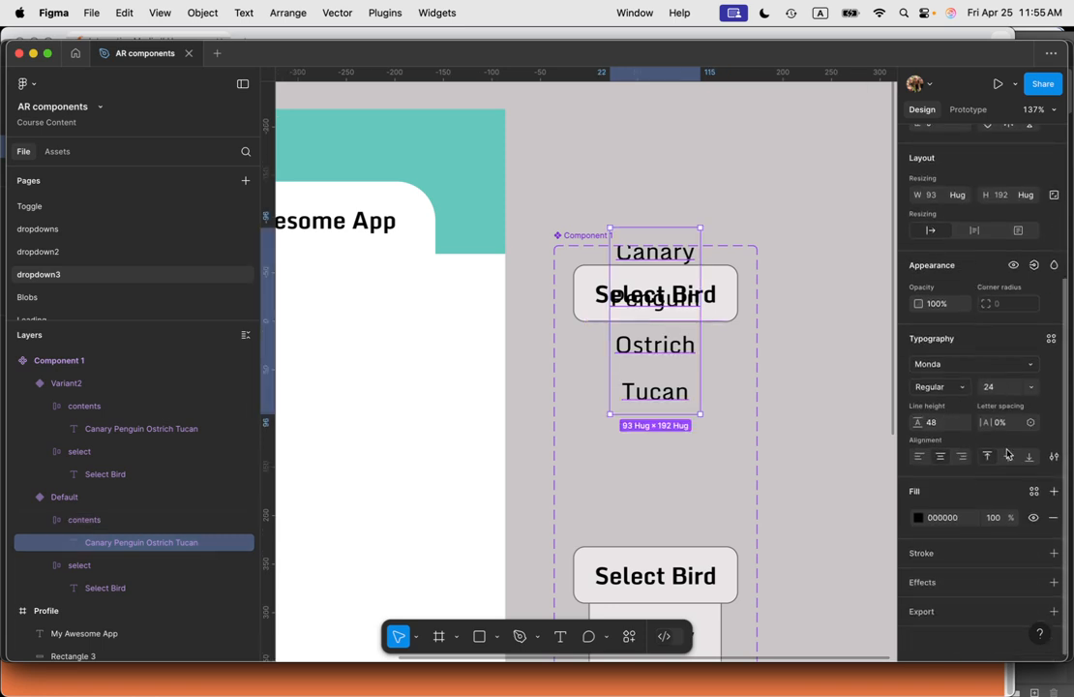
{"action": "left_click", "coordinate": [1034, 517]}
{"action": "left_click", "coordinate": [828, 418]}
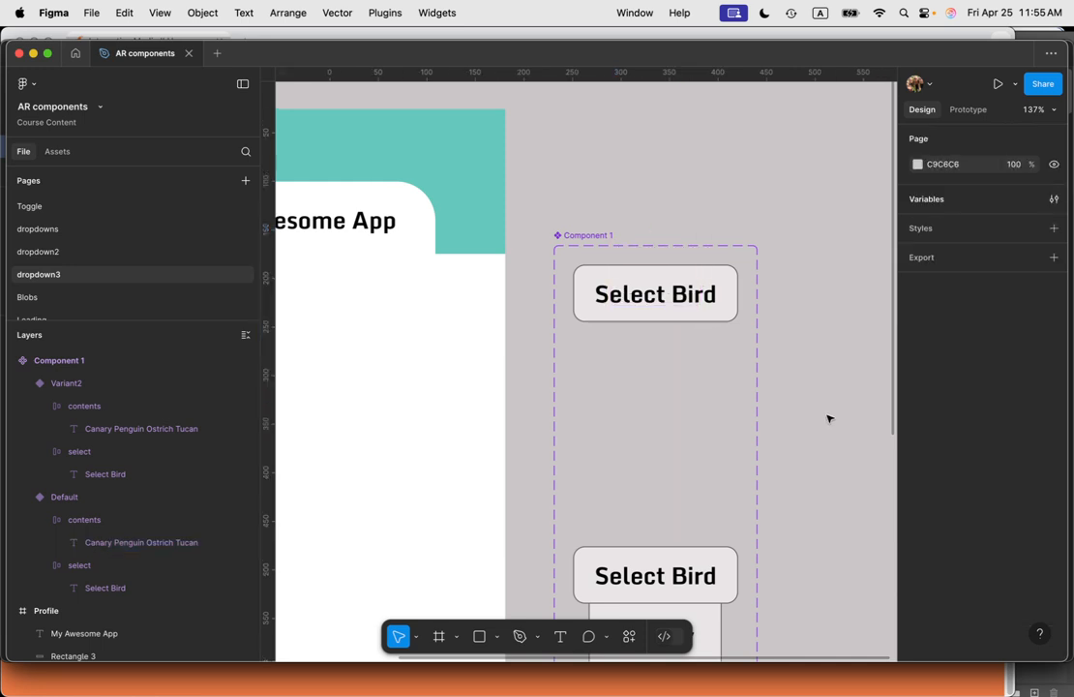
Step: Add an on-click prototype interaction to the Default variant that changes it to Variant2
{"action": "left_click", "coordinate": [589, 281]}
{"action": "left_click", "coordinate": [798, 467]}
{"action": "scroll", "coordinate": [651, 316], "scroll_direction": "down", "scroll_amount": 5}
{"action": "left_click", "coordinate": [654, 326]}
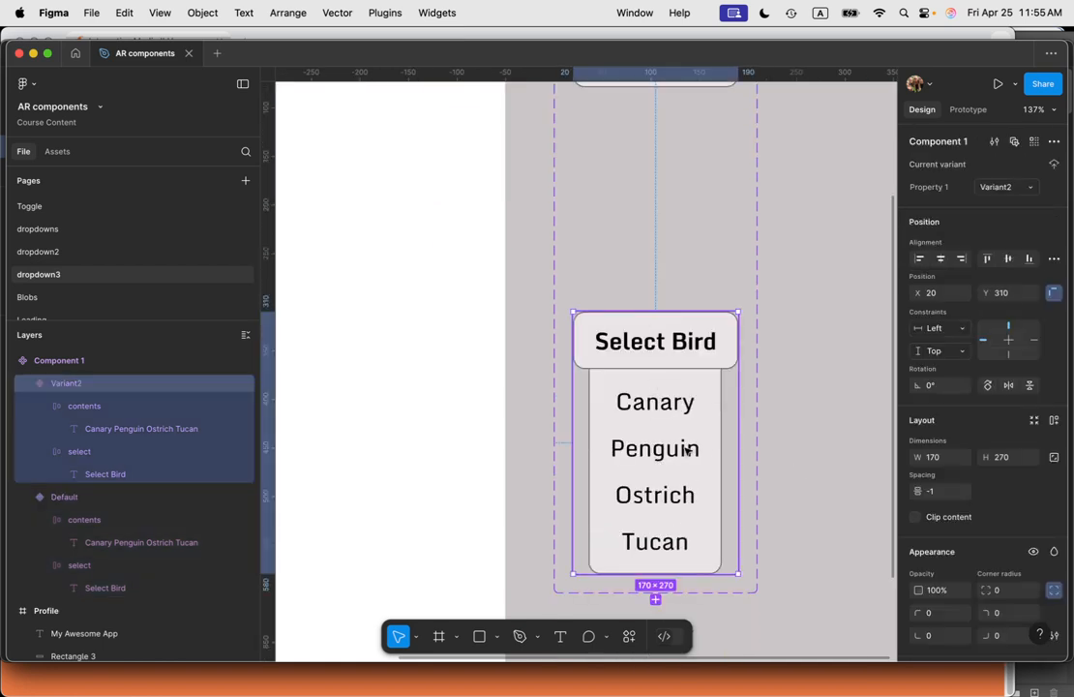
{"action": "scroll", "coordinate": [736, 440], "scroll_direction": "up", "scroll_amount": 3}
{"action": "left_click", "coordinate": [707, 186]}
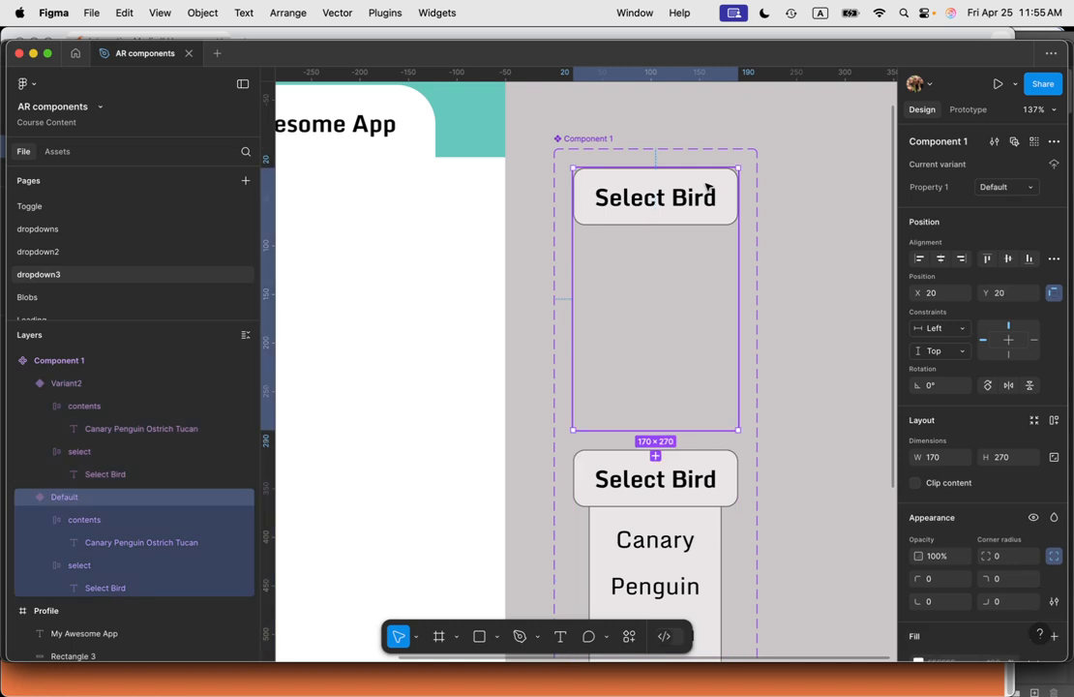
{"action": "left_click", "coordinate": [965, 112]}
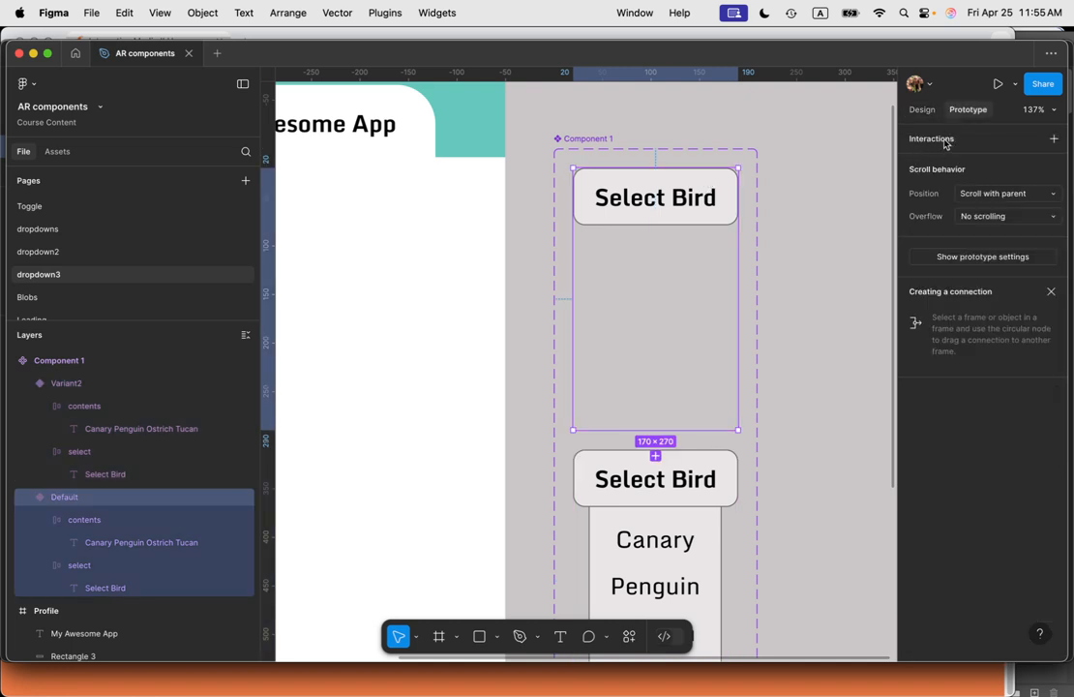
{"action": "left_click", "coordinate": [945, 140]}
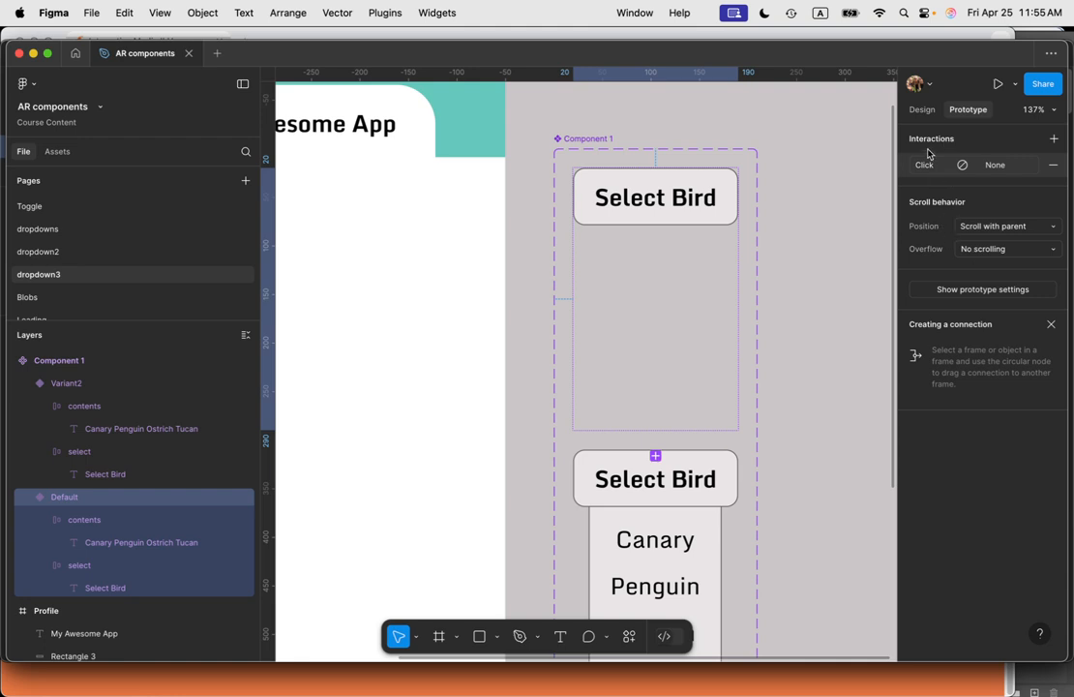
{"action": "left_click", "coordinate": [925, 165]}
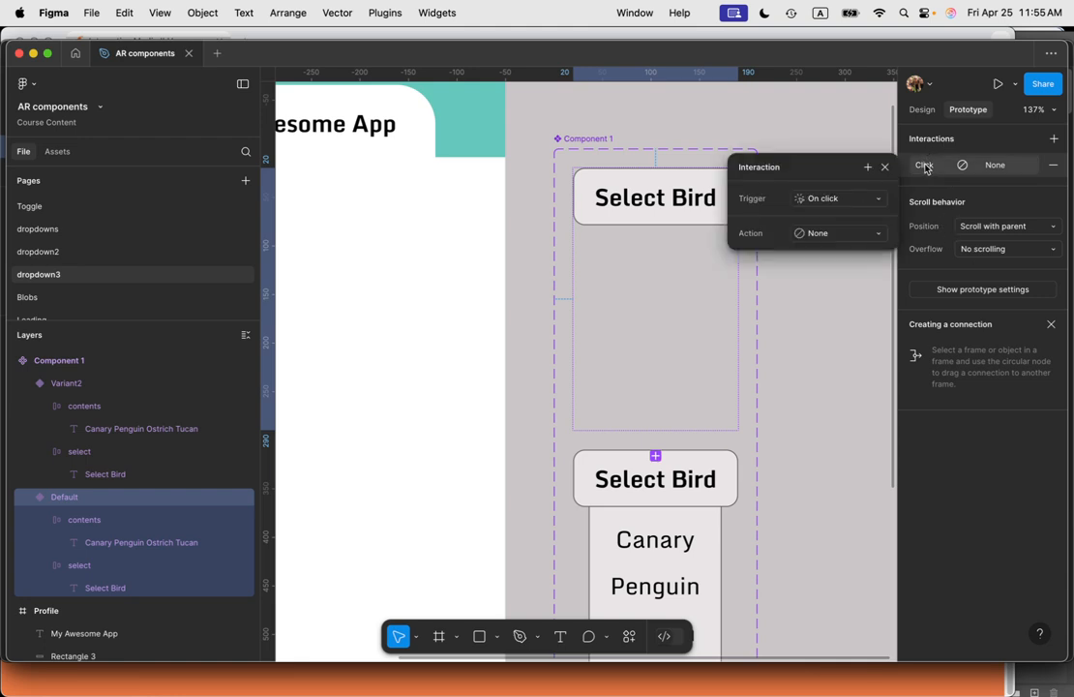
{"action": "left_click", "coordinate": [834, 235]}
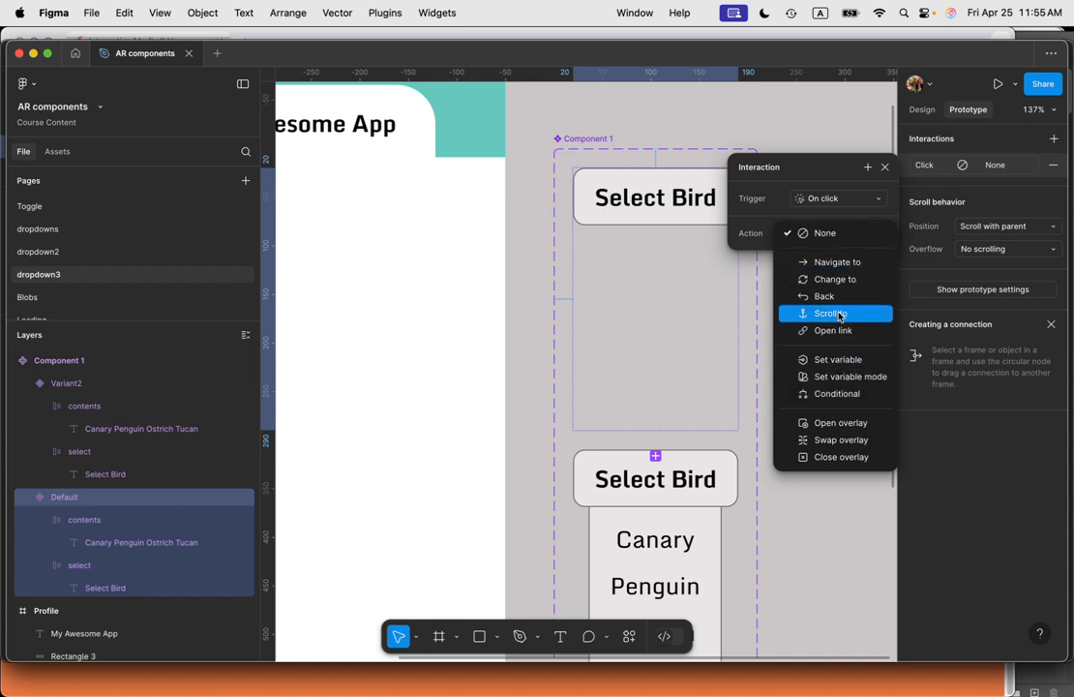
{"action": "left_click", "coordinate": [830, 279]}
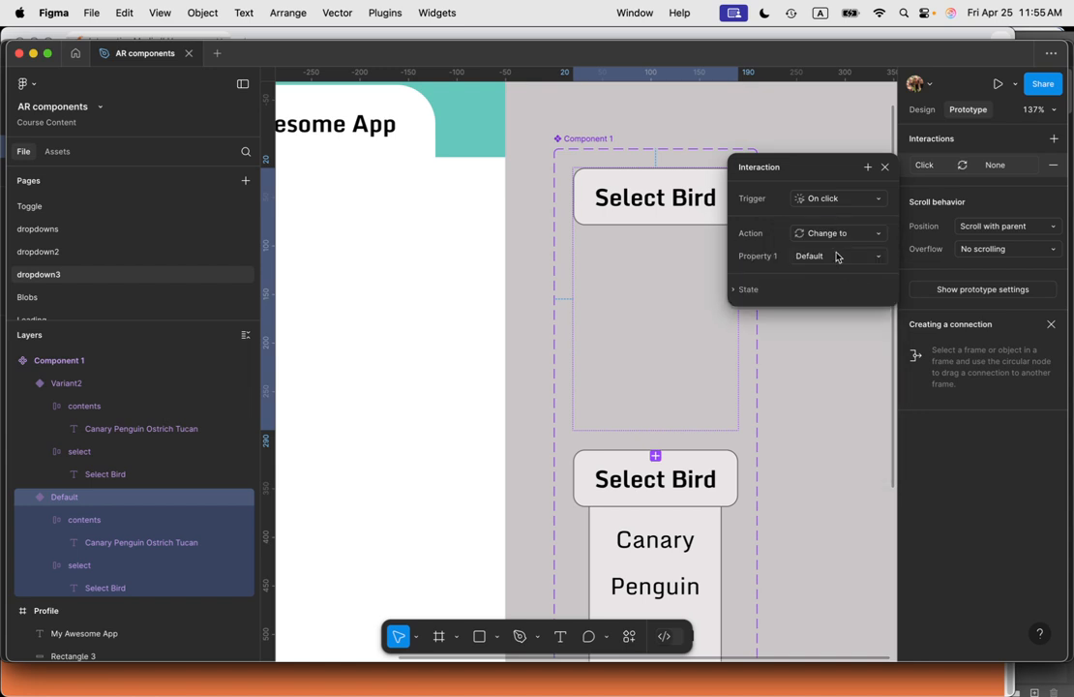
{"action": "left_click", "coordinate": [837, 257]}
{"action": "left_click", "coordinate": [838, 273]}
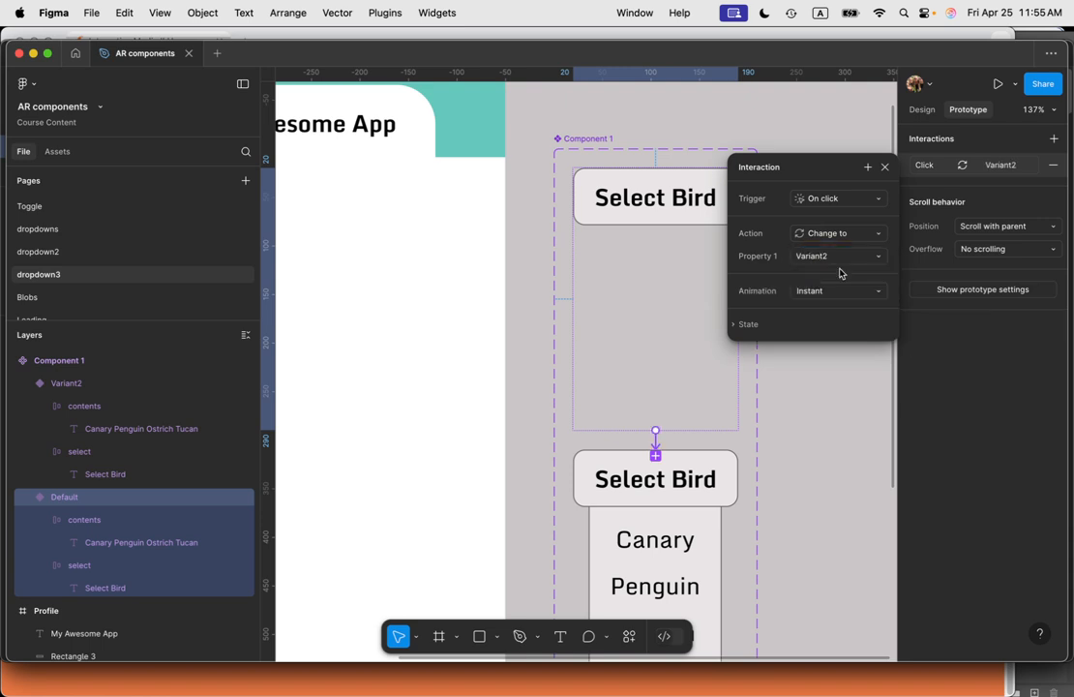
{"action": "left_click", "coordinate": [884, 167]}
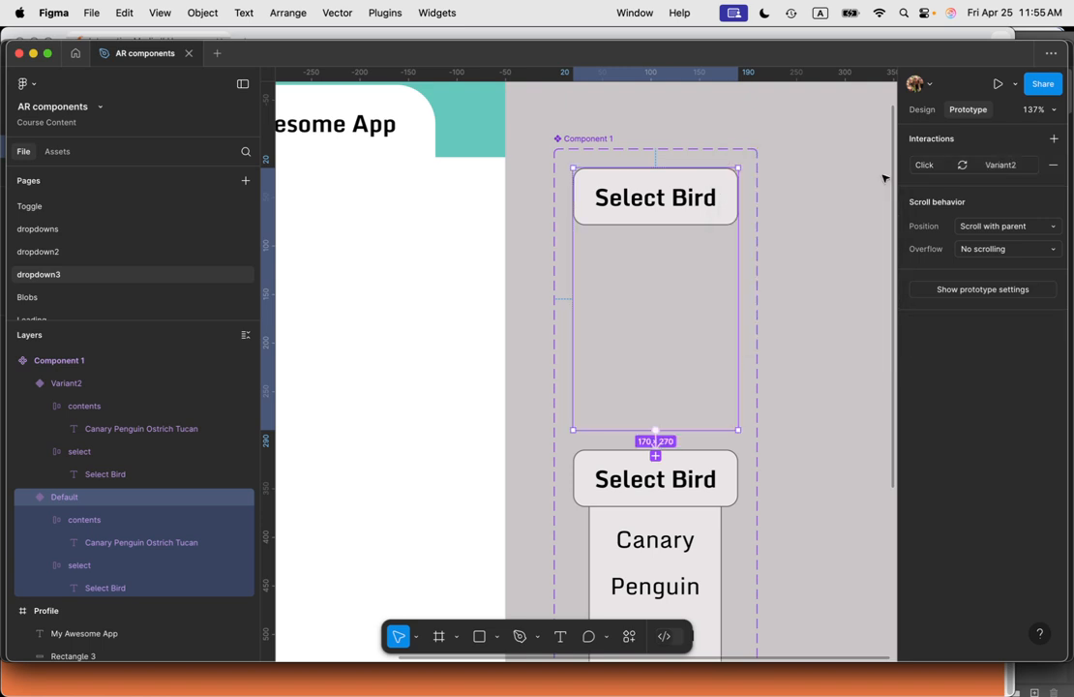
Step: Rename the component set to dropdown-bird
{"action": "left_click", "coordinate": [571, 138]}
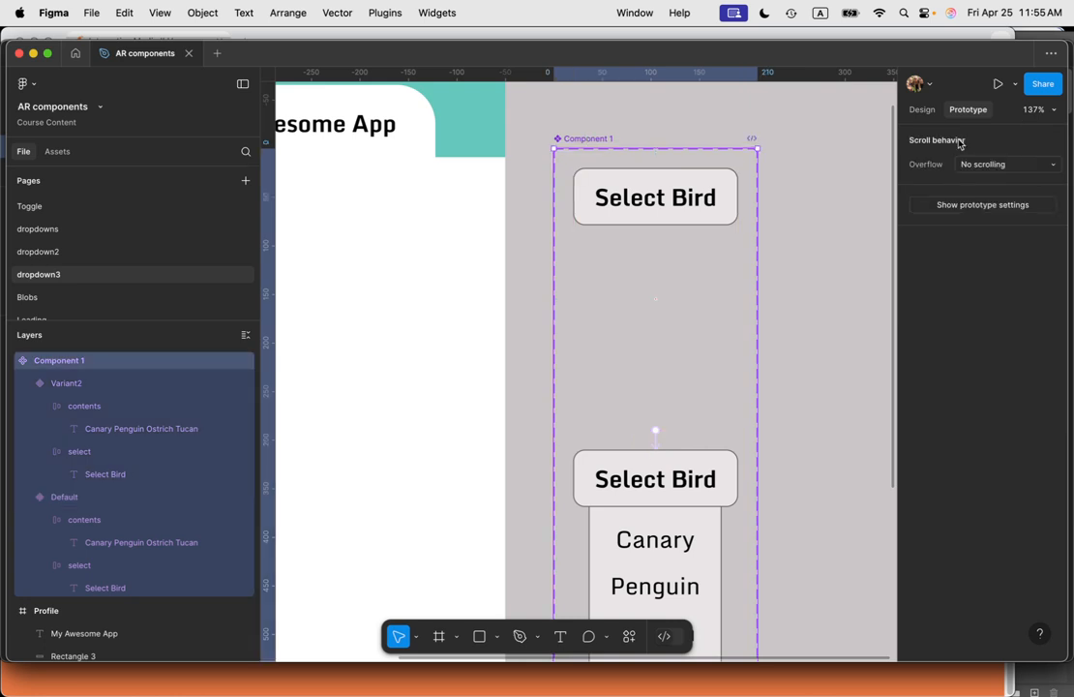
{"action": "left_click", "coordinate": [922, 109]}
{"action": "double_click", "coordinate": [953, 142]}
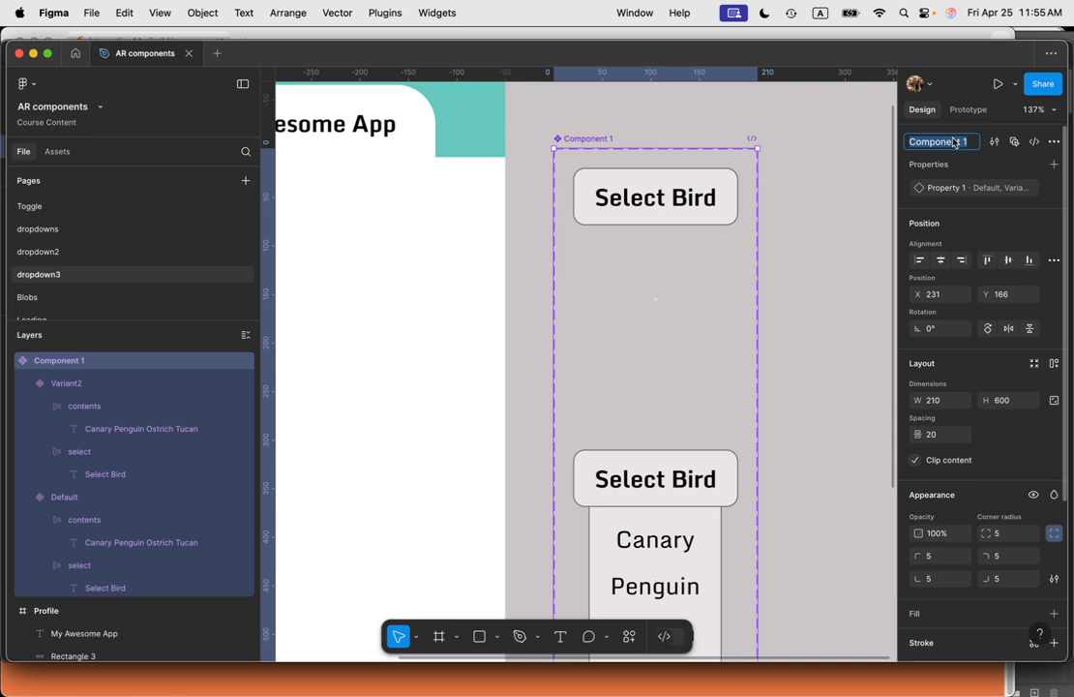
{"action": "type", "text": "dropdown-bird"}
{"action": "key", "text": "Return"}
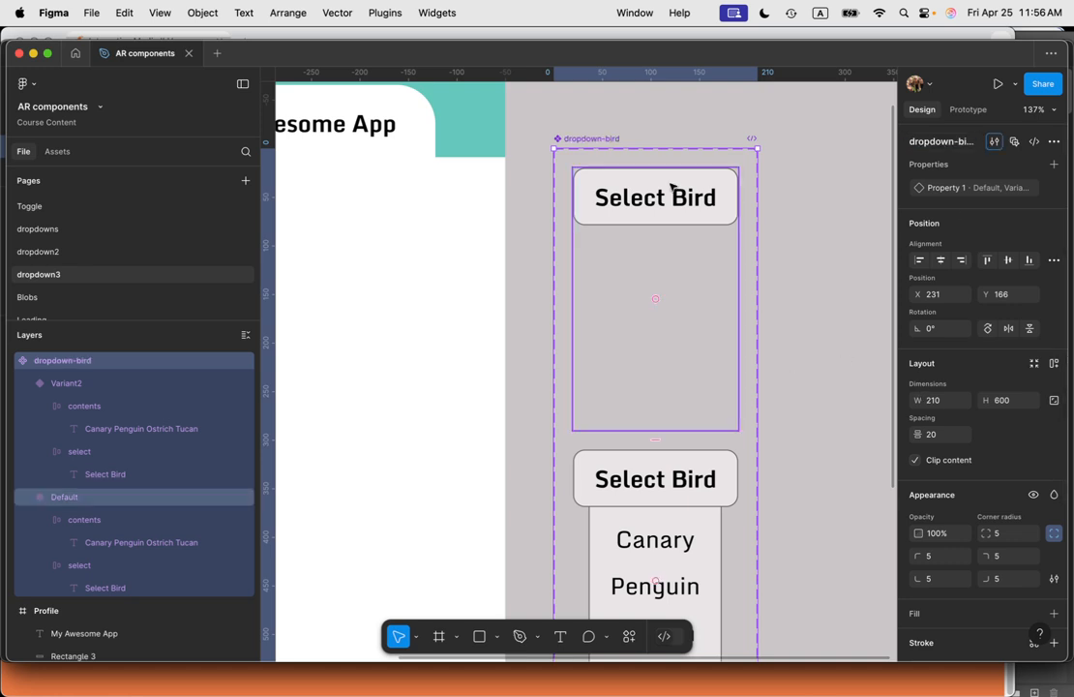
Step: Rename the variant property to dropdown and the component set to dropdown-anim
{"action": "double_click", "coordinate": [998, 190]}
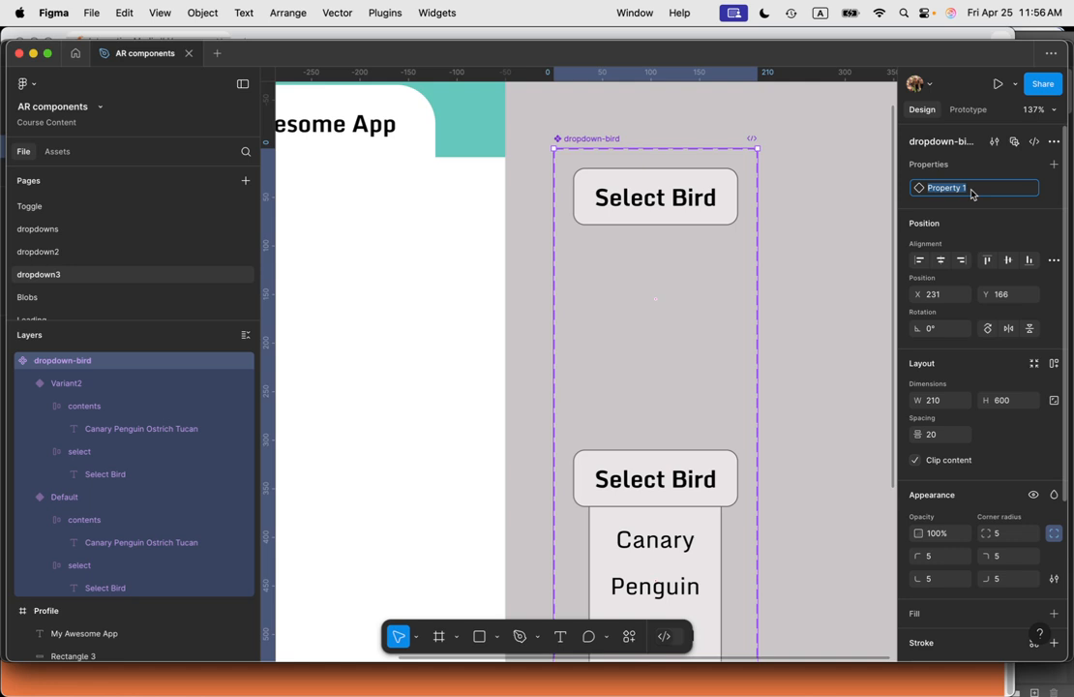
{"action": "type", "text": "close"}
{"action": "key", "text": "super+z"}
{"action": "double_click", "coordinate": [986, 190]}
{"action": "type", "text": "c"}
{"action": "key", "text": "Return"}
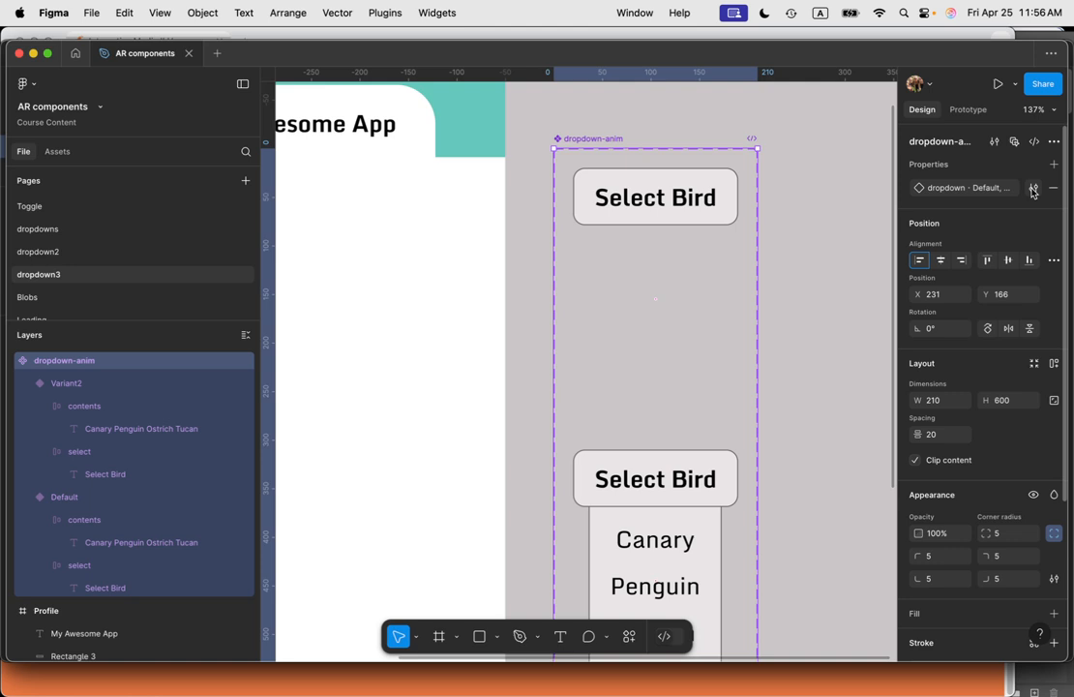
Step: Rename the dropdown property's values to closed and open
{"action": "left_click", "coordinate": [1033, 190]}
{"action": "double_click", "coordinate": [760, 278]}
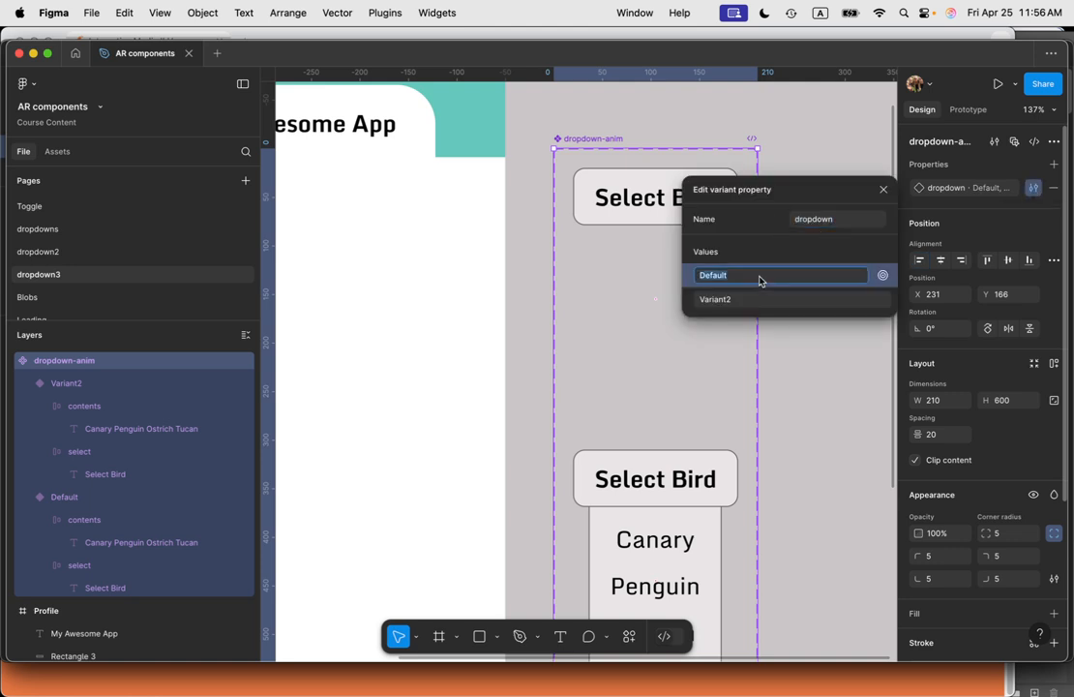
{"action": "type", "text": "closed"}
{"action": "double_click", "coordinate": [734, 301]}
{"action": "type", "text": "open"}
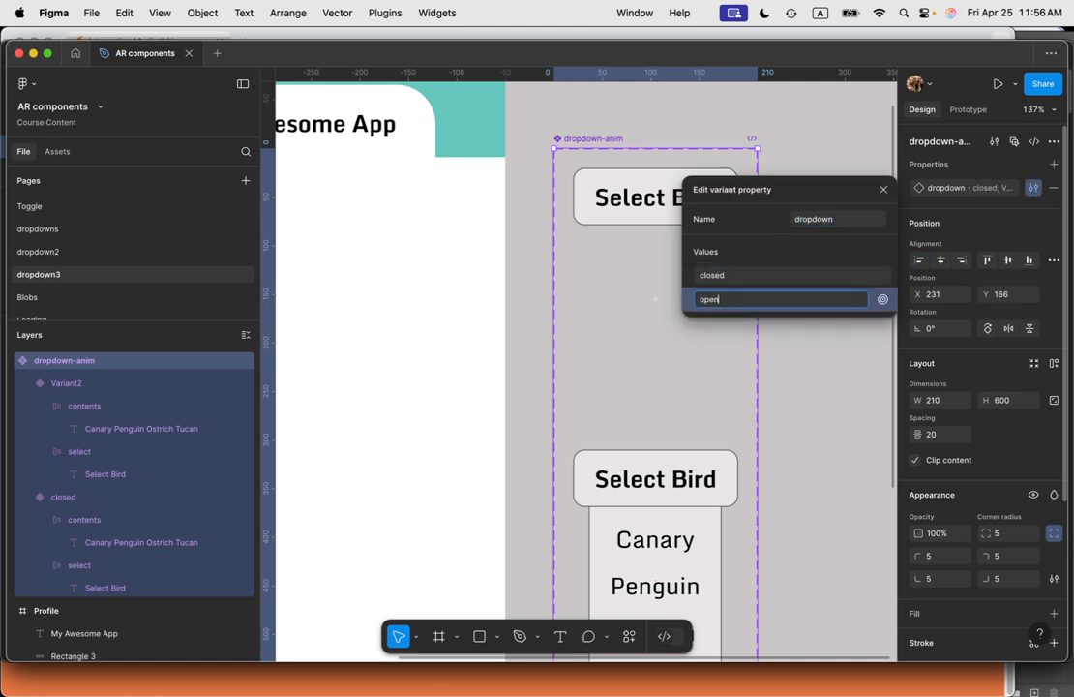
{"action": "left_click", "coordinate": [883, 188]}
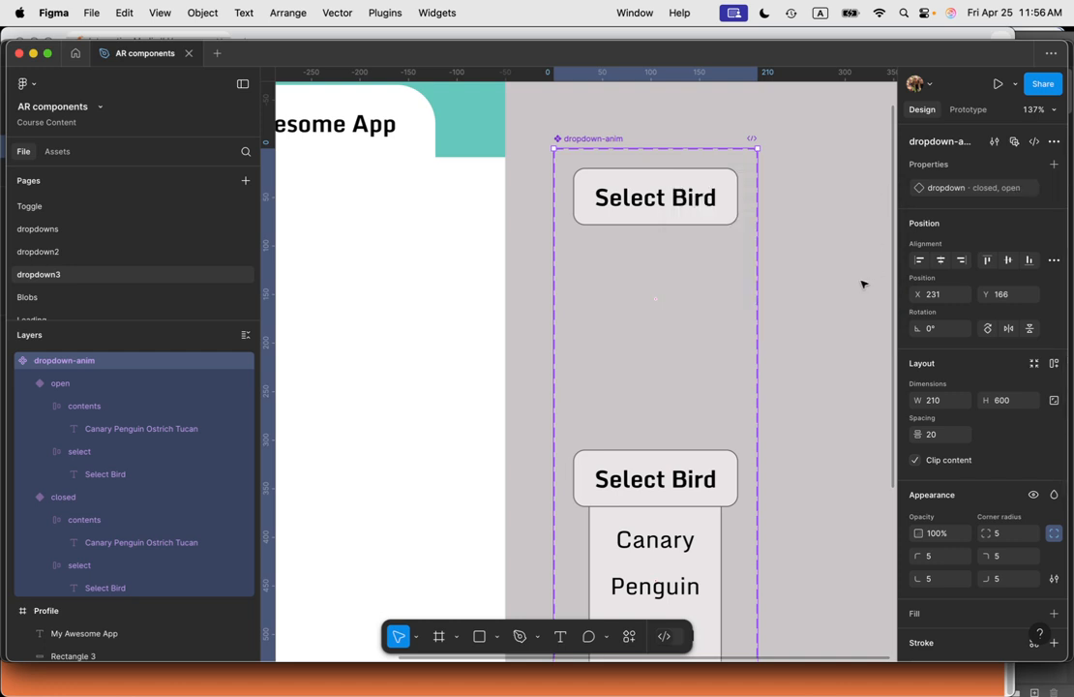
{"action": "left_click", "coordinate": [687, 198]}
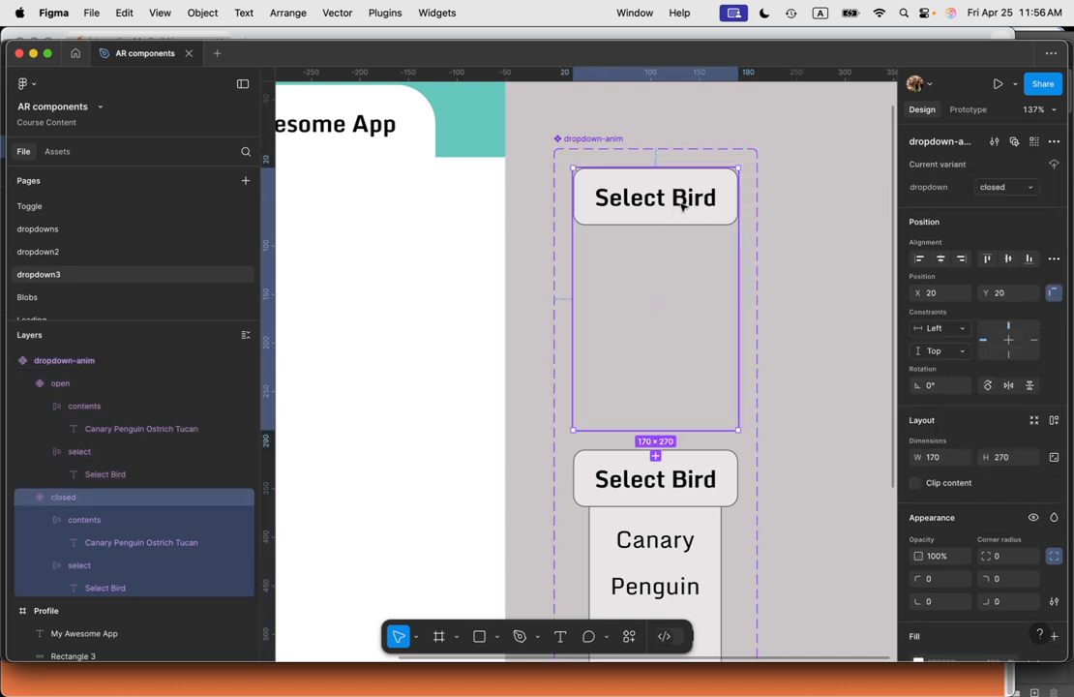
{"action": "left_click", "coordinate": [792, 226]}
{"action": "scroll", "coordinate": [793, 443], "scroll_direction": "down", "scroll_amount": 1}
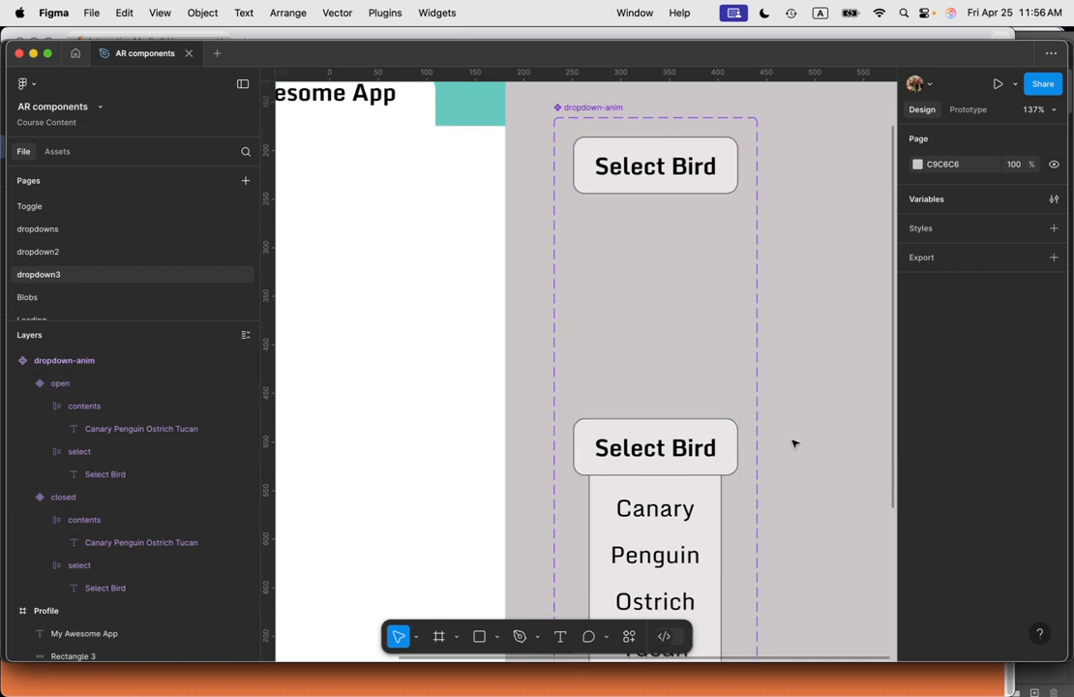
{"action": "scroll", "coordinate": [793, 443], "scroll_direction": "down", "scroll_amount": 4}
{"action": "scroll", "coordinate": [647, 447], "scroll_direction": "up", "scroll_amount": 1}
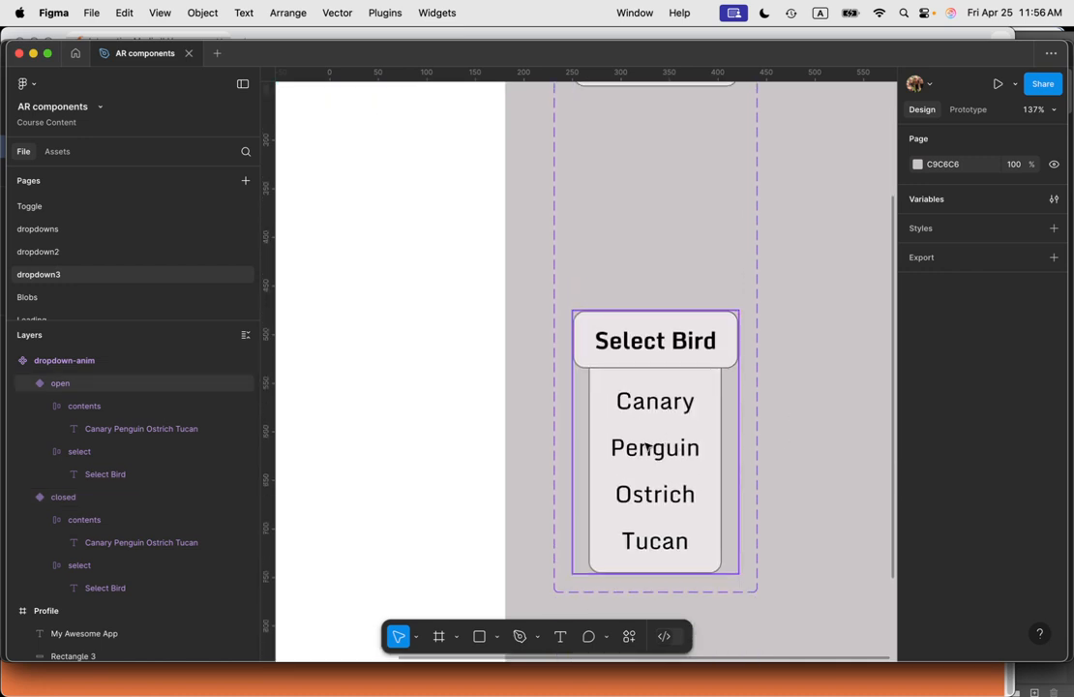
{"action": "scroll", "coordinate": [647, 464], "scroll_direction": "up", "scroll_amount": 10}
{"action": "scroll", "coordinate": [659, 427], "scroll_direction": "down", "scroll_amount": 3}
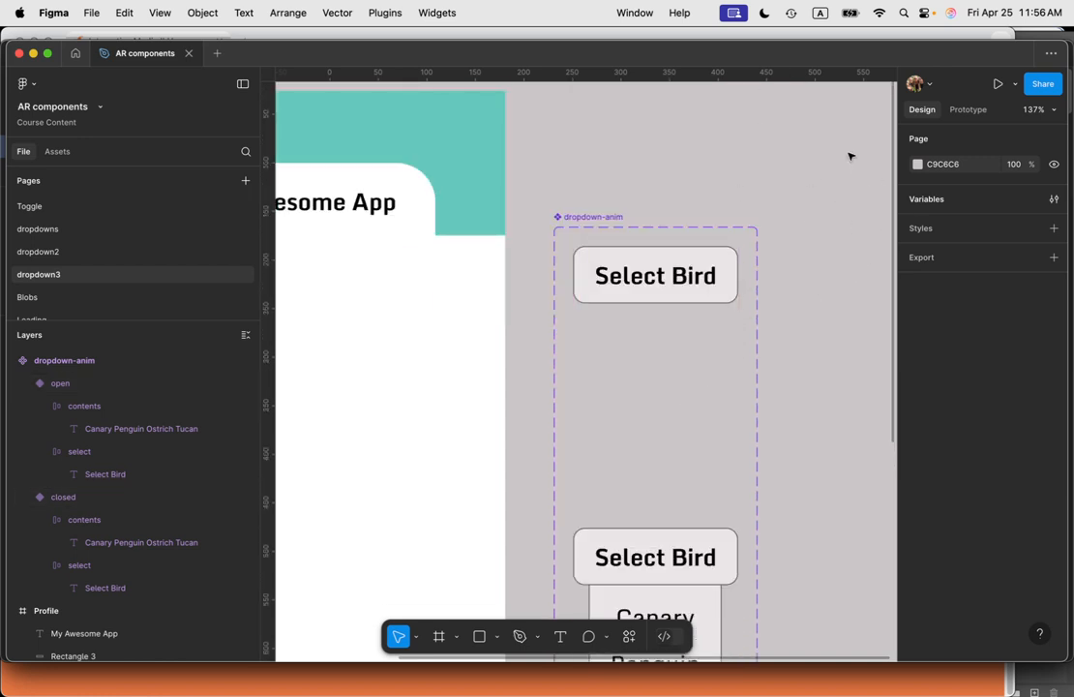
Step: Open the local variables and create a string variable named select bird with the value Select Bird
{"action": "left_click", "coordinate": [938, 203]}
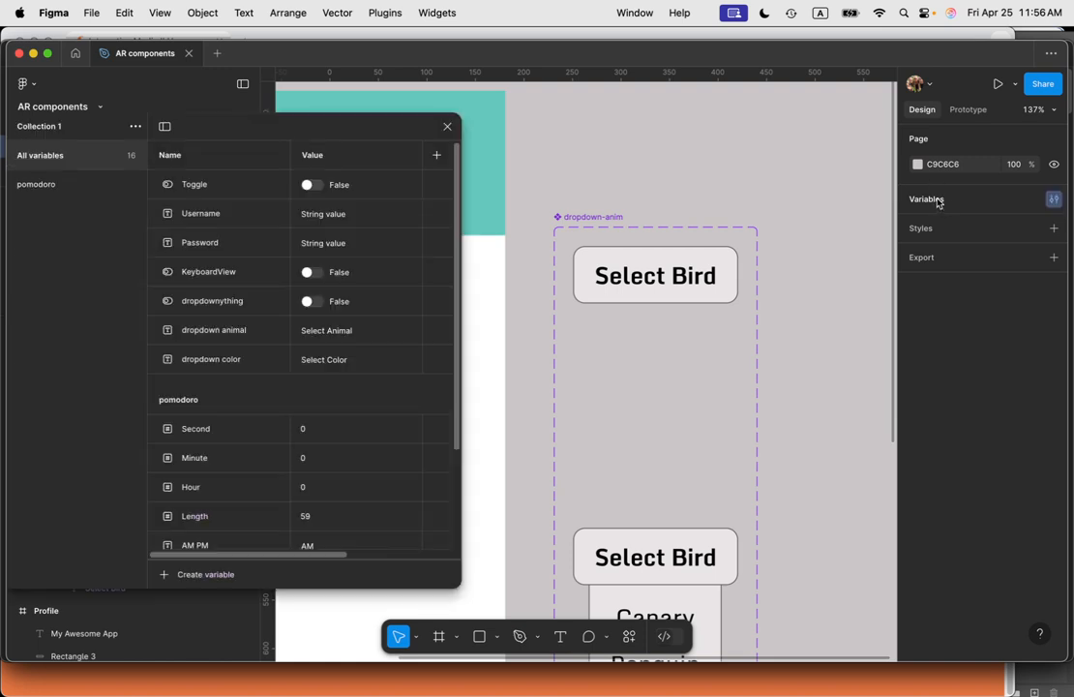
{"action": "scroll", "coordinate": [260, 440], "scroll_direction": "down", "scroll_amount": 3}
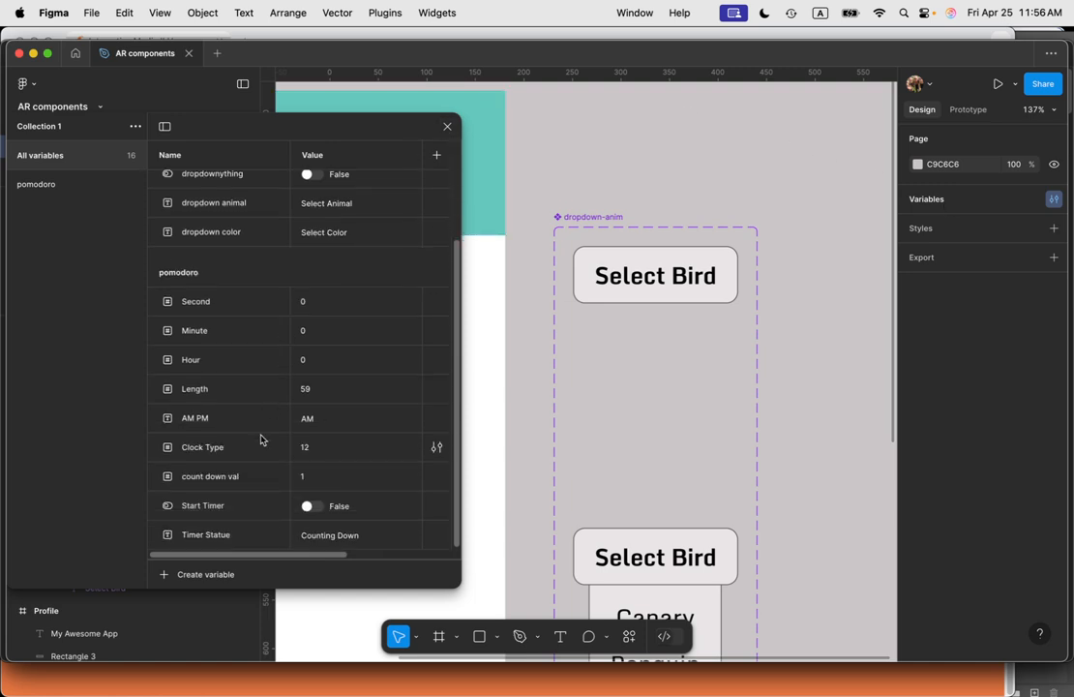
{"action": "left_click", "coordinate": [221, 576]}
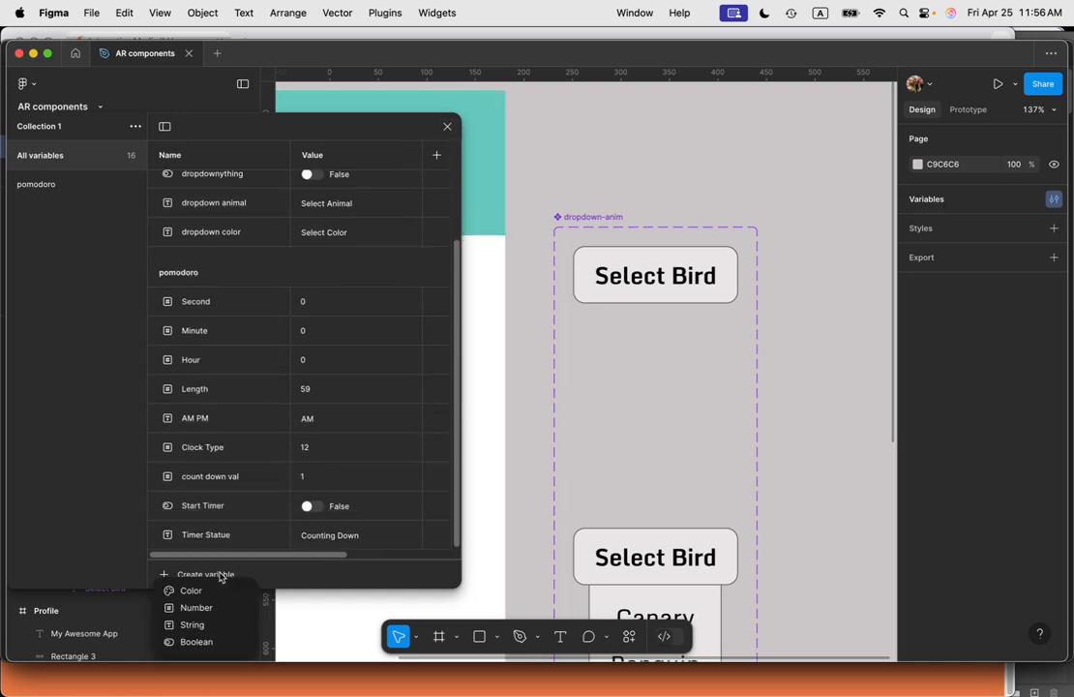
{"action": "left_click", "coordinate": [217, 626]}
{"action": "type", "text": "select bird"}
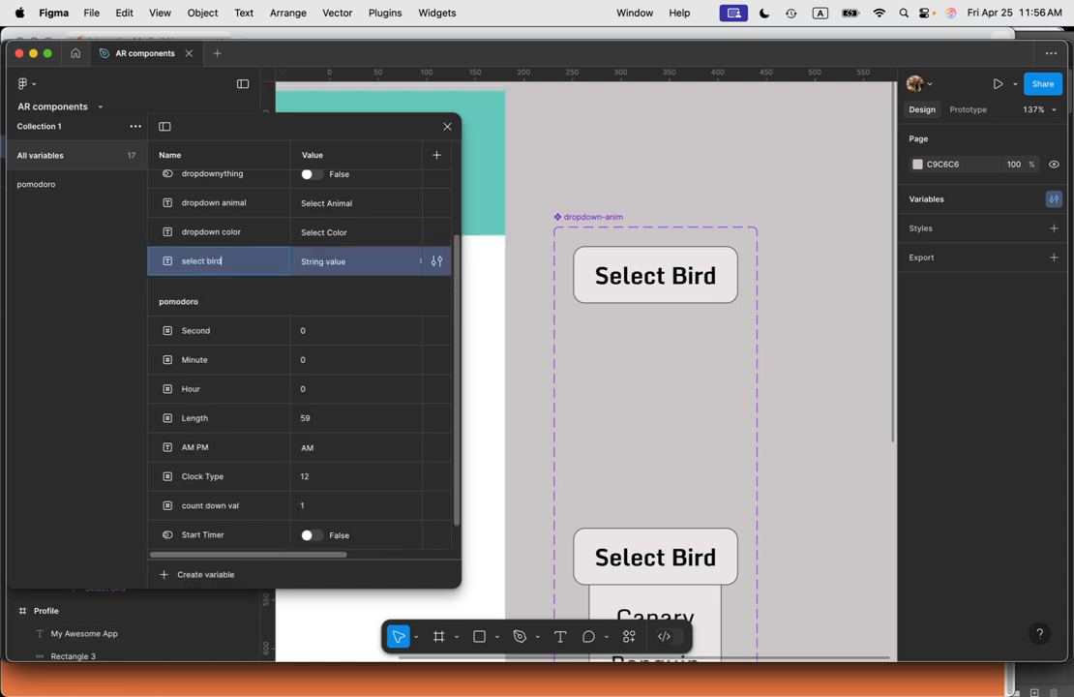
{"action": "key", "text": "Tab"}
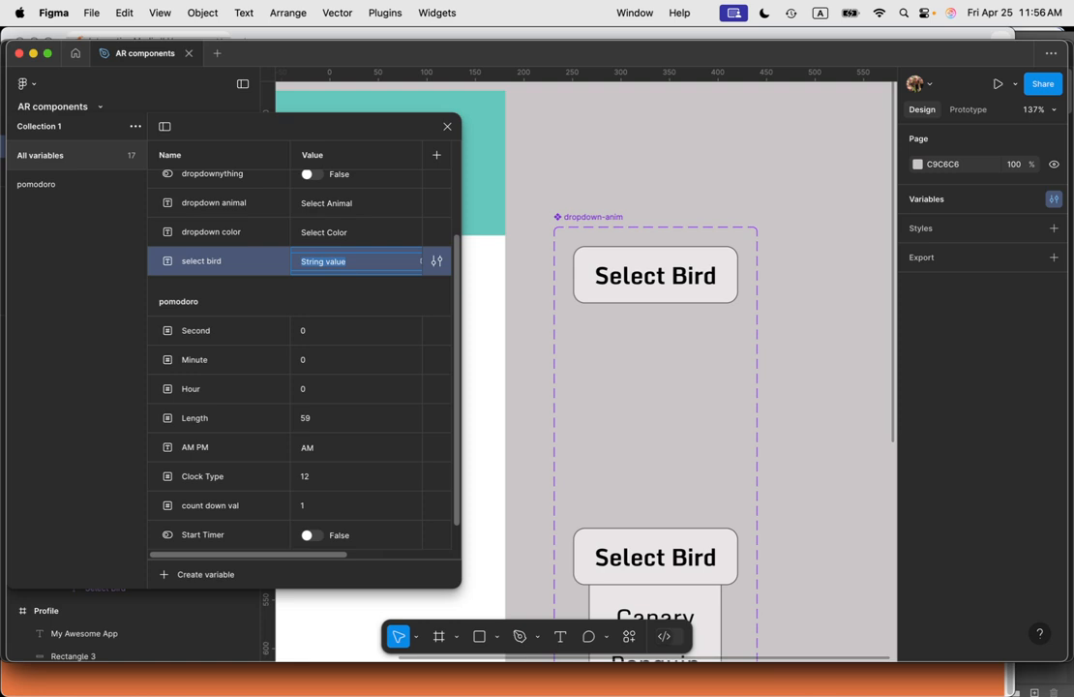
{"action": "type", "text": "Select Bird"}
{"action": "key", "text": "Return"}
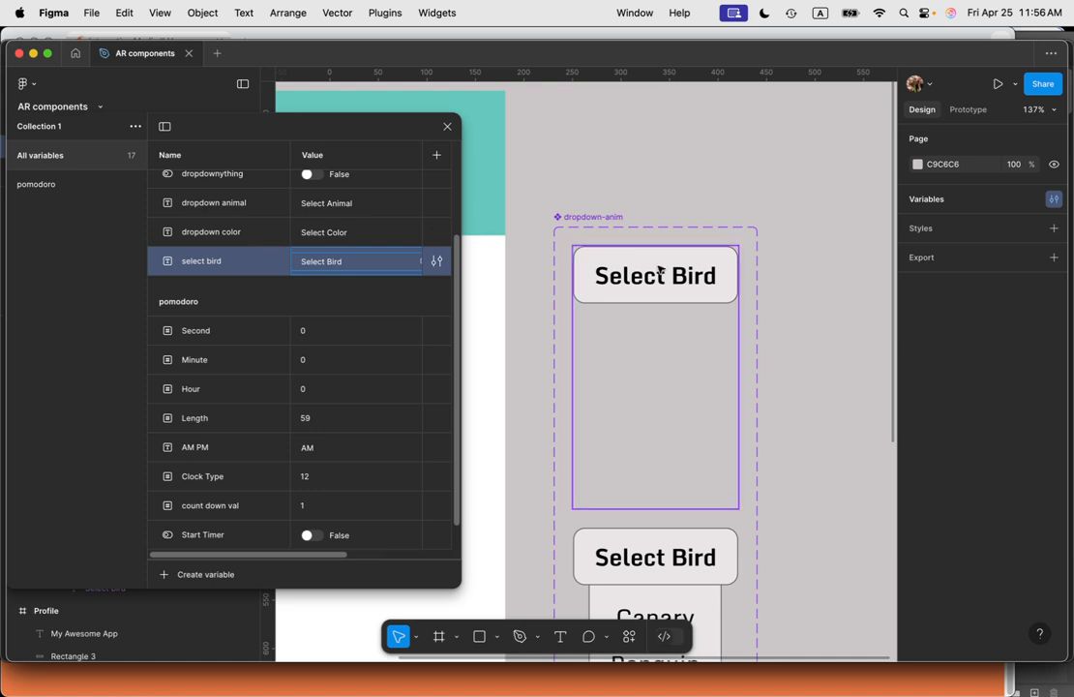
Step: Bind the closed variant's Select Bird text layer to the select bird variable
{"action": "left_click", "coordinate": [661, 278]}
{"action": "double_click", "coordinate": [681, 280]}
{"action": "double_click", "coordinate": [688, 281]}
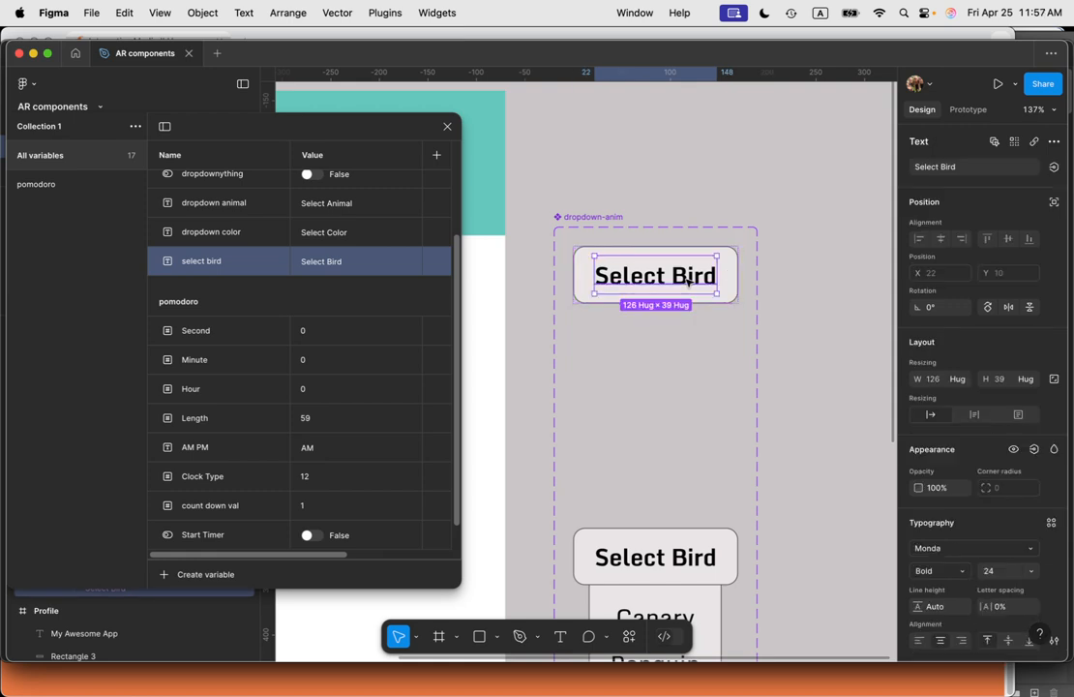
{"action": "left_click", "coordinate": [784, 271]}
{"action": "left_click", "coordinate": [693, 279]}
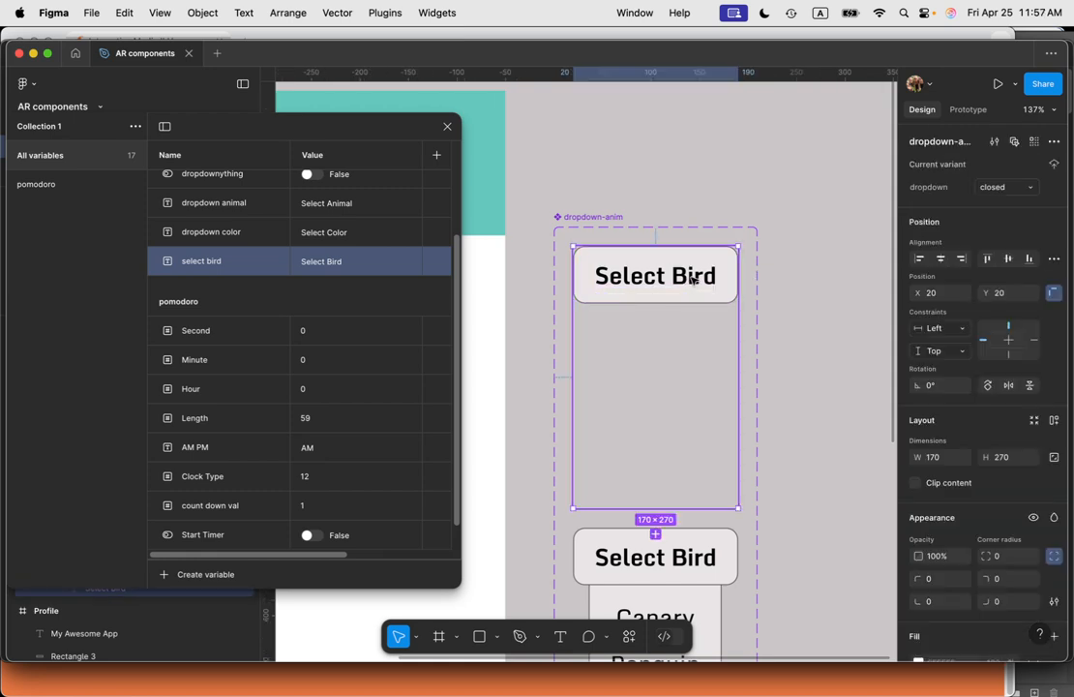
{"action": "left_click", "coordinate": [692, 280]}
{"action": "double_click", "coordinate": [692, 279]}
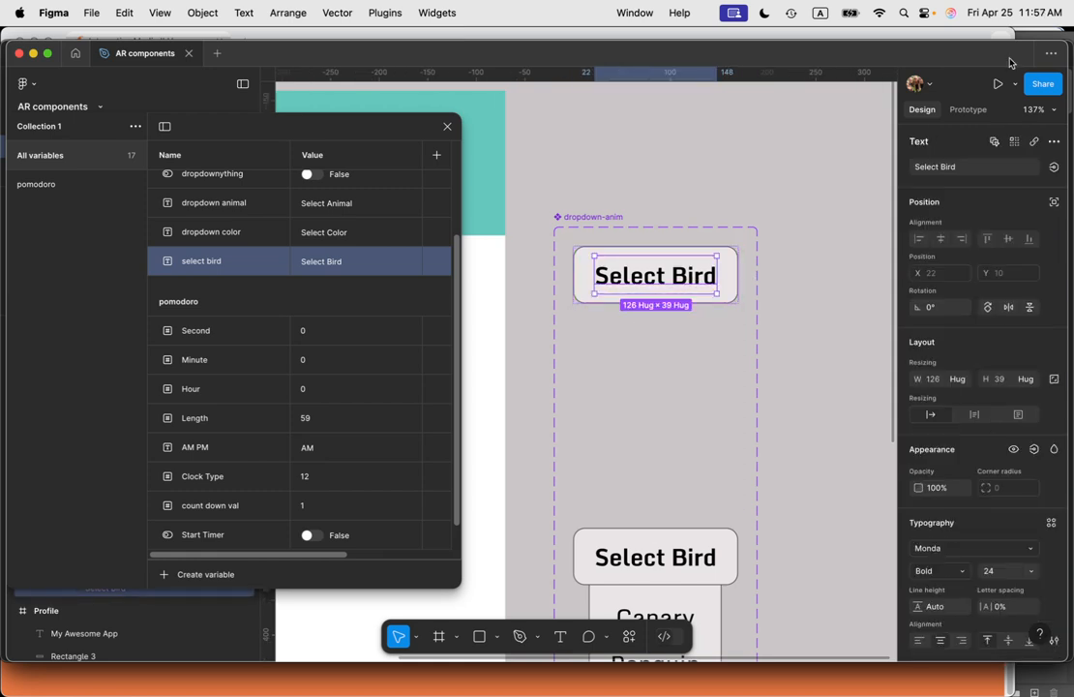
{"action": "left_click", "coordinate": [1054, 169]}
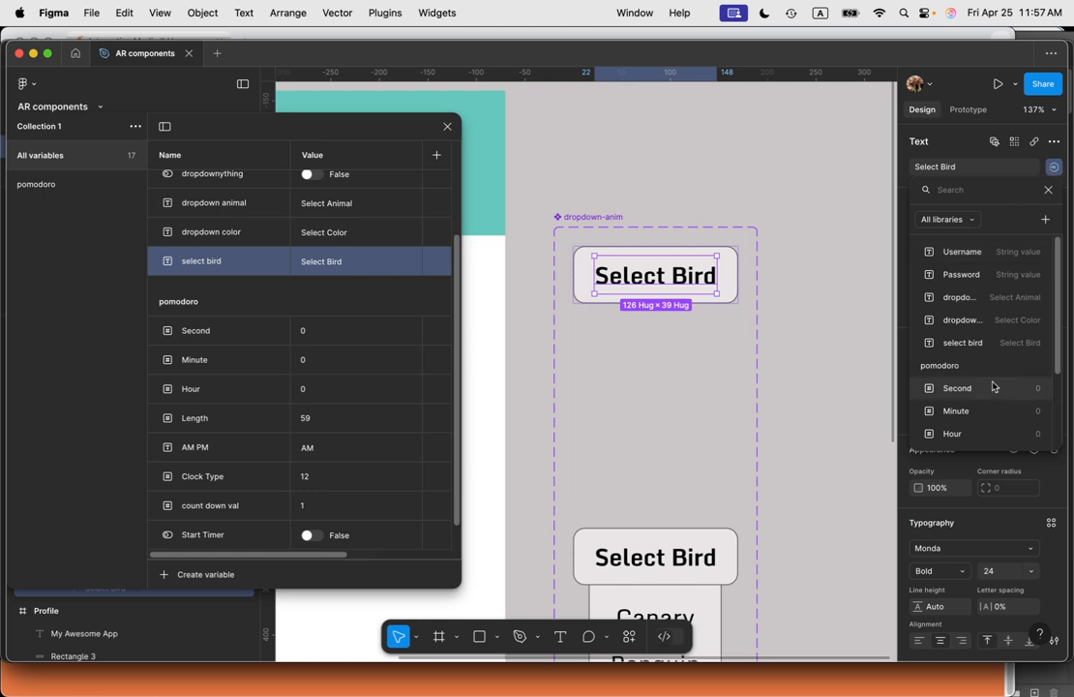
{"action": "left_click", "coordinate": [1005, 346]}
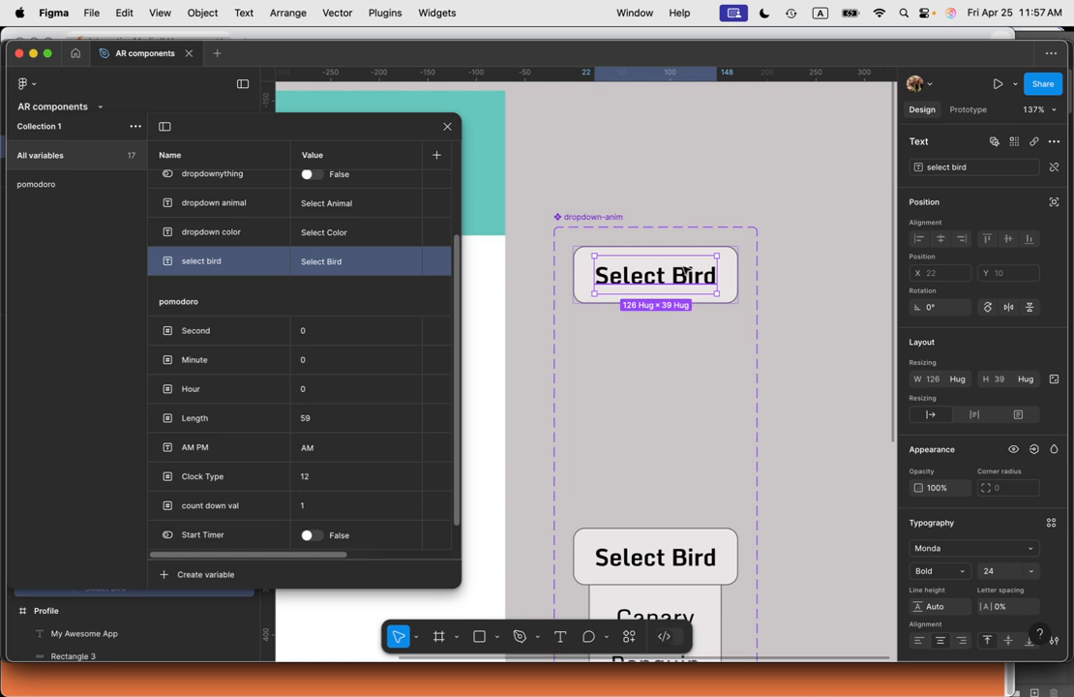
Step: Bind the open variant's Select Bird text layer to the select bird variable as well
{"action": "scroll", "coordinate": [782, 293], "scroll_direction": "down", "scroll_amount": 5}
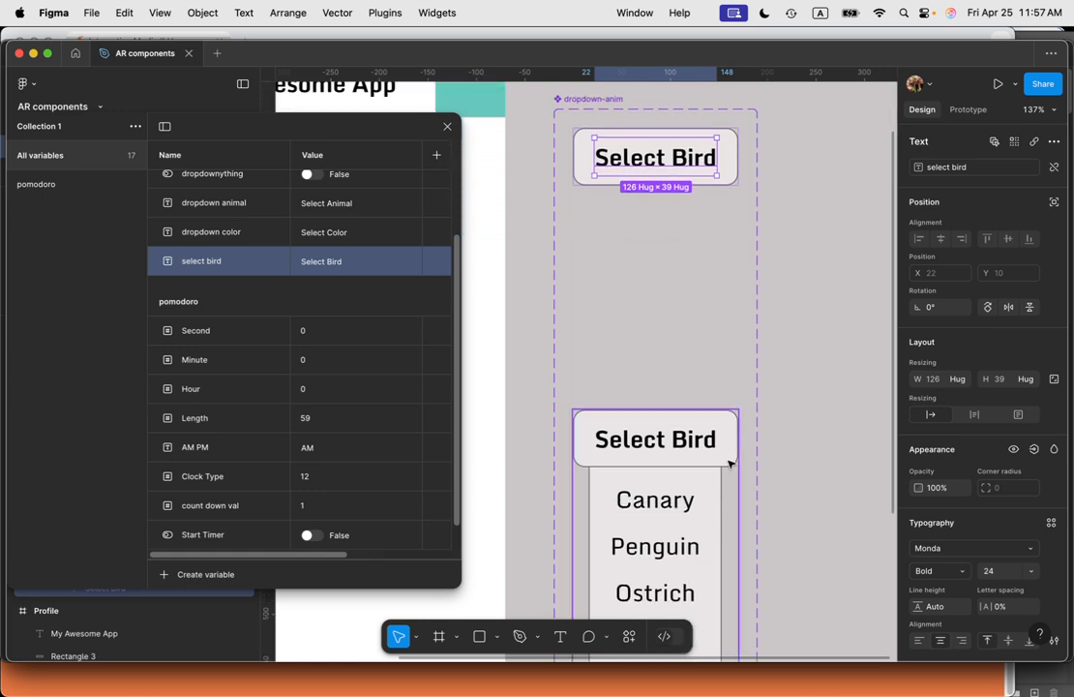
{"action": "left_click", "coordinate": [695, 445]}
{"action": "left_click", "coordinate": [695, 445]}
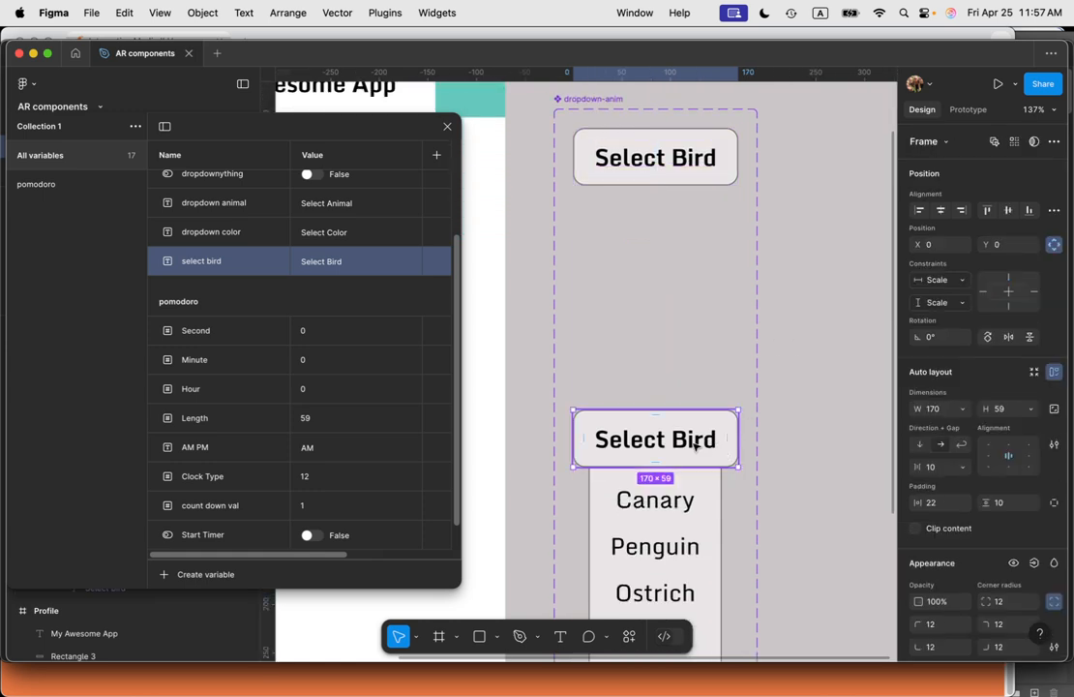
{"action": "left_click", "coordinate": [694, 445]}
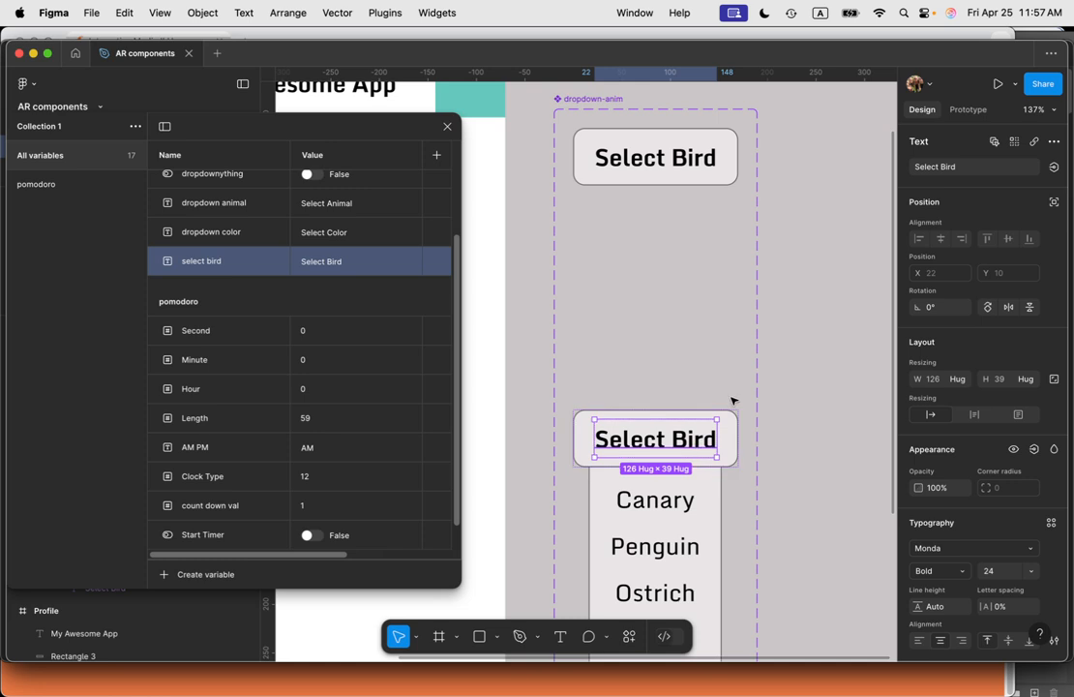
{"action": "left_click", "coordinate": [1053, 167]}
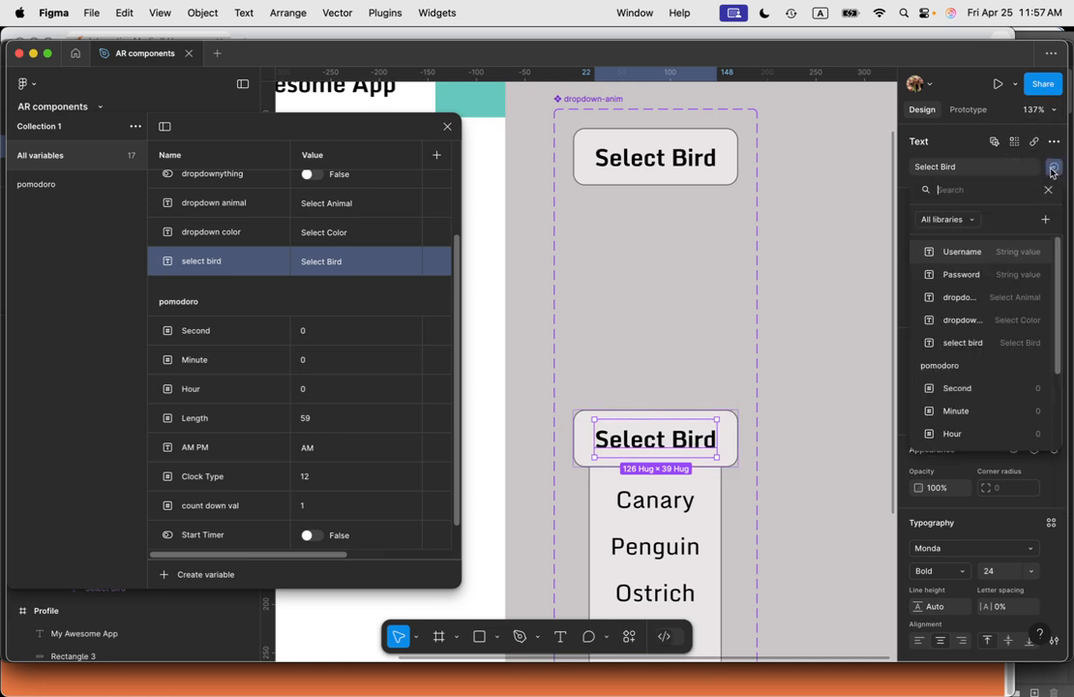
{"action": "left_click", "coordinate": [973, 343]}
{"action": "left_click", "coordinate": [834, 420]}
{"action": "scroll", "coordinate": [806, 410], "scroll_direction": "down", "scroll_amount": 5}
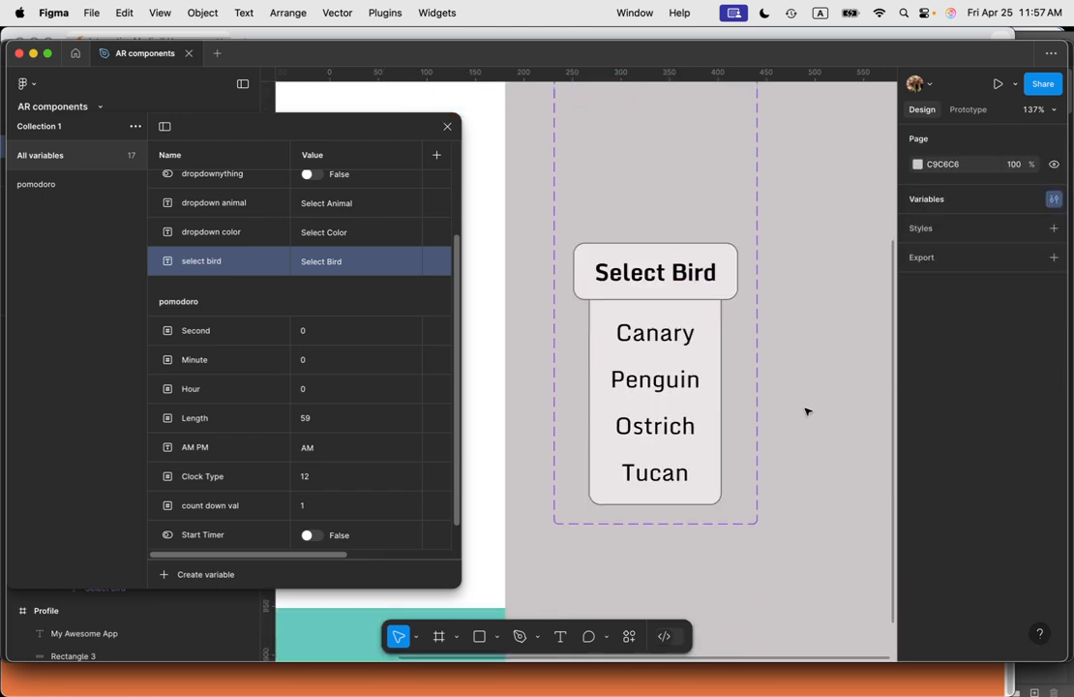
Step: Add an on-click interaction to the open variant that sets the dropdown animal variable to "Penguin"
{"action": "left_click", "coordinate": [690, 374]}
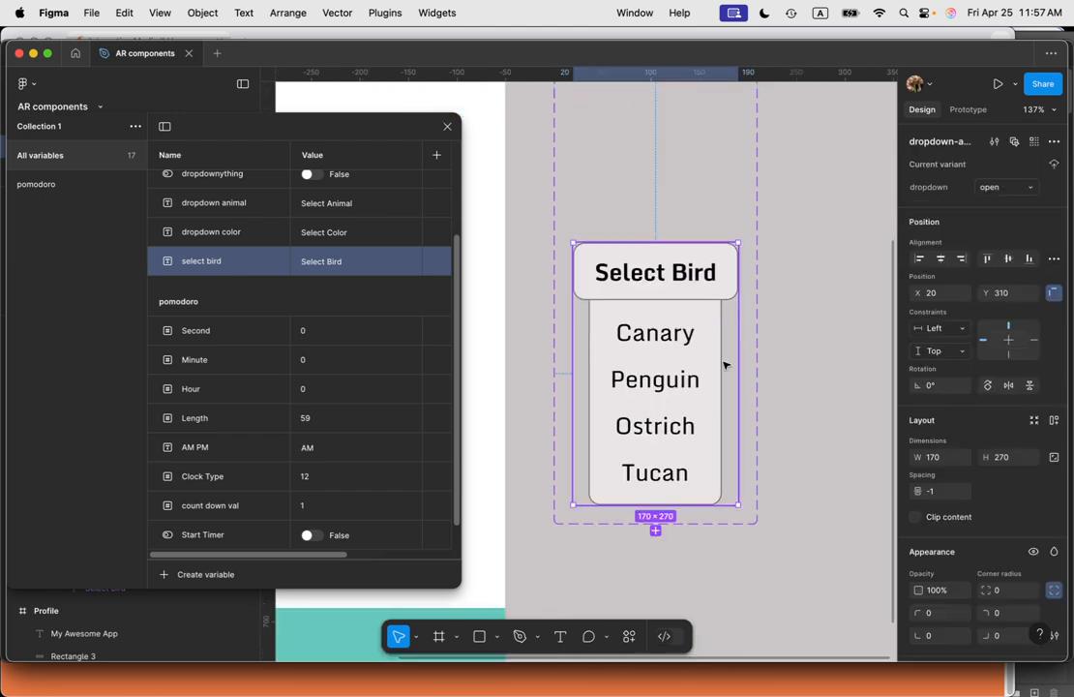
{"action": "scroll", "coordinate": [741, 360], "scroll_direction": "up", "scroll_amount": 5}
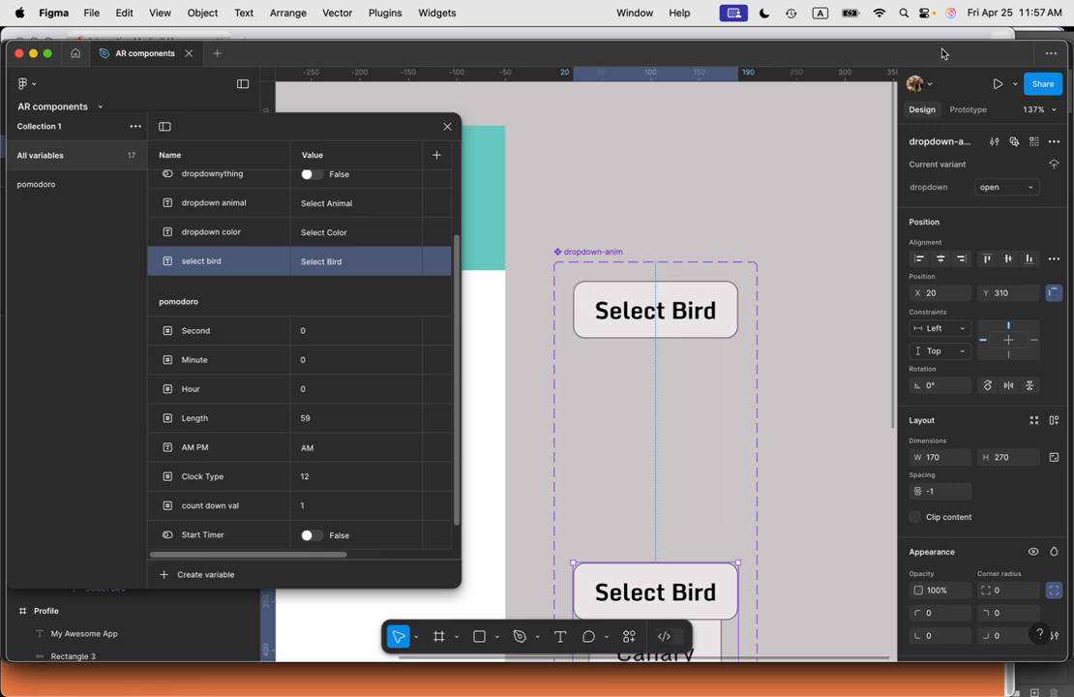
{"action": "left_click", "coordinate": [967, 109]}
{"action": "scroll", "coordinate": [677, 358], "scroll_direction": "down", "scroll_amount": 5}
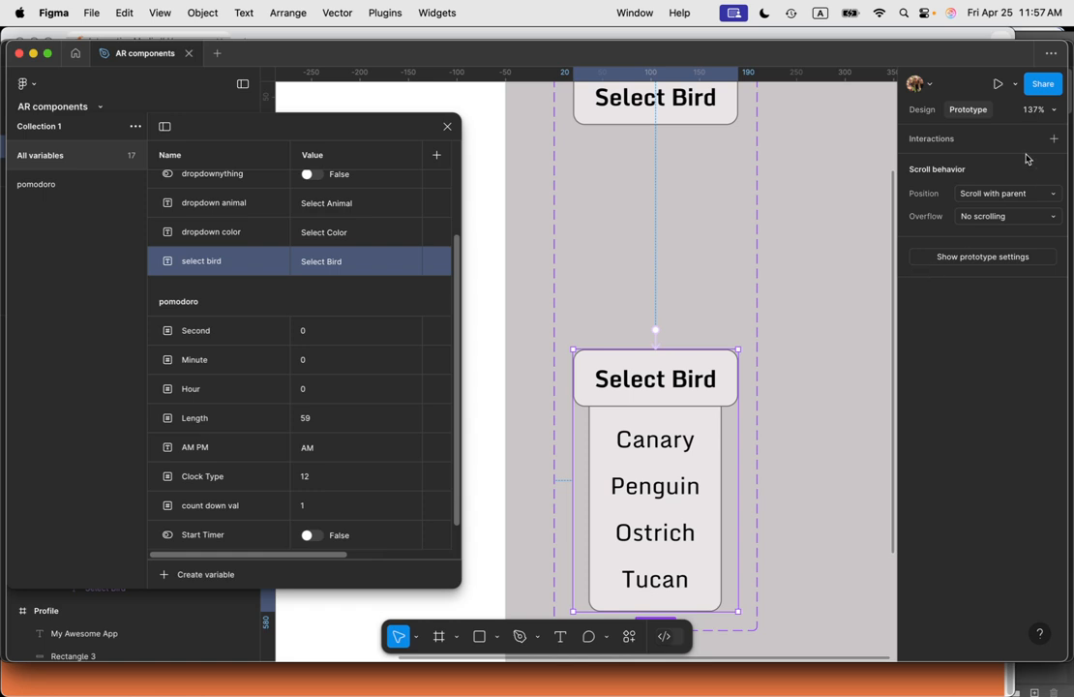
{"action": "left_click", "coordinate": [1052, 139]}
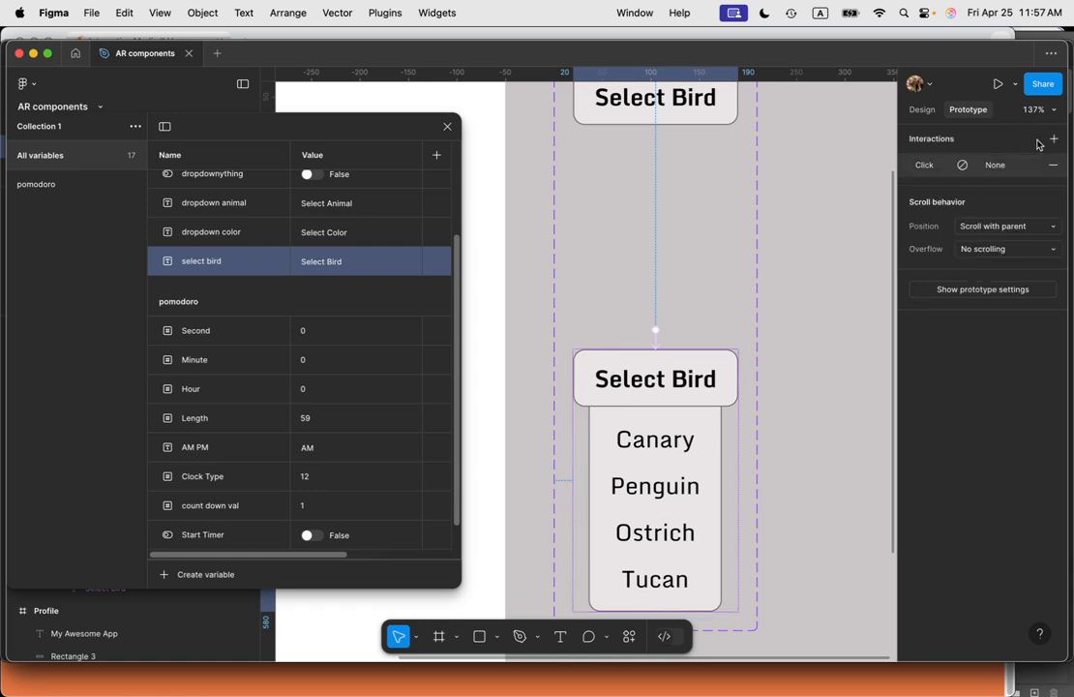
{"action": "left_click", "coordinate": [927, 170]}
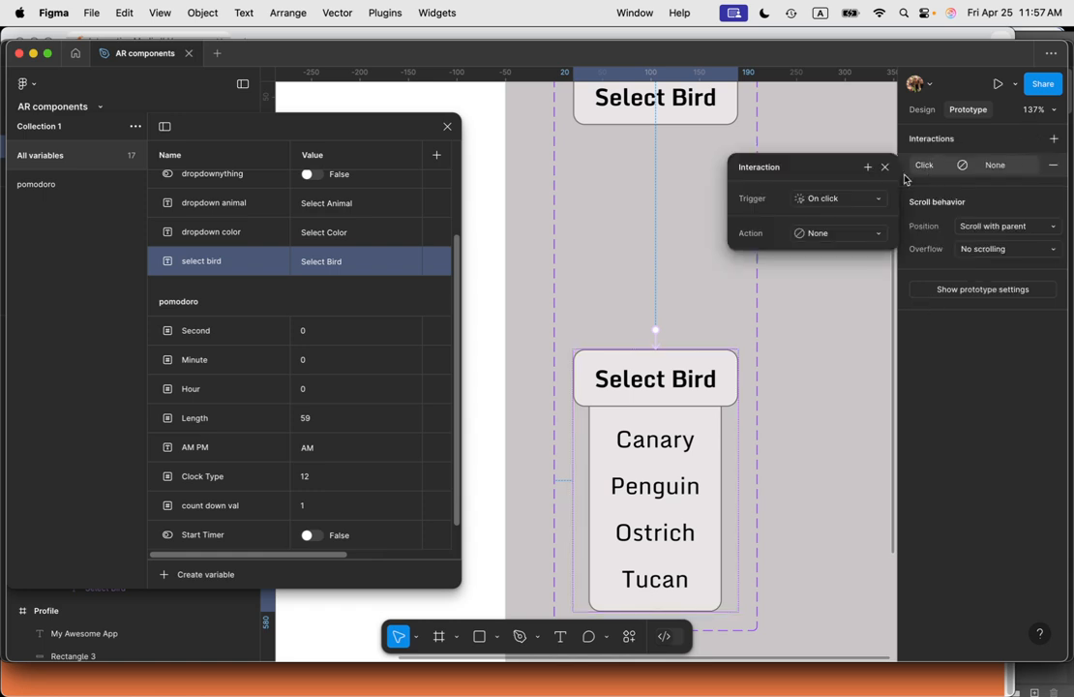
{"action": "left_click", "coordinate": [835, 236]}
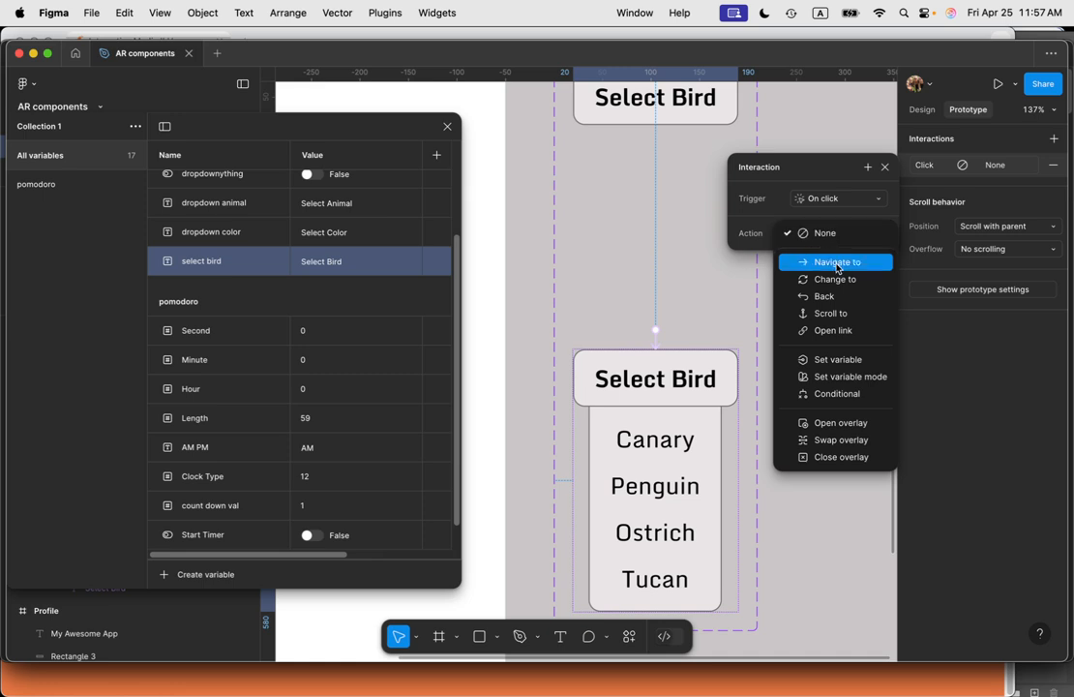
{"action": "left_click", "coordinate": [843, 362]}
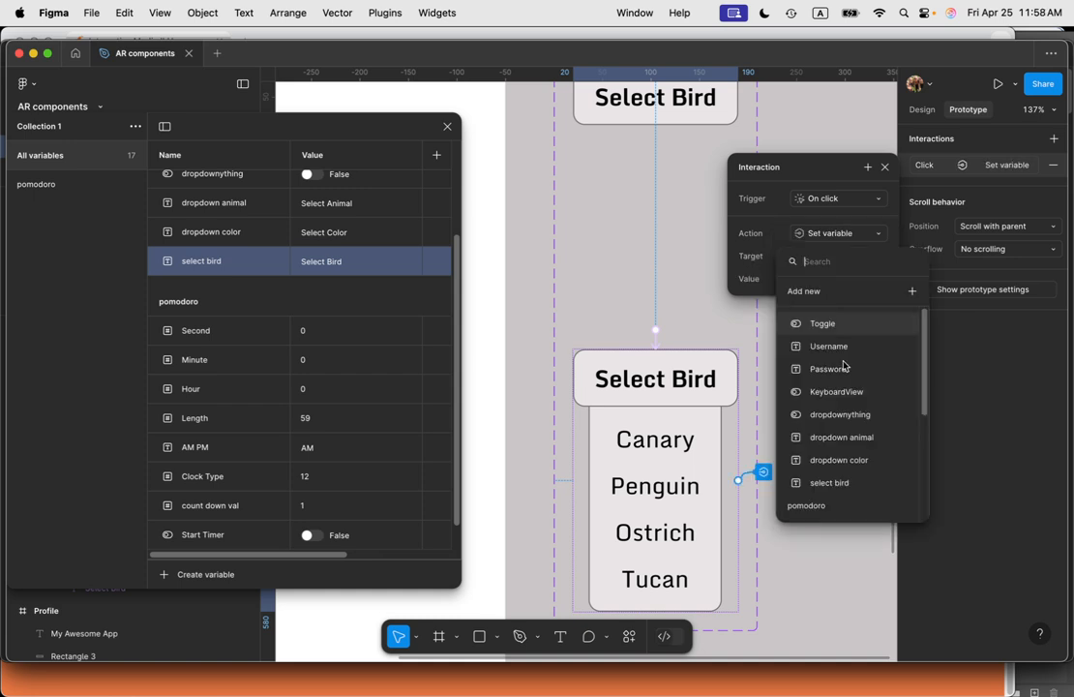
{"action": "left_click", "coordinate": [855, 437]}
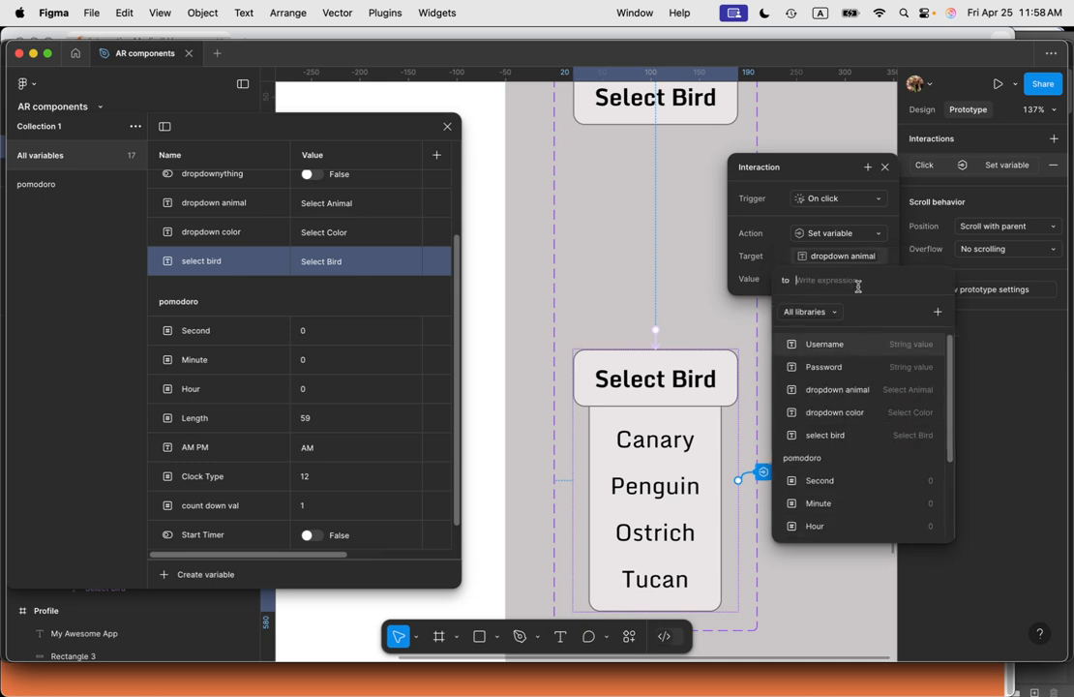
{"action": "type", "text": "Penguin"}
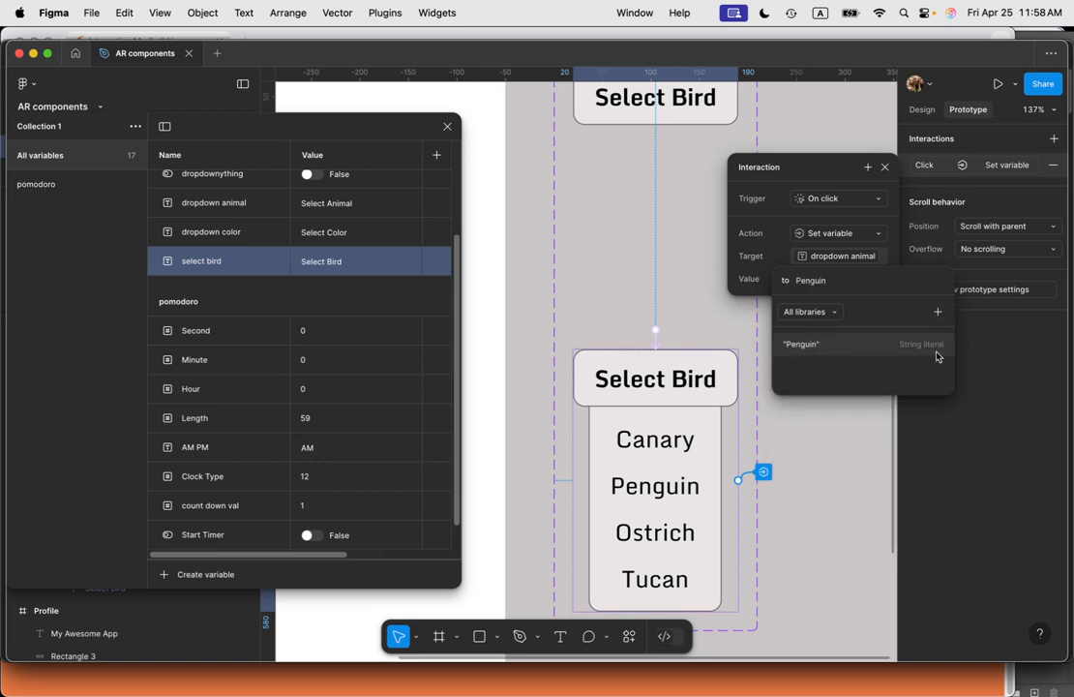
{"action": "left_click", "coordinate": [795, 345]}
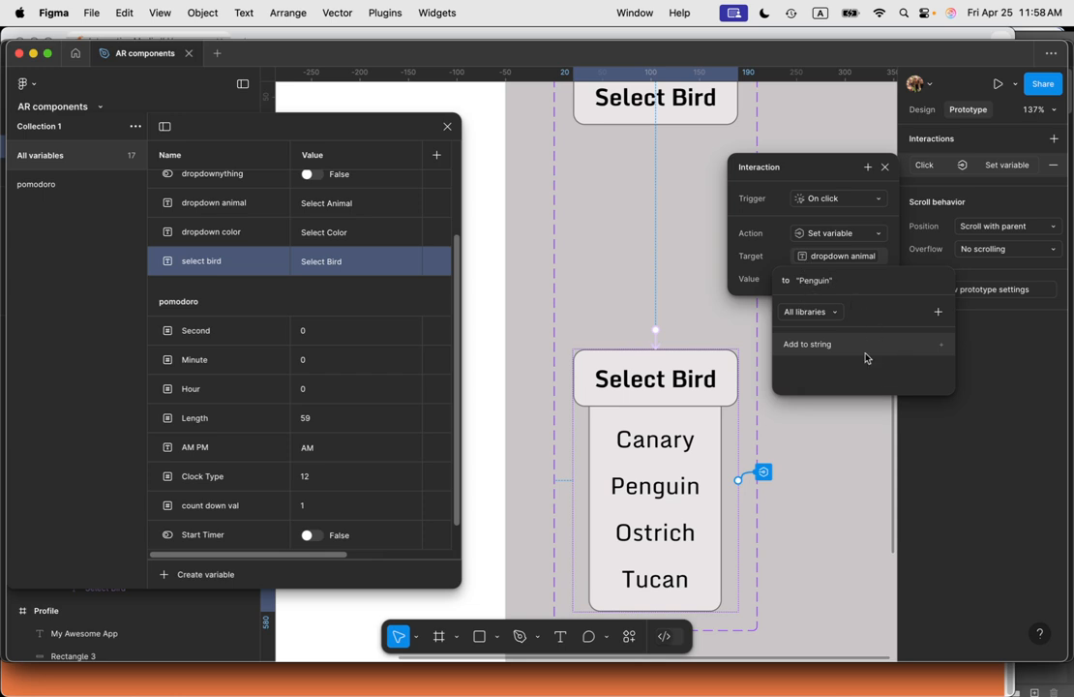
{"action": "left_click", "coordinate": [887, 171]}
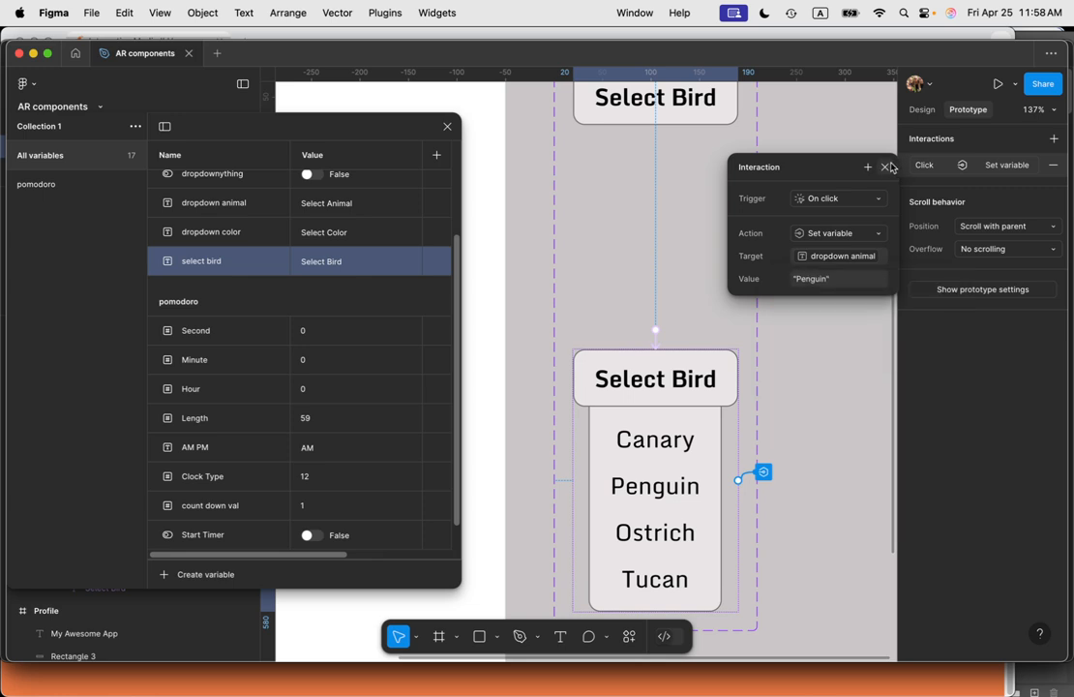
{"action": "left_click", "coordinate": [885, 168]}
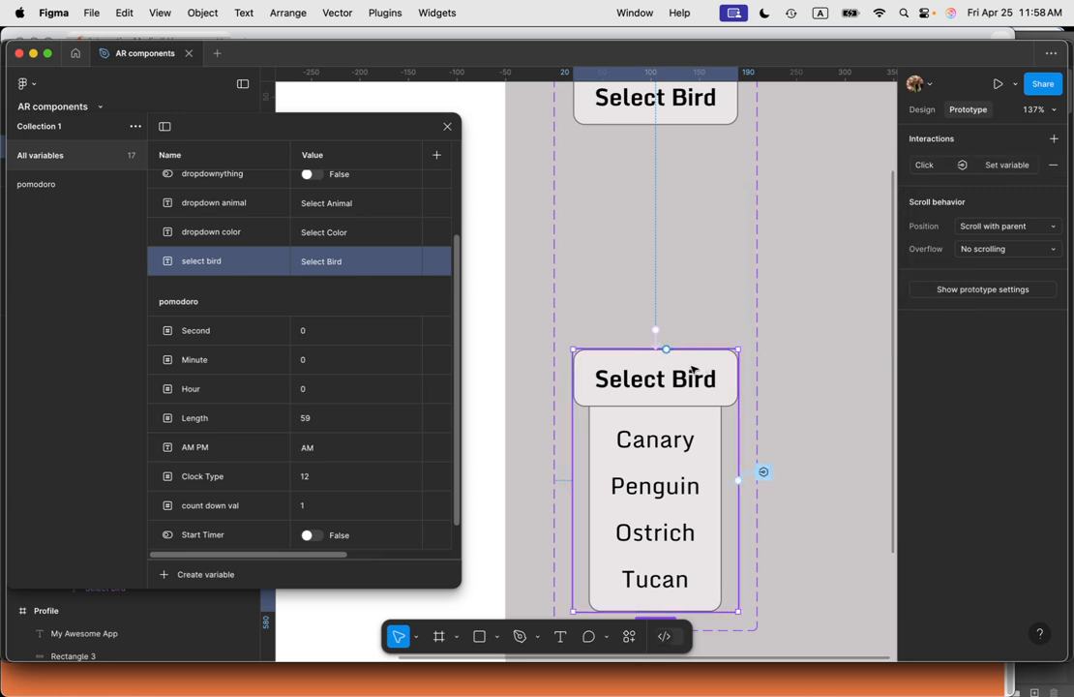
Step: Add a Change to closed action with Smart animate to the open variant's click interaction
{"action": "left_click", "coordinate": [939, 170]}
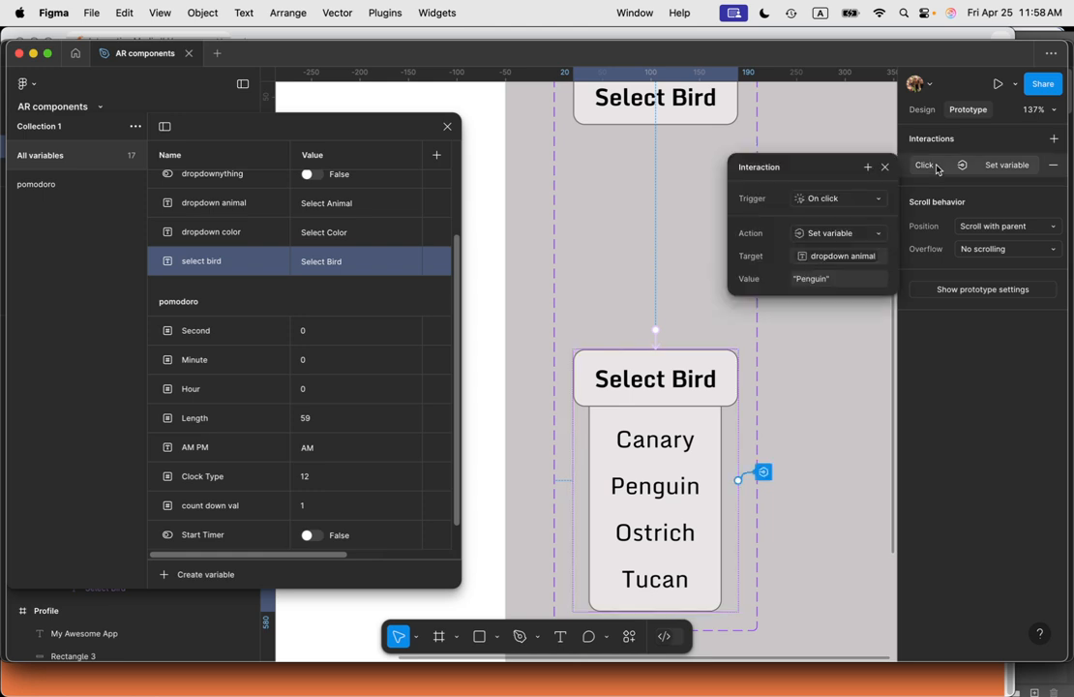
{"action": "left_click", "coordinate": [868, 172]}
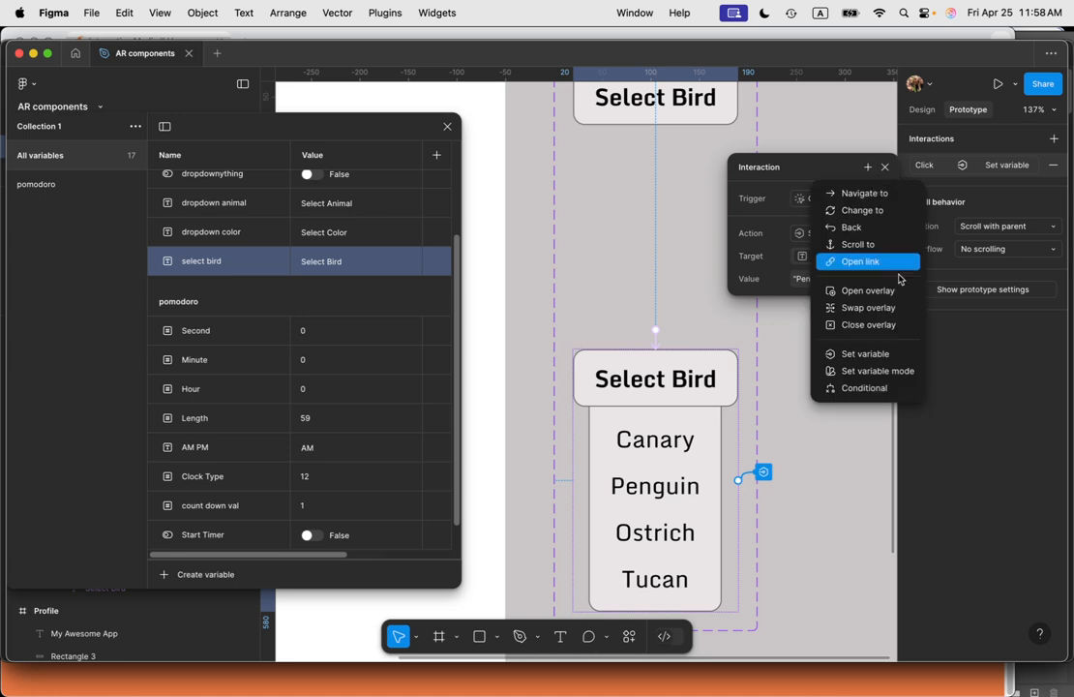
{"action": "left_click", "coordinate": [868, 209]}
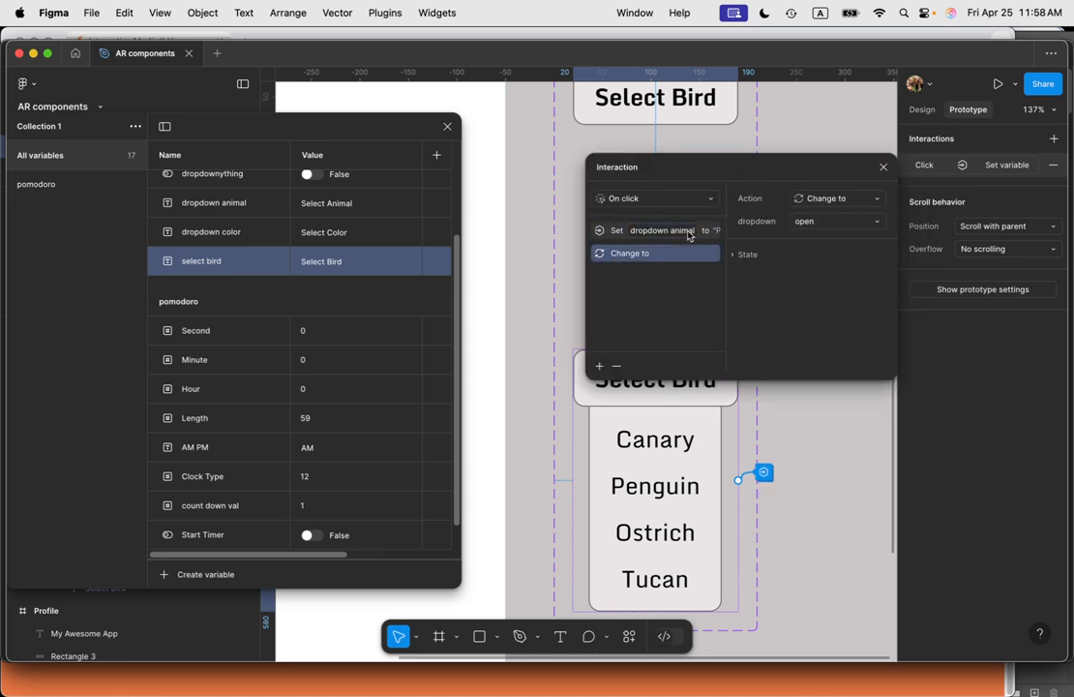
{"action": "left_click", "coordinate": [829, 225]}
{"action": "left_click", "coordinate": [832, 205]}
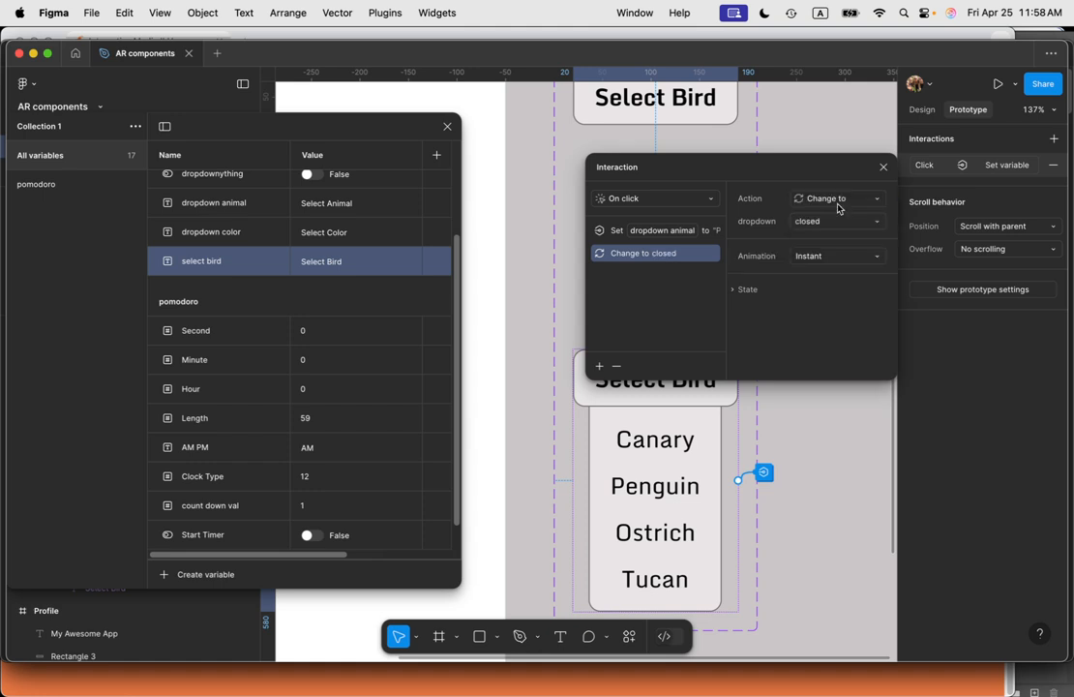
{"action": "left_click", "coordinate": [844, 256]}
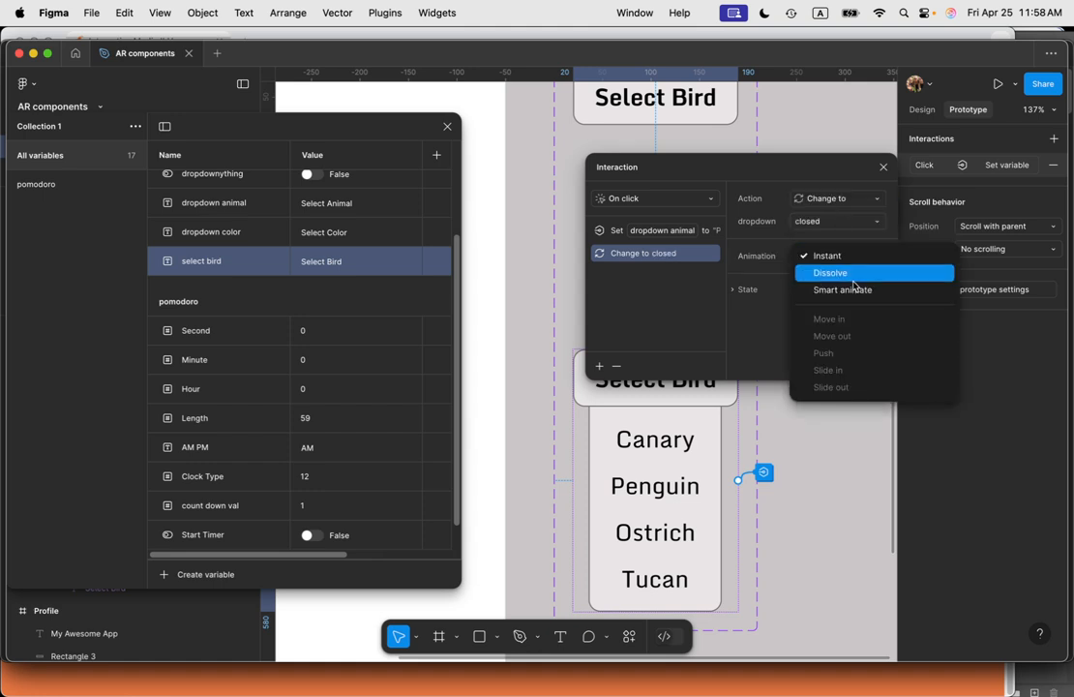
{"action": "left_click", "coordinate": [853, 291]}
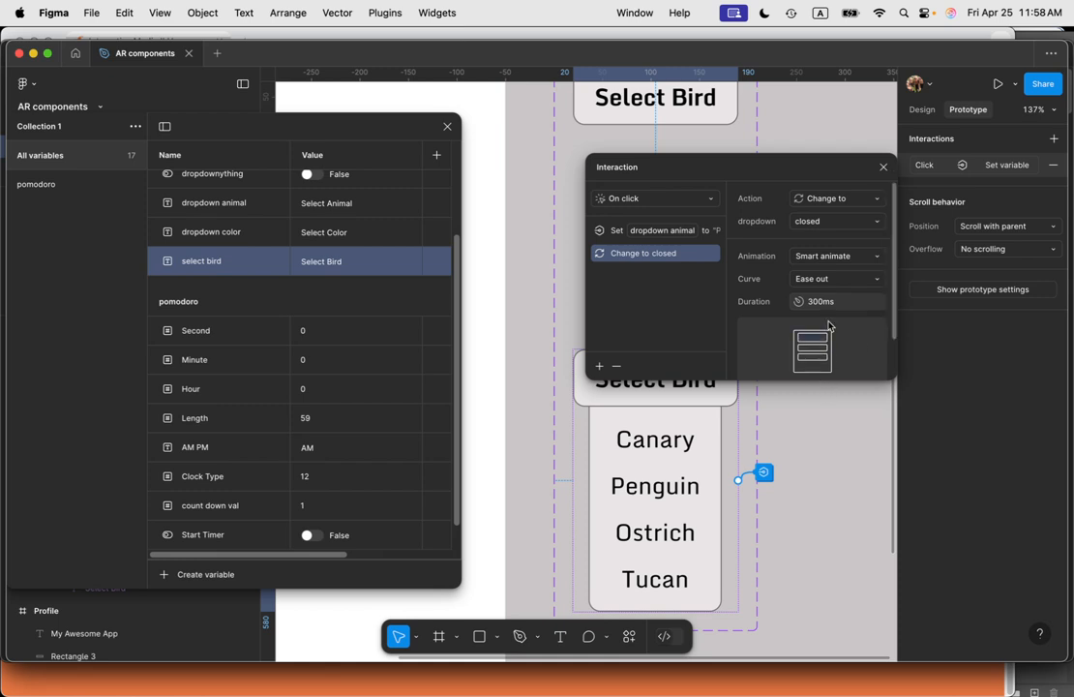
{"action": "left_click", "coordinate": [884, 168]}
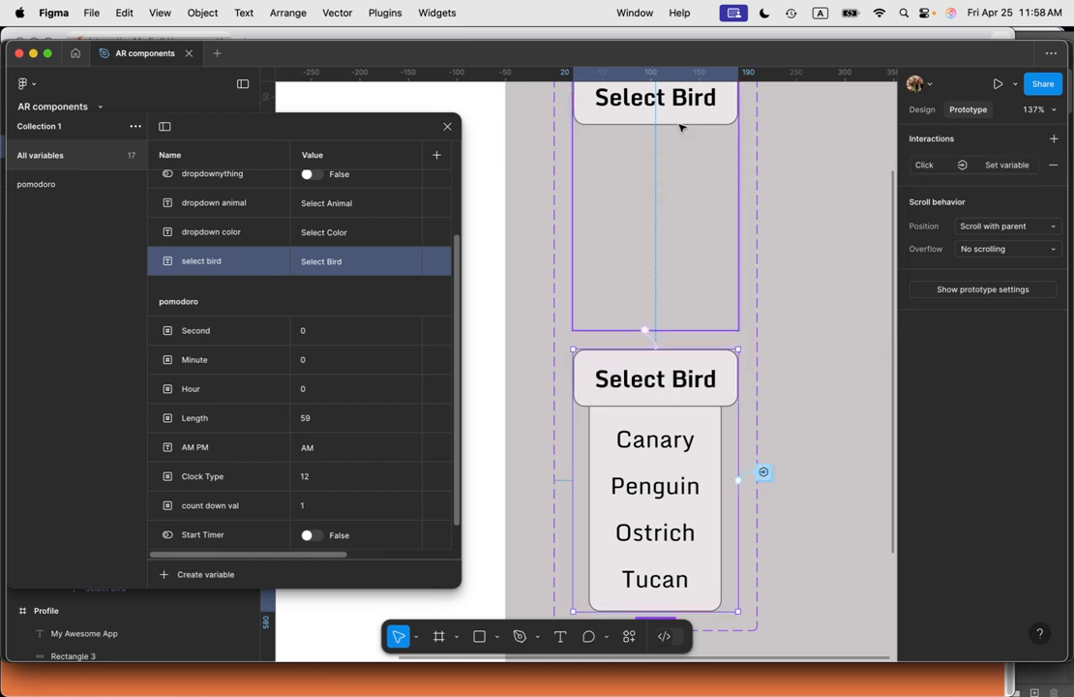
Step: Set the closed variant's click interaction that changes to open to use Smart animate
{"action": "left_click", "coordinate": [705, 118]}
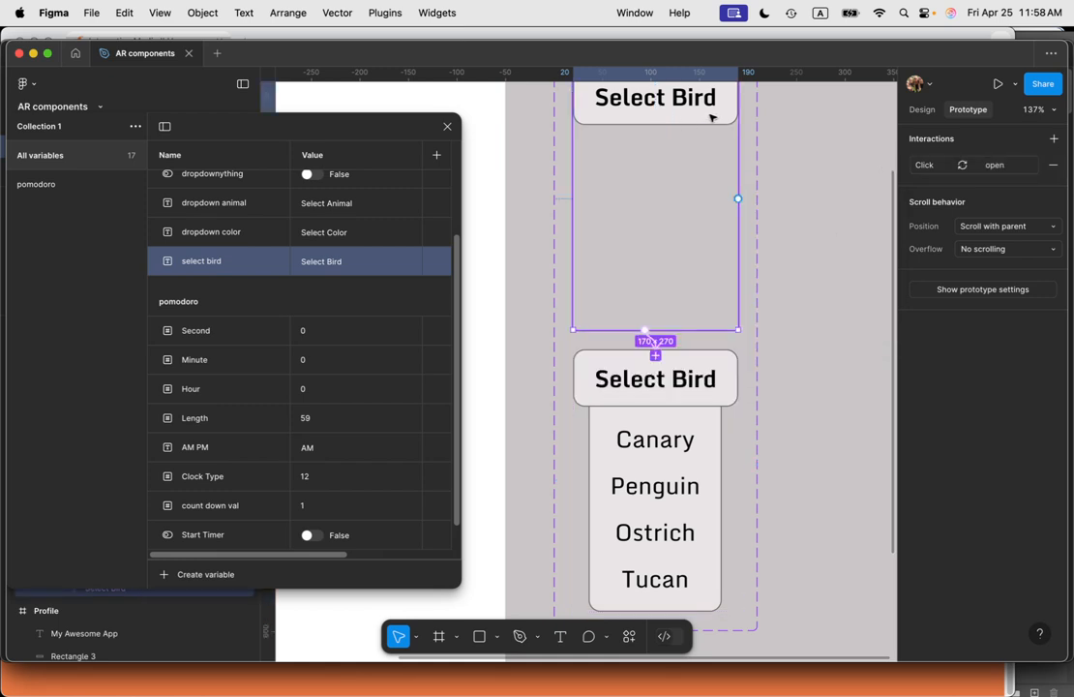
{"action": "left_click", "coordinate": [992, 165]}
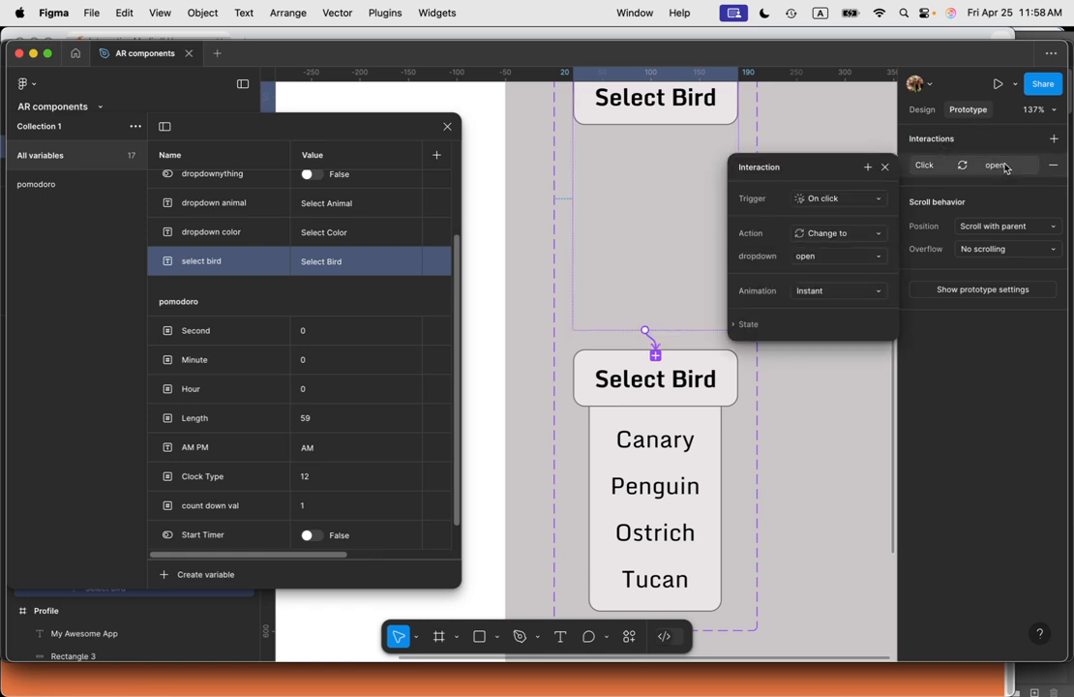
{"action": "left_click", "coordinate": [815, 288]}
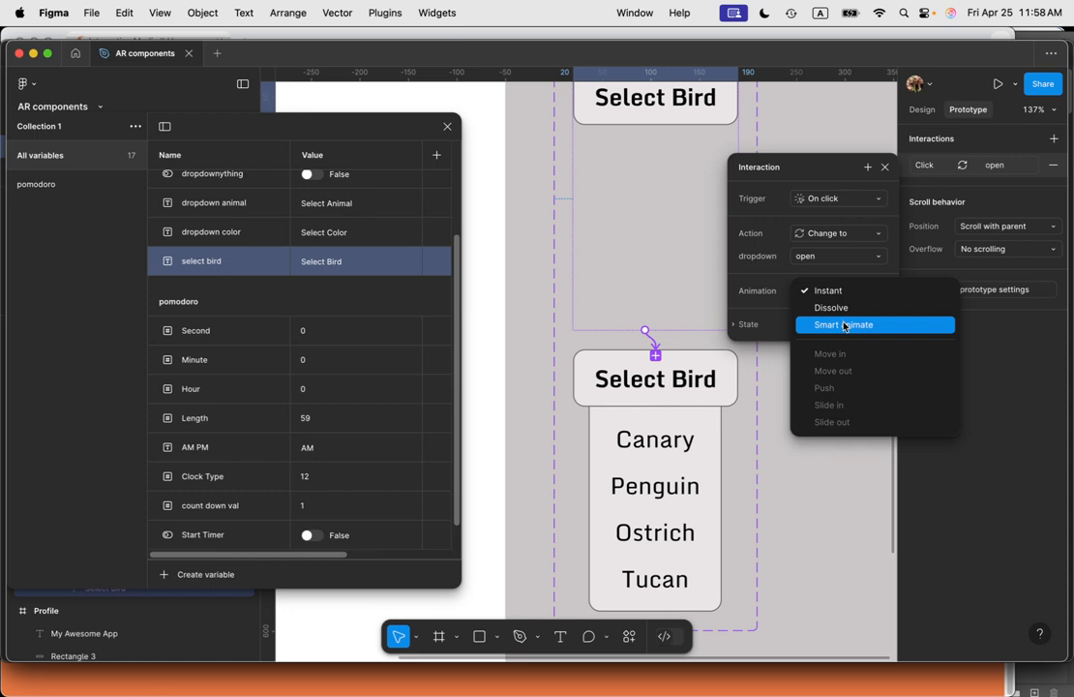
{"action": "left_click", "coordinate": [844, 325]}
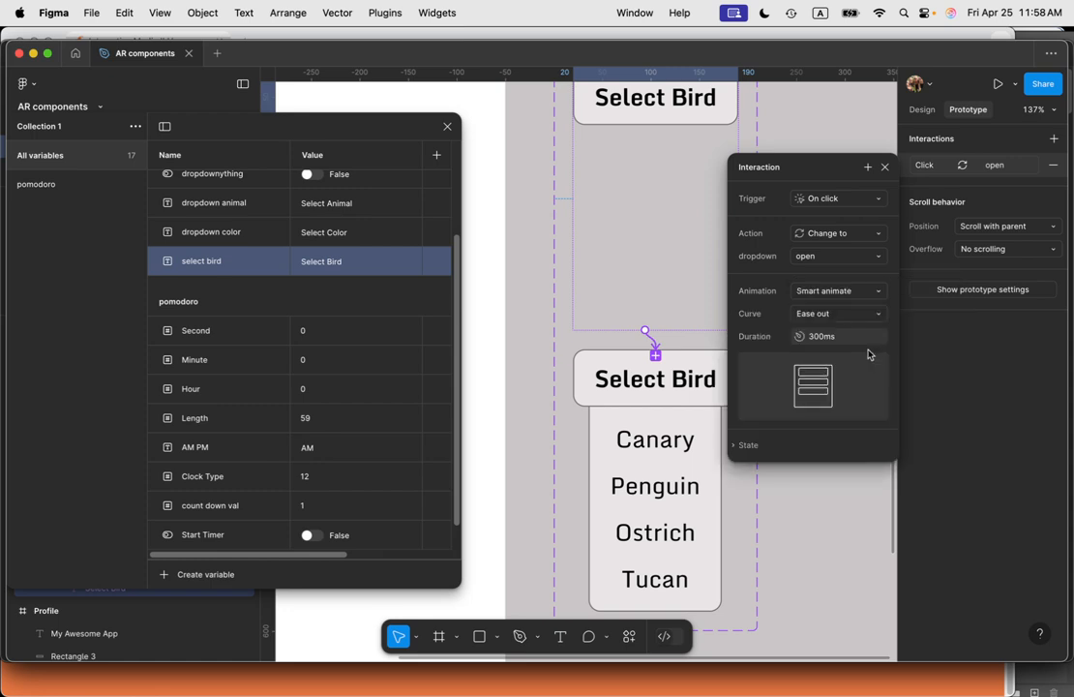
{"action": "left_click", "coordinate": [886, 167]}
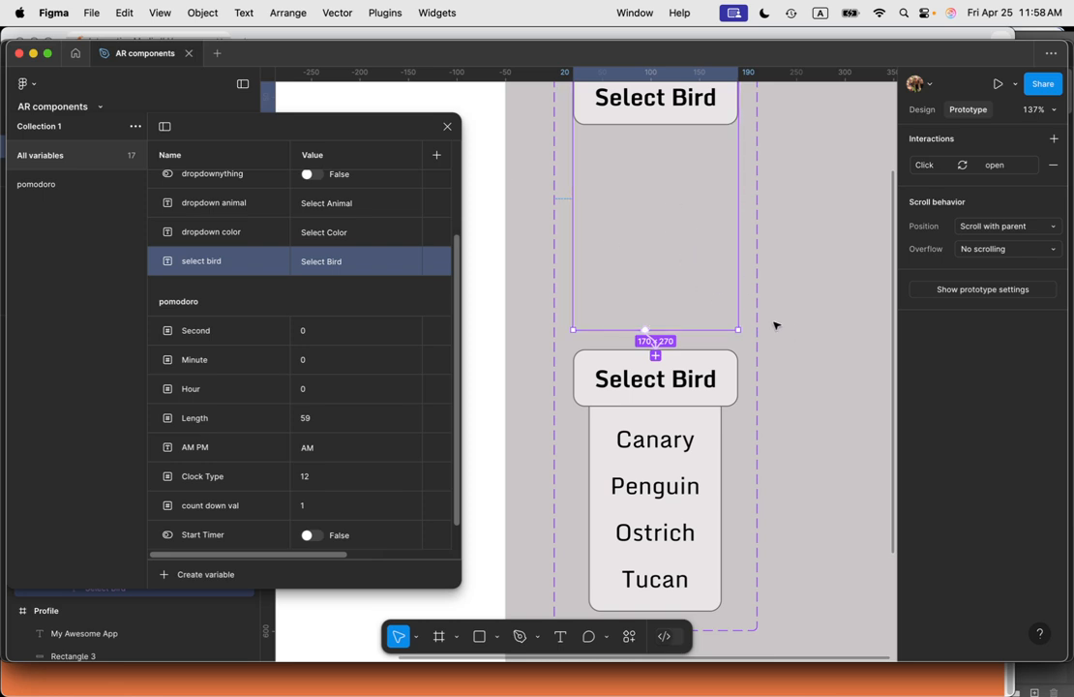
Step: Close the variables and place a dropdown-anim instance from the dropdown3 assets into the Profile frame under the header
{"action": "scroll", "coordinate": [800, 261], "scroll_direction": "down", "scroll_amount": 5}
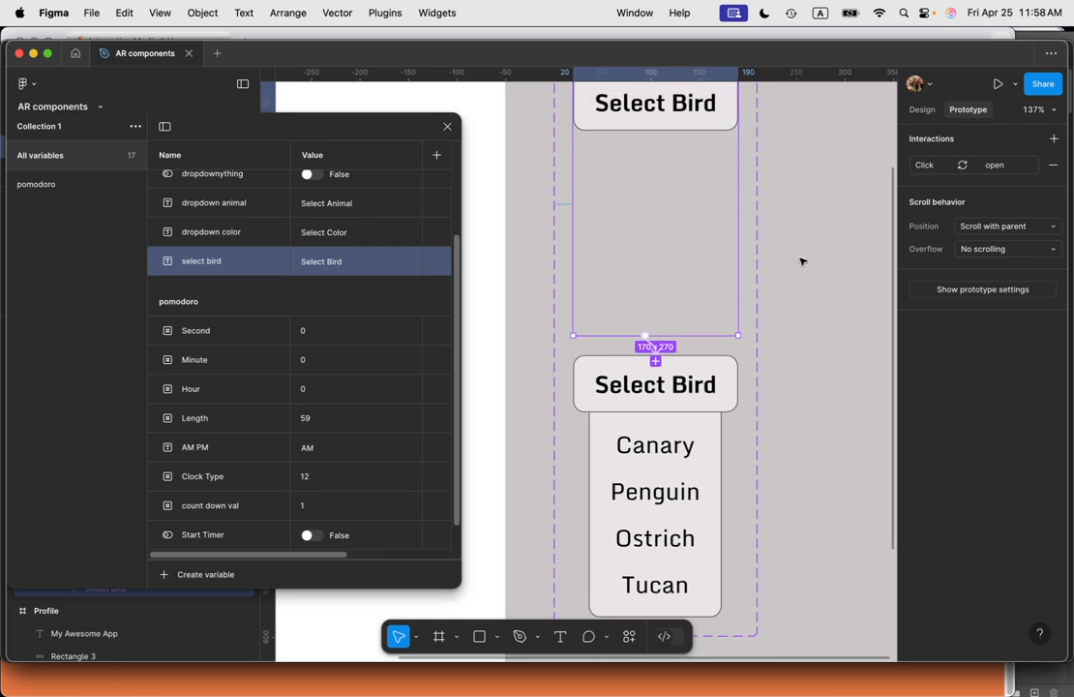
{"action": "left_click", "coordinate": [811, 269]}
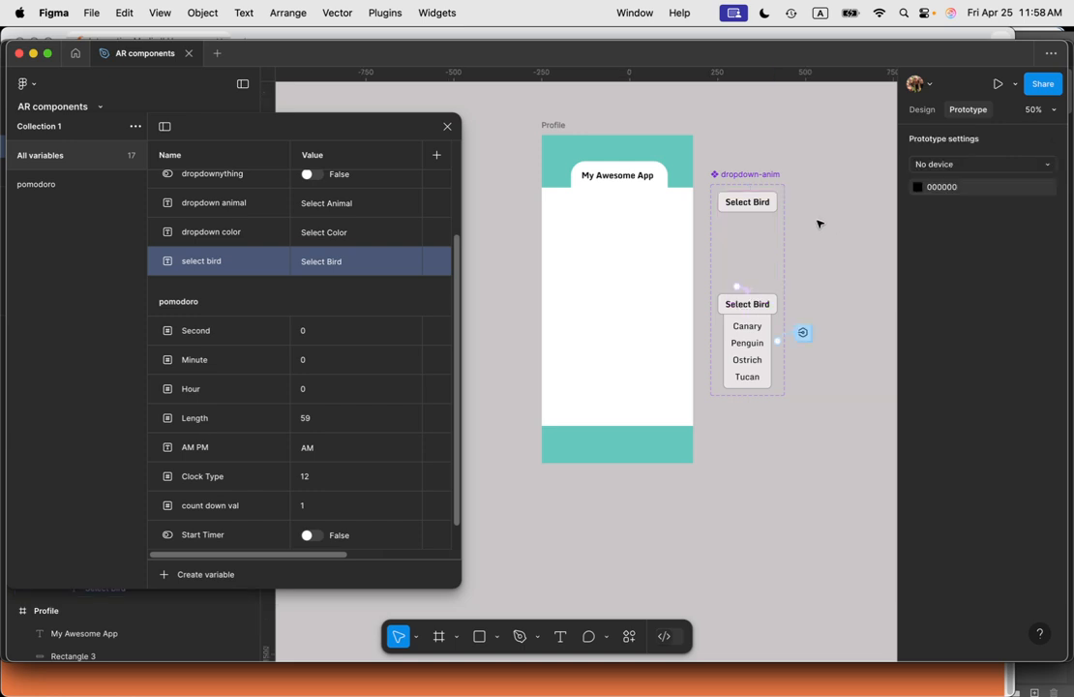
{"action": "left_click", "coordinate": [447, 125]}
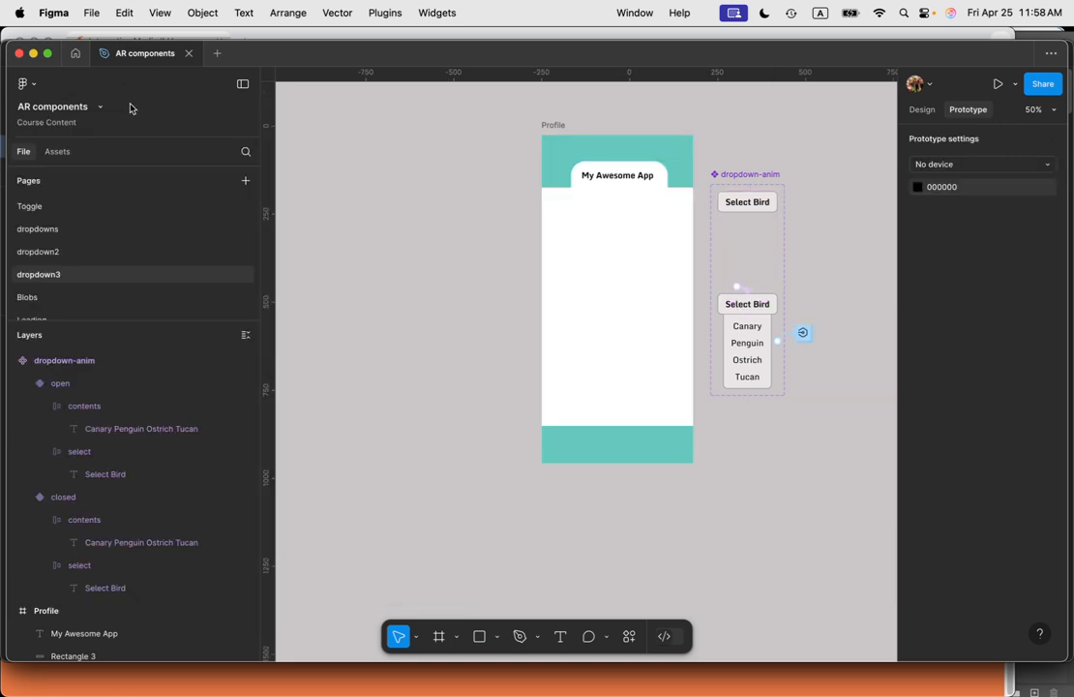
{"action": "left_click", "coordinate": [73, 151]}
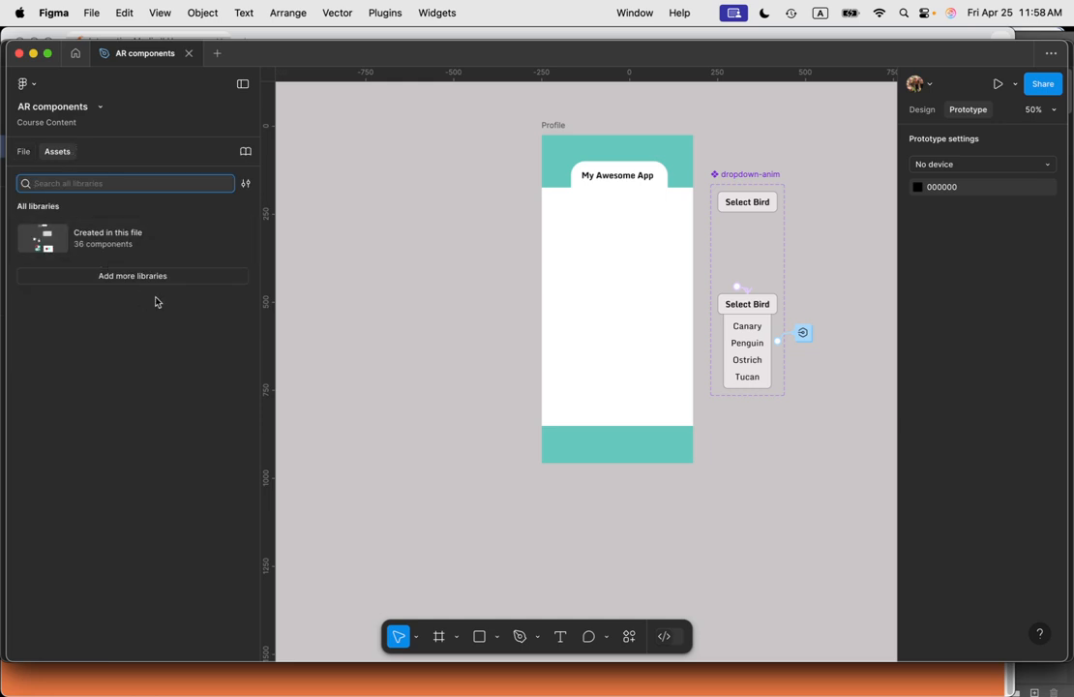
{"action": "left_click", "coordinate": [109, 244]}
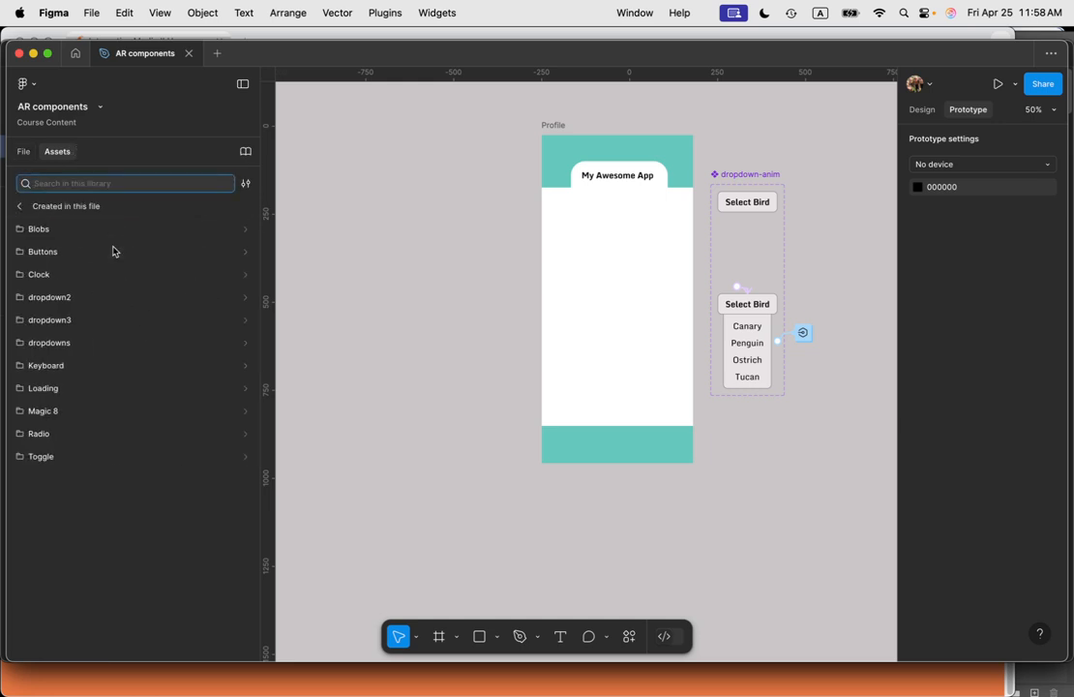
{"action": "left_click", "coordinate": [64, 324]}
{"action": "left_click_drag", "start_coordinate": [56, 243], "coordinate": [584, 257]}
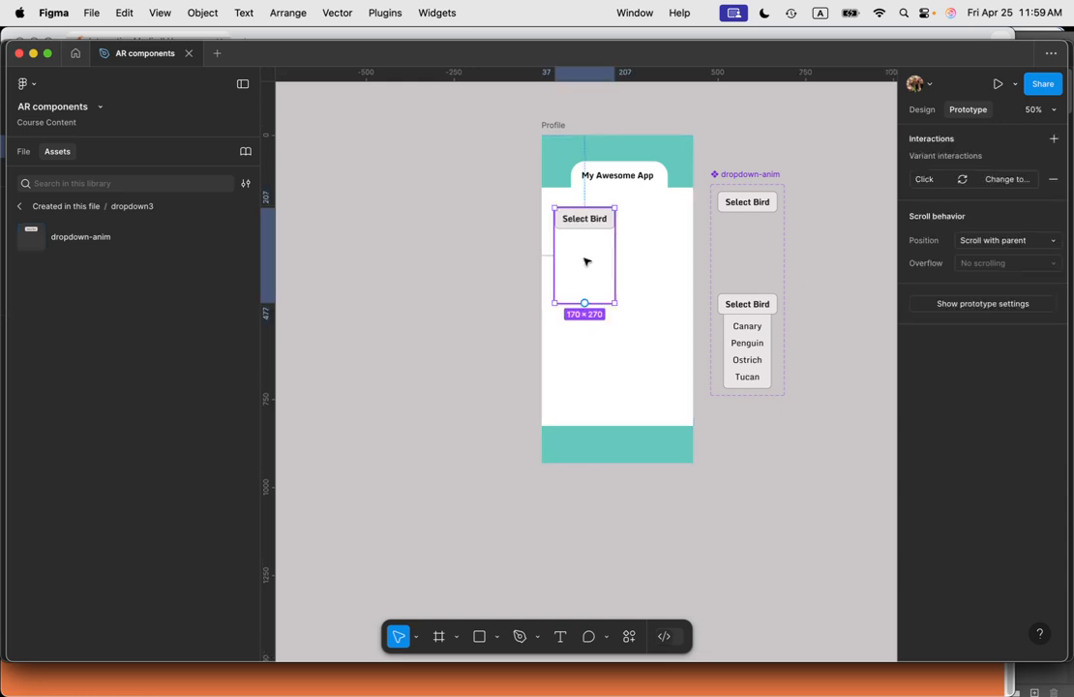
Step: Add a text layer reading I'm some text just below the dropdown in the Profile frame
{"action": "left_click", "coordinate": [666, 268]}
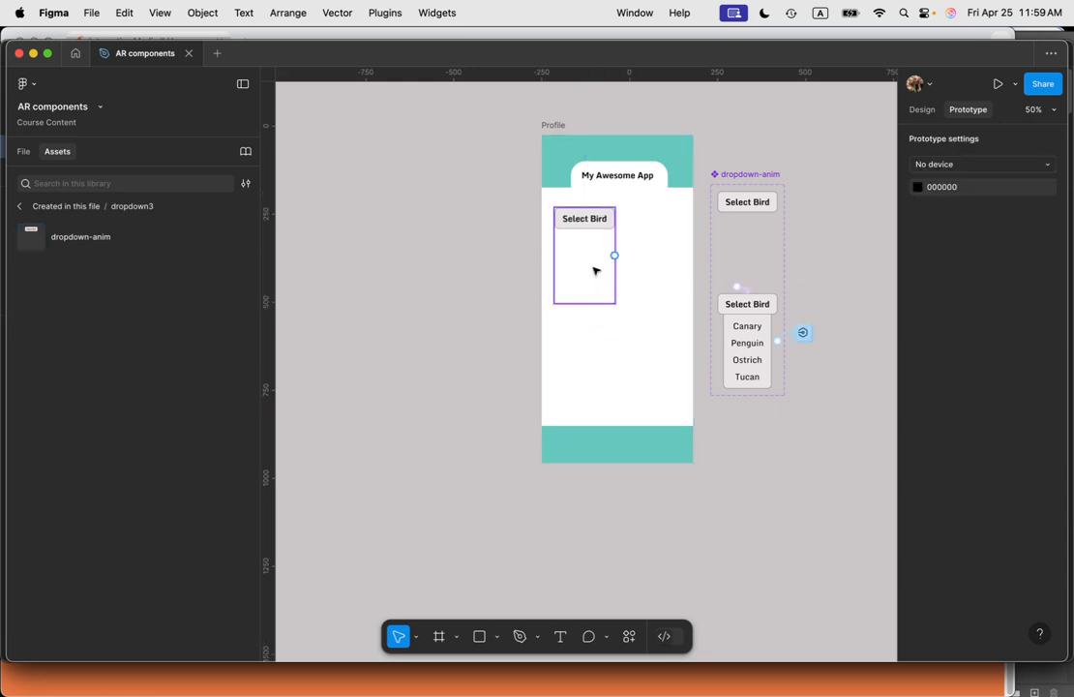
{"action": "key", "text": "t"}
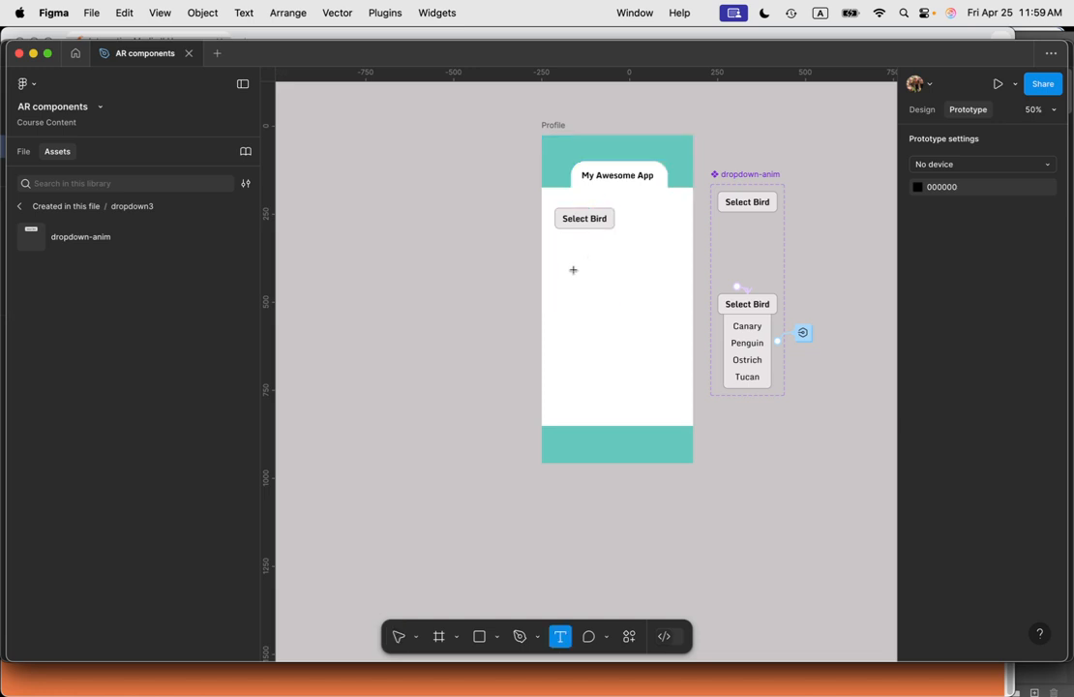
{"action": "left_click", "coordinate": [560, 264]}
{"action": "type", "text": "I'm"}
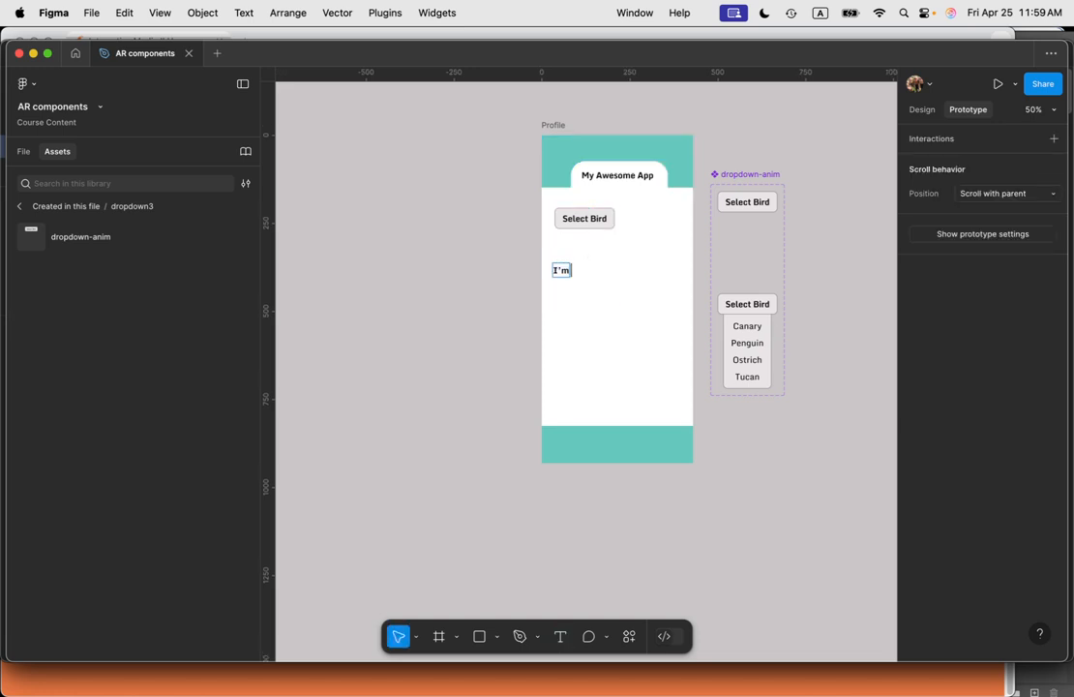
{"action": "type", "text": " some text"}
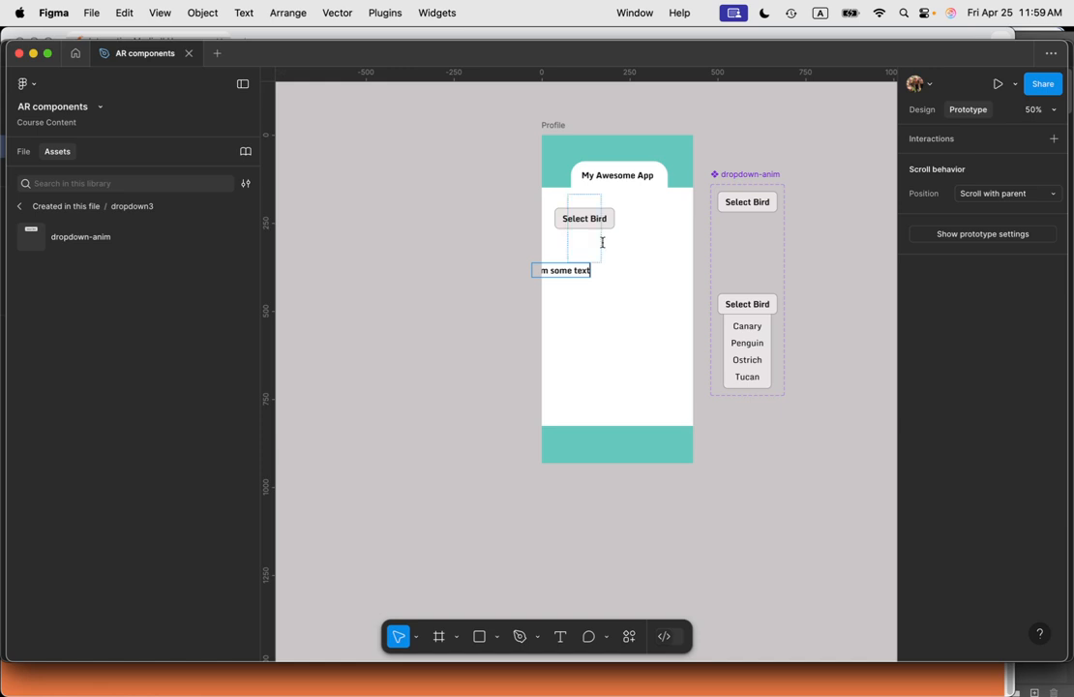
{"action": "key", "text": "Escape"}
{"action": "left_click_drag", "start_coordinate": [552, 275], "coordinate": [583, 256]}
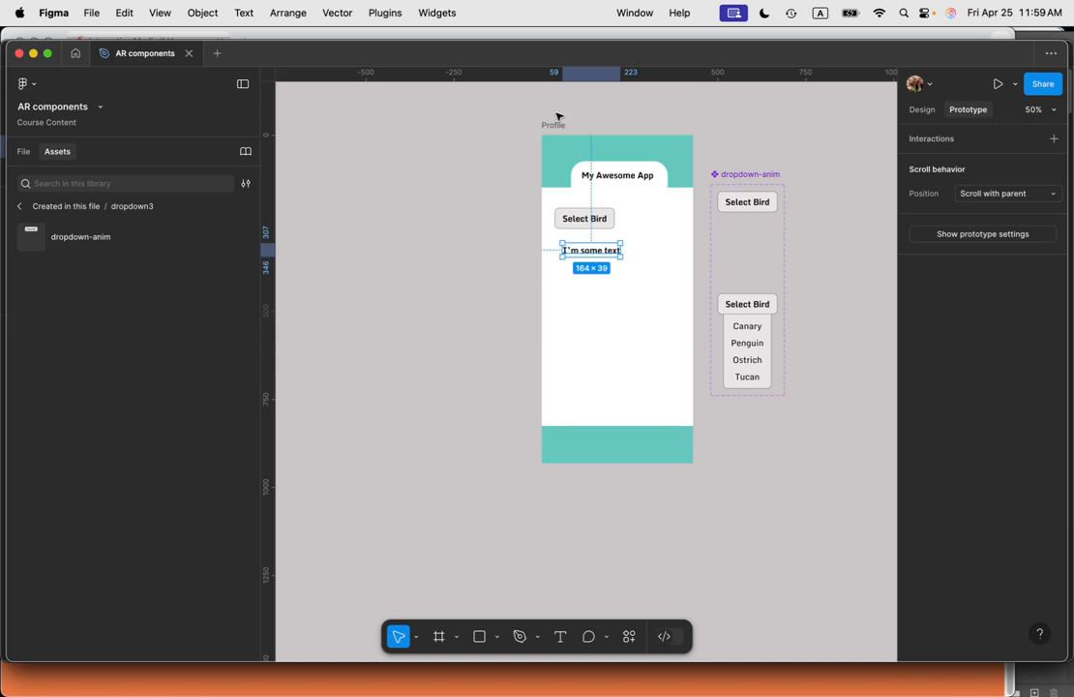
Step: Preview the Profile frame and toggle the dropdown open and closed several times
{"action": "left_click", "coordinate": [557, 126]}
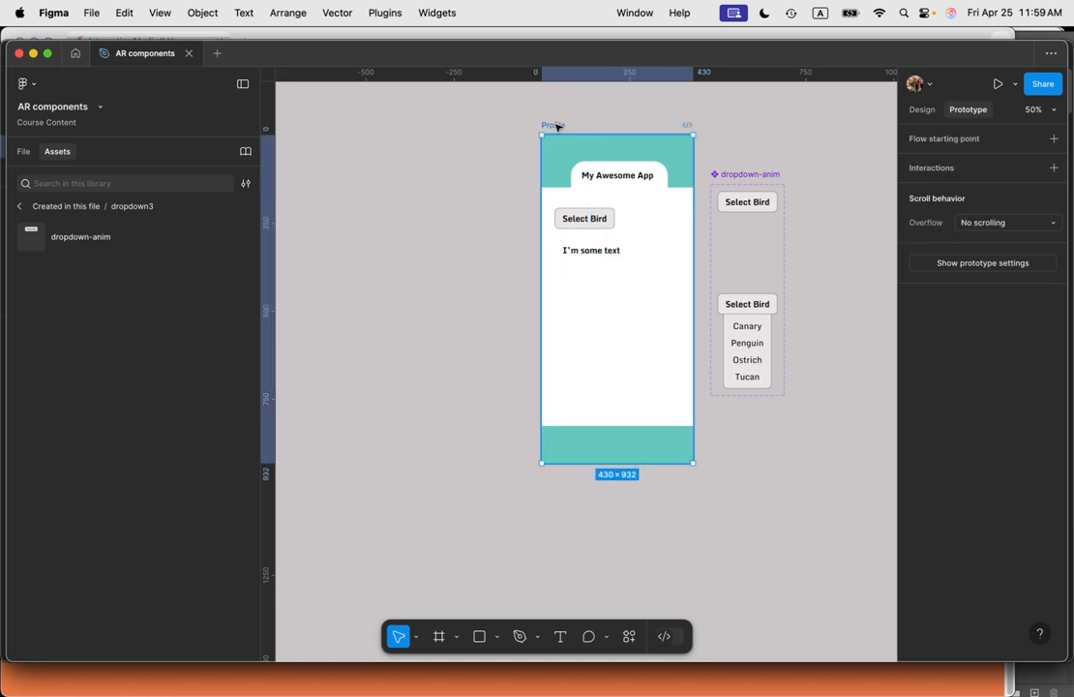
{"action": "key", "text": "shift+space"}
{"action": "left_click", "coordinate": [380, 242]}
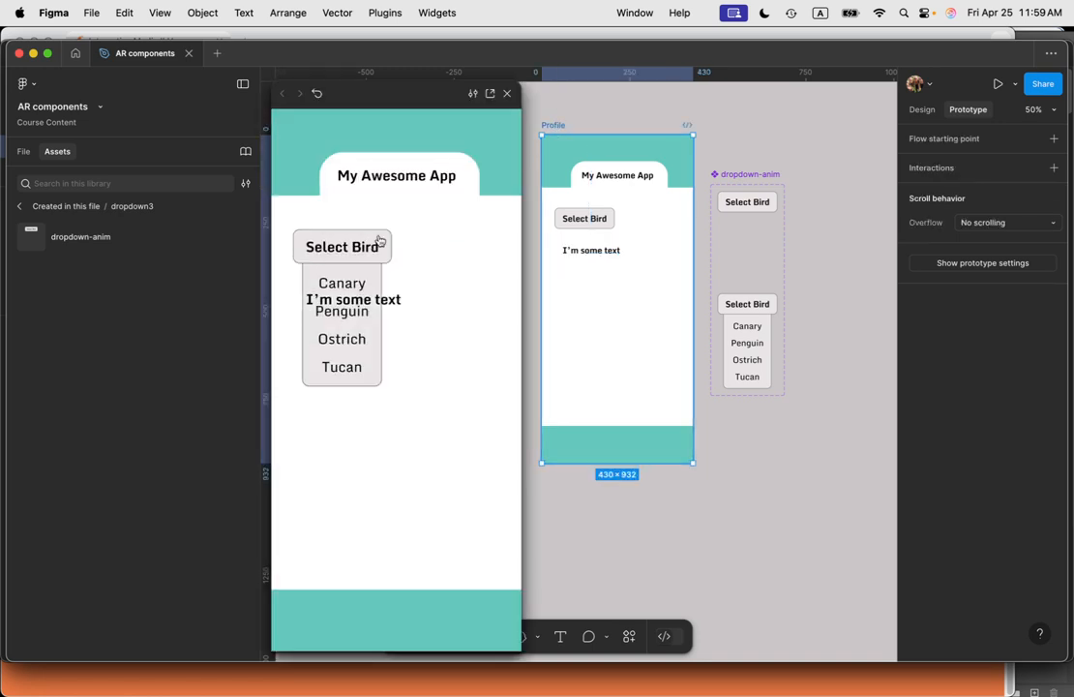
{"action": "left_click", "coordinate": [377, 246]}
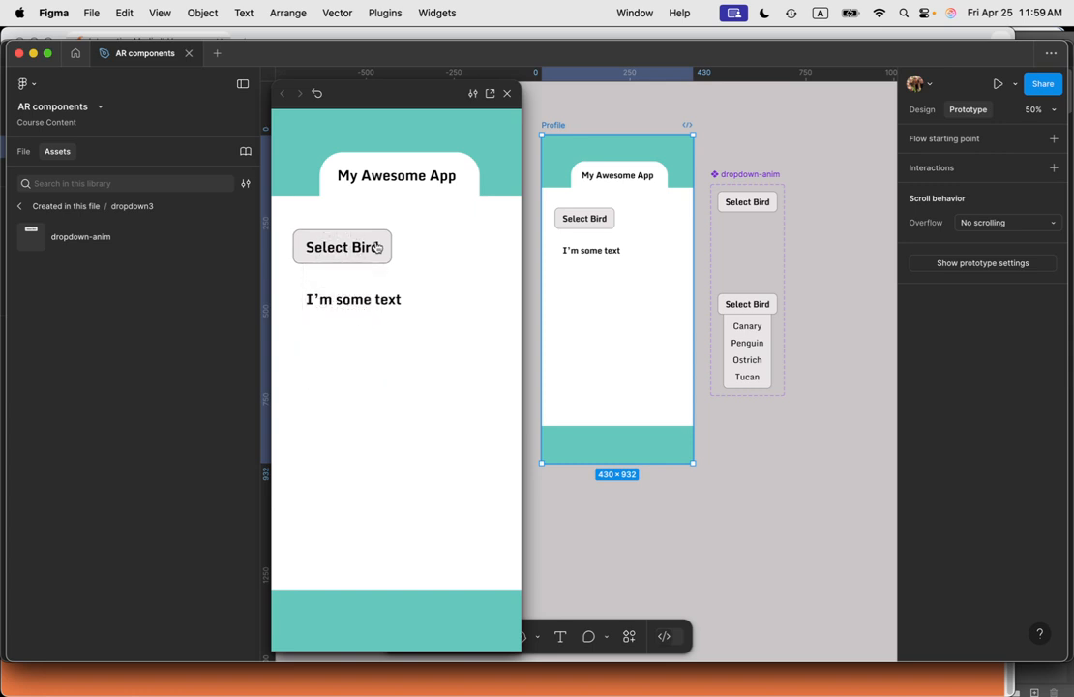
{"action": "left_click", "coordinate": [377, 248]}
{"action": "left_click", "coordinate": [377, 247]}
{"action": "left_click", "coordinate": [378, 247]}
{"action": "left_click", "coordinate": [378, 247]}
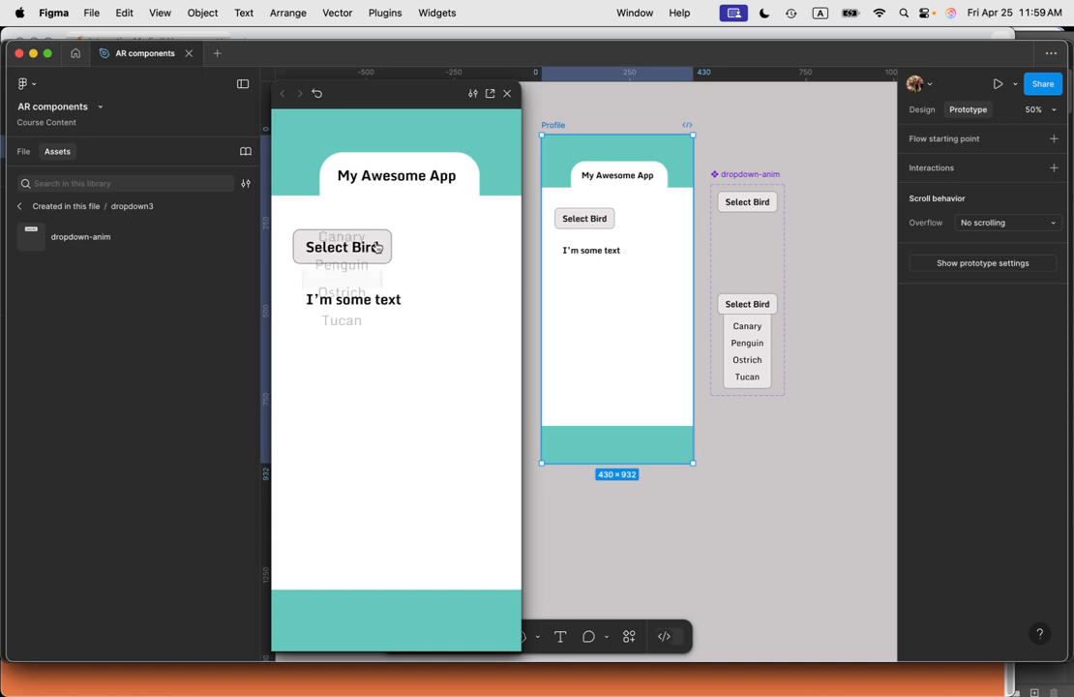
{"action": "left_click", "coordinate": [377, 247]}
{"action": "left_click", "coordinate": [377, 246]}
{"action": "left_click", "coordinate": [377, 247]}
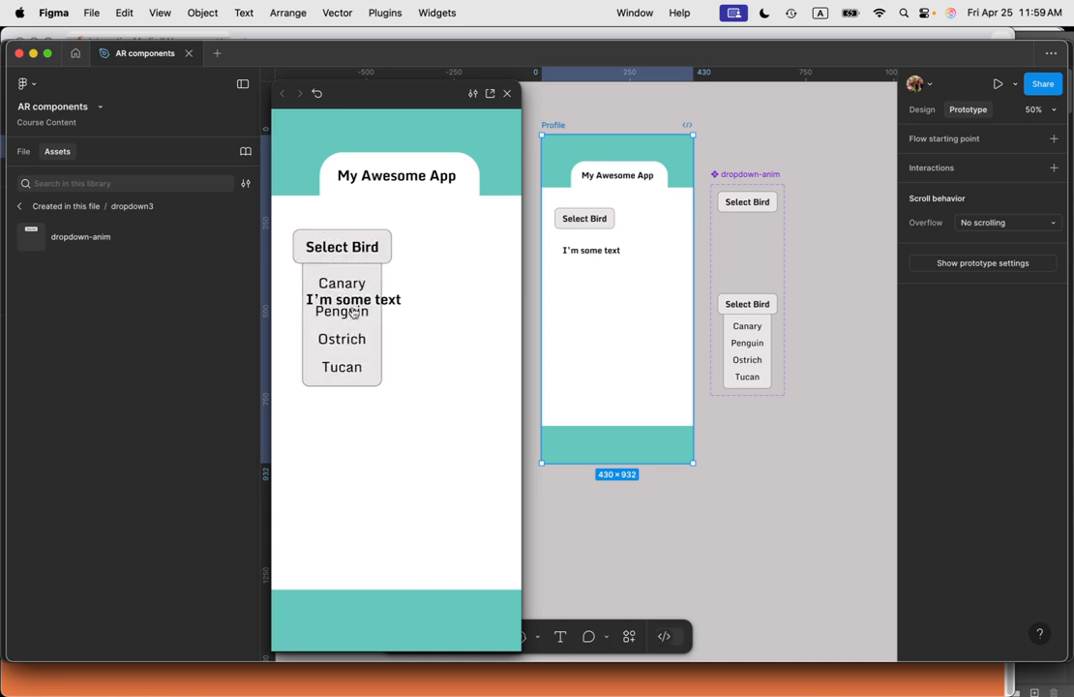
{"action": "left_click", "coordinate": [363, 247]}
{"action": "left_click", "coordinate": [358, 248]}
{"action": "left_click", "coordinate": [346, 244]}
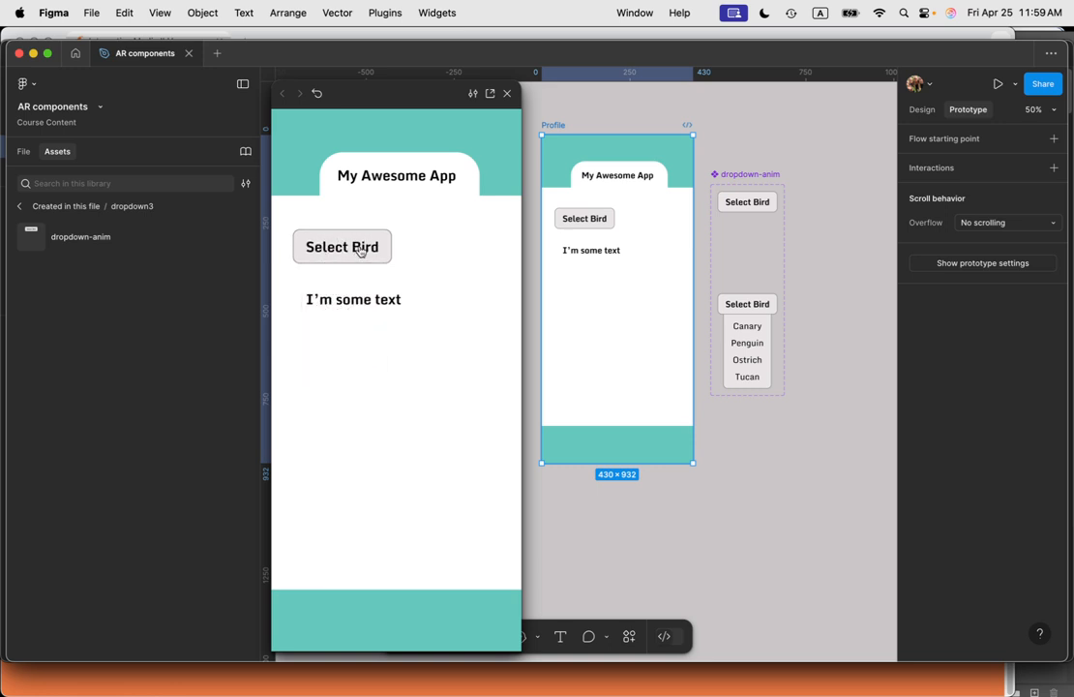
{"action": "left_click", "coordinate": [348, 246]}
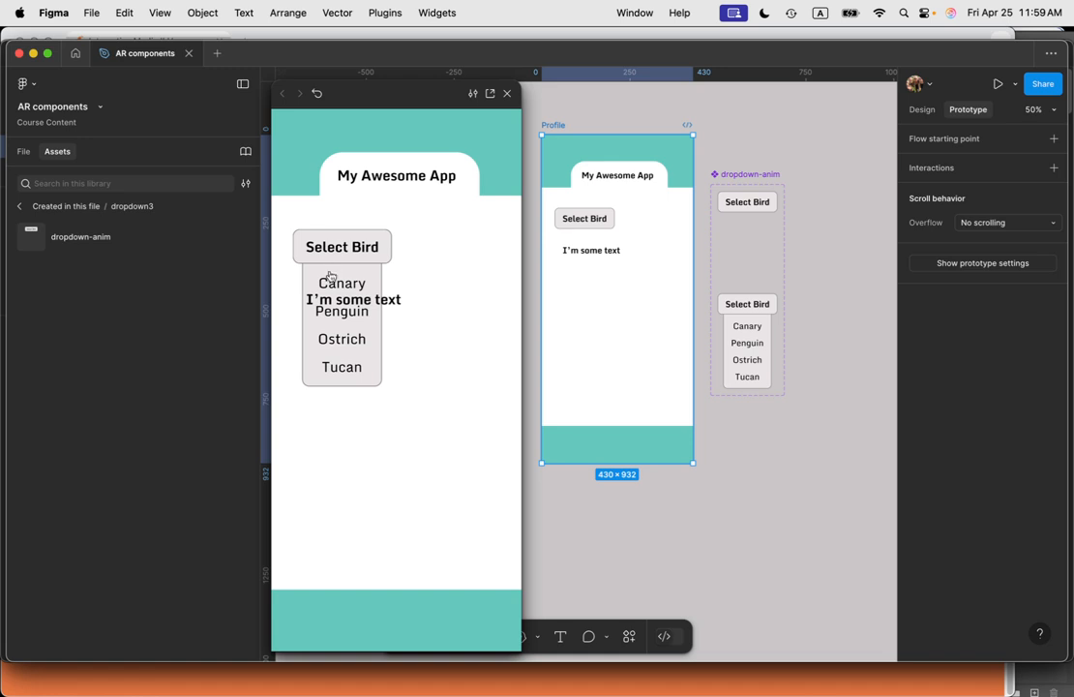
{"action": "left_click", "coordinate": [581, 355]}
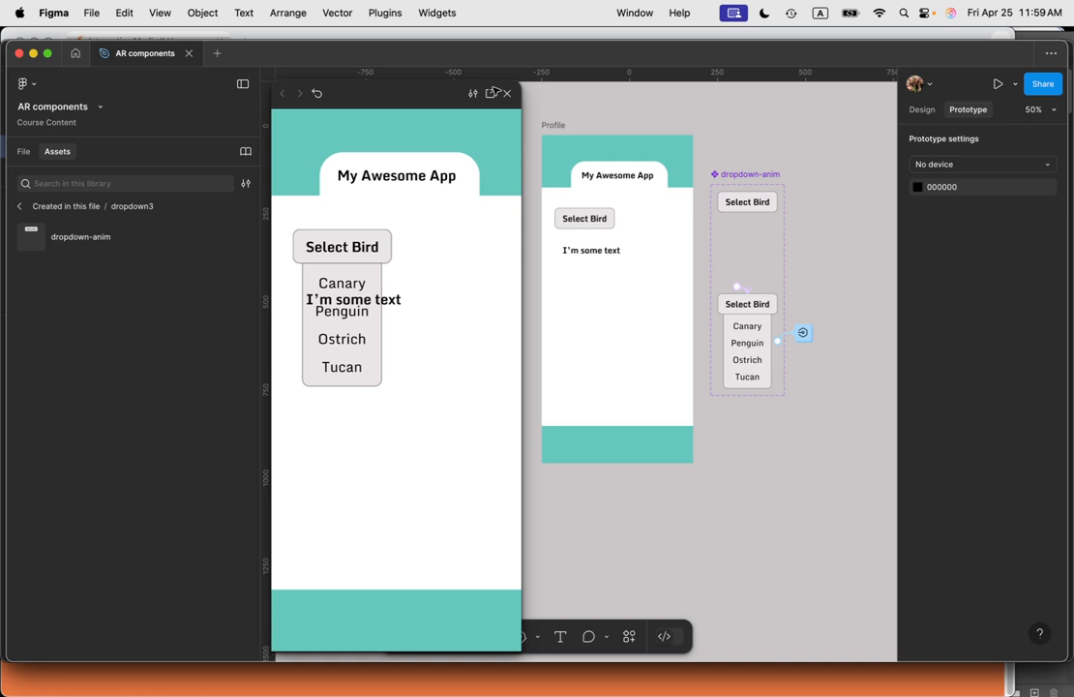
{"action": "left_click", "coordinate": [506, 94]}
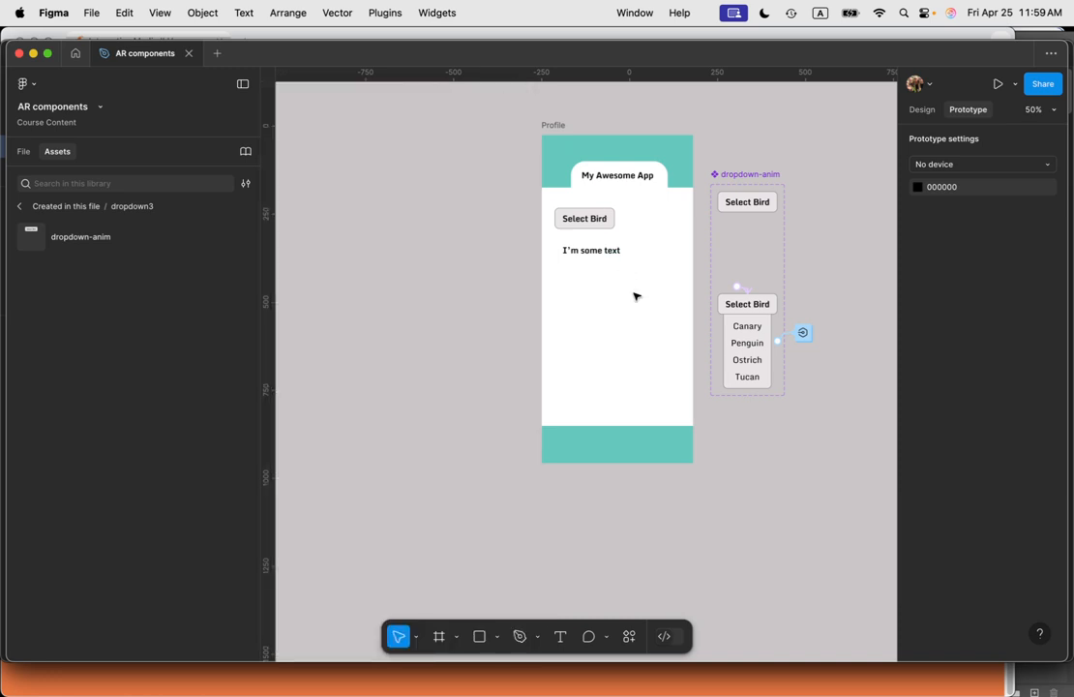
Step: Move the I'm some text layer below the dropdown-anim instance in the Profile frame's layer order
{"action": "left_click", "coordinate": [600, 251]}
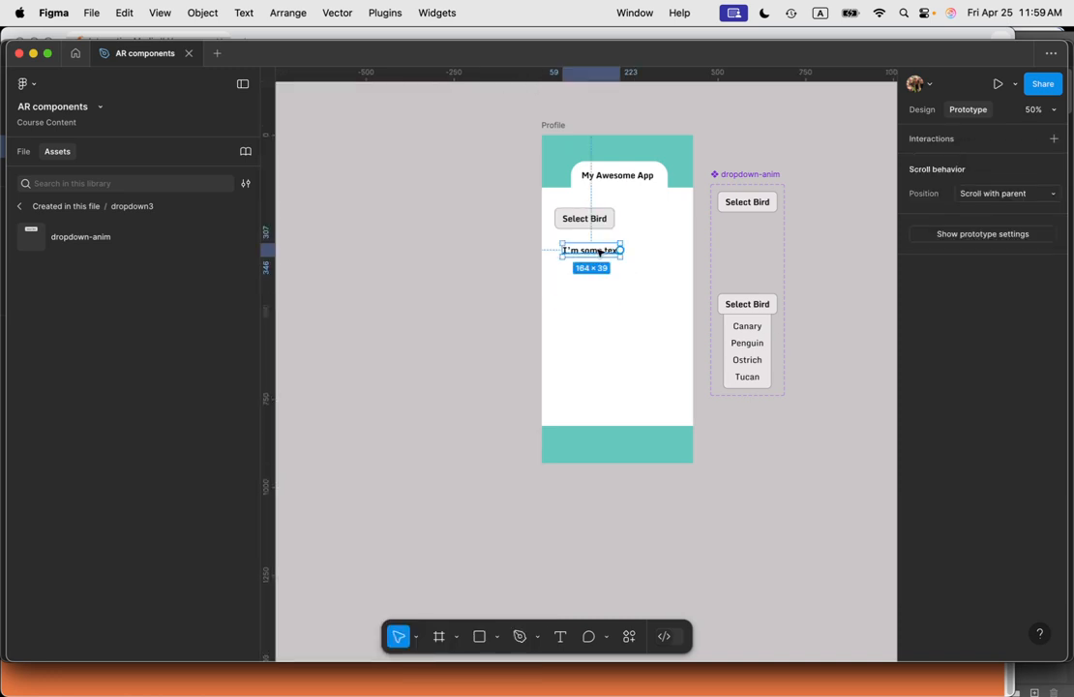
{"action": "left_click", "coordinate": [23, 153]}
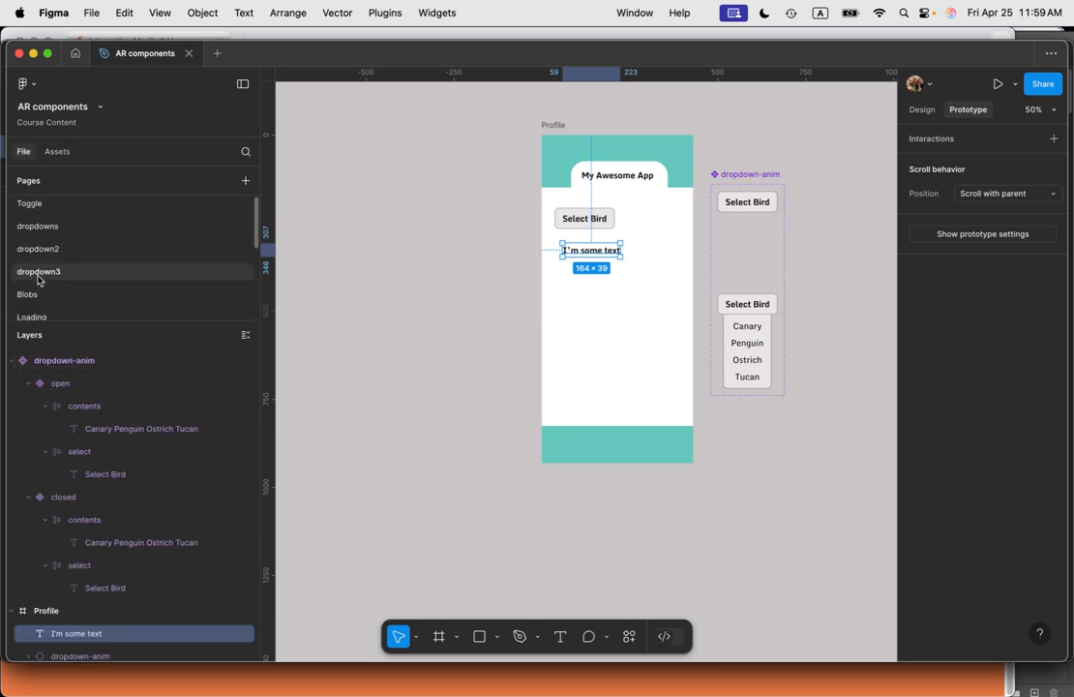
{"action": "scroll", "coordinate": [97, 416], "scroll_direction": "down", "scroll_amount": 3}
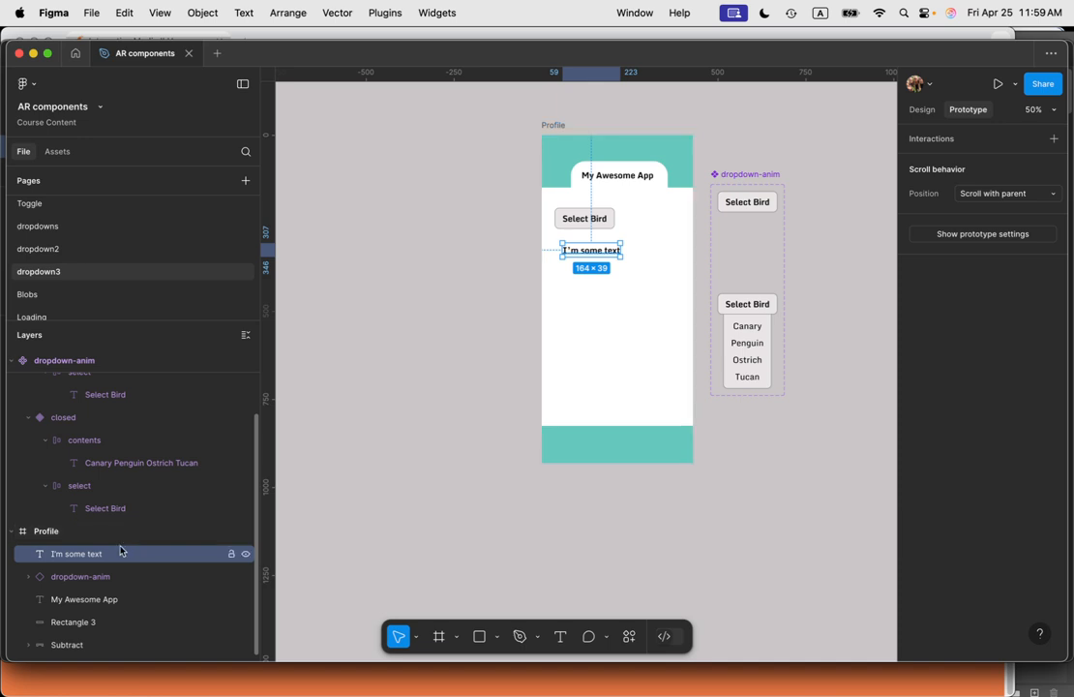
{"action": "left_click_drag", "start_coordinate": [97, 559], "coordinate": [114, 587]}
{"action": "left_click", "coordinate": [516, 192]}
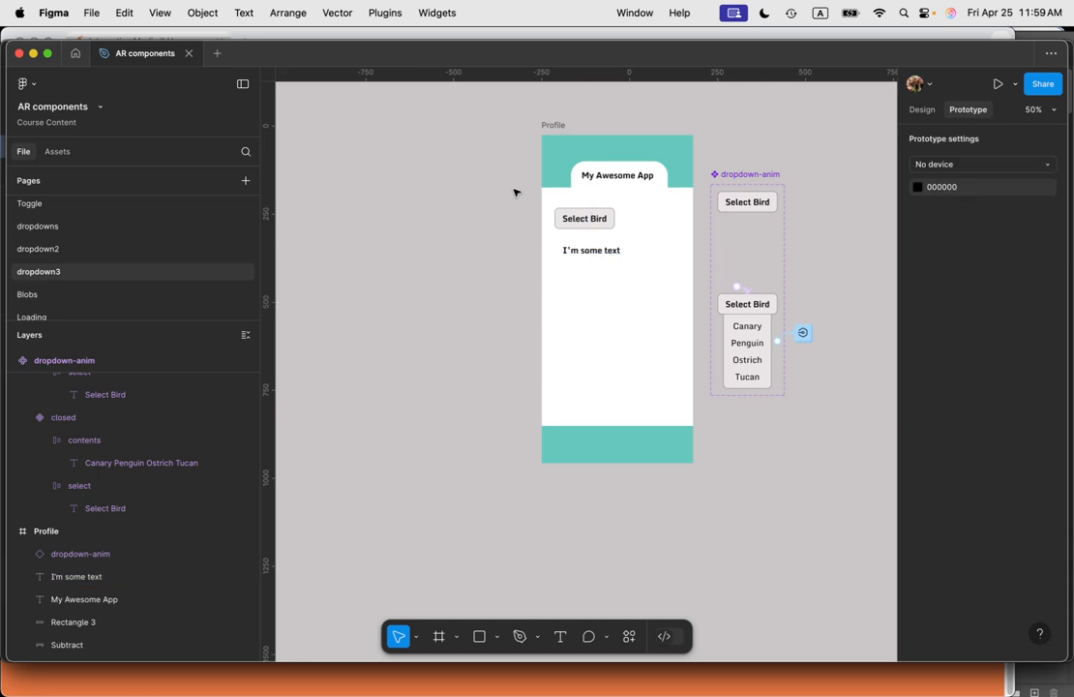
Step: Preview the Profile frame, toggle the dropdown open and closed repeatedly, pick Penguin, and close the preview
{"action": "left_click", "coordinate": [555, 126]}
{"action": "key", "text": "shift+space"}
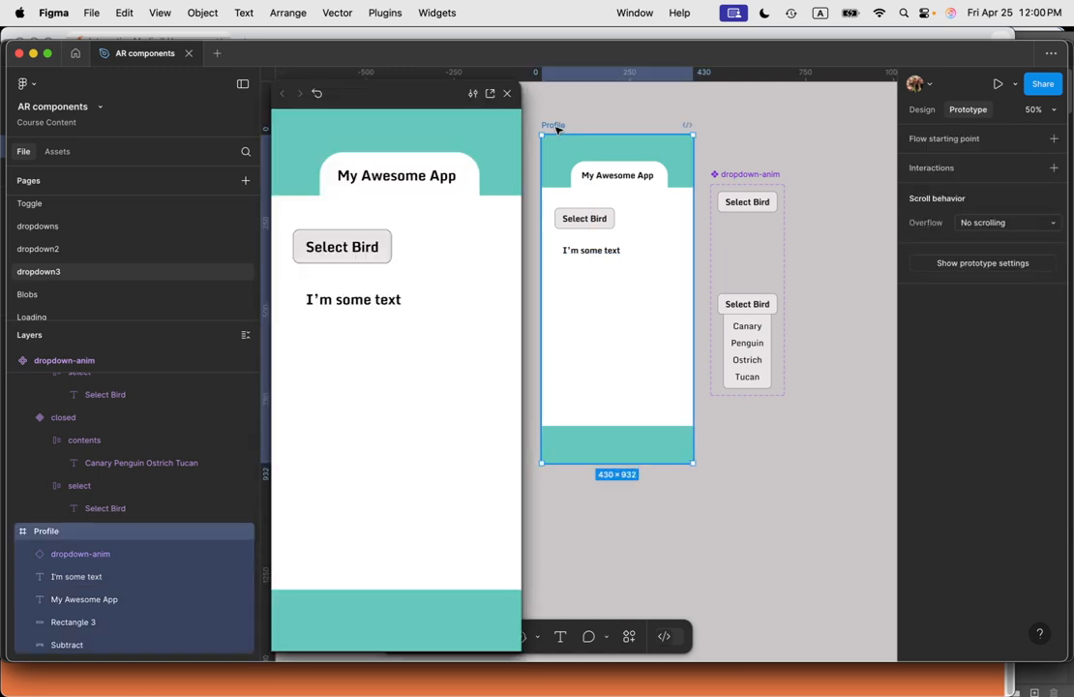
{"action": "left_click", "coordinate": [372, 247]}
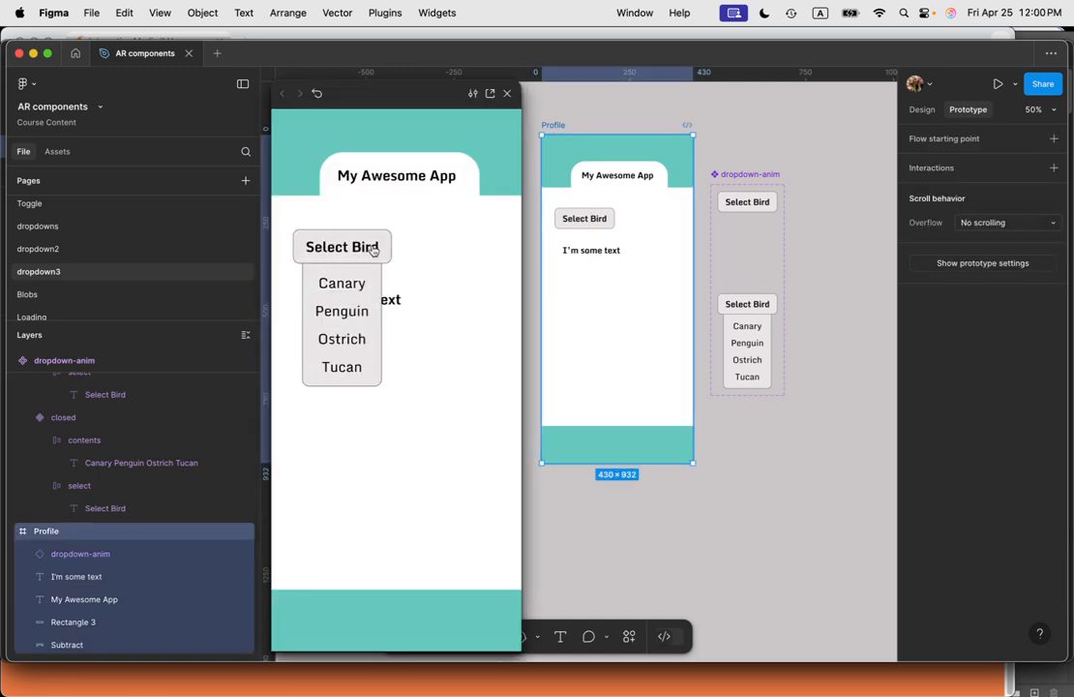
{"action": "left_click", "coordinate": [373, 249]}
{"action": "left_click", "coordinate": [372, 249]}
{"action": "left_click", "coordinate": [372, 249]}
{"action": "left_click", "coordinate": [373, 249]}
{"action": "left_click", "coordinate": [373, 249]}
{"action": "left_click", "coordinate": [372, 249]}
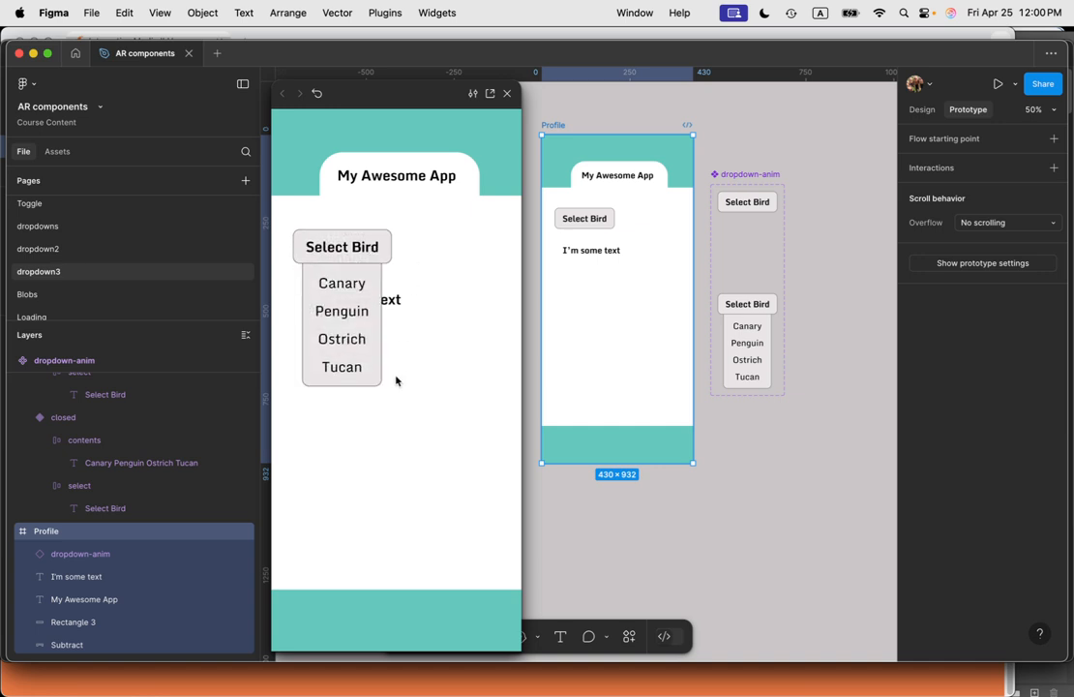
{"action": "left_click", "coordinate": [340, 311]}
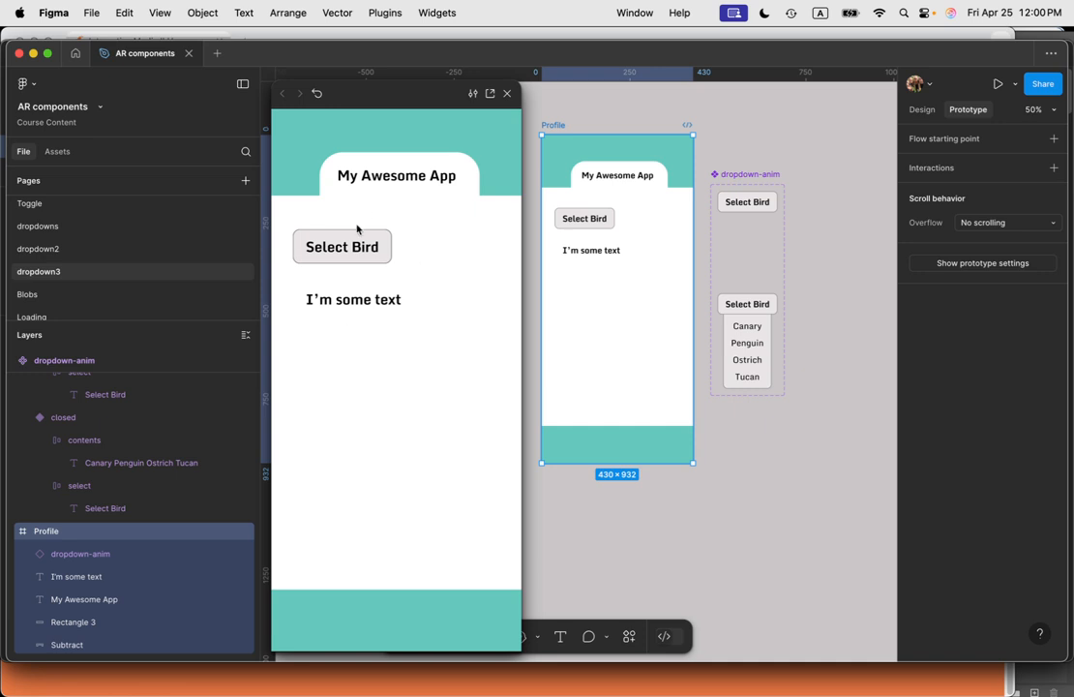
{"action": "left_click", "coordinate": [506, 93]}
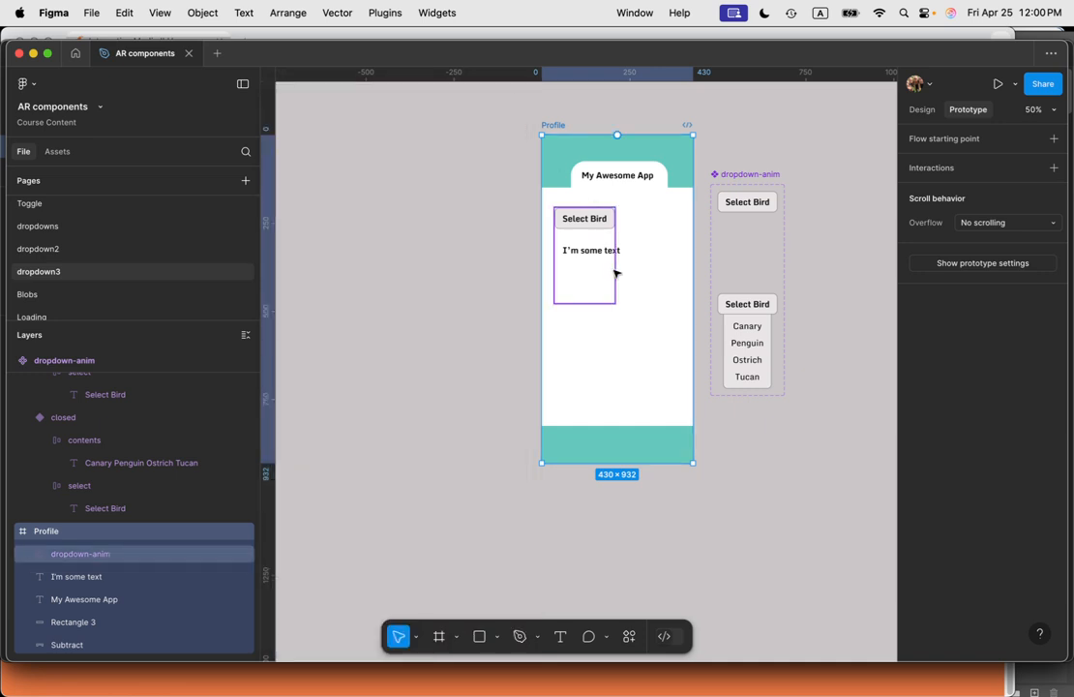
Step: Open the closed variant's click interaction to review its Change to open settings
{"action": "left_click", "coordinate": [760, 202]}
{"action": "left_click_drag", "start_coordinate": [683, 147], "coordinate": [585, 136]}
{"action": "key", "text": "ctrl+z"}
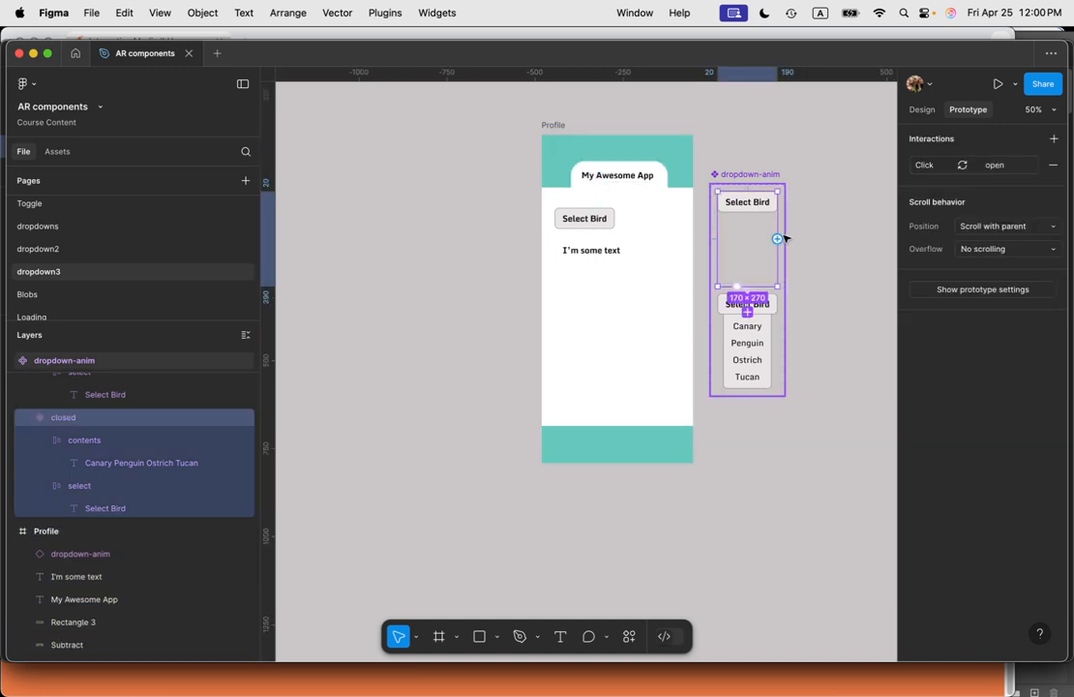
{"action": "scroll", "coordinate": [778, 235], "scroll_direction": "up", "scroll_amount": 5}
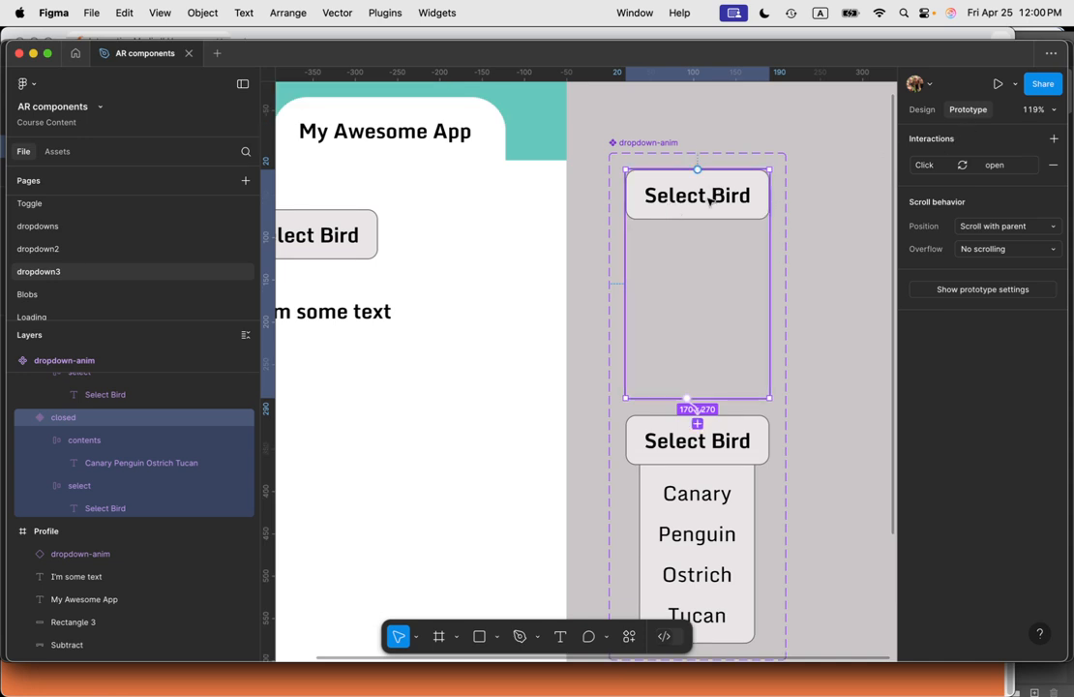
{"action": "left_click", "coordinate": [977, 166]}
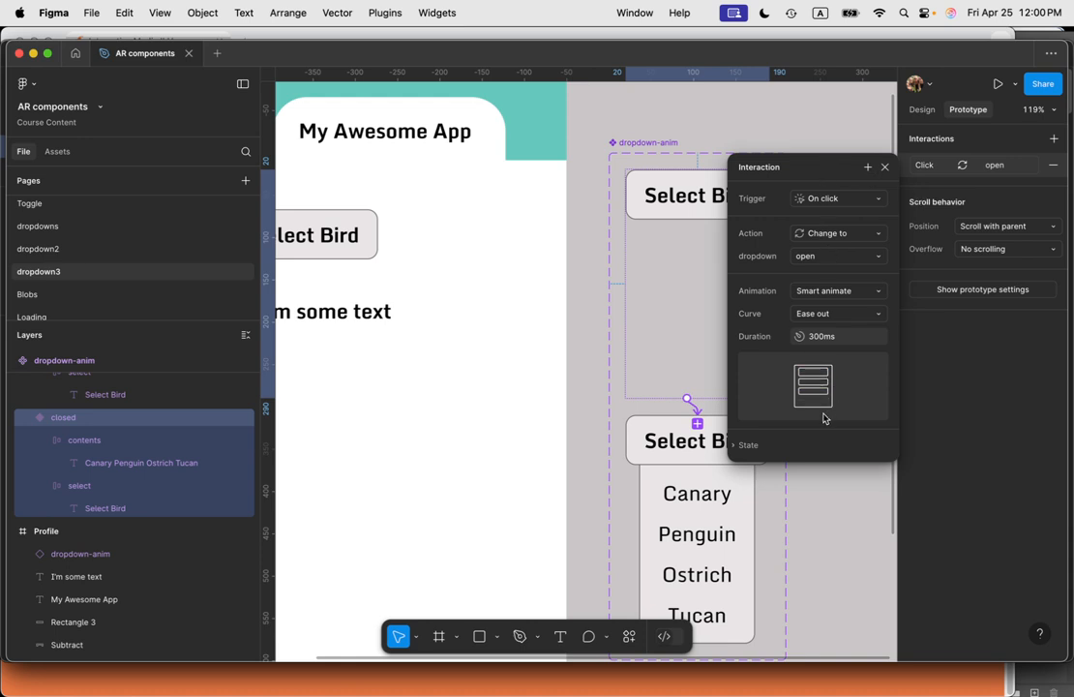
{"action": "left_click", "coordinate": [884, 167]}
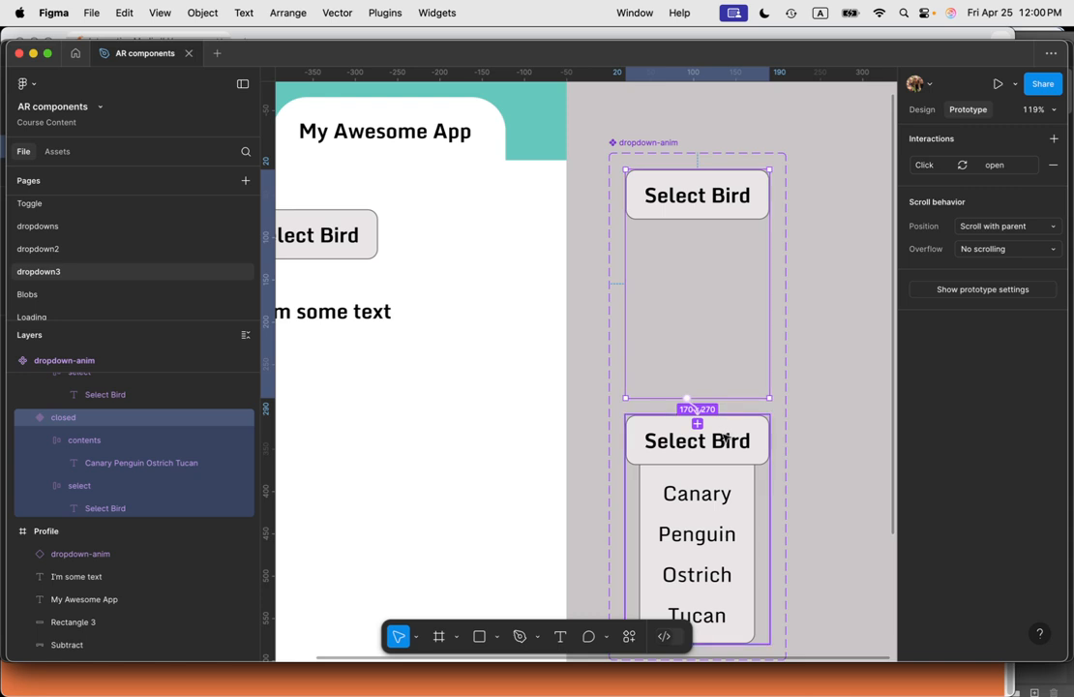
Step: Remove the Set dropdown animal action from the open variant's click interaction
{"action": "left_click", "coordinate": [743, 458]}
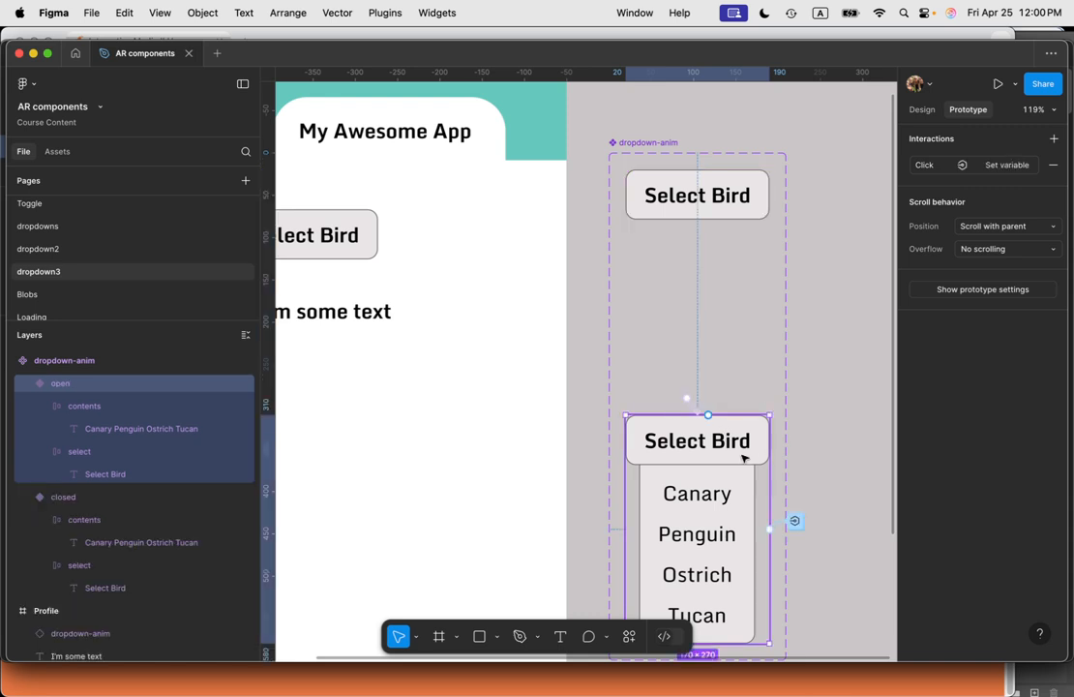
{"action": "left_click", "coordinate": [1010, 166]}
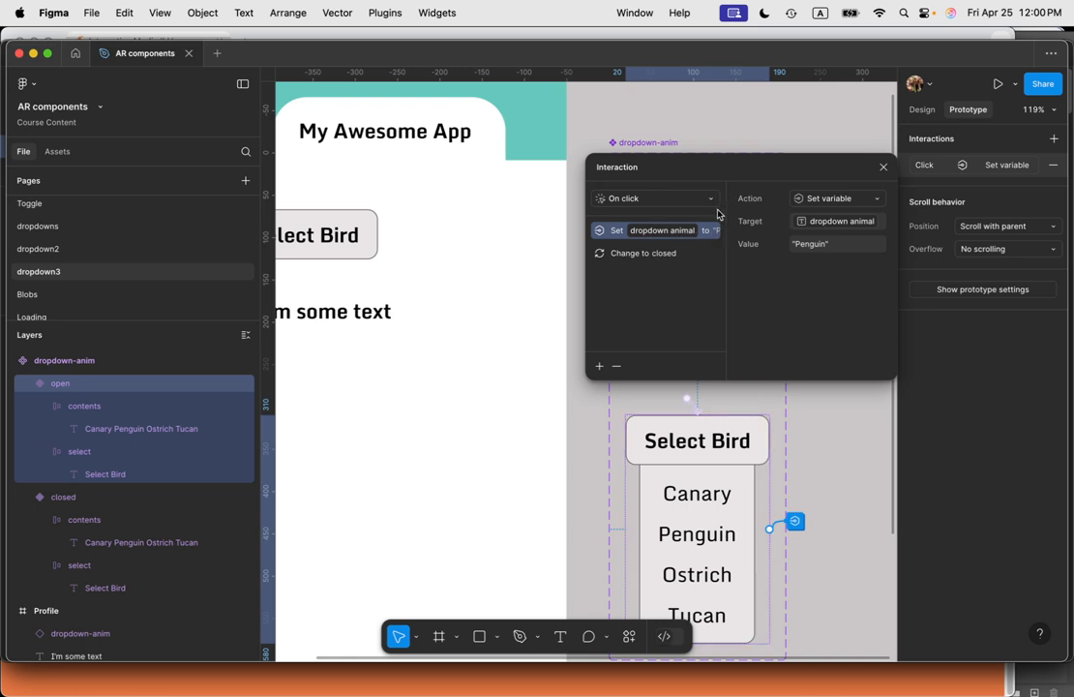
{"action": "left_click", "coordinate": [616, 366]}
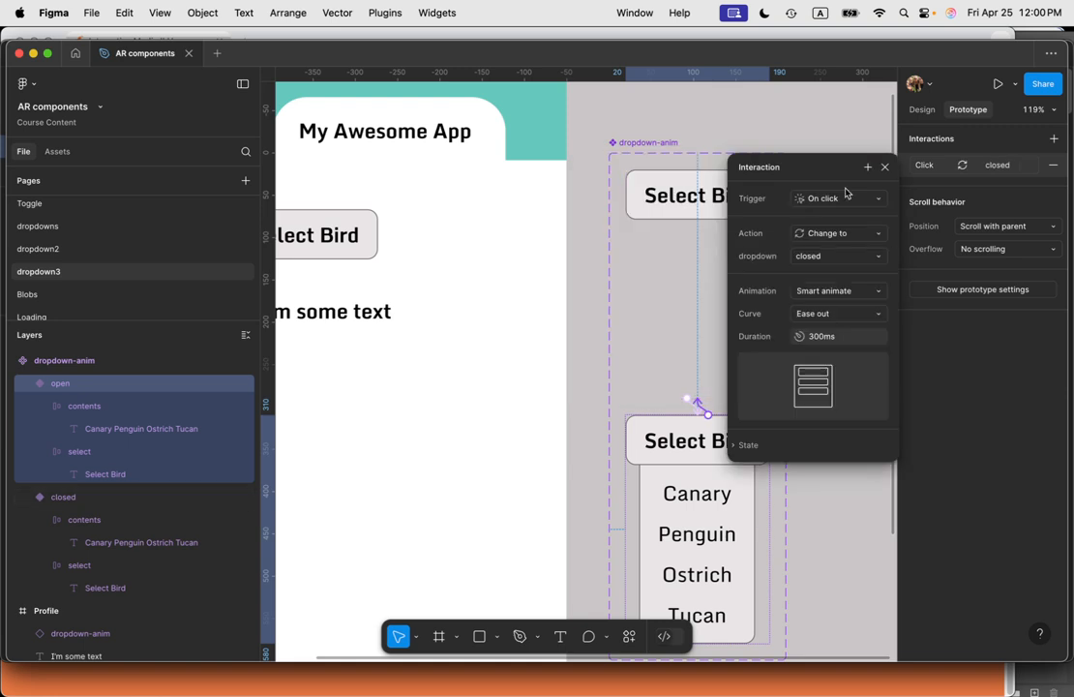
Step: Add a Set variable action to the open variant's click interaction setting select bird to "Penguin"
{"action": "left_click", "coordinate": [867, 167]}
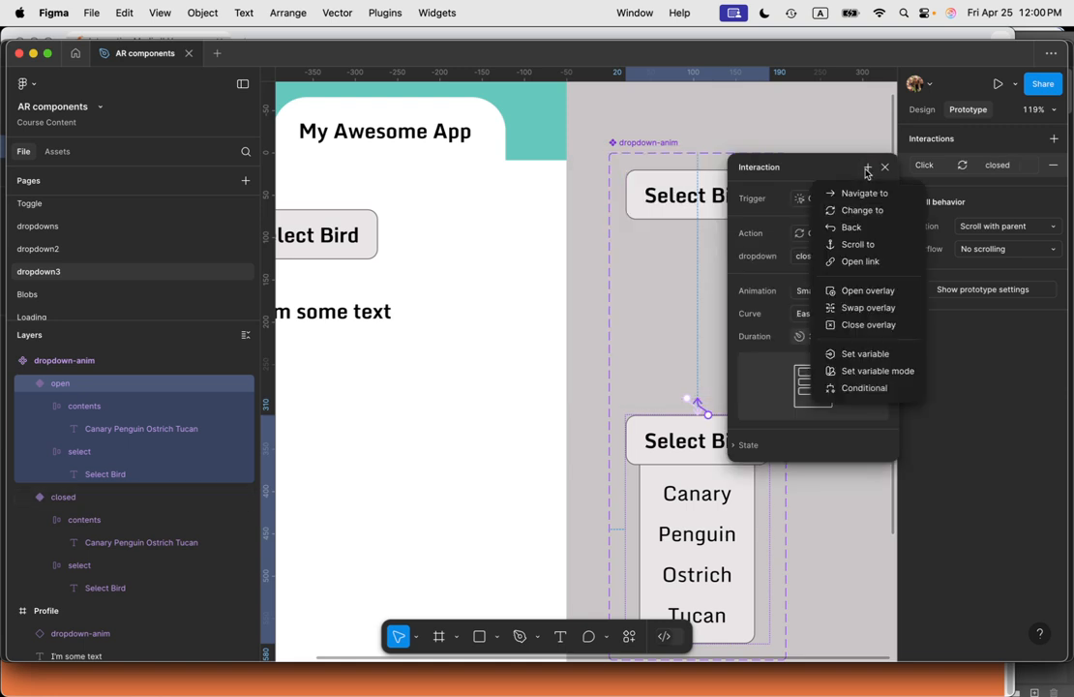
{"action": "left_click", "coordinate": [873, 355]}
{"action": "scroll", "coordinate": [861, 402], "scroll_direction": "down", "scroll_amount": 1}
{"action": "scroll", "coordinate": [861, 416], "scroll_direction": "down", "scroll_amount": 1}
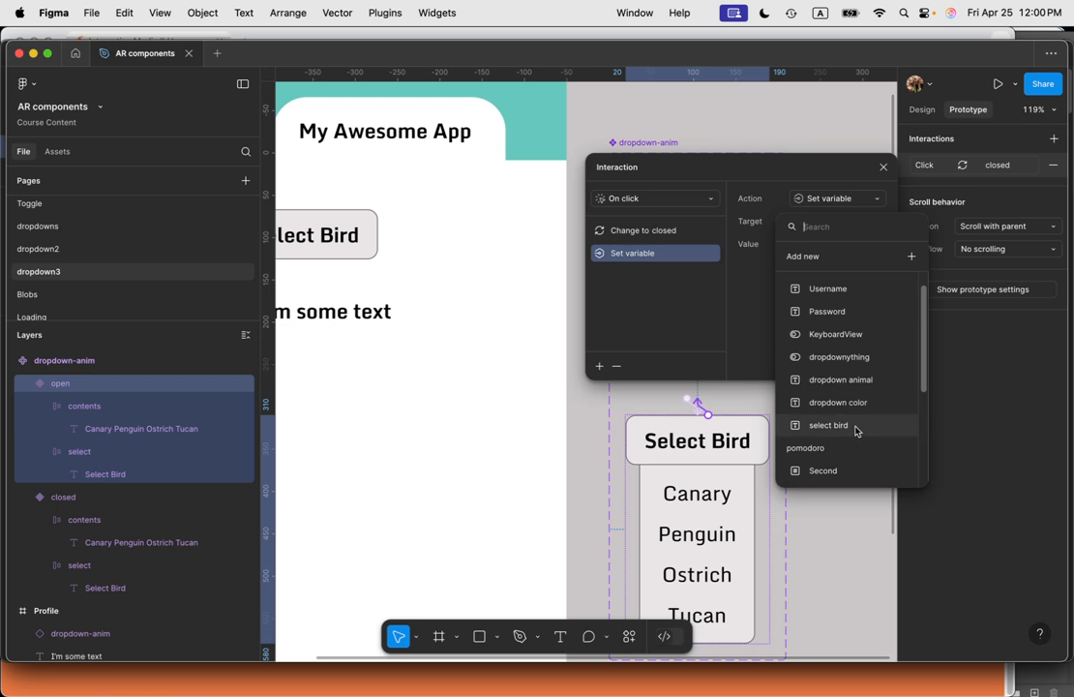
{"action": "left_click", "coordinate": [856, 427]}
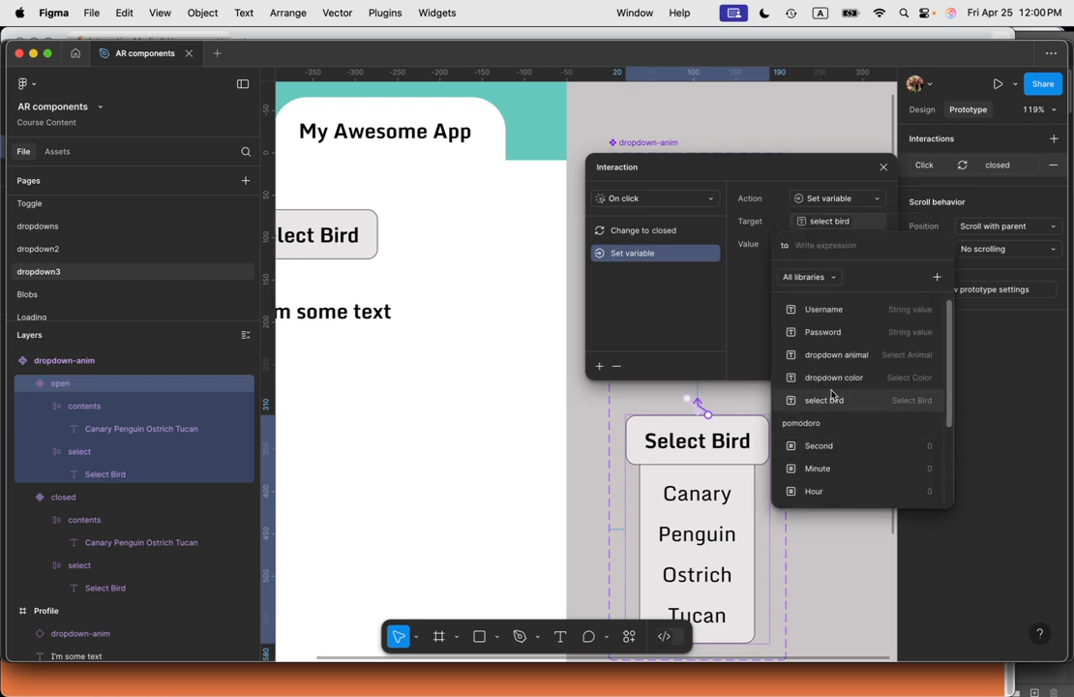
{"action": "type", "text": "Penguin"}
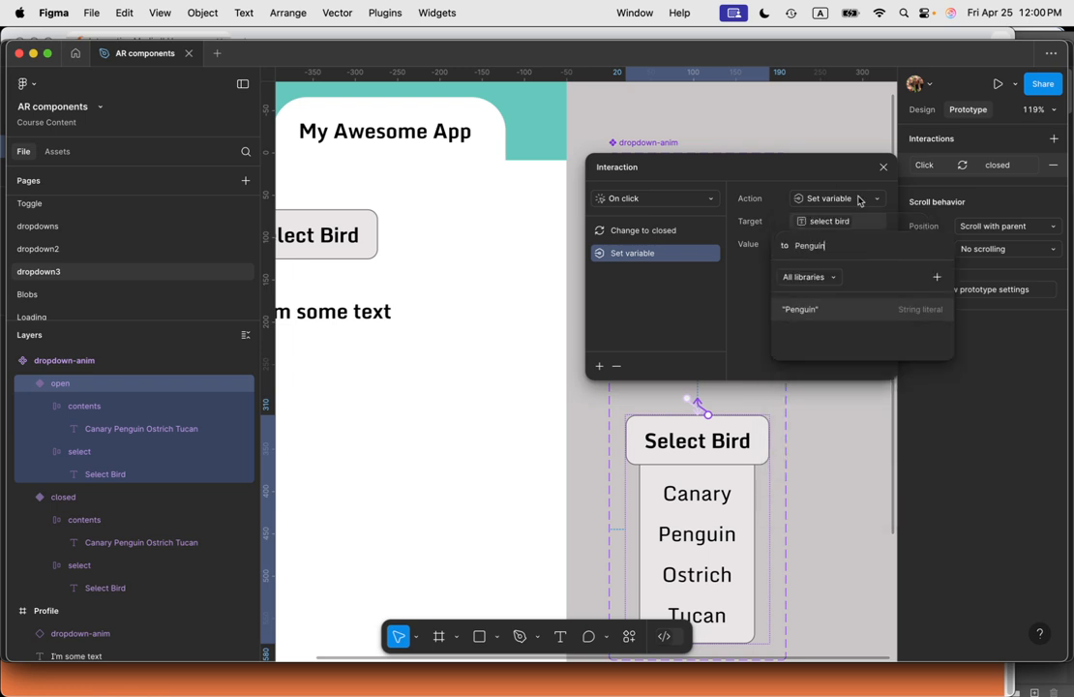
{"action": "left_click", "coordinate": [828, 309]}
{"action": "key", "text": "Return"}
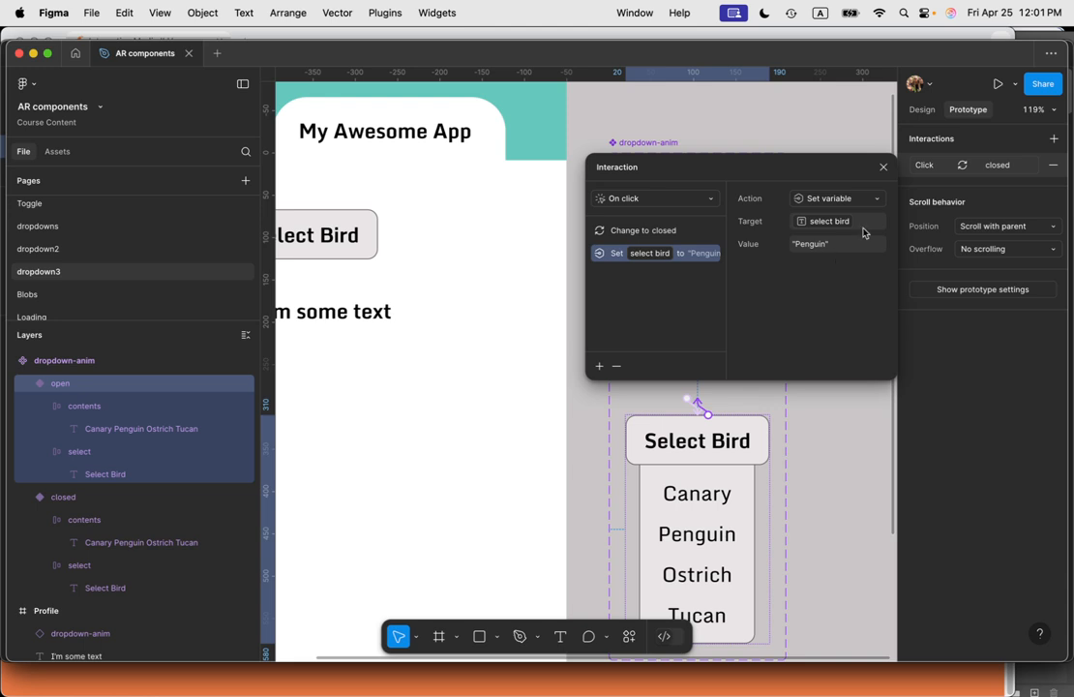
{"action": "left_click", "coordinate": [884, 169]}
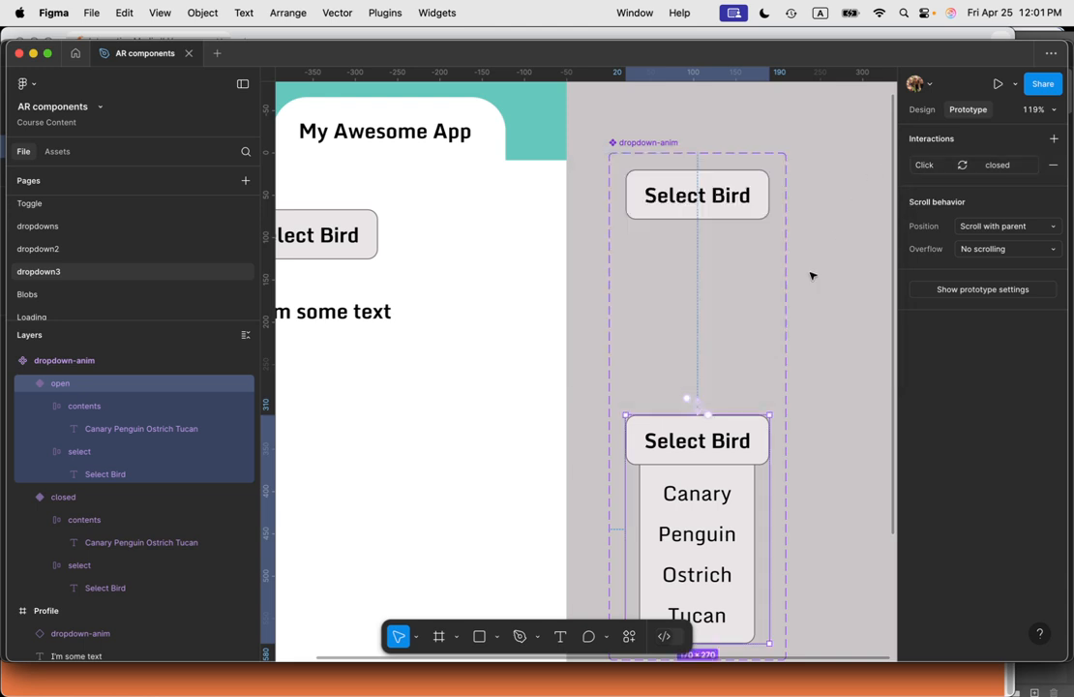
{"action": "scroll", "coordinate": [616, 292], "scroll_direction": "down", "scroll_amount": 1}
{"action": "scroll", "coordinate": [542, 290], "scroll_direction": "up", "scroll_amount": 3}
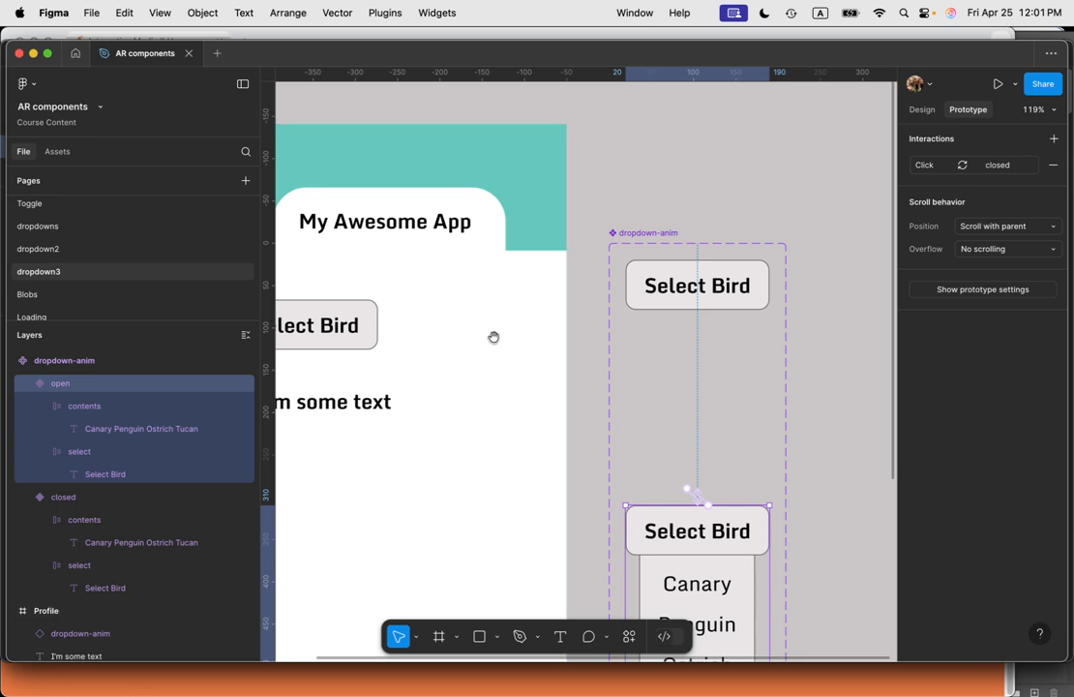
{"action": "scroll", "coordinate": [496, 340], "scroll_direction": "left", "scroll_amount": 5}
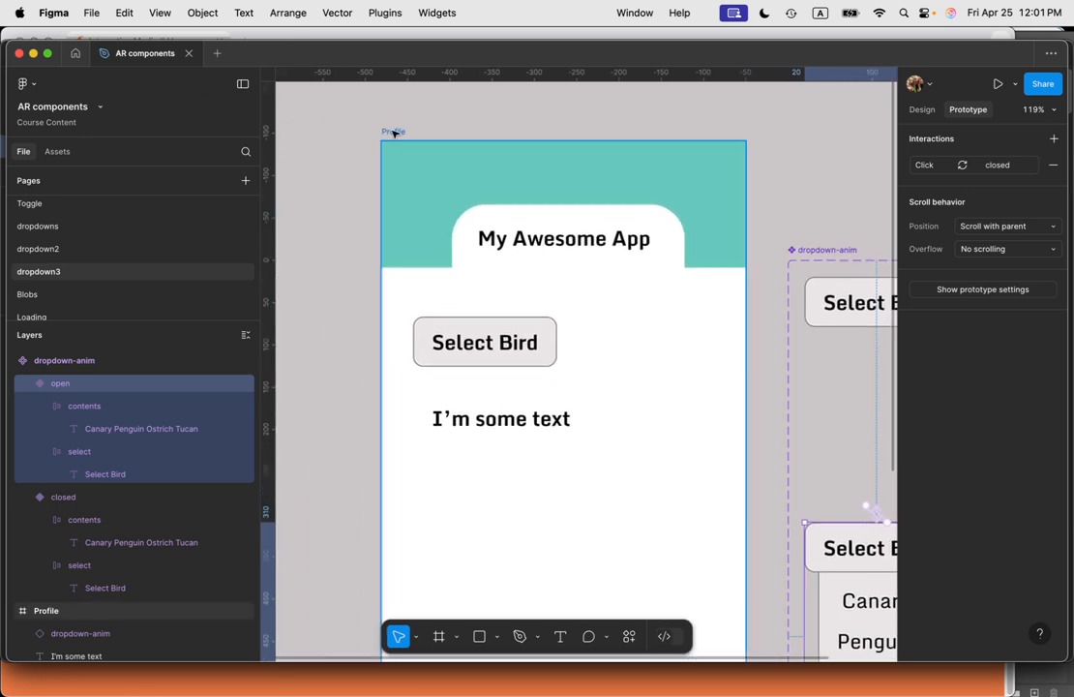
{"action": "left_click", "coordinate": [393, 132]}
{"action": "key", "text": "BackSpace"}
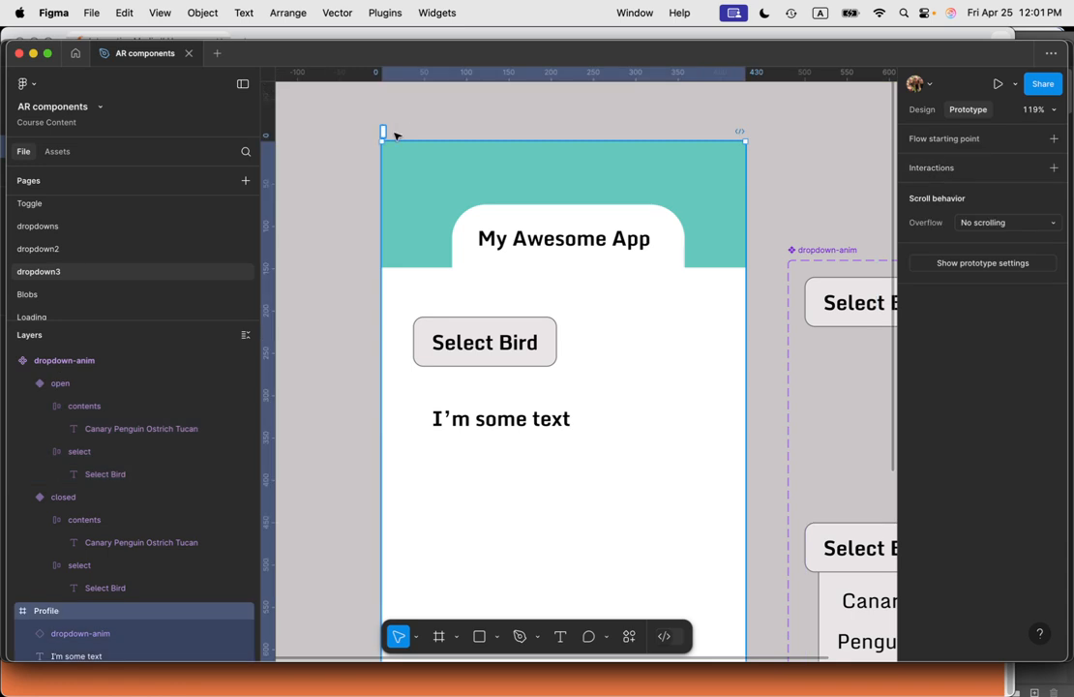
{"action": "left_click", "coordinate": [450, 109]}
{"action": "left_click", "coordinate": [409, 137]}
{"action": "key", "text": "ctrl+z"}
Step: Preview the Profile frame, open the dropdown, choose Penguin, and restart the prototype
{"action": "left_click", "coordinate": [408, 129]}
{"action": "left_click", "coordinate": [392, 133]}
{"action": "key", "text": "shift+space"}
{"action": "left_click", "coordinate": [357, 248]}
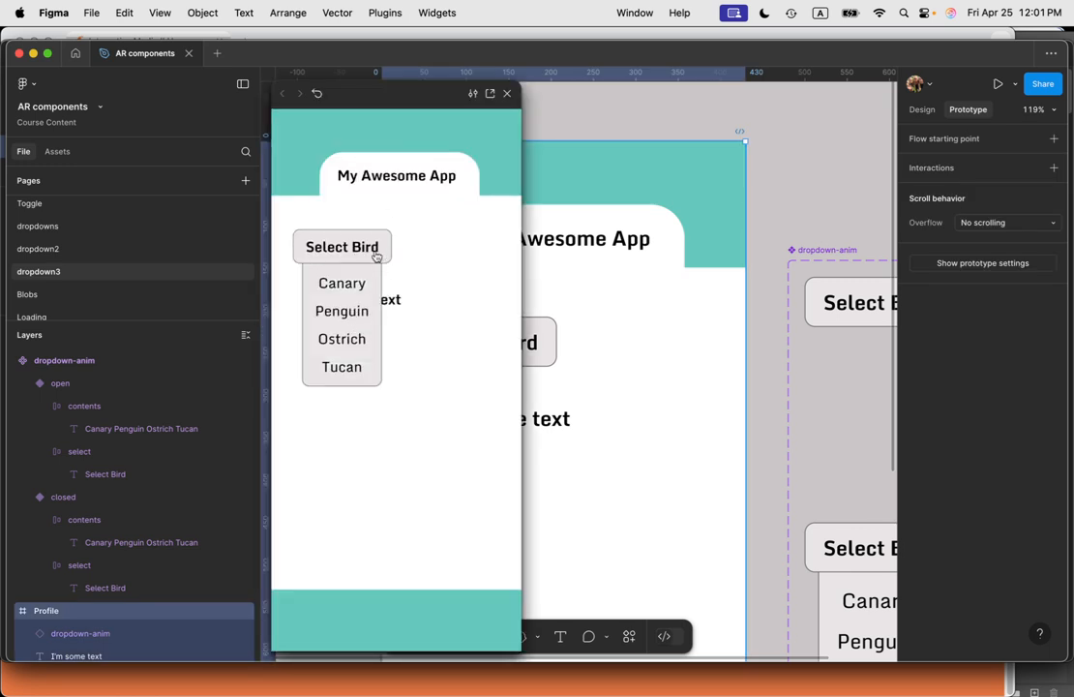
{"action": "left_click", "coordinate": [352, 248]}
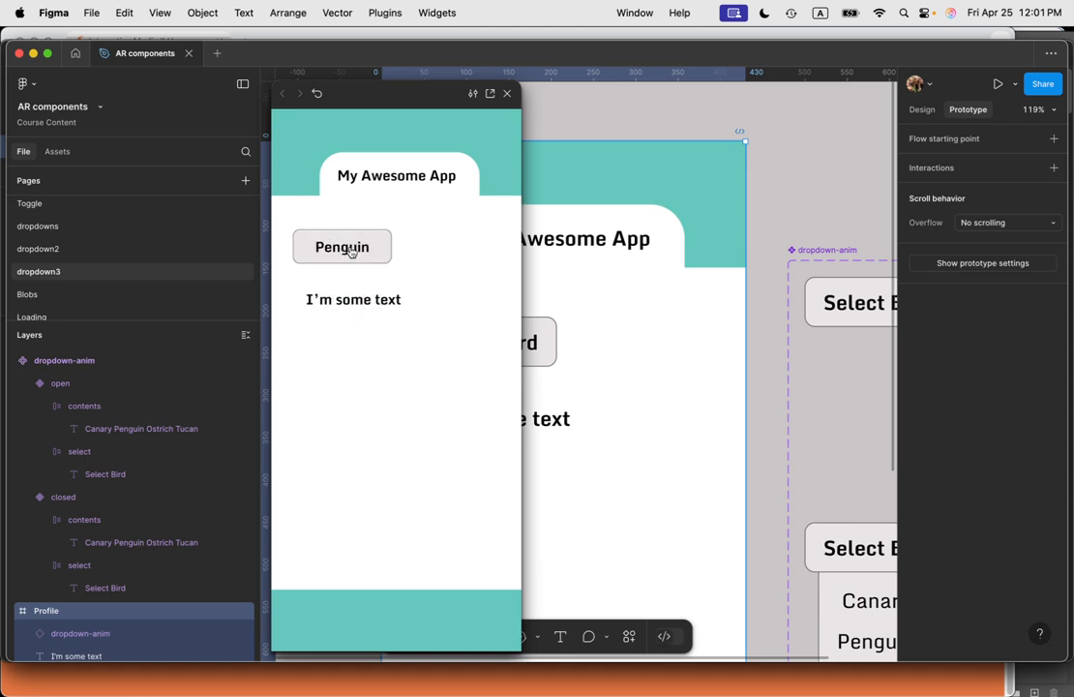
{"action": "left_click", "coordinate": [317, 94]}
Step: Toggle the dropdown open and closed again in the preview, then close the preview
{"action": "left_click", "coordinate": [360, 254]}
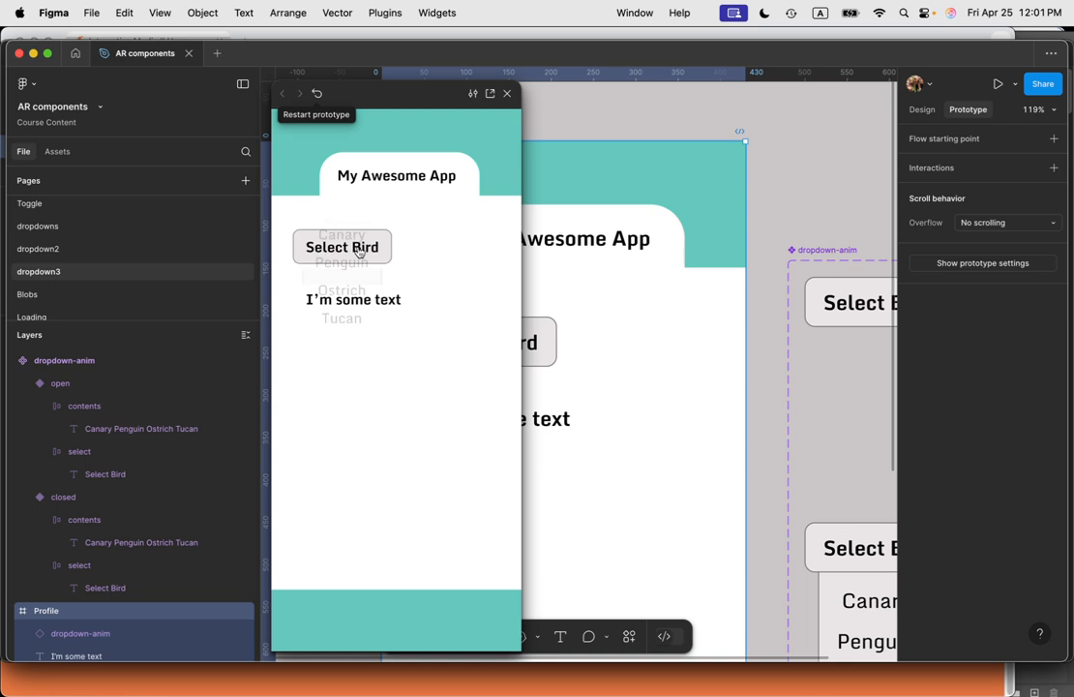
{"action": "left_click", "coordinate": [349, 365]}
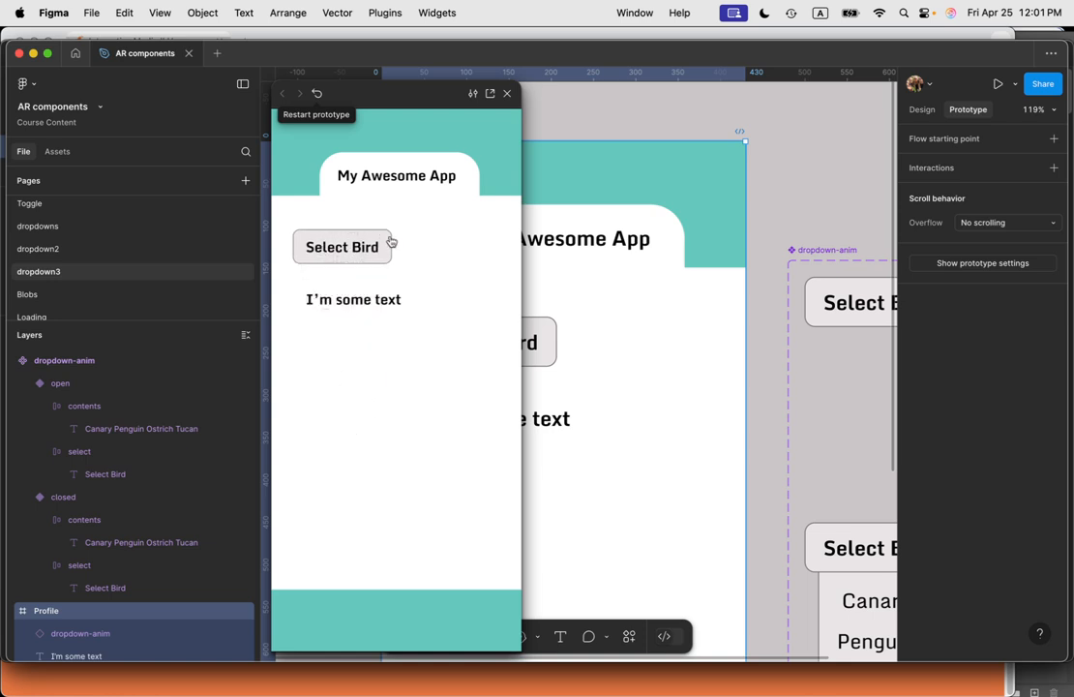
{"action": "left_click", "coordinate": [441, 250]}
{"action": "left_click_drag", "start_coordinate": [402, 88], "coordinate": [445, 98]}
{"action": "left_click", "coordinate": [548, 103]}
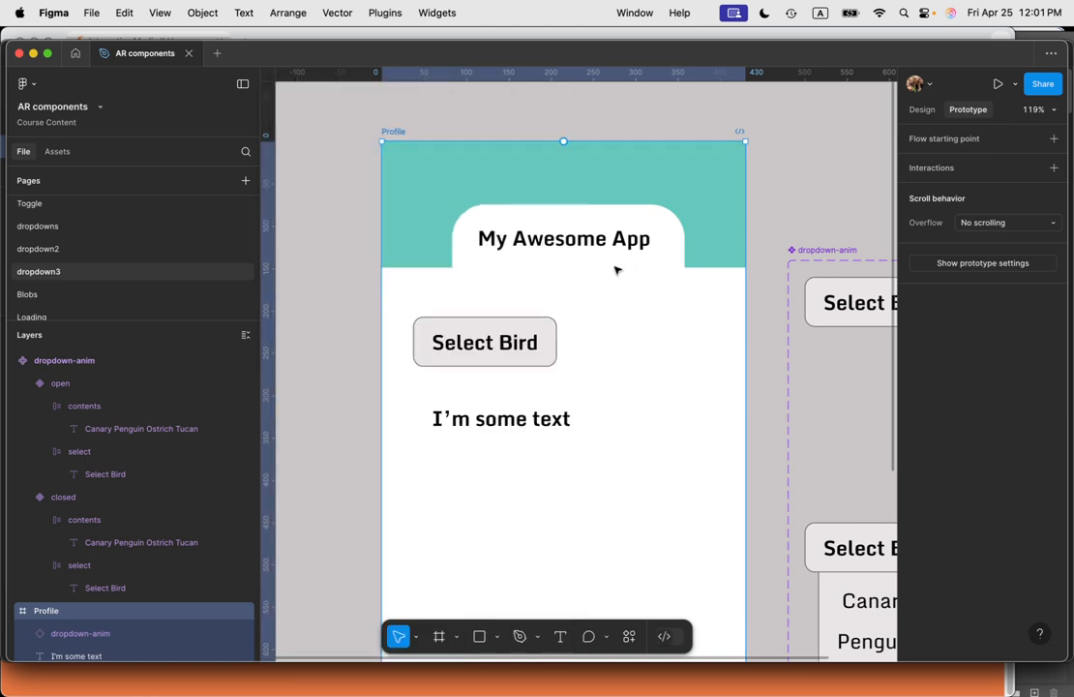
Step: Drag the closed variant's select frame out of the component onto the empty canvas beside it
{"action": "scroll", "coordinate": [616, 269], "scroll_direction": "down", "scroll_amount": 5}
{"action": "scroll", "coordinate": [626, 281], "scroll_direction": "down", "scroll_amount": 2}
{"action": "scroll", "coordinate": [647, 303], "scroll_direction": "down", "scroll_amount": 6}
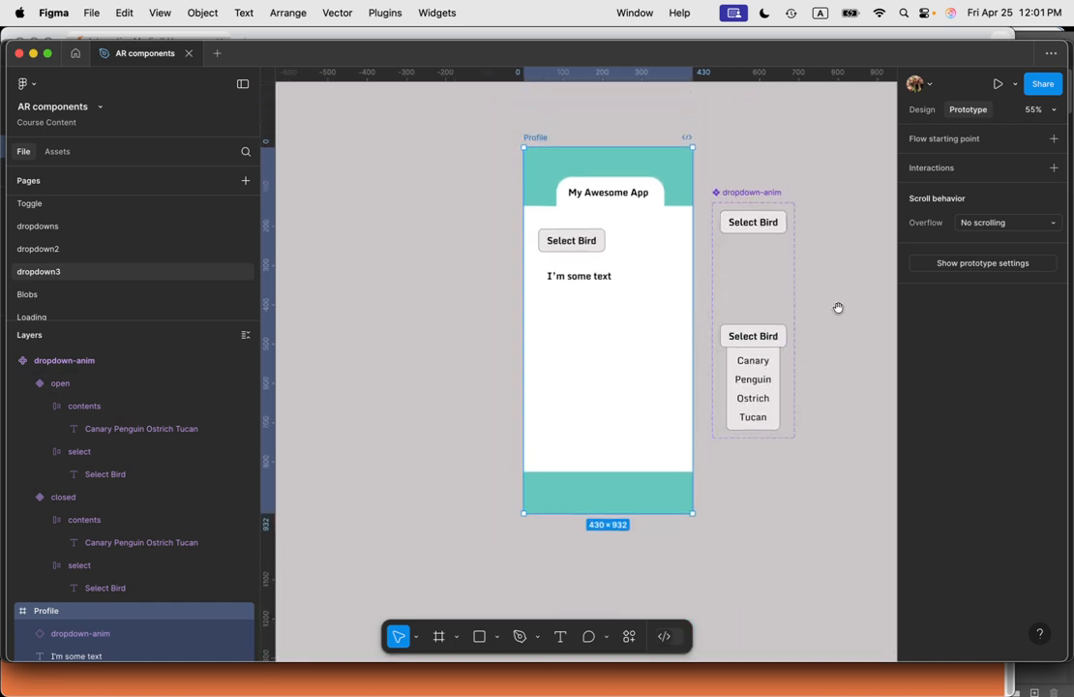
{"action": "left_click_drag", "start_coordinate": [837, 300], "coordinate": [538, 298]}
{"action": "left_click", "coordinate": [685, 296]}
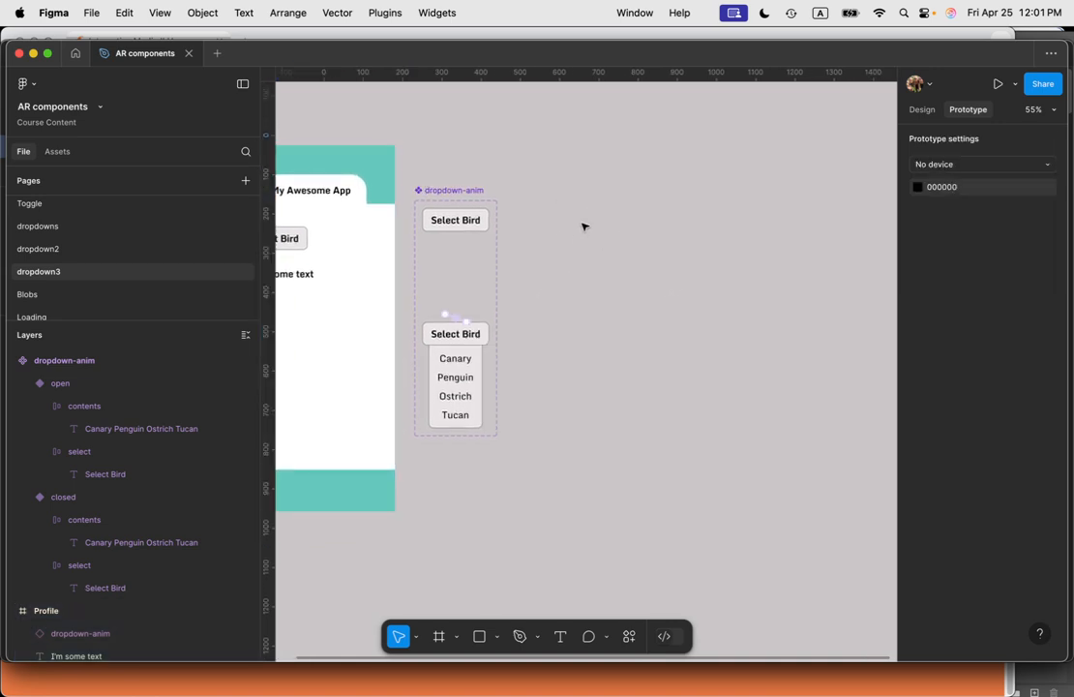
{"action": "left_click", "coordinate": [453, 220]}
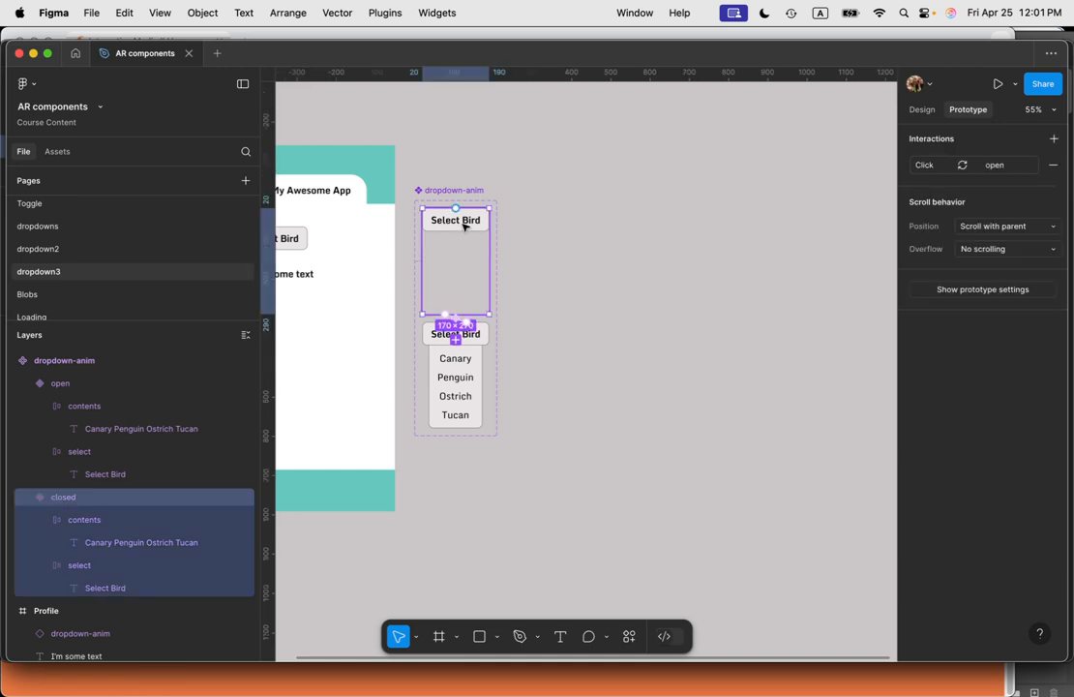
{"action": "left_click", "coordinate": [455, 221]}
{"action": "left_click_drag", "start_coordinate": [473, 224], "coordinate": [613, 256]}
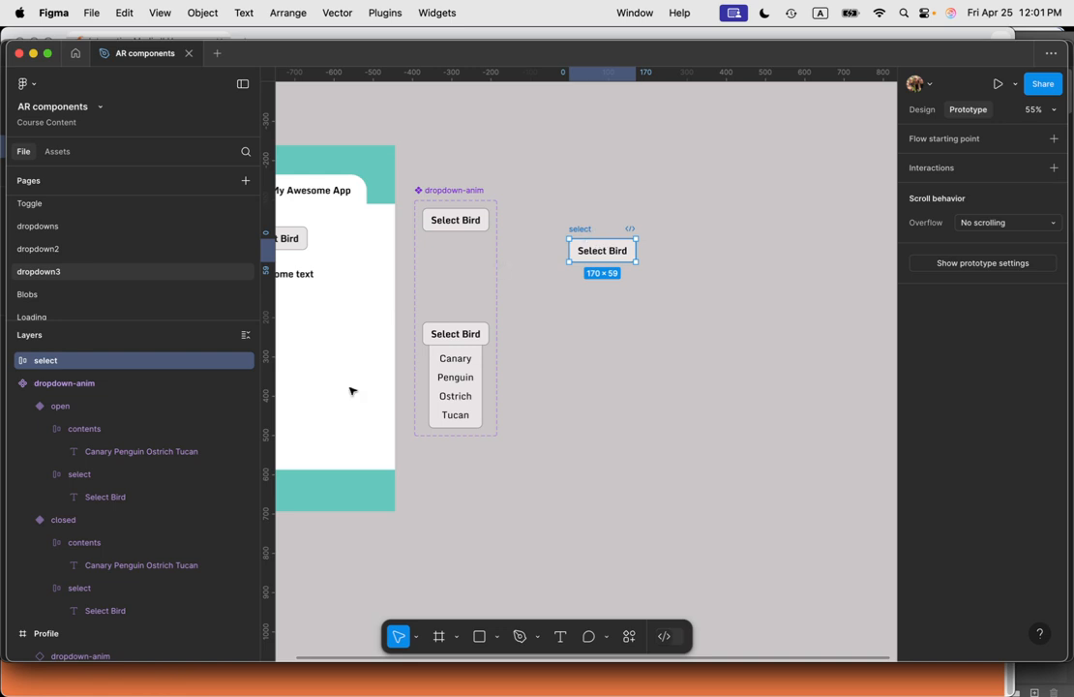
Step: Move the detached select frame up on the canvas and turn it into its own component
{"action": "left_click", "coordinate": [14, 383]}
{"action": "left_click", "coordinate": [678, 336]}
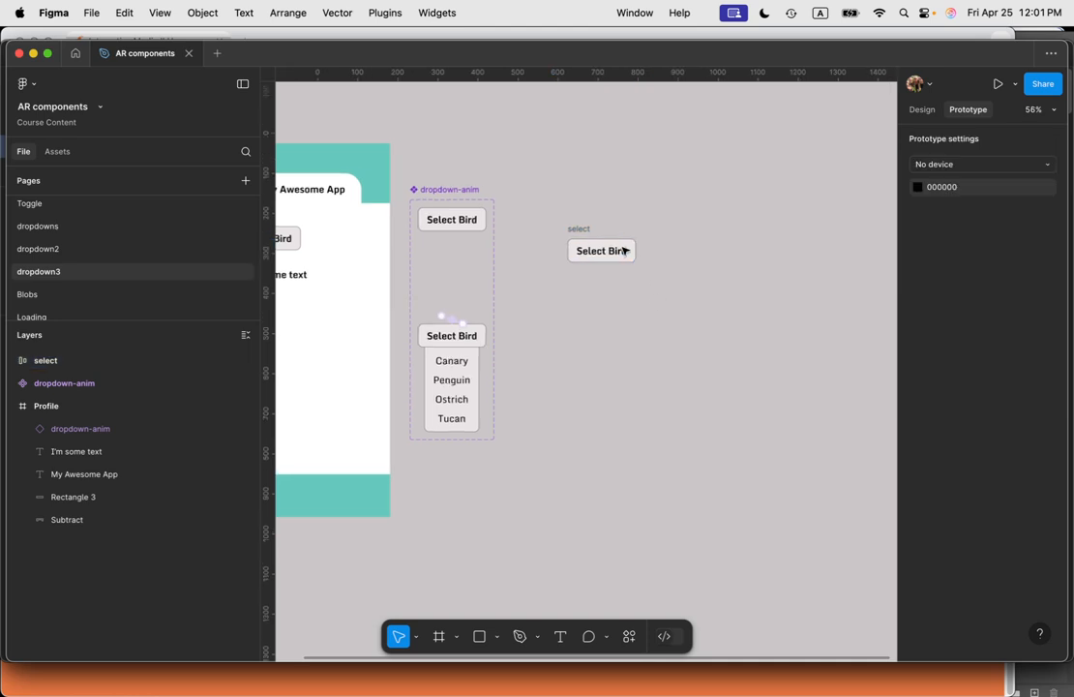
{"action": "scroll", "coordinate": [619, 252], "scroll_direction": "up", "scroll_amount": 5}
{"action": "left_click", "coordinate": [607, 257]}
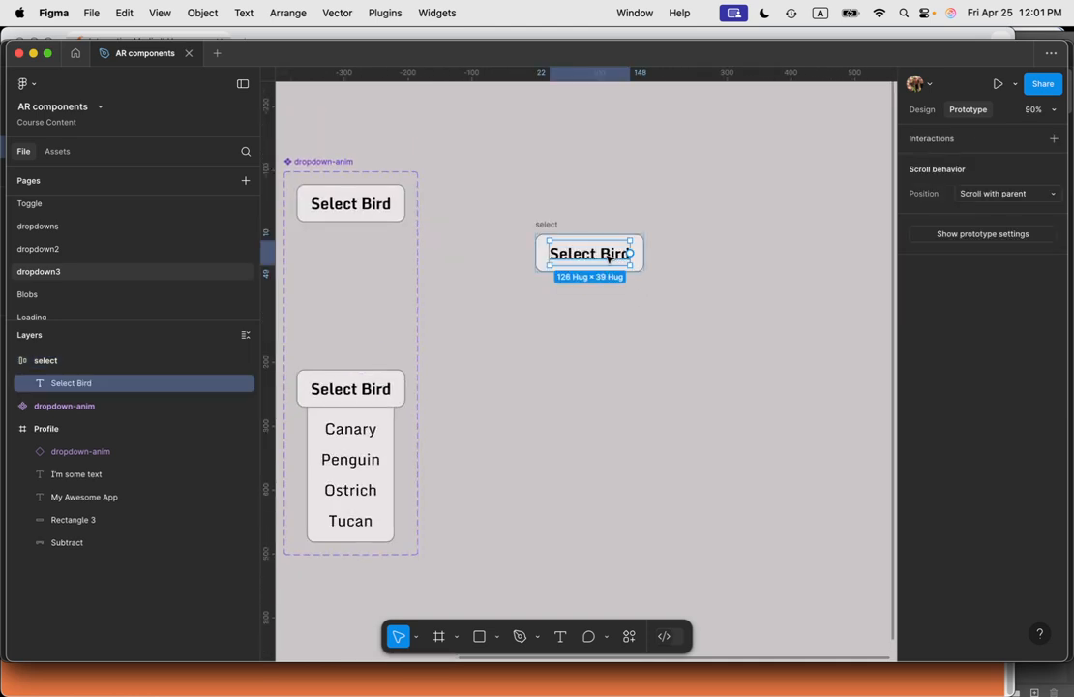
{"action": "left_click", "coordinate": [565, 219]}
{"action": "left_click", "coordinate": [546, 224]}
{"action": "left_click_drag", "start_coordinate": [547, 227], "coordinate": [553, 183]}
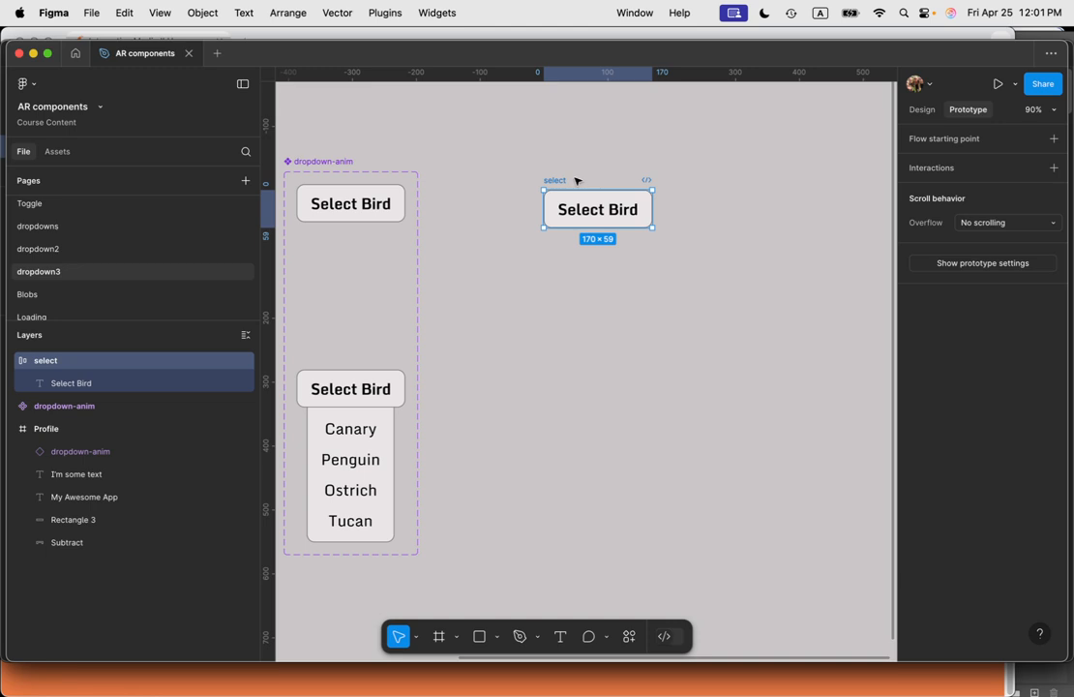
{"action": "key", "text": "super+alt+k"}
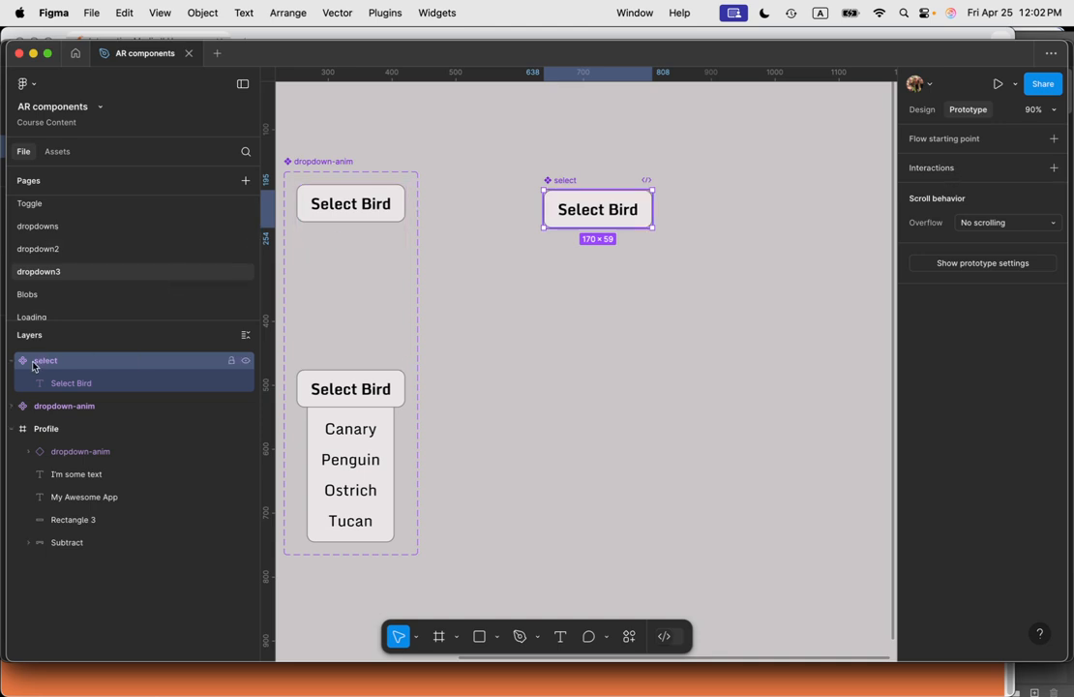
Step: Add a text property named Reptile with value Default to the select component
{"action": "left_click", "coordinate": [924, 111]}
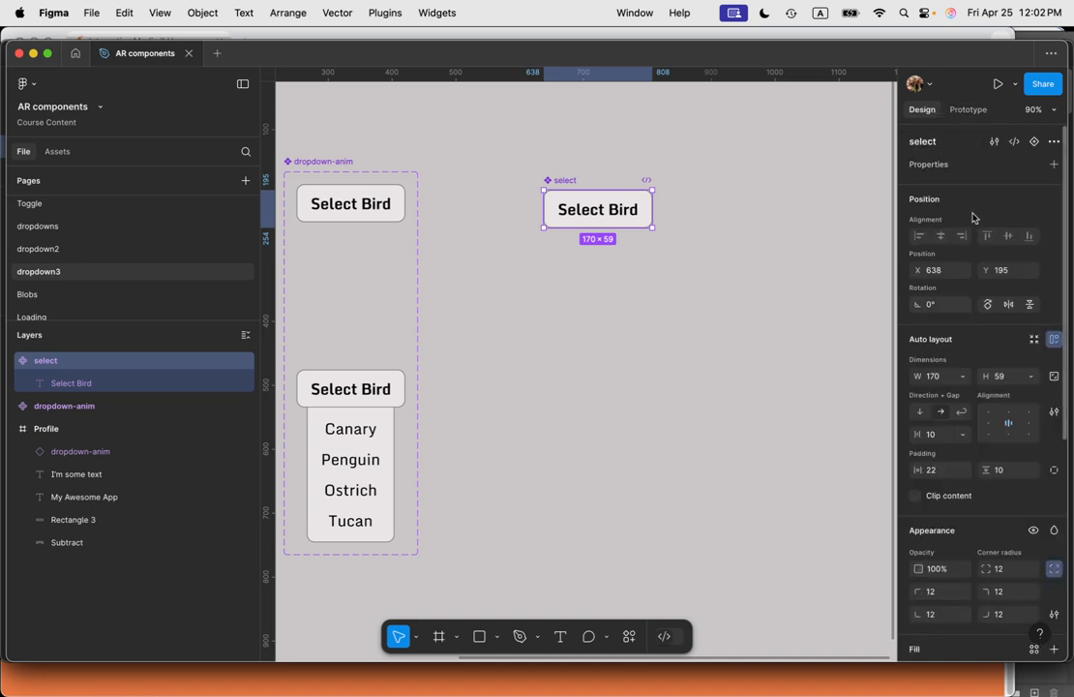
{"action": "double_click", "coordinate": [942, 144]}
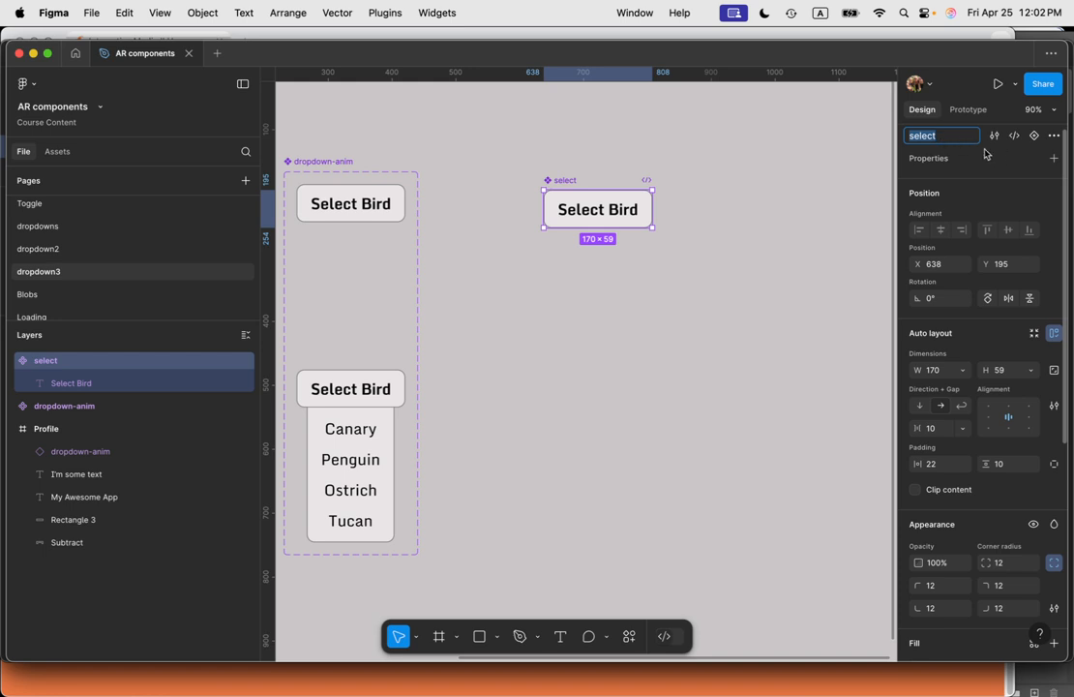
{"action": "left_click", "coordinate": [1054, 158]}
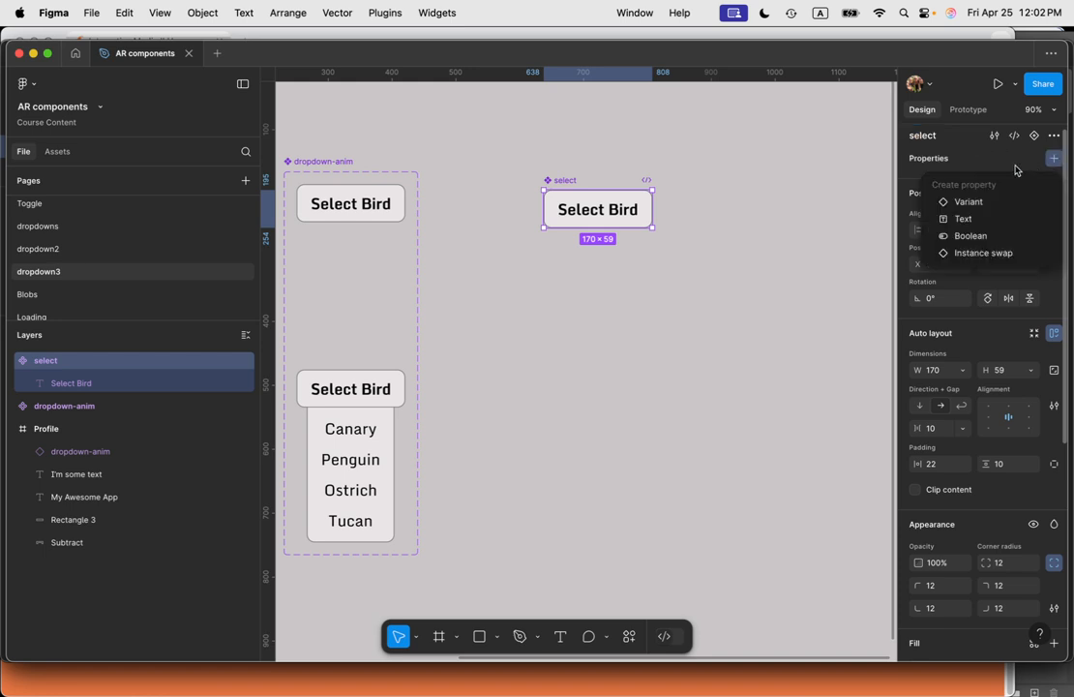
{"action": "left_click", "coordinate": [971, 220]}
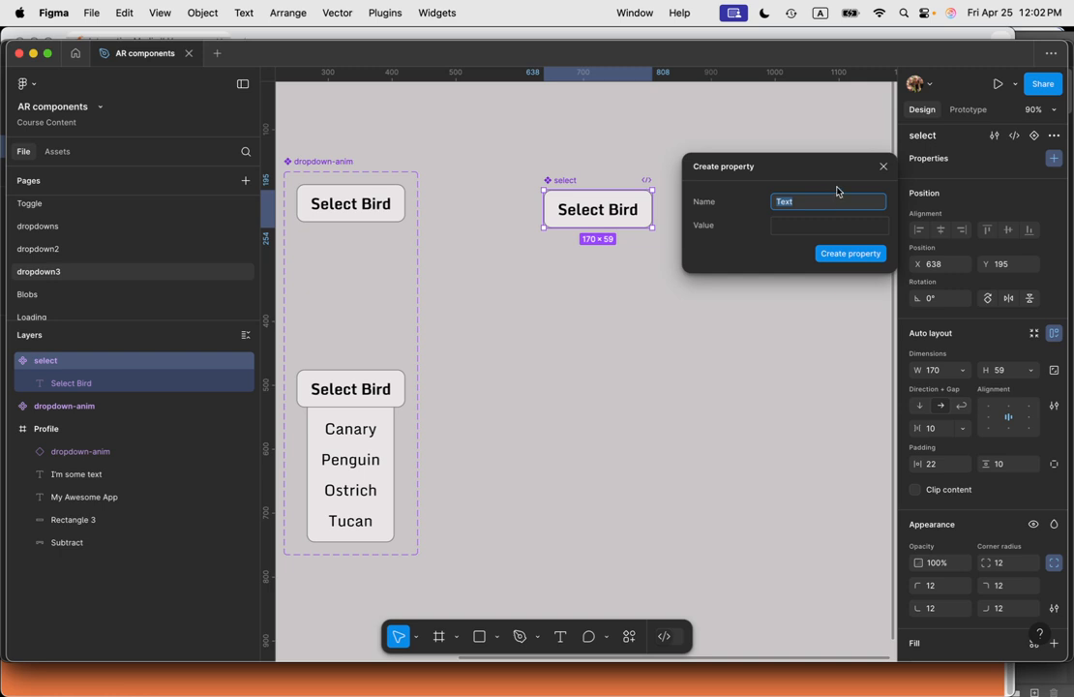
{"action": "type", "text": "Reptile"}
{"action": "key", "text": "Tab"}
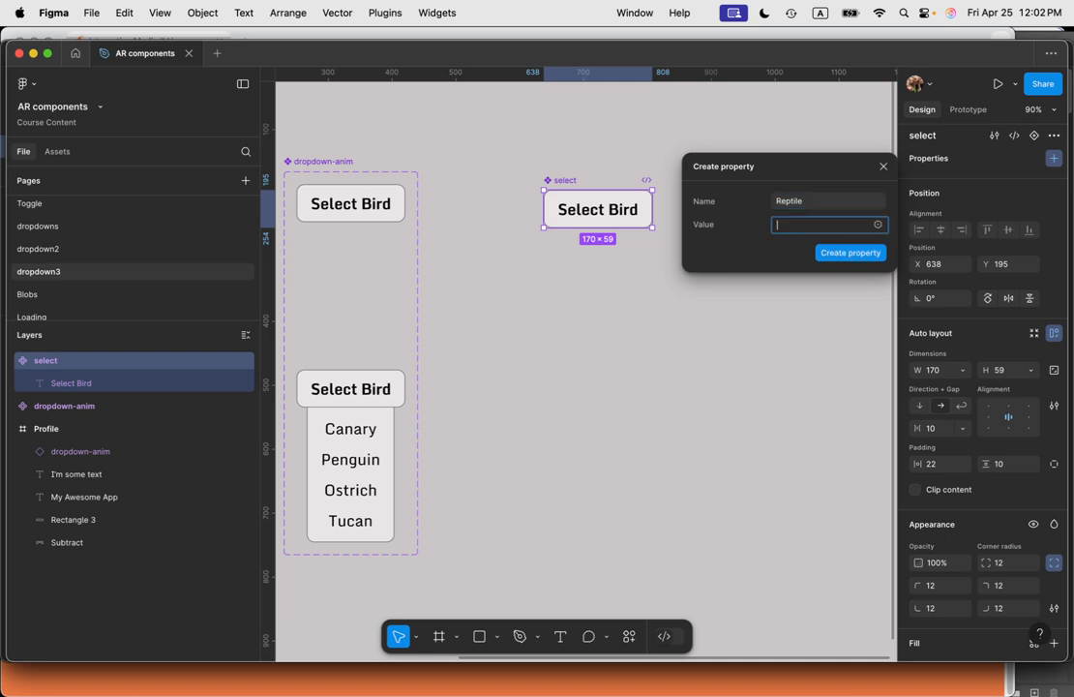
{"action": "type", "text": "Default"}
{"action": "left_click", "coordinate": [871, 253]}
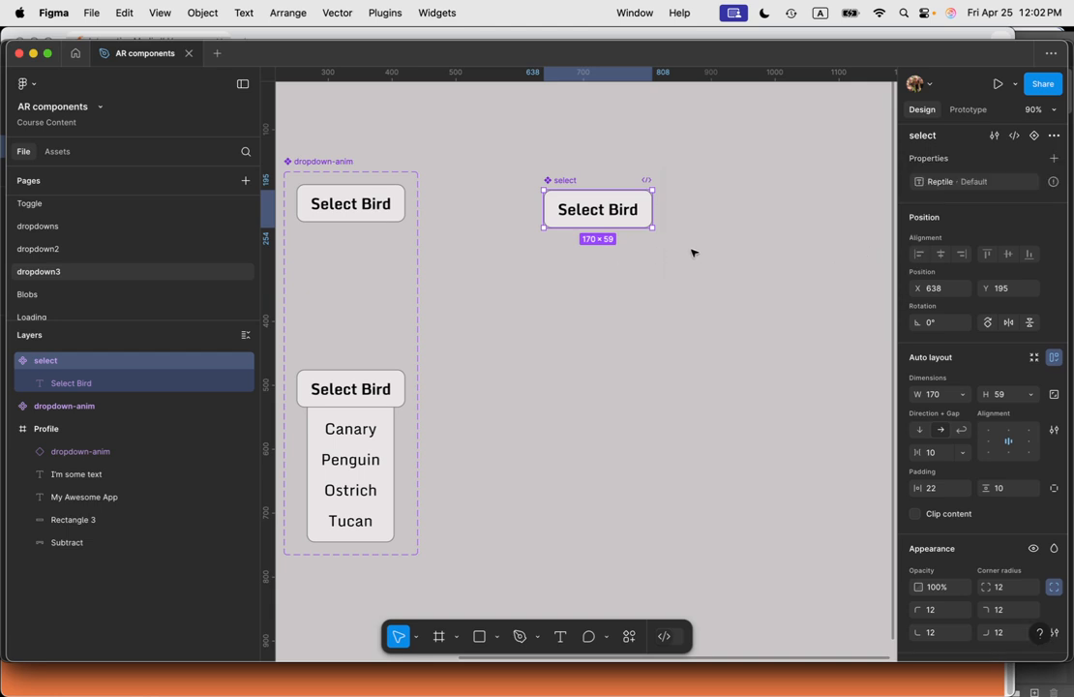
{"action": "double_click", "coordinate": [619, 210]}
{"action": "double_click", "coordinate": [621, 212]}
{"action": "key", "text": "Escape"}
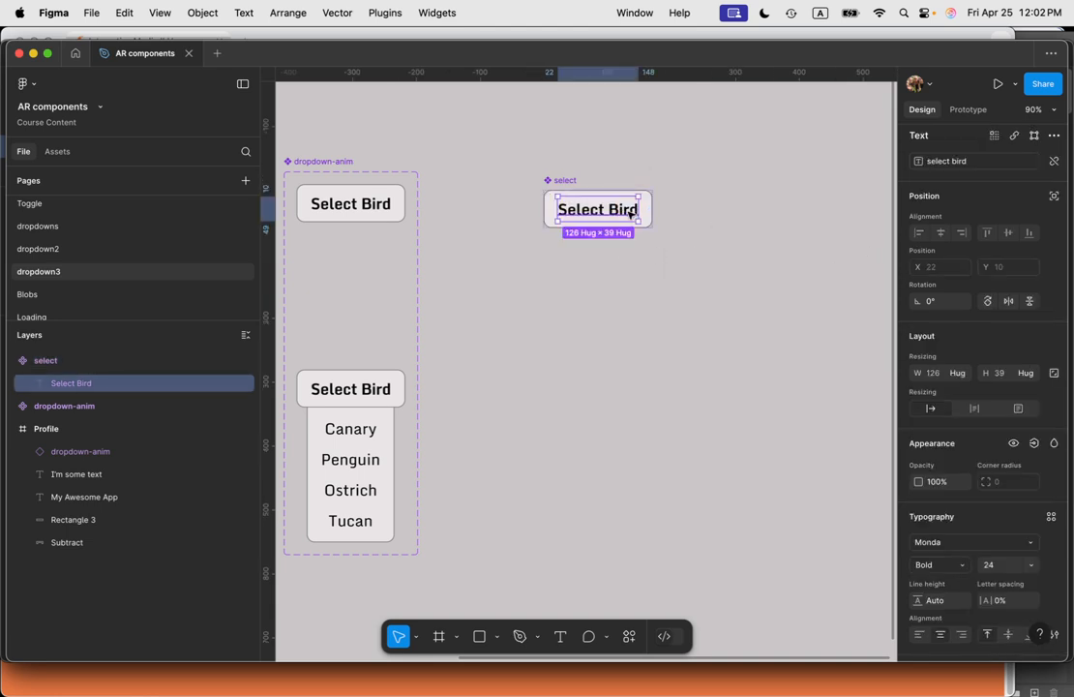
{"action": "left_click", "coordinate": [781, 251]}
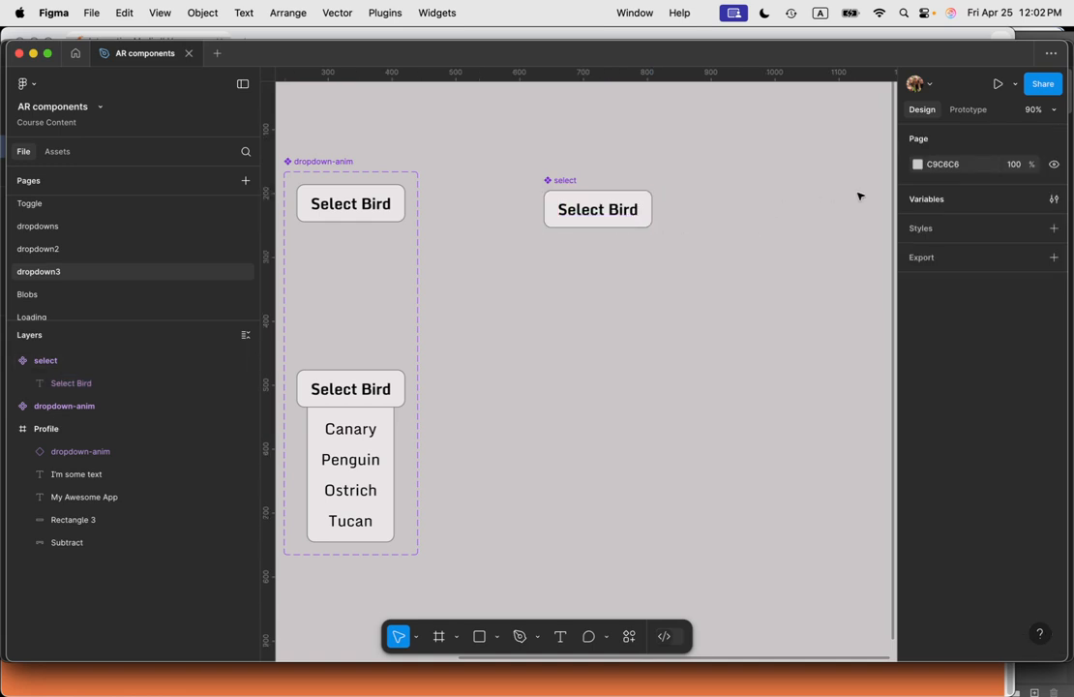
Step: Create a string variable named select reptile with the value Select Reptile
{"action": "left_click", "coordinate": [1053, 199]}
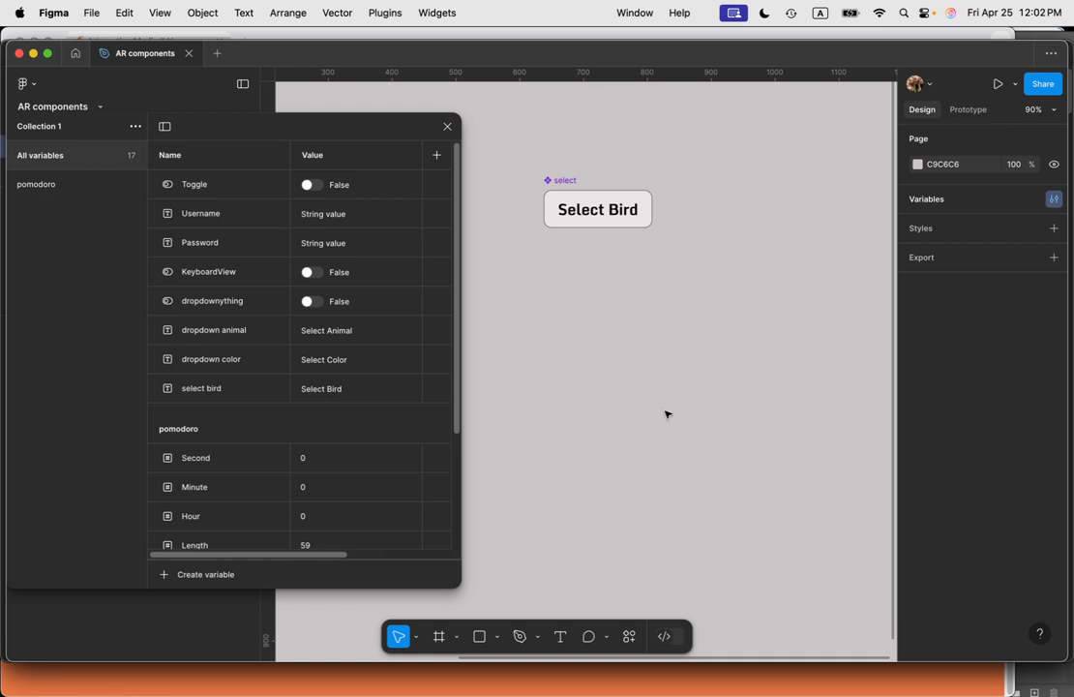
{"action": "scroll", "coordinate": [261, 492], "scroll_direction": "down", "scroll_amount": 5}
{"action": "left_click", "coordinate": [189, 576]}
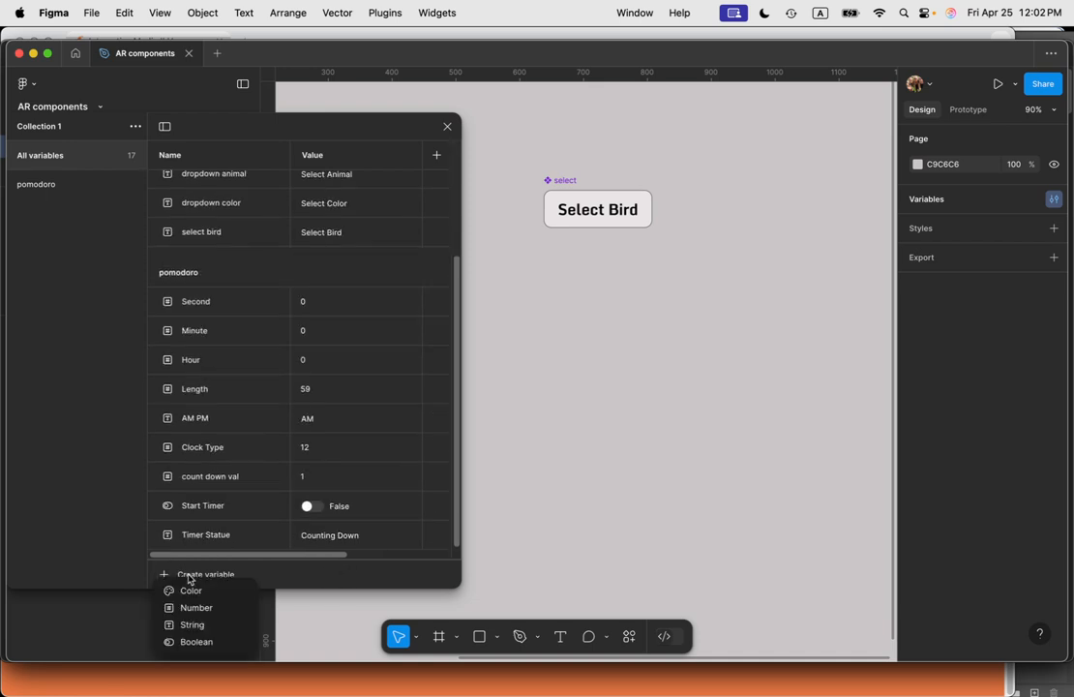
{"action": "left_click", "coordinate": [214, 626]}
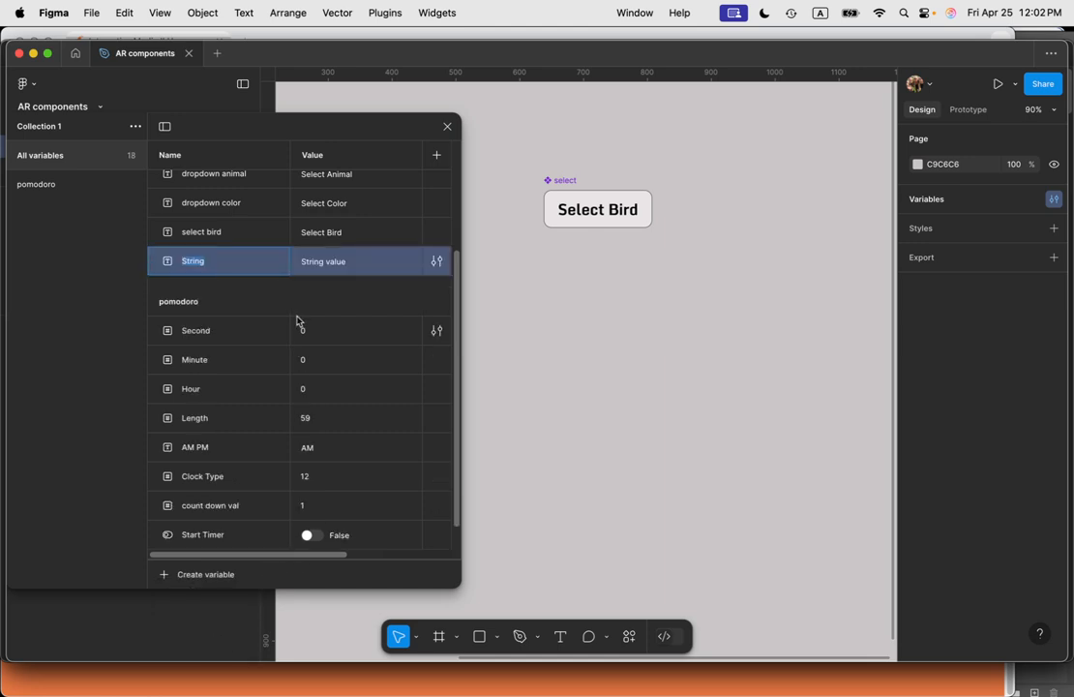
{"action": "type", "text": "select reptile"}
{"action": "left_click", "coordinate": [336, 262]}
{"action": "type", "text": "Select Rept"}
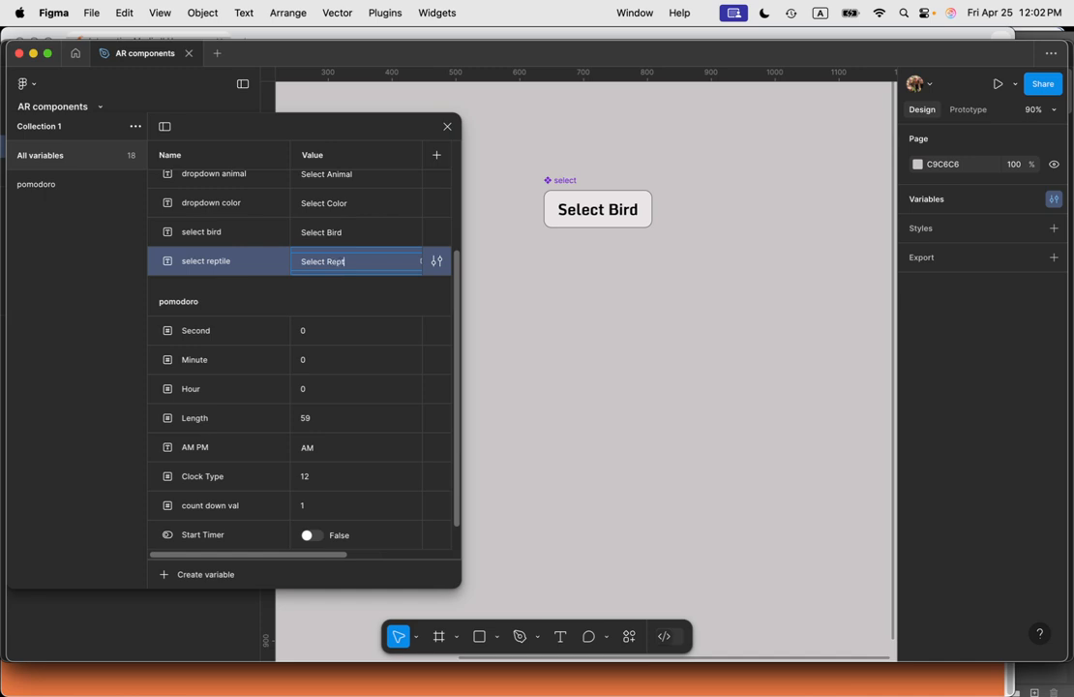
{"action": "left_click", "coordinate": [490, 282]}
Step: Bind the select component's text layer to the select reptile variable
{"action": "left_click", "coordinate": [580, 212]}
{"action": "double_click", "coordinate": [600, 208]}
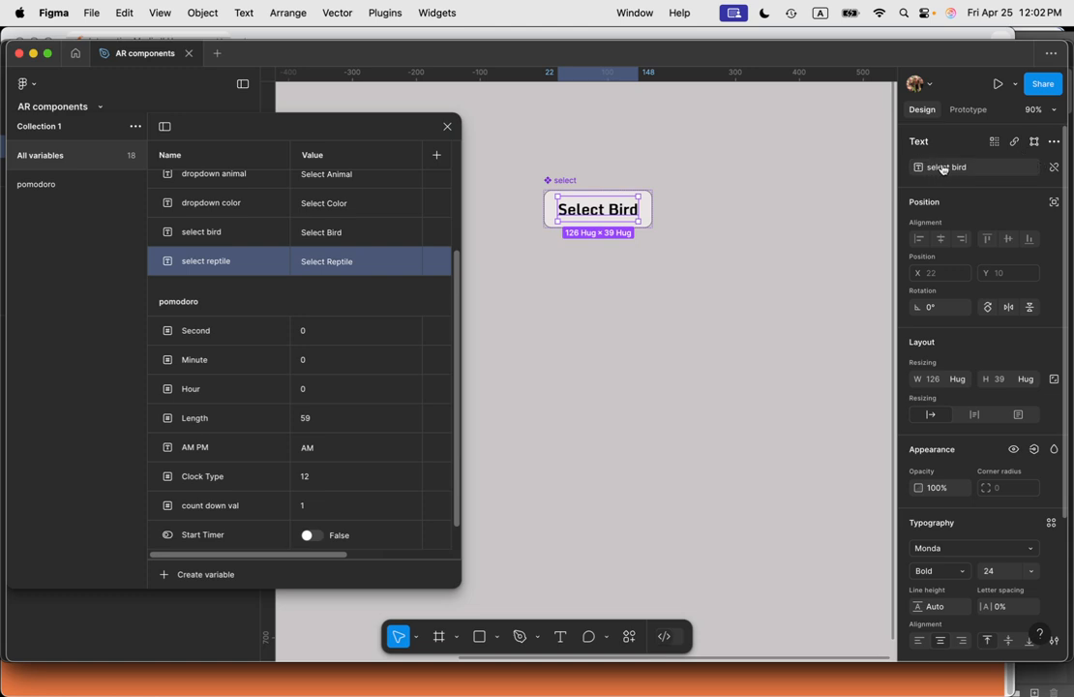
{"action": "left_click", "coordinate": [1055, 168]}
{"action": "left_click", "coordinate": [974, 174]}
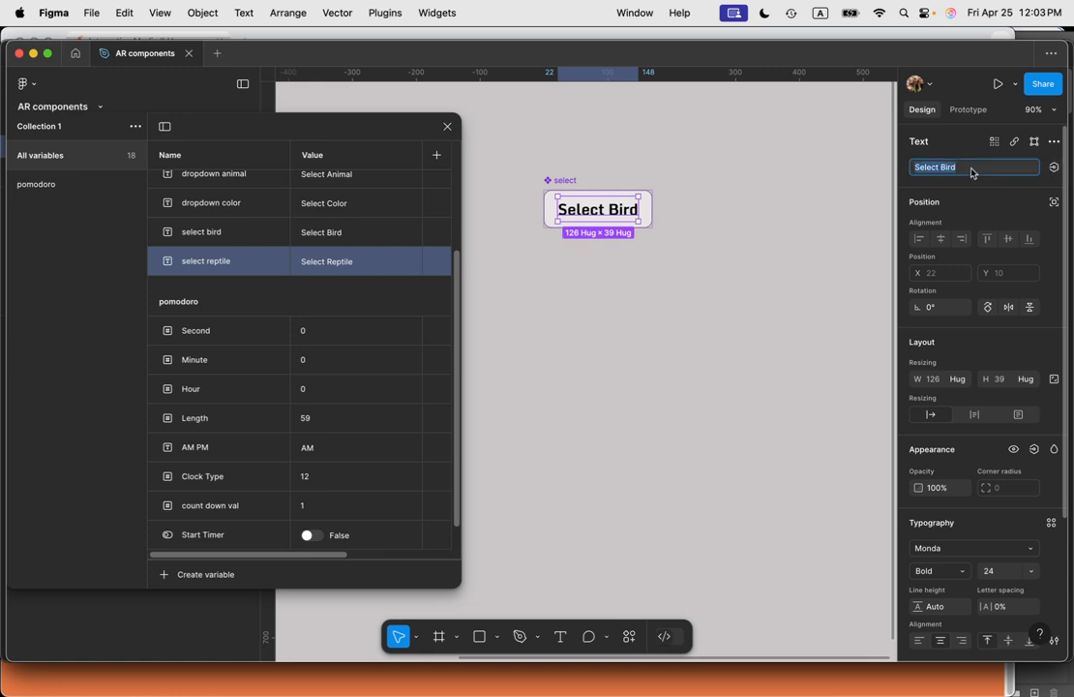
{"action": "left_click", "coordinate": [1054, 170]}
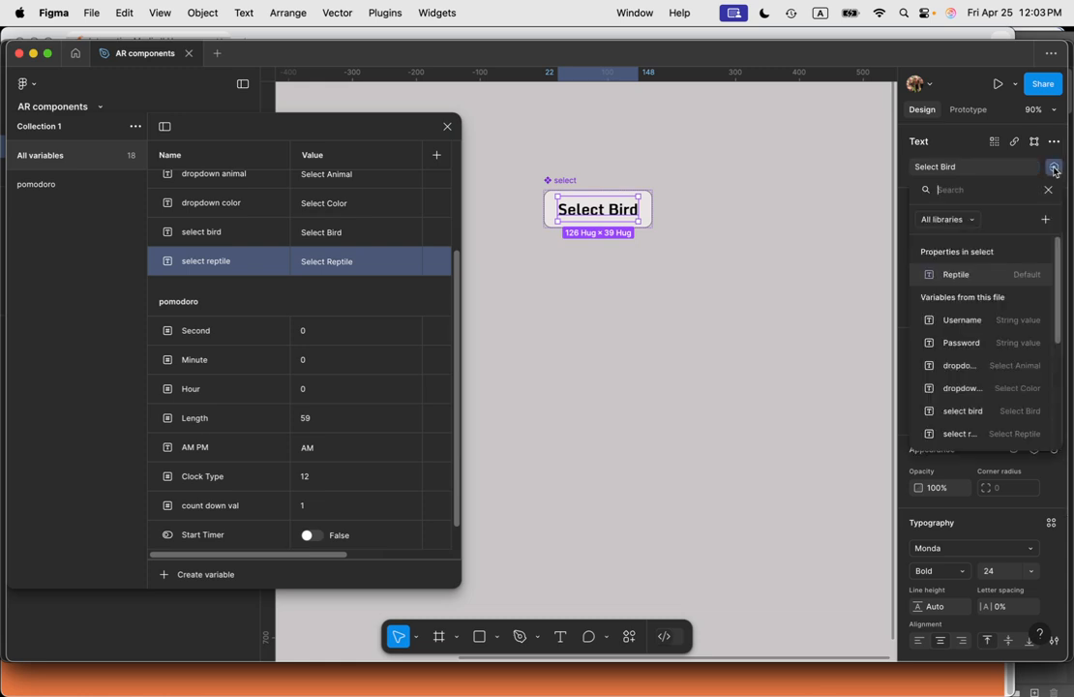
{"action": "scroll", "coordinate": [976, 371], "scroll_direction": "down", "scroll_amount": 5}
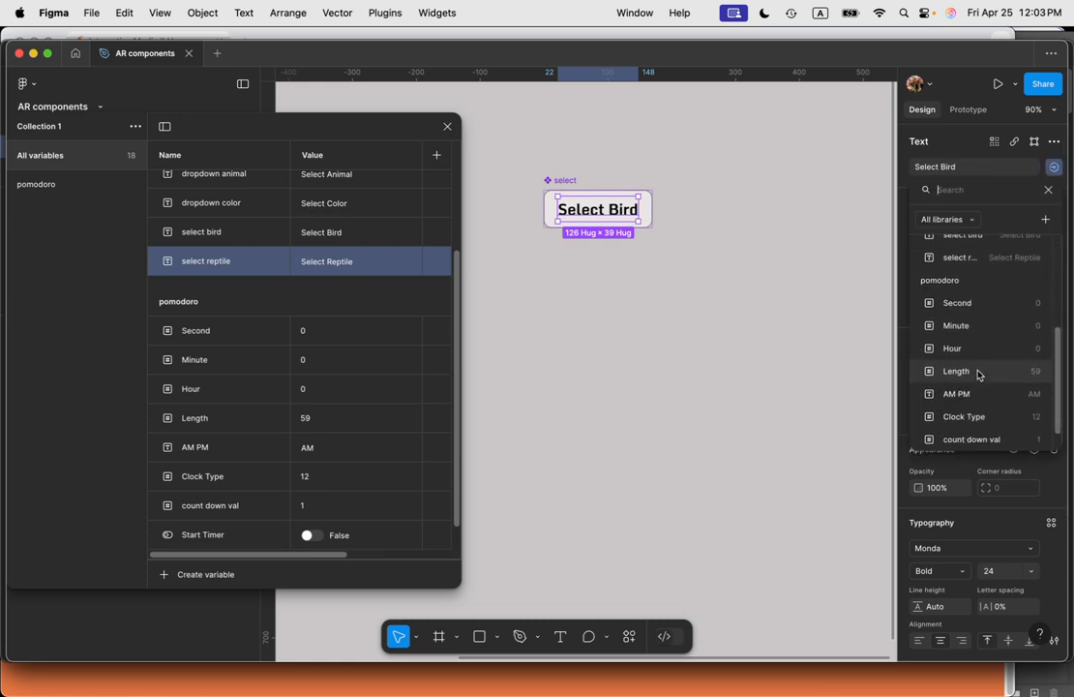
{"action": "scroll", "coordinate": [976, 371], "scroll_direction": "up", "scroll_amount": 2}
{"action": "left_click", "coordinate": [999, 268]}
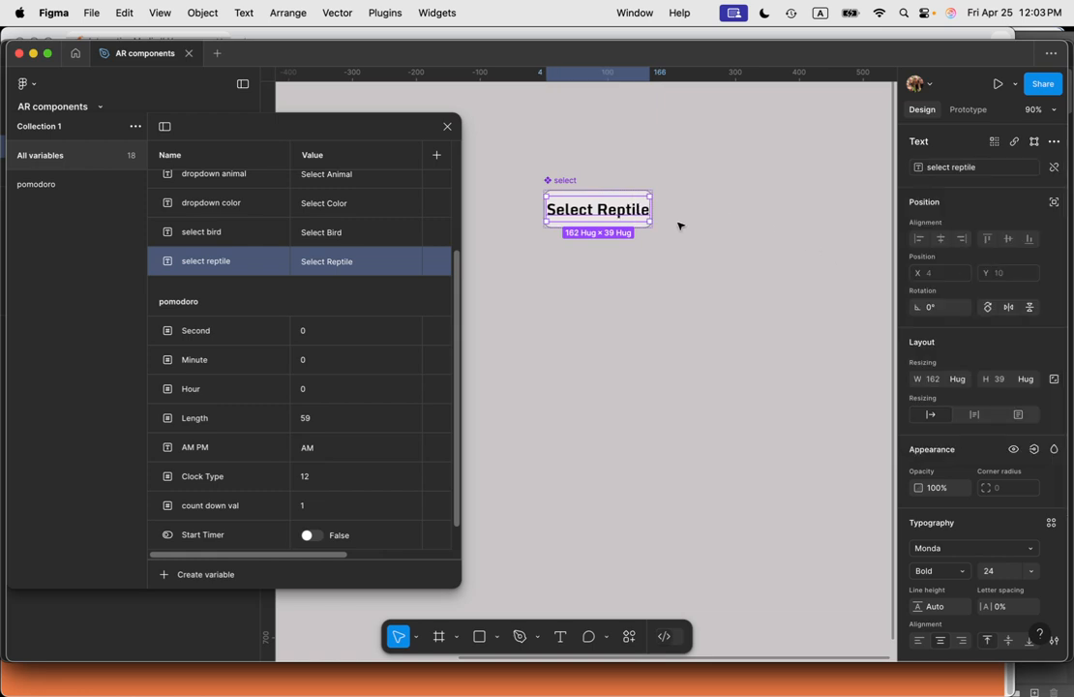
{"action": "left_click", "coordinate": [672, 253]}
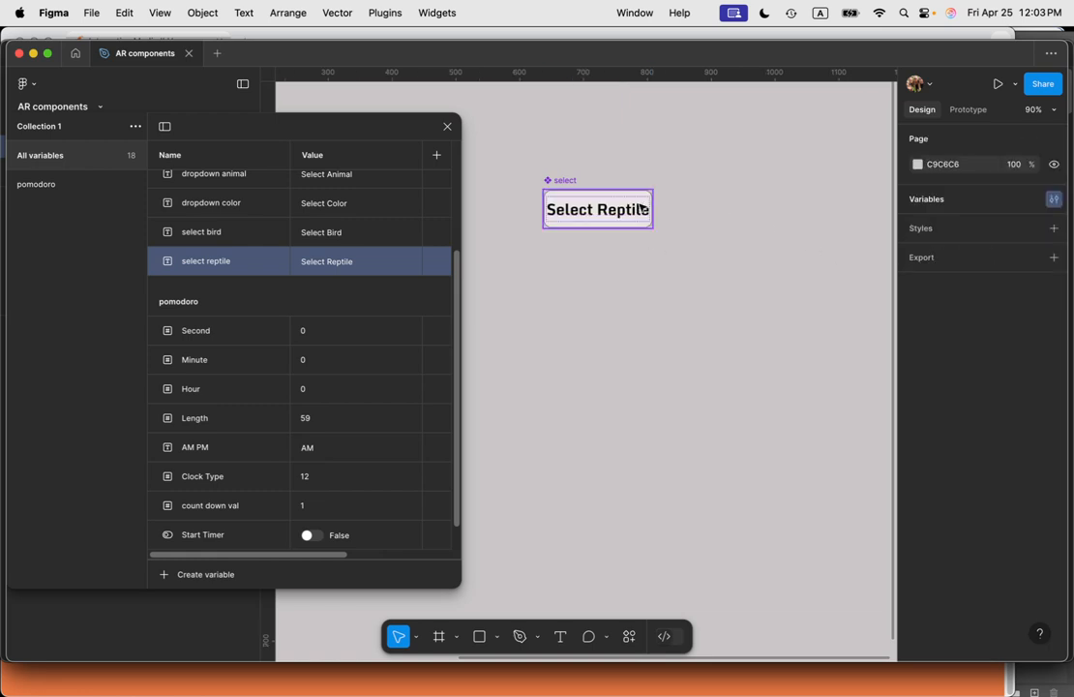
{"action": "left_click", "coordinate": [639, 206]}
{"action": "scroll", "coordinate": [634, 227], "scroll_direction": "up", "scroll_amount": 5}
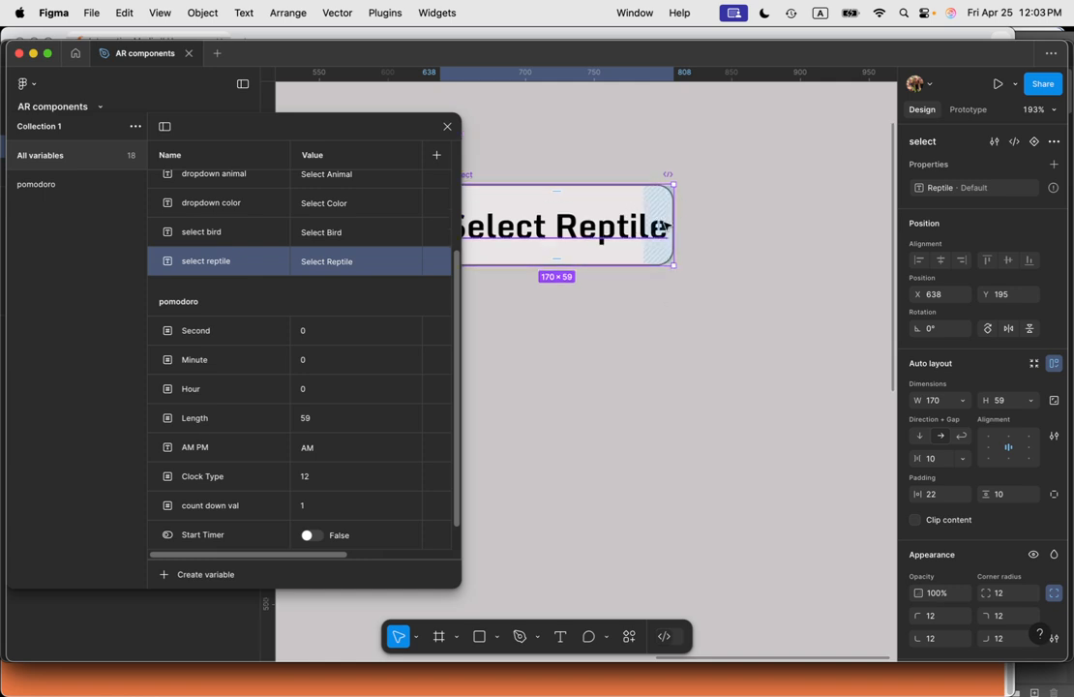
{"action": "mouse_move", "coordinate": [662, 226]}
{"action": "left_mouse_down"}
{"action": "mouse_move", "coordinate": [691, 225]}
{"action": "mouse_move", "coordinate": [664, 215]}
{"action": "left_mouse_up"}
{"action": "scroll", "coordinate": [636, 258], "scroll_direction": "down", "scroll_amount": 4}
{"action": "key", "text": "super+z"}
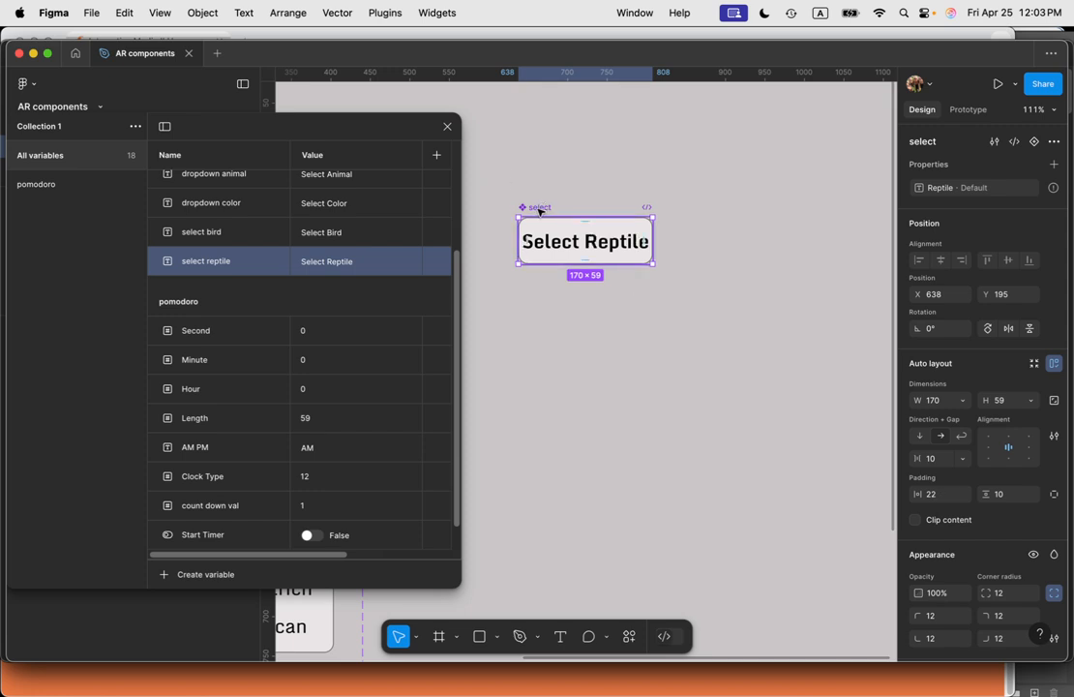
Step: Close the variables panel and widen the select component to about 215 px
{"action": "left_click", "coordinate": [447, 127]}
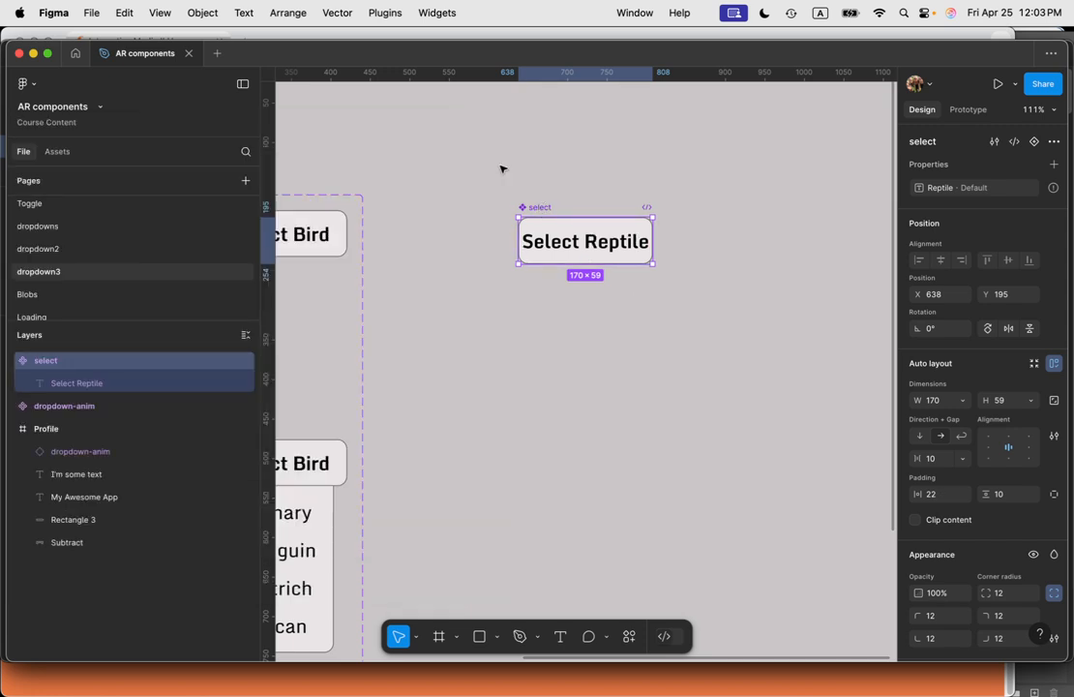
{"action": "left_click", "coordinate": [933, 495]}
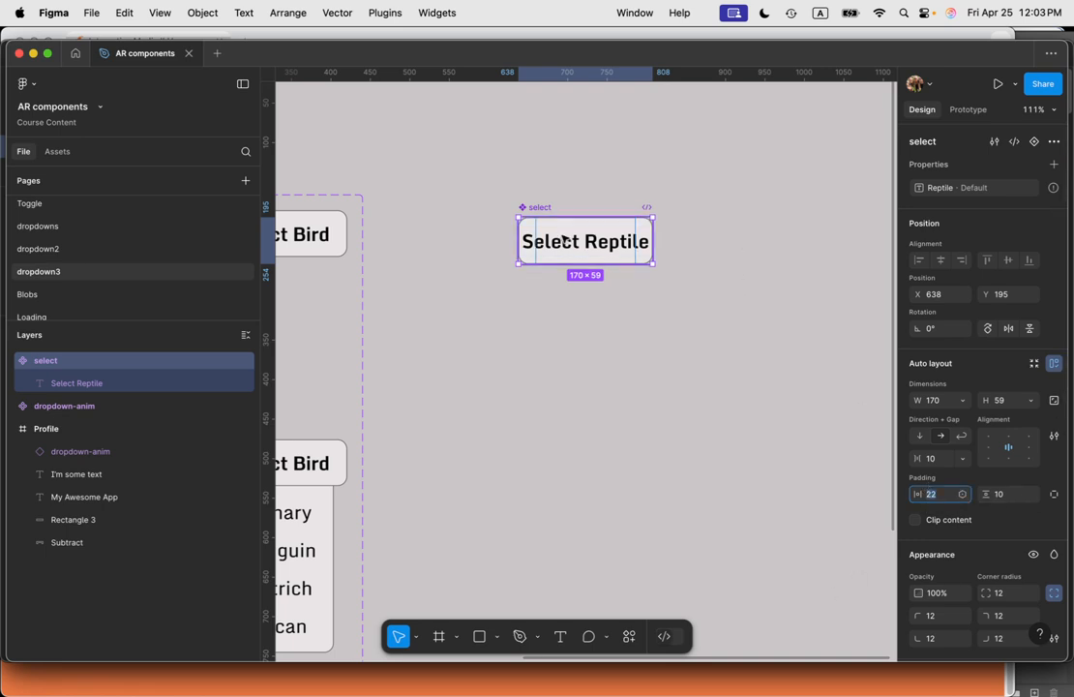
{"action": "left_click_drag", "start_coordinate": [655, 230], "coordinate": [687, 233]}
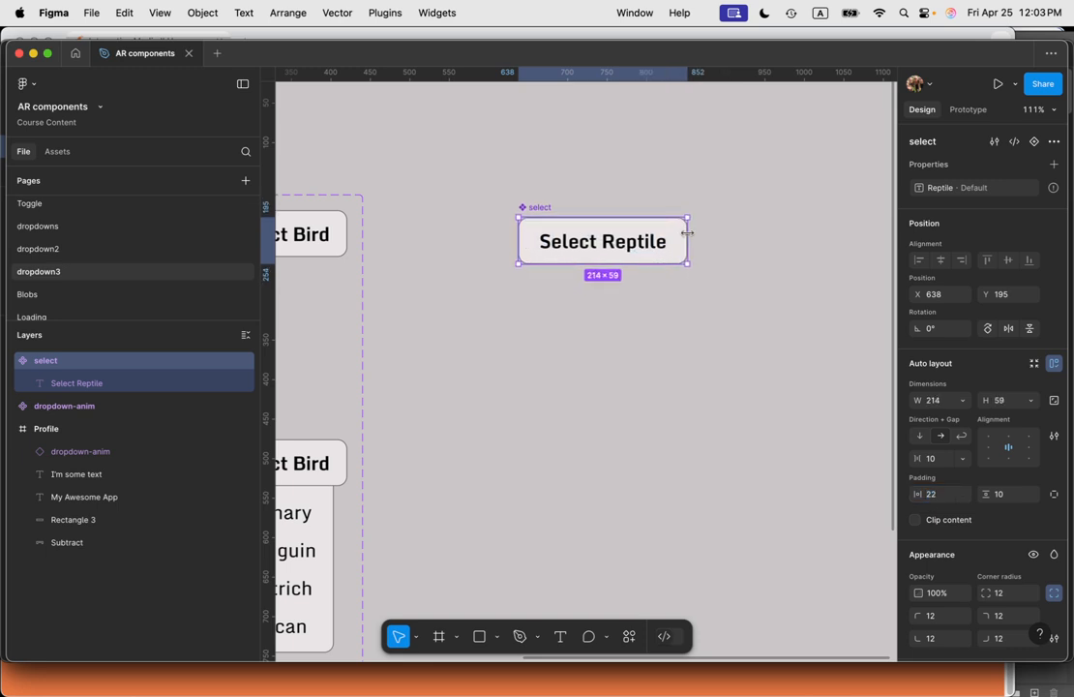
{"action": "left_click", "coordinate": [711, 312]}
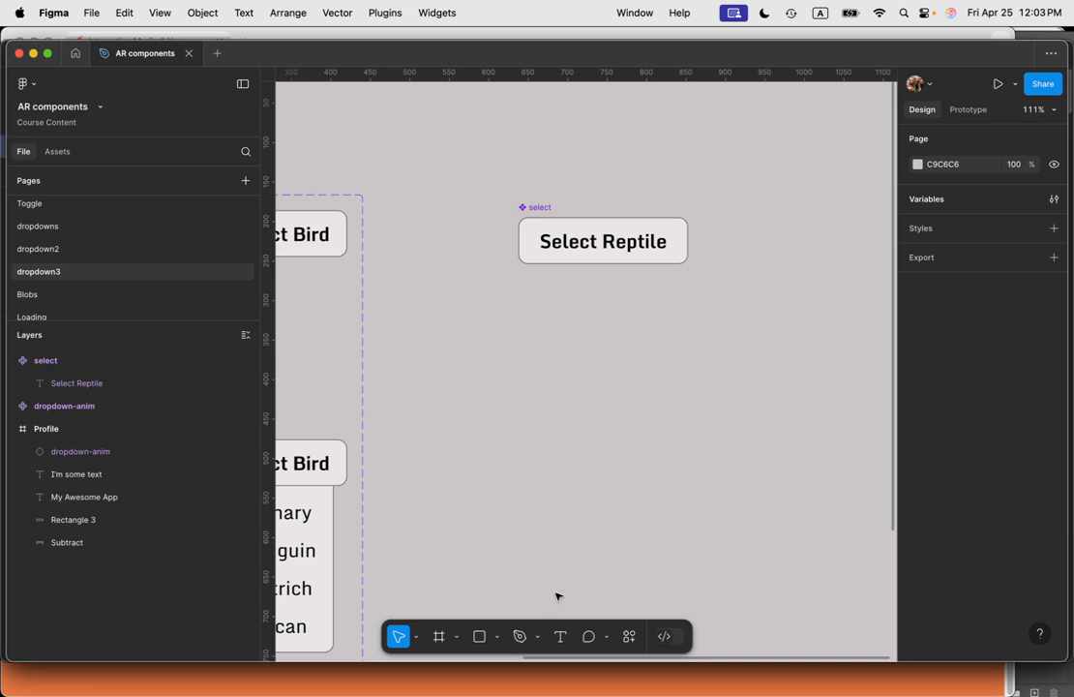
{"action": "key", "text": "r"}
{"action": "left_click_drag", "start_coordinate": [517, 336], "coordinate": [724, 543]}
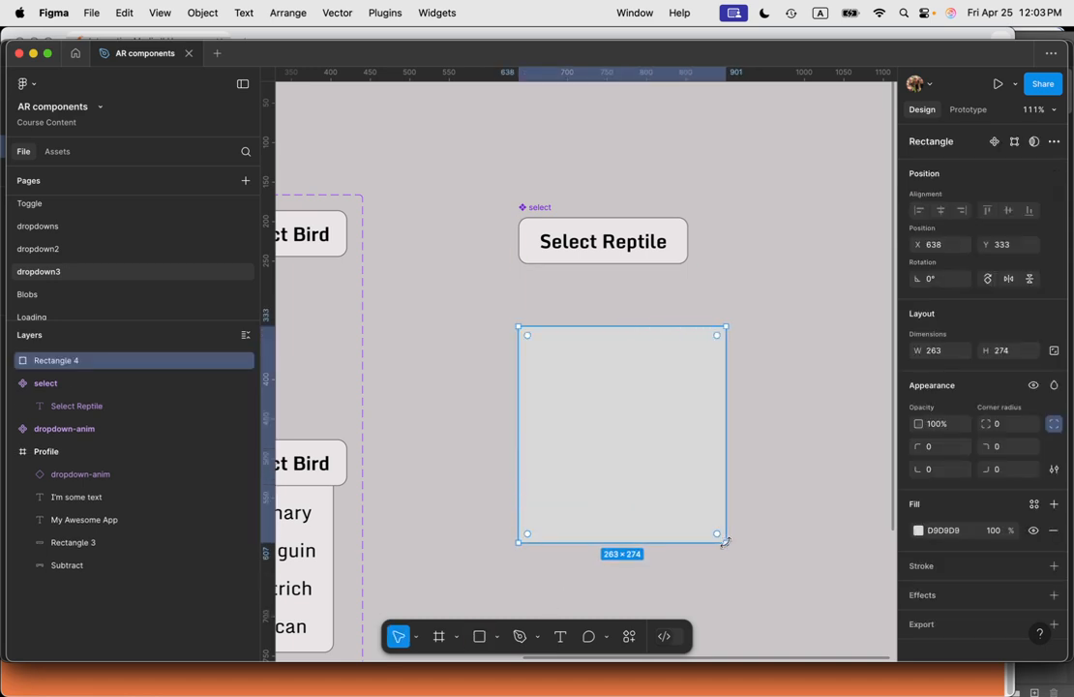
{"action": "key", "text": "BackSpace"}
Step: Create a text block listing Iguana, Monitor Lizzard, Bearded Dragon and Cobra on separate lines below the select component
{"action": "key", "text": "t"}
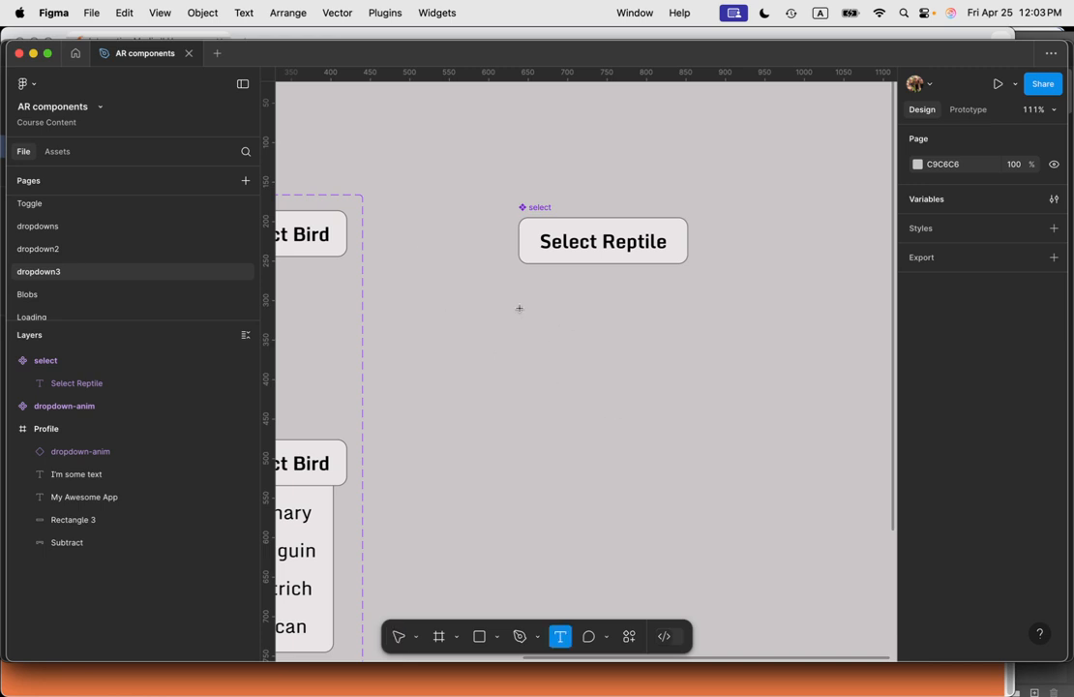
{"action": "left_click", "coordinate": [520, 371]}
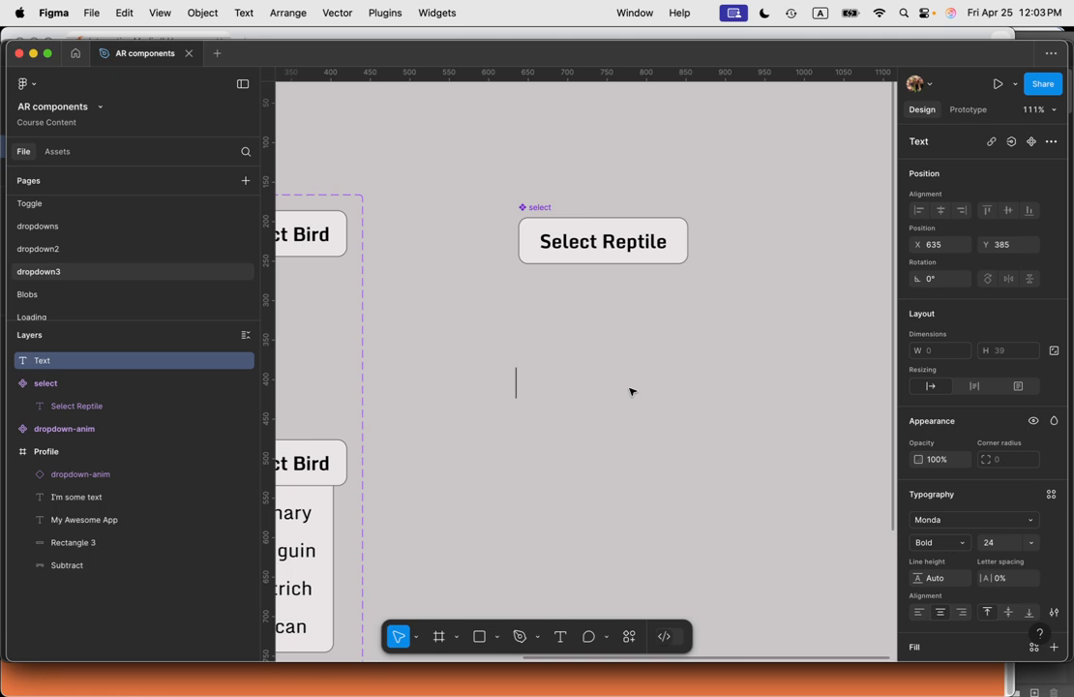
{"action": "type", "text": "Ig"}
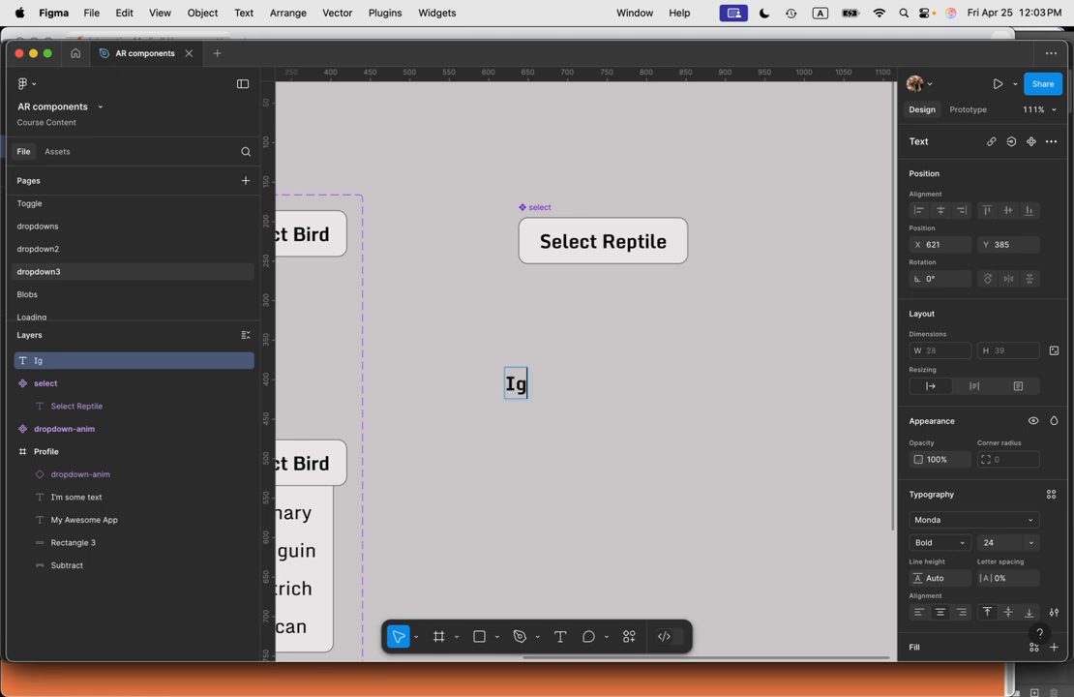
{"action": "type", "text": "uana"}
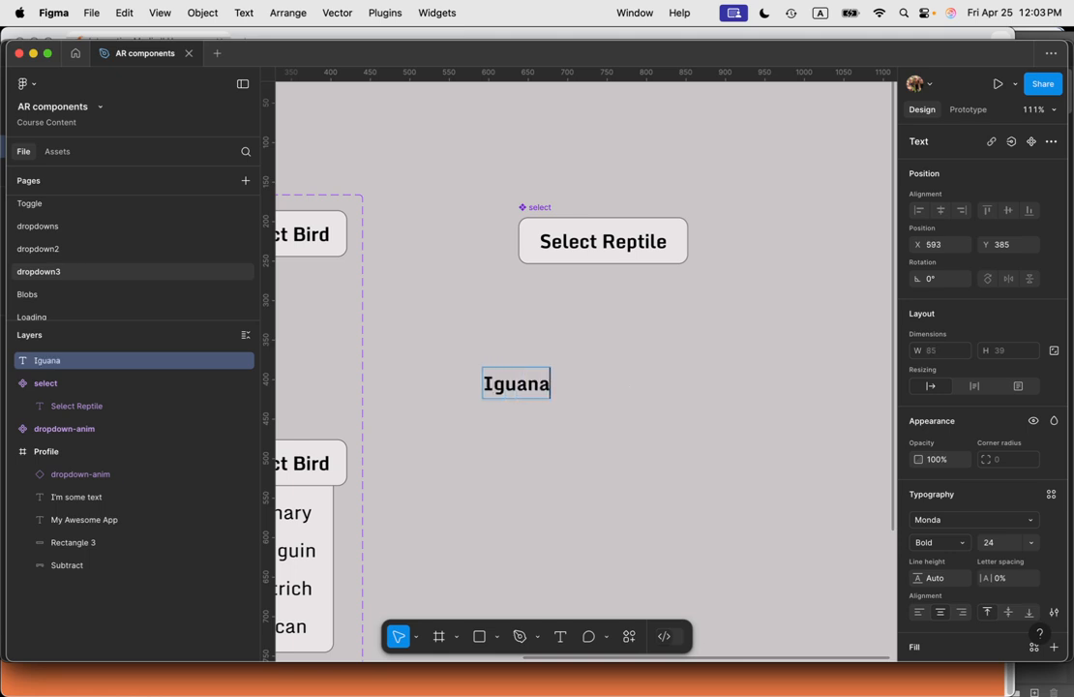
{"action": "key", "text": "Return"}
{"action": "type", "text": "Monitor"}
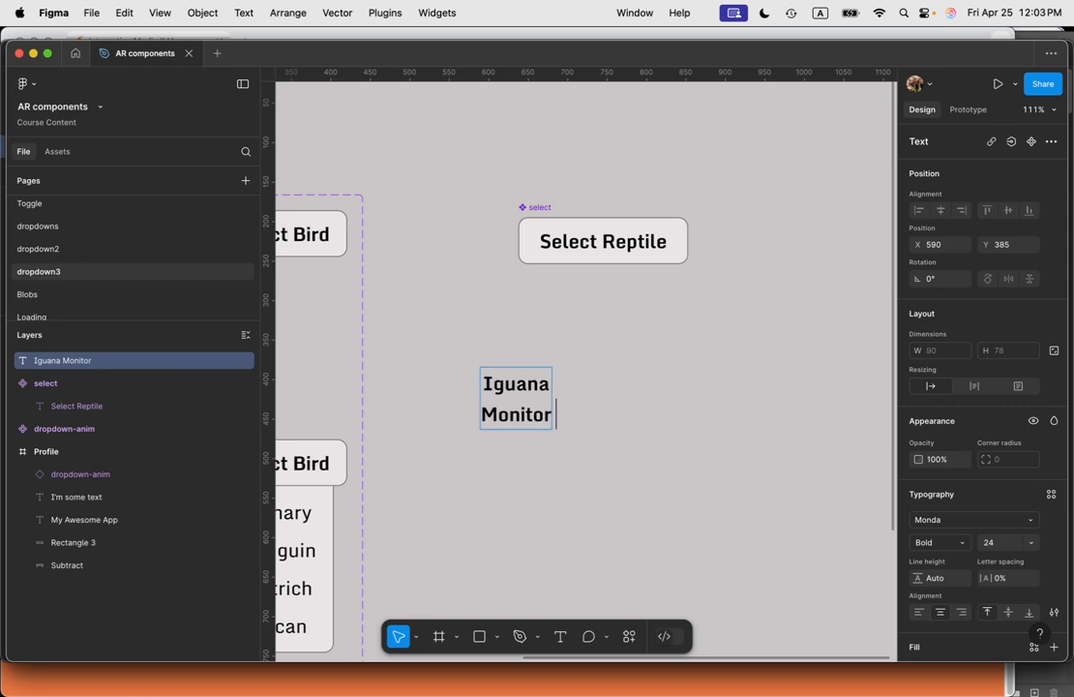
{"action": "type", "text": " Lizzard"}
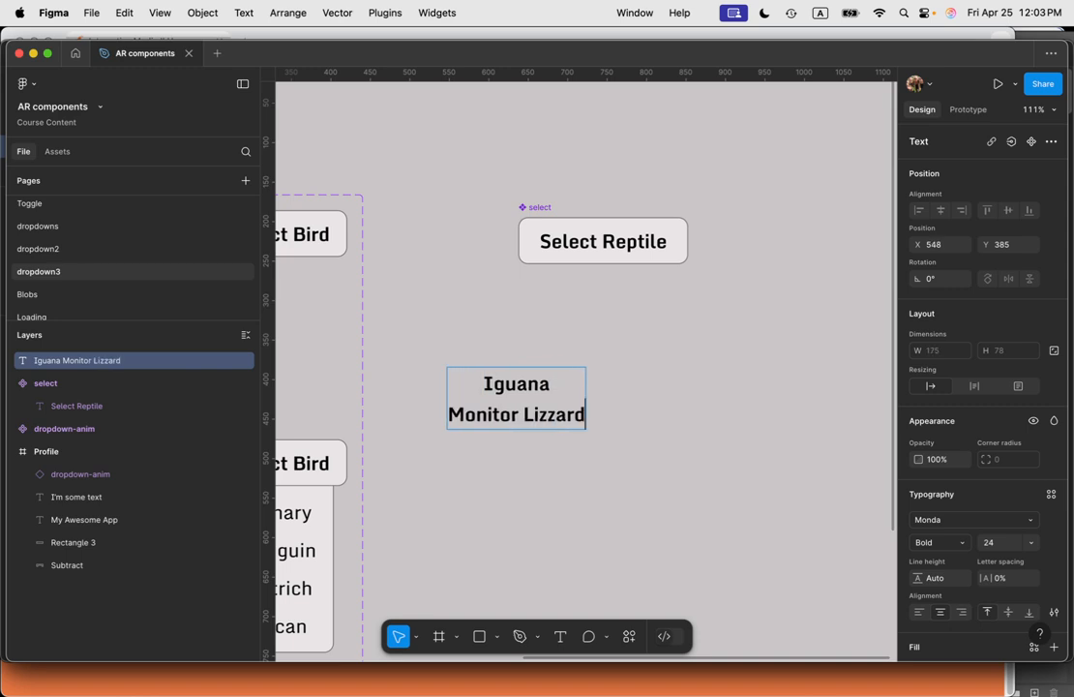
{"action": "key", "text": "Return"}
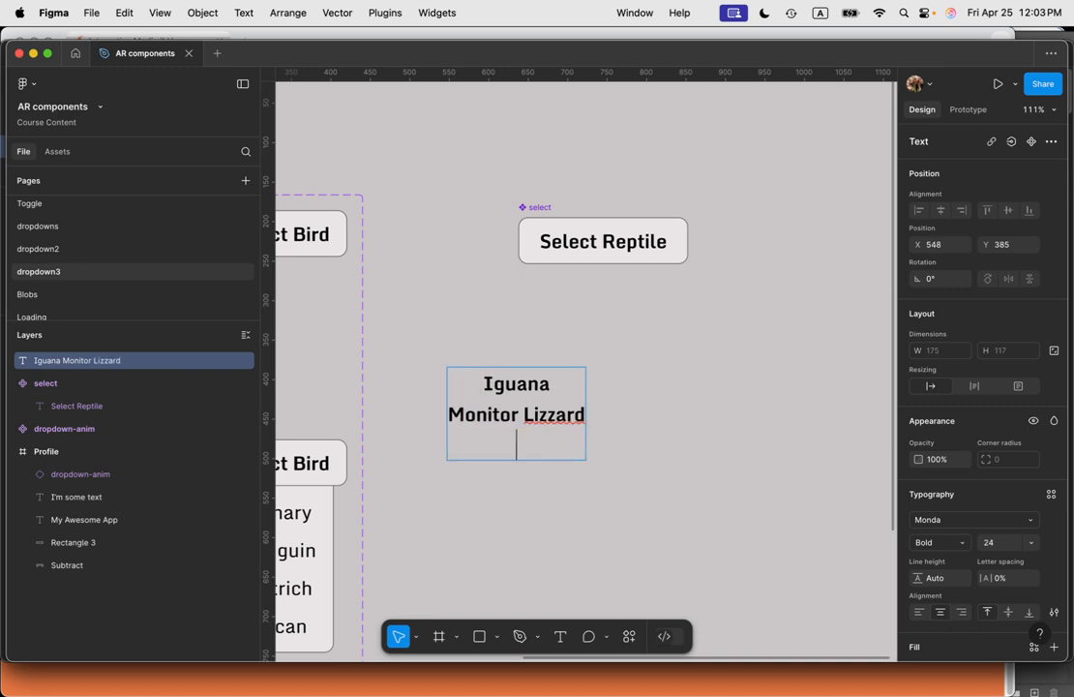
{"action": "type", "text": "Bearded Dragon"}
{"action": "key", "text": "Return"}
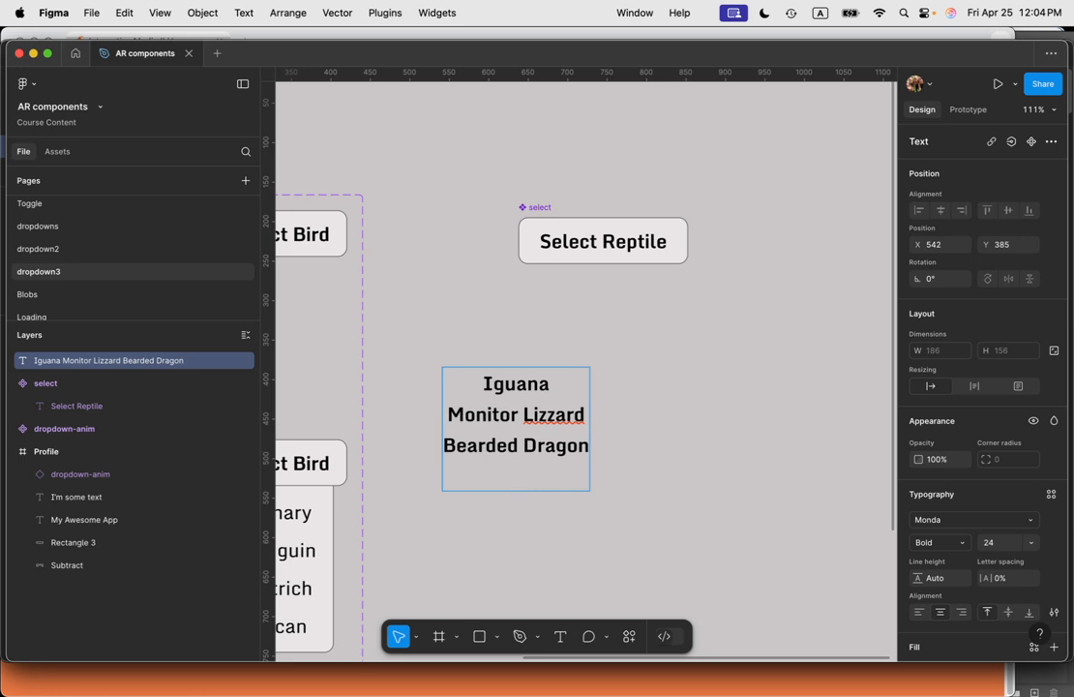
{"action": "type", "text": "Cobra"}
Step: Left-align the whole list text and change its font weight to Regular
{"action": "key", "text": "super+a"}
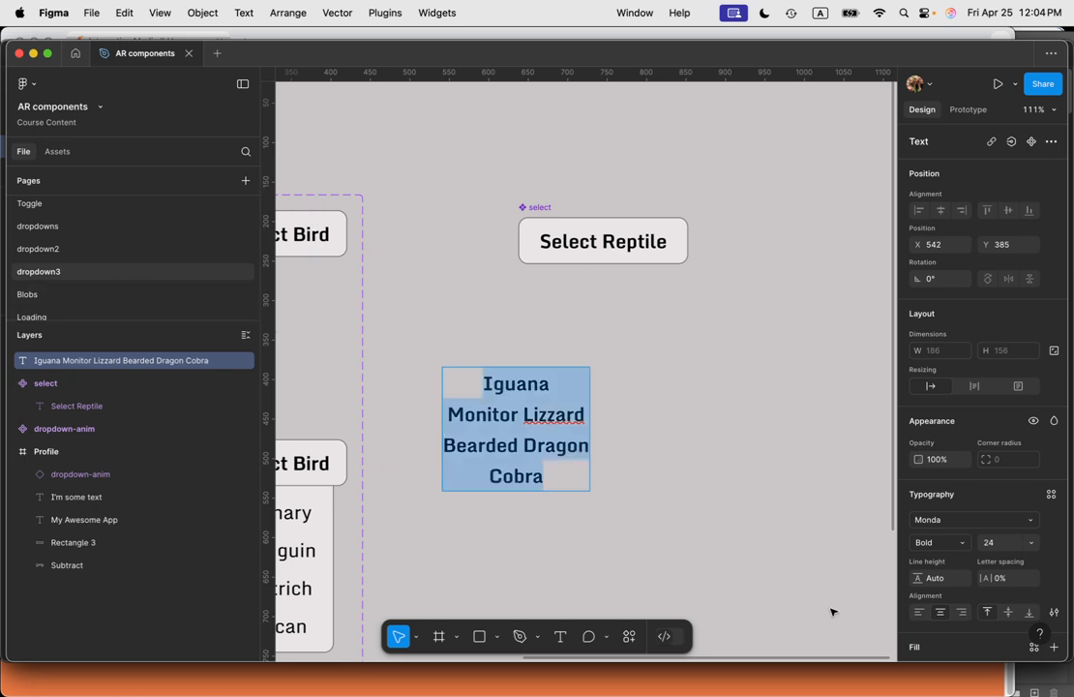
{"action": "left_click", "coordinate": [918, 611]}
{"action": "left_click", "coordinate": [946, 549]}
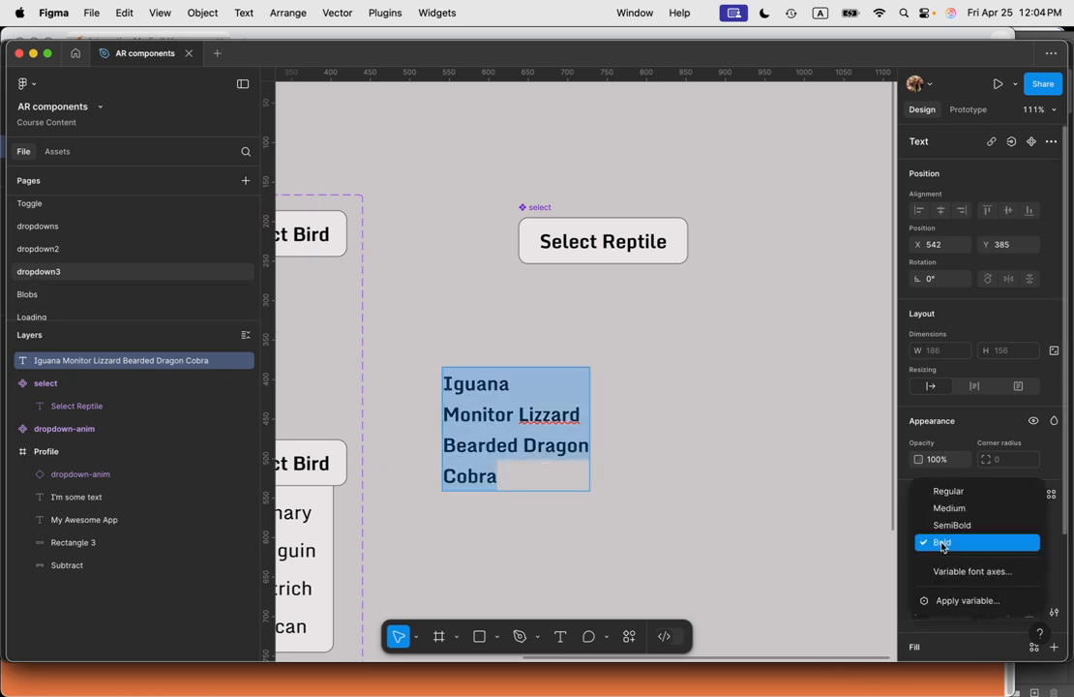
{"action": "left_click", "coordinate": [946, 493]}
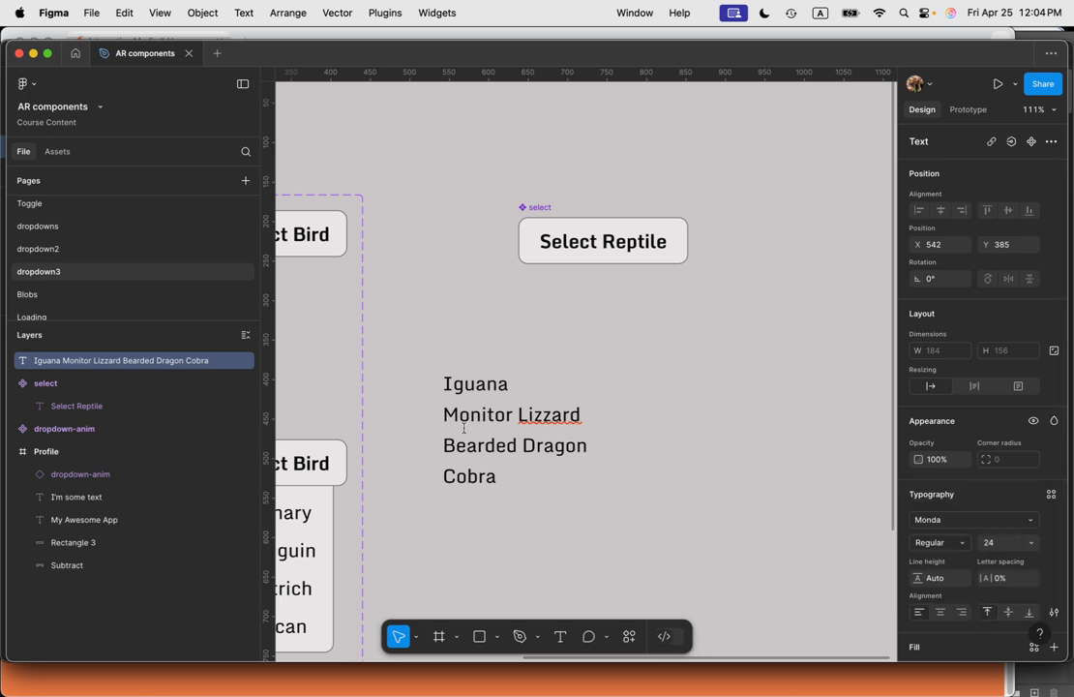
Step: Correct the spelling of Lizzard to Lizard in the list
{"action": "key", "text": "super+a"}
{"action": "left_click", "coordinate": [547, 415]}
{"action": "key", "text": "BackSpace"}
Step: Set the list text's line height to 48
{"action": "key", "text": "super+a"}
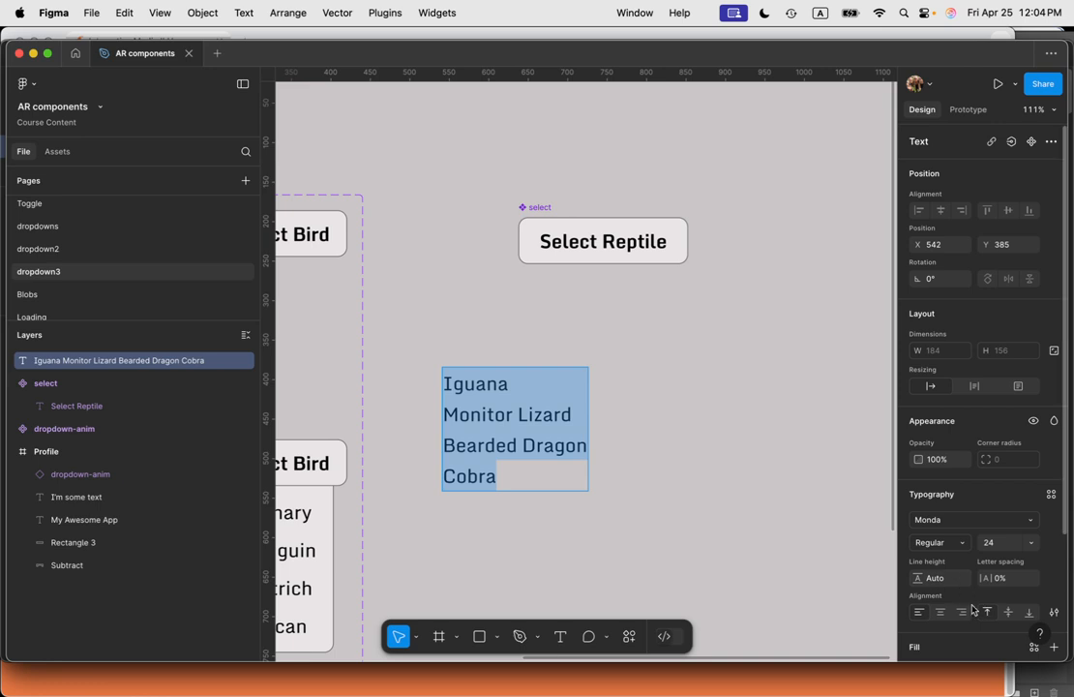
{"action": "scroll", "coordinate": [971, 608], "scroll_direction": "down", "scroll_amount": 3}
{"action": "left_click", "coordinate": [937, 529]}
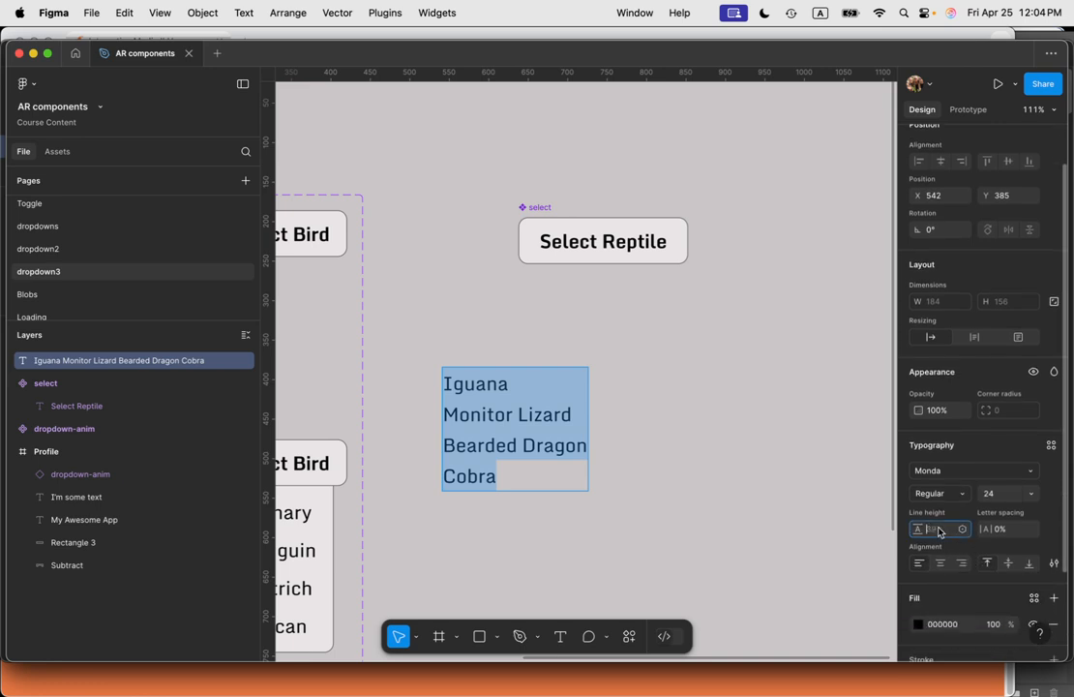
{"action": "type", "text": "48"}
{"action": "key", "text": "Return"}
{"action": "key", "text": "Escape"}
Step: Move the list up beneath the select component and wrap it in an auto layout frame
{"action": "left_click_drag", "start_coordinate": [538, 430], "coordinate": [640, 364]}
{"action": "scroll", "coordinate": [1006, 577], "scroll_direction": "down", "scroll_amount": 3}
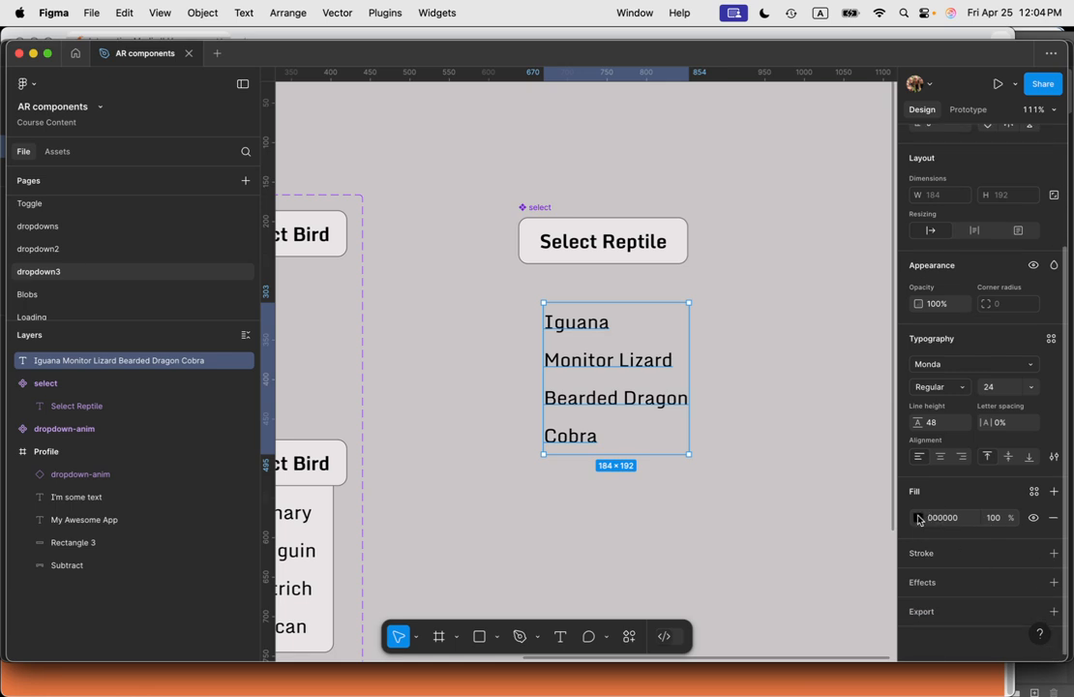
{"action": "scroll", "coordinate": [940, 573], "scroll_direction": "up", "scroll_amount": 1}
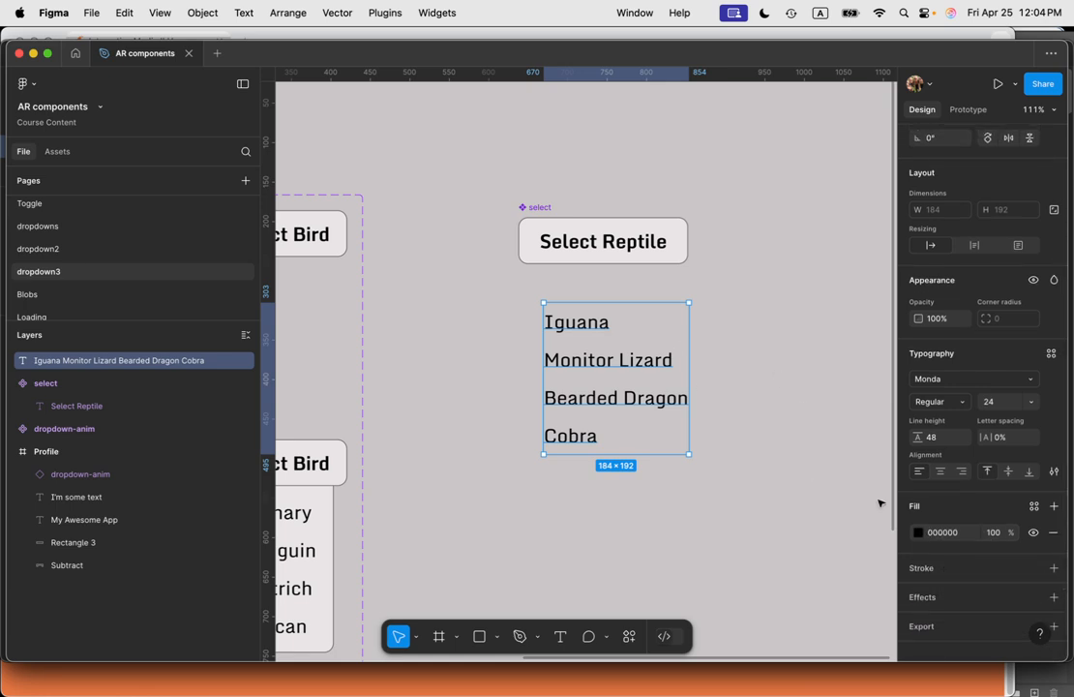
{"action": "key", "text": "shift+a"}
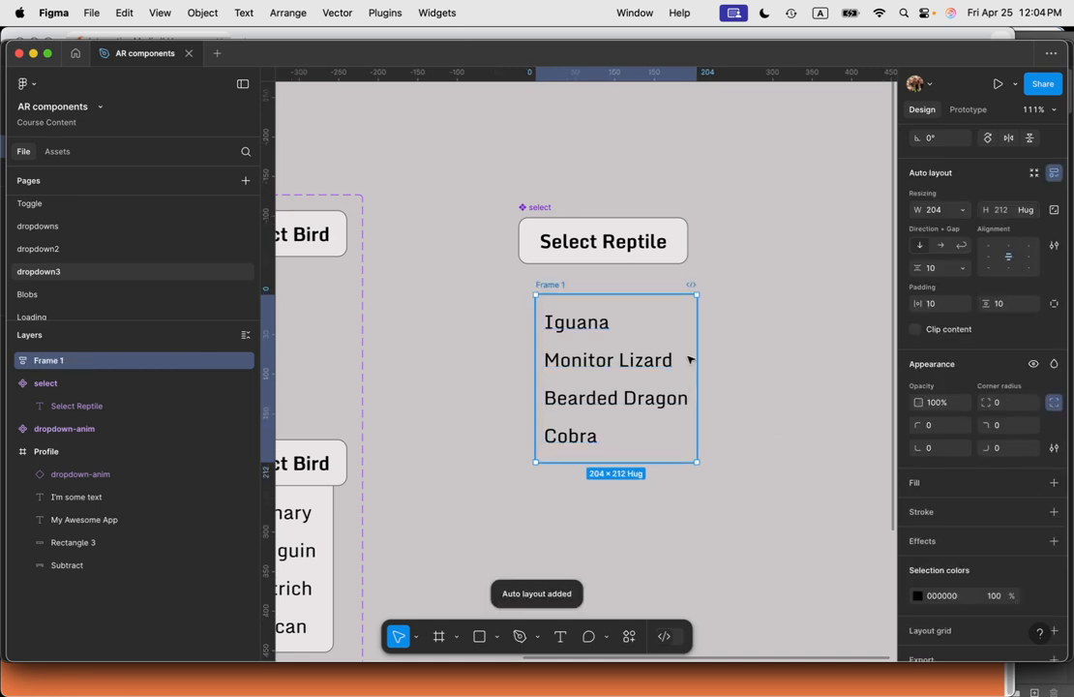
Step: Give the frame a fill sampled from the select component's background color, E9E6E6
{"action": "scroll", "coordinate": [958, 561], "scroll_direction": "down", "scroll_amount": 2}
{"action": "left_click", "coordinate": [910, 442]}
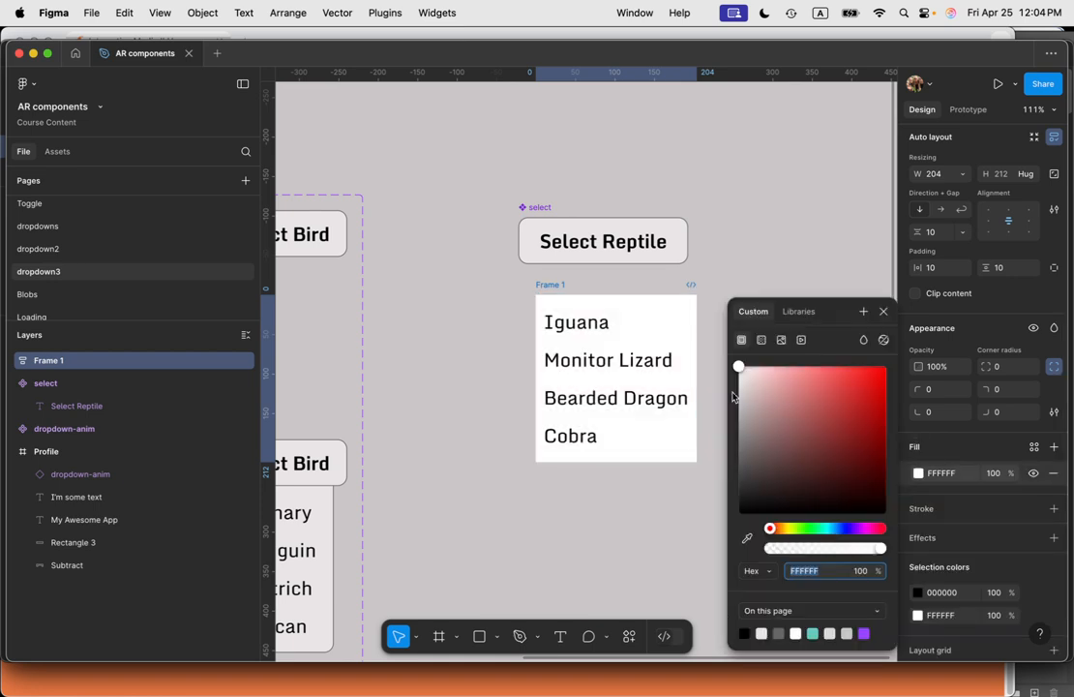
{"action": "type", "text": "E7E6E6"}
{"action": "key", "text": "Return"}
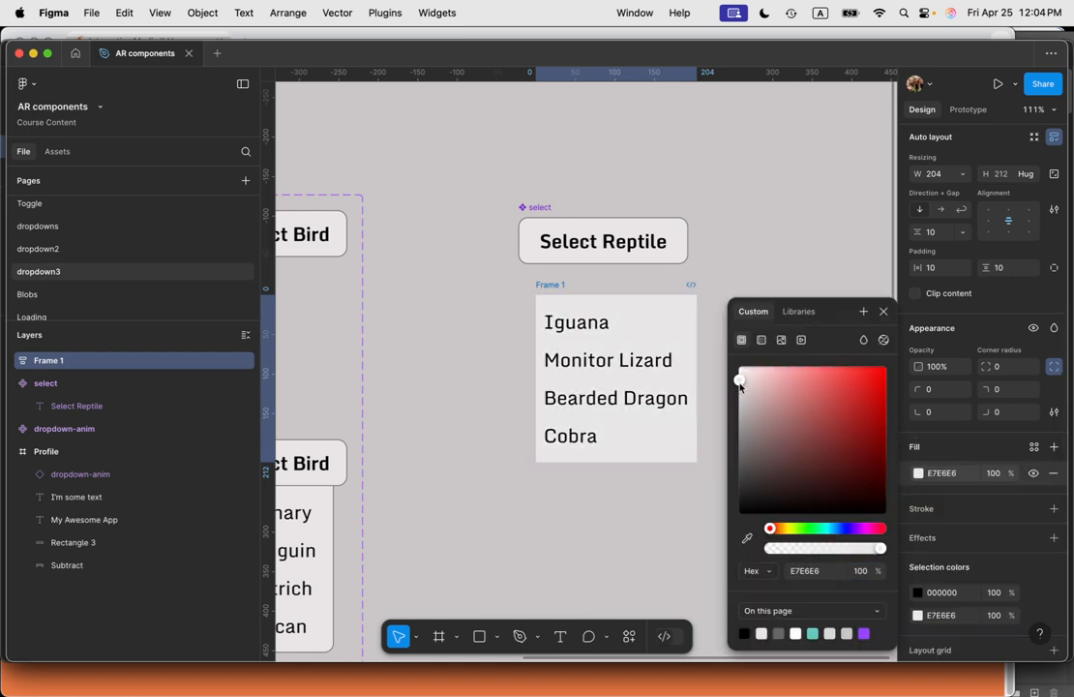
{"action": "left_click", "coordinate": [747, 538]}
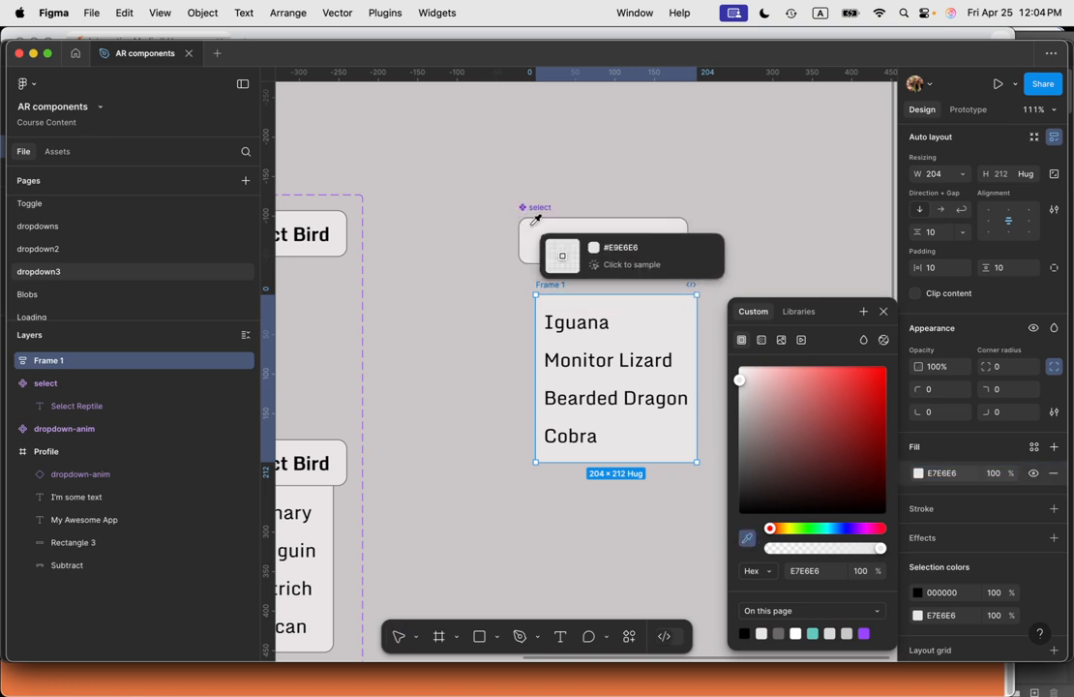
{"action": "left_click", "coordinate": [534, 223]}
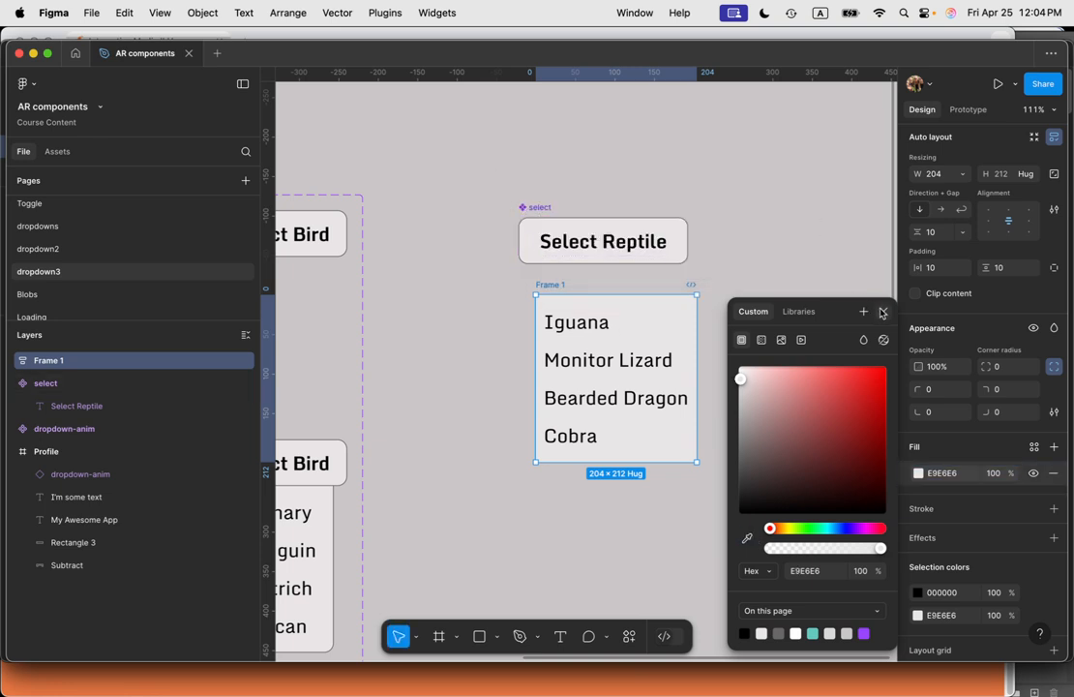
{"action": "left_click", "coordinate": [882, 310]}
Step: Add a stroke to the frame sampled from the select component's border color, 6A6767
{"action": "scroll", "coordinate": [1000, 537], "scroll_direction": "down", "scroll_amount": 1}
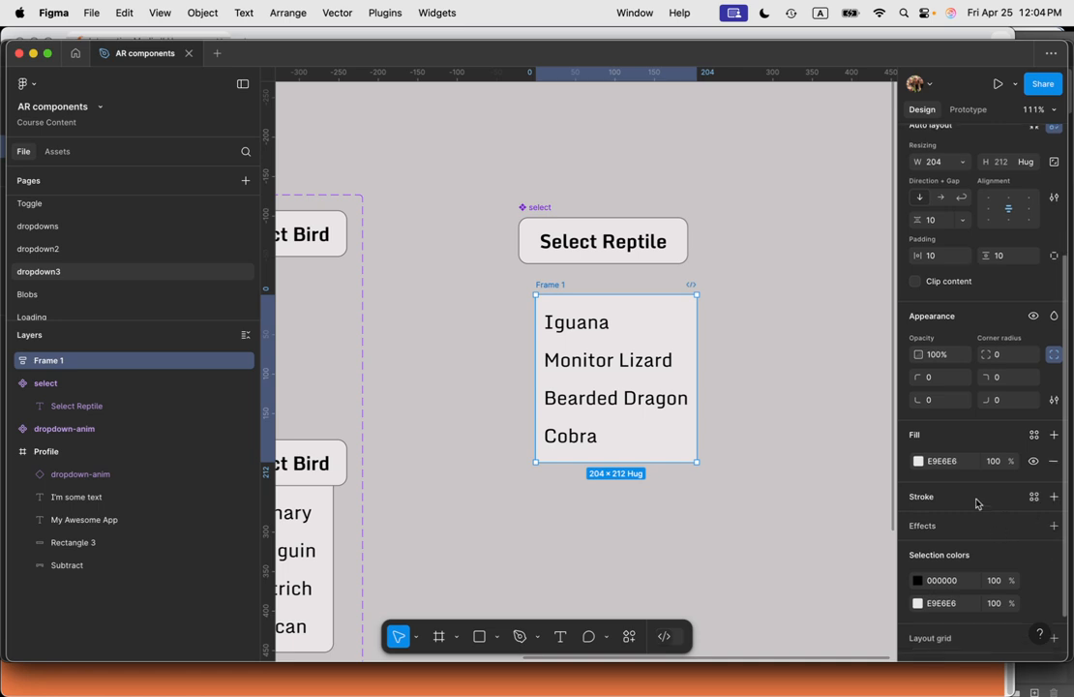
{"action": "left_click", "coordinate": [977, 503]}
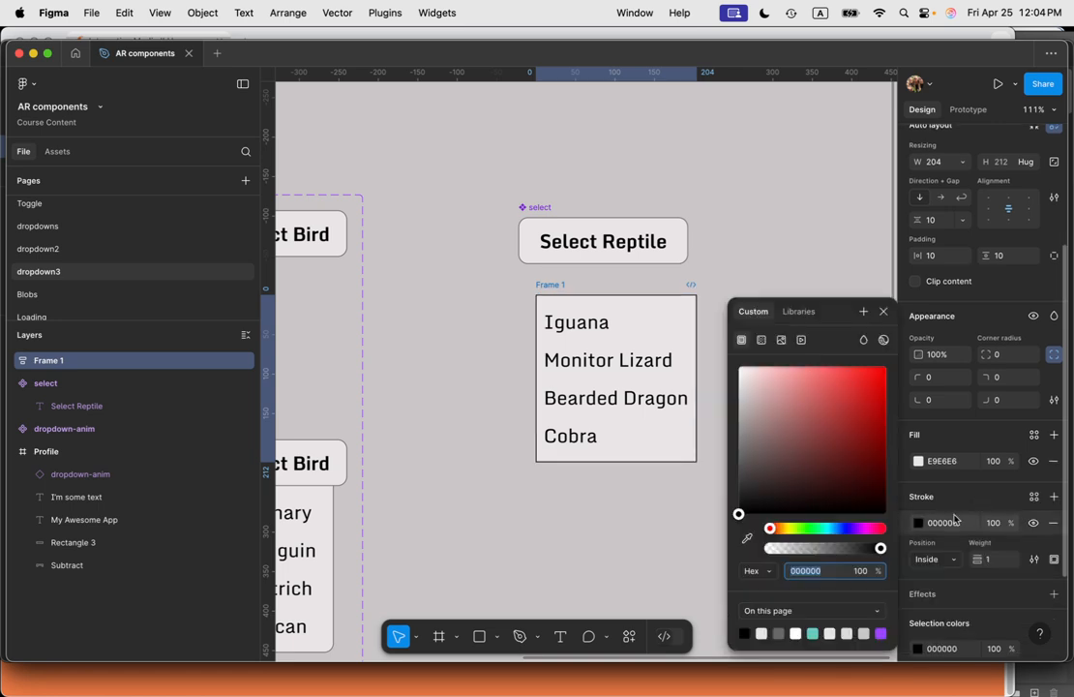
{"action": "left_click", "coordinate": [746, 539]}
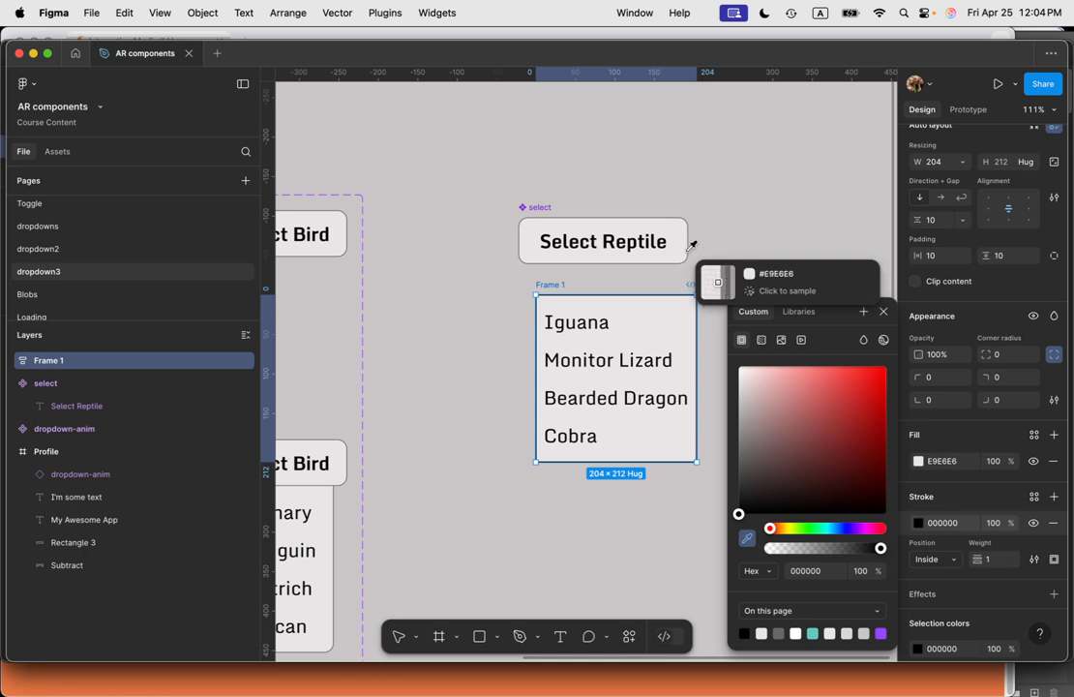
{"action": "left_click", "coordinate": [692, 245]}
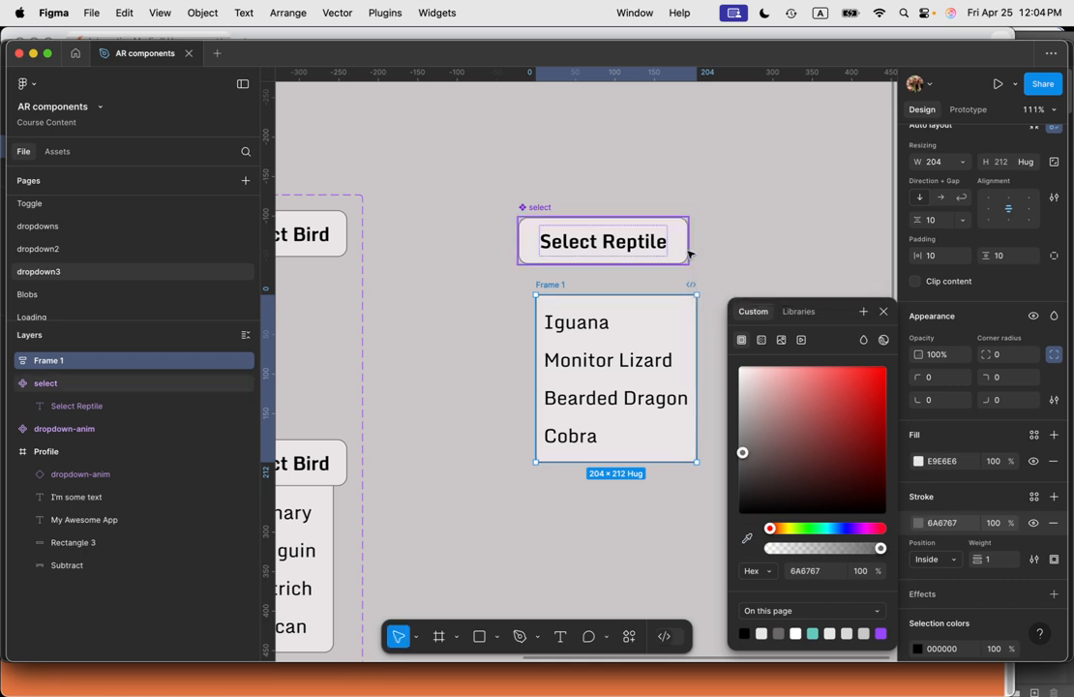
{"action": "left_click", "coordinate": [884, 312]}
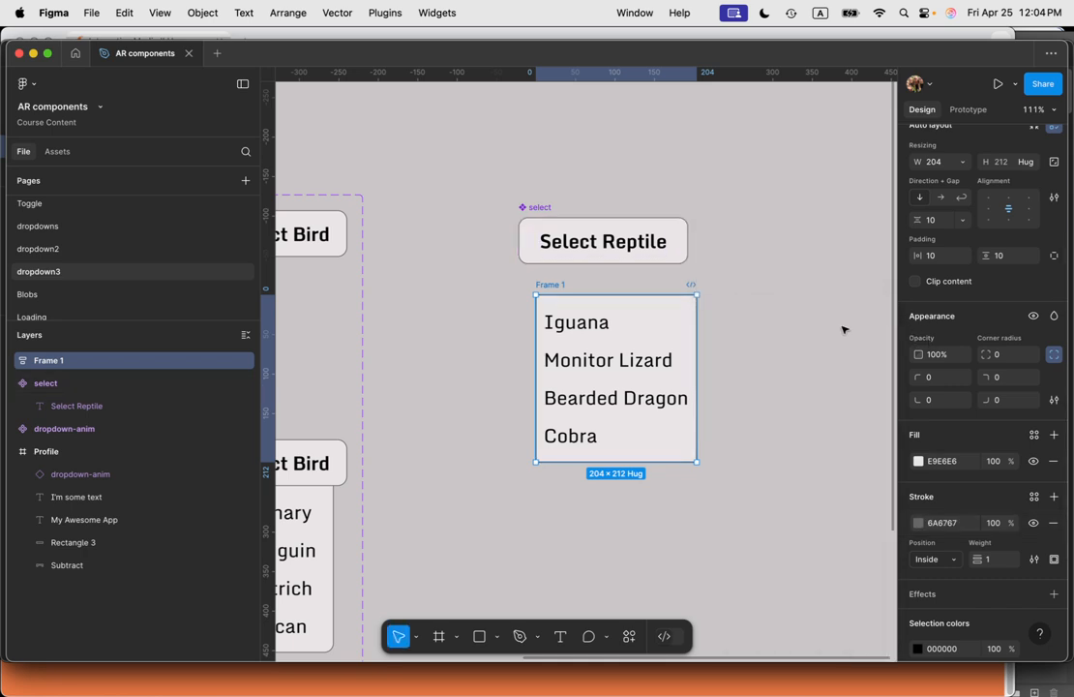
Step: Rename the frame to lizzard overlay and move it lower beneath the select component
{"action": "left_click", "coordinate": [806, 378]}
{"action": "left_click", "coordinate": [657, 365]}
{"action": "left_click_drag", "start_coordinate": [657, 365], "coordinate": [711, 459]}
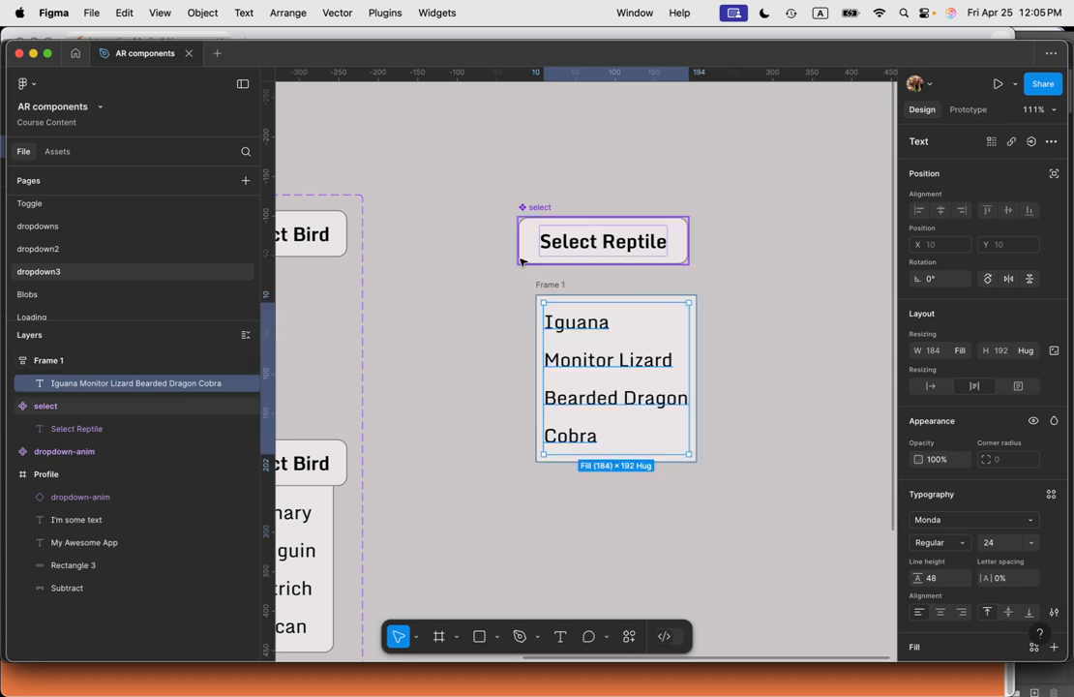
{"action": "left_click", "coordinate": [550, 284]}
{"action": "type", "text": "lizzard overlay"}
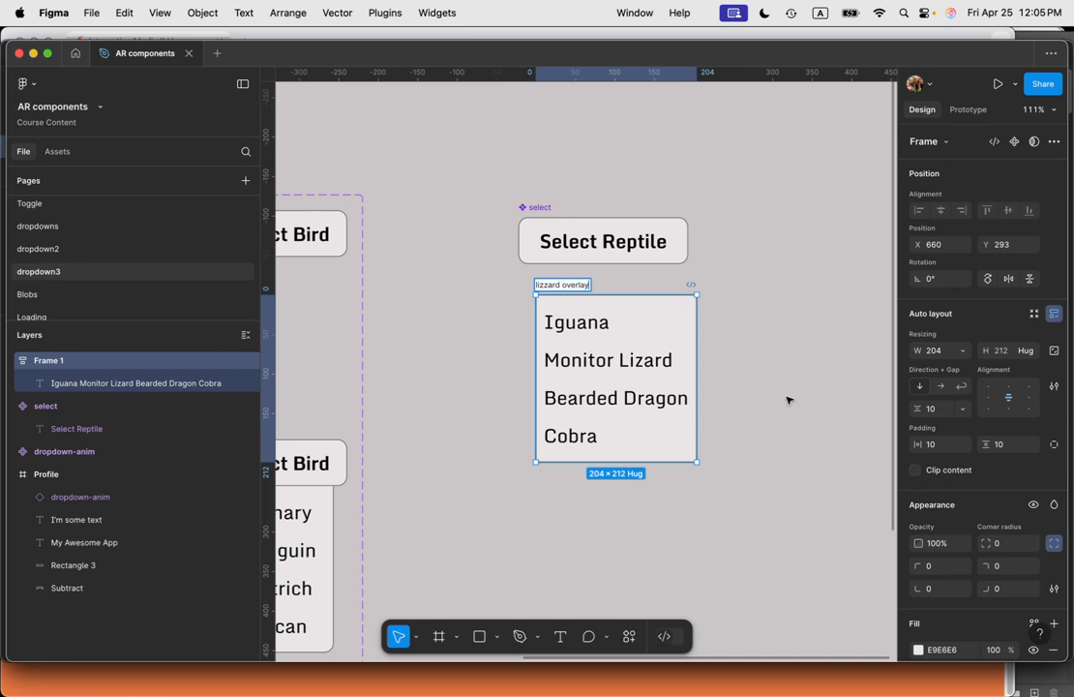
{"action": "left_click", "coordinate": [774, 391]}
{"action": "left_click_drag", "start_coordinate": [676, 327], "coordinate": [618, 403]}
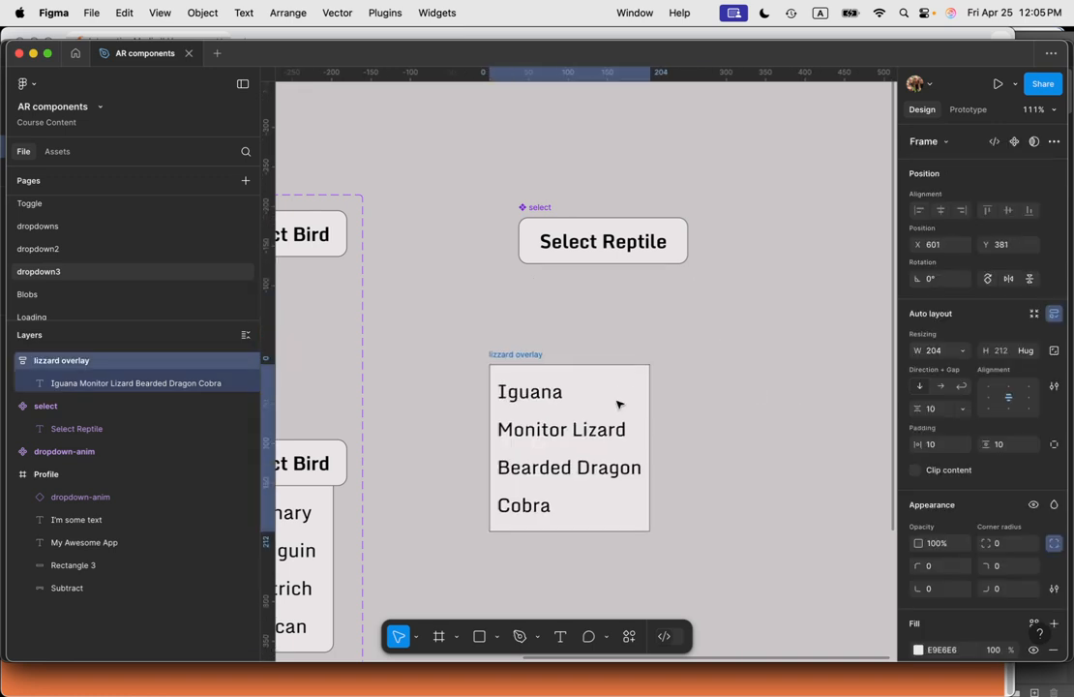
Step: Add an on-click interaction to the select component that opens the lizzard overlay
{"action": "left_click", "coordinate": [637, 255]}
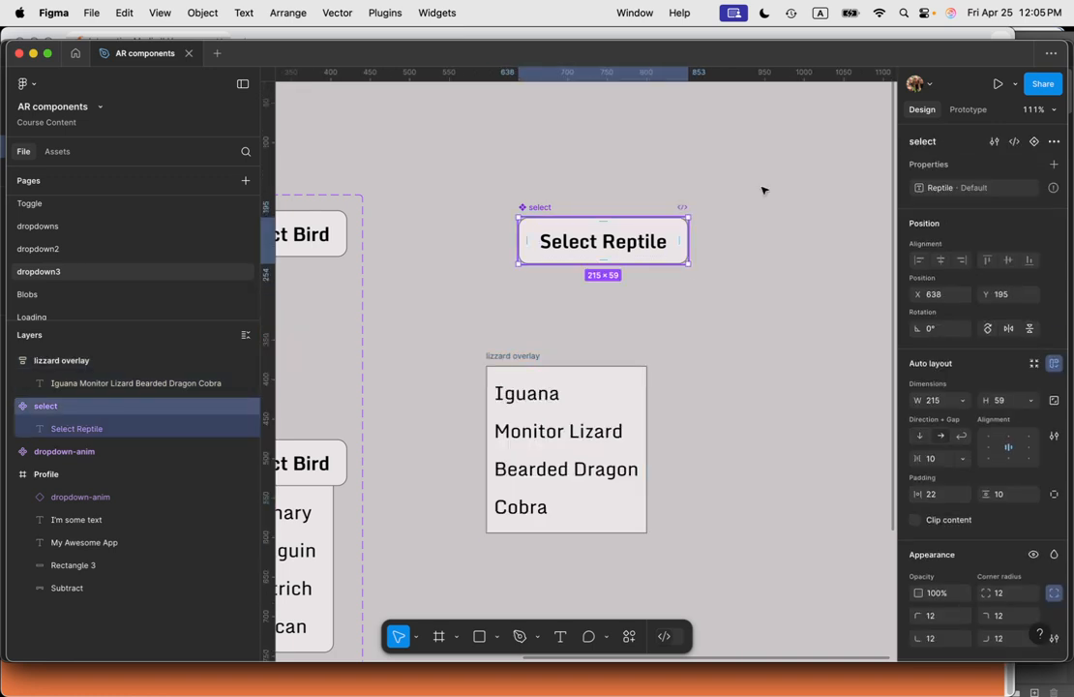
{"action": "left_click", "coordinate": [967, 110]}
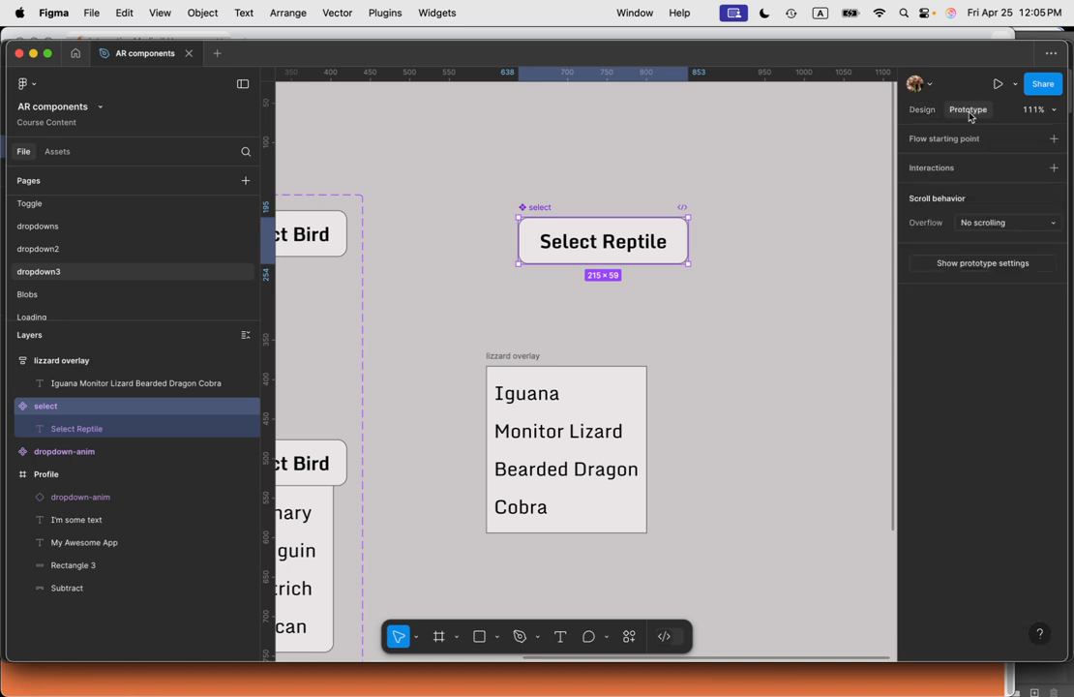
{"action": "left_click", "coordinate": [1001, 175]}
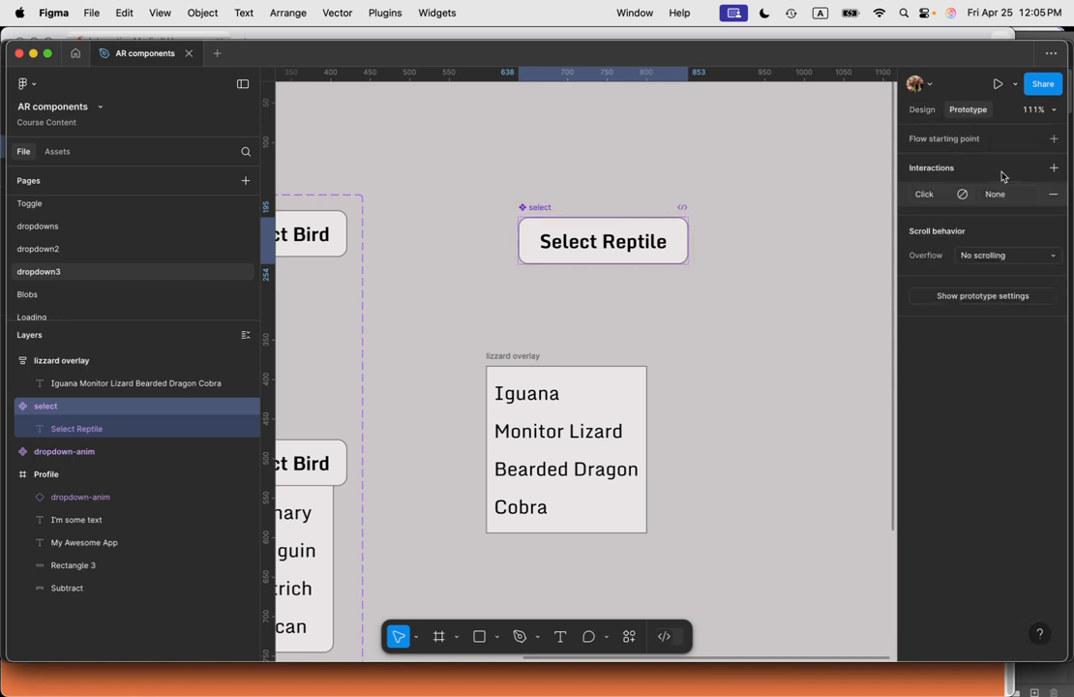
{"action": "left_click", "coordinate": [925, 194]}
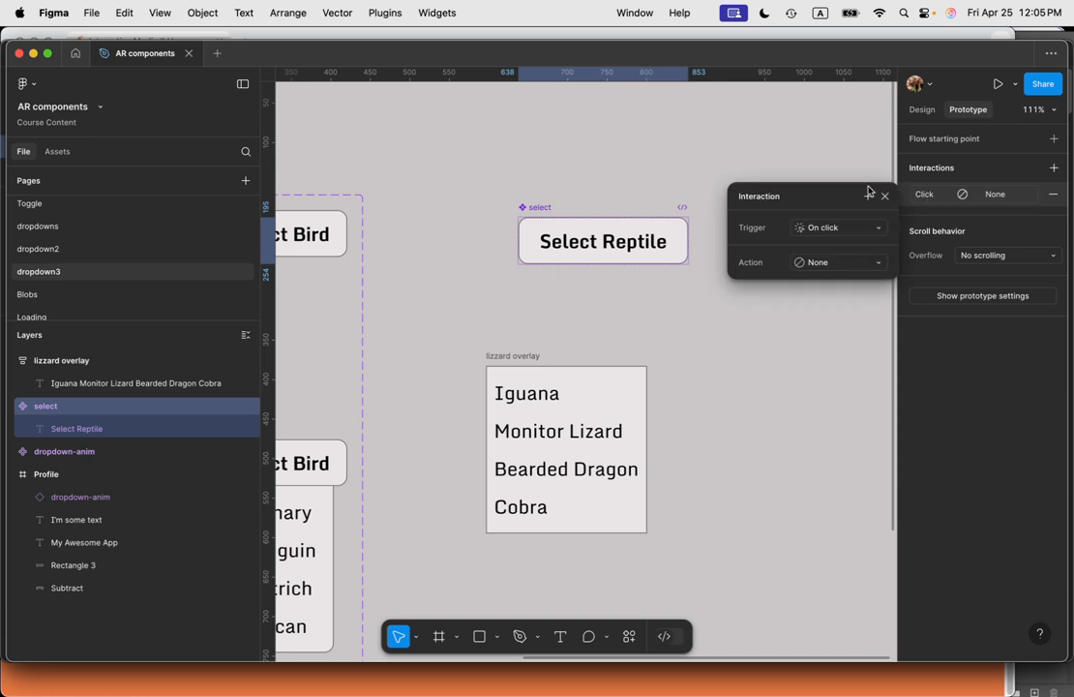
{"action": "left_click", "coordinate": [847, 263]}
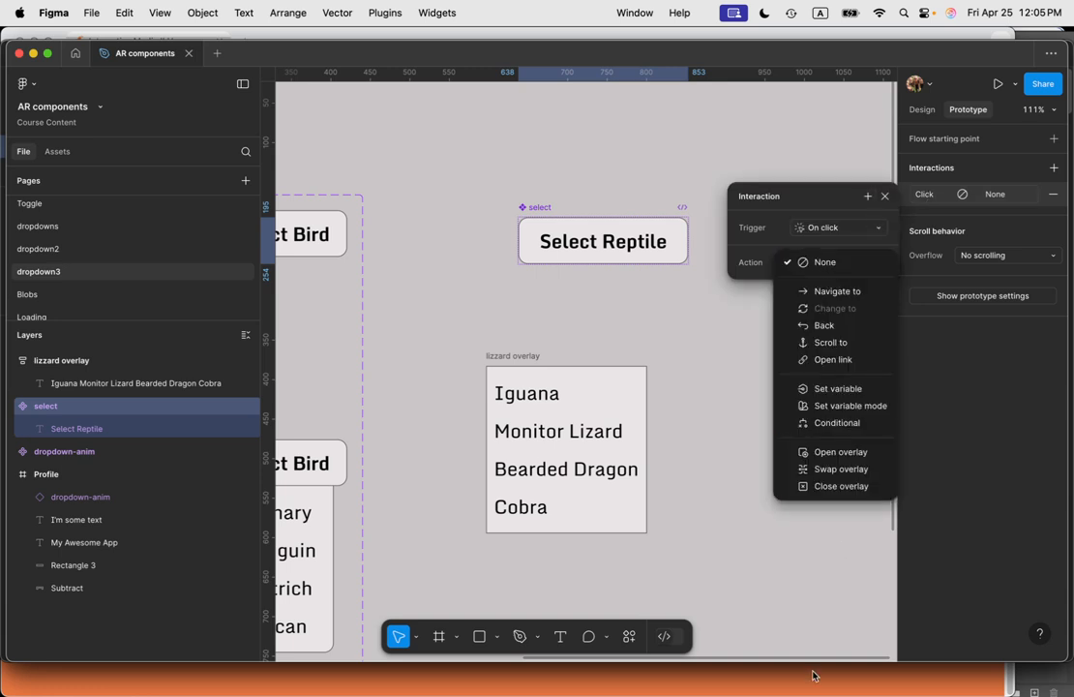
{"action": "left_click", "coordinate": [840, 451]}
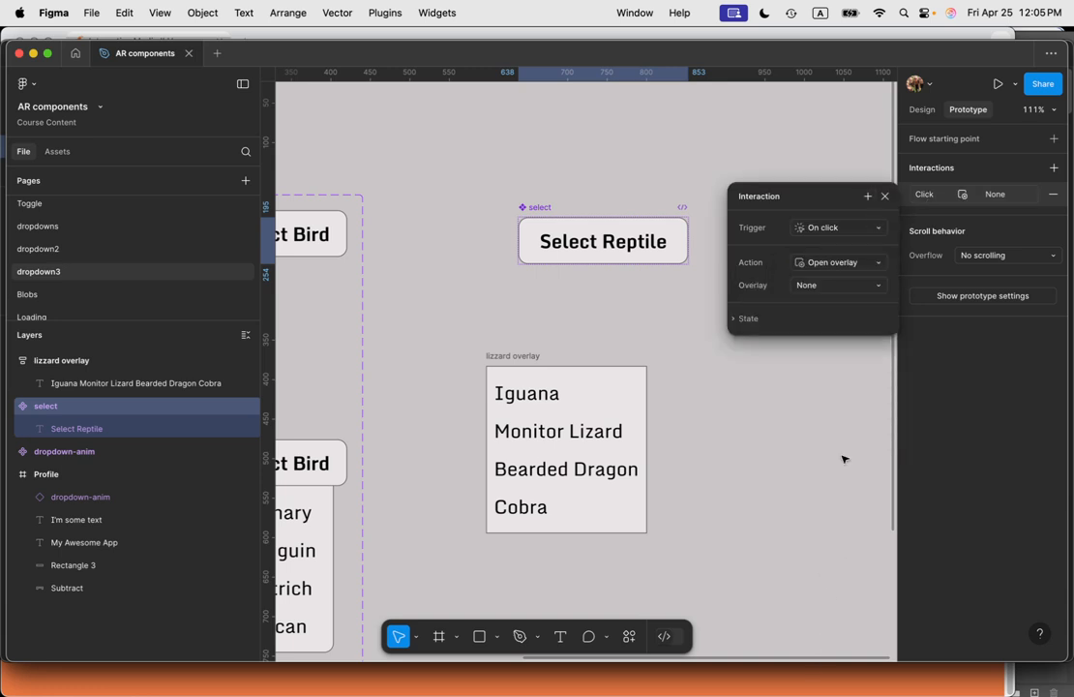
{"action": "left_click", "coordinate": [815, 286]}
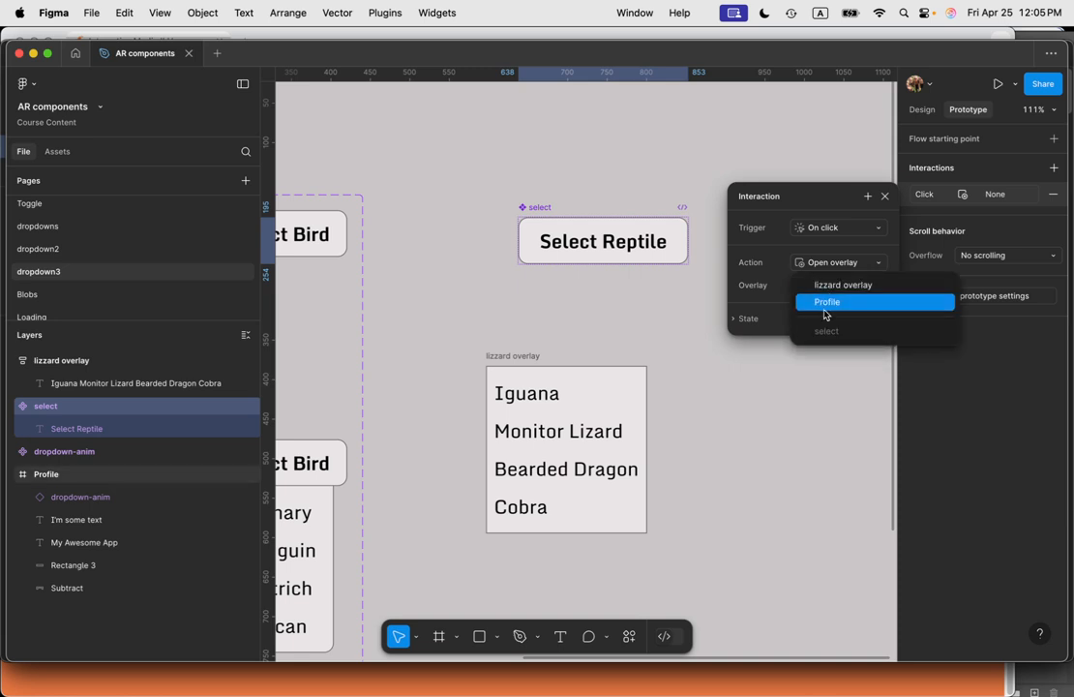
{"action": "left_click", "coordinate": [837, 286]}
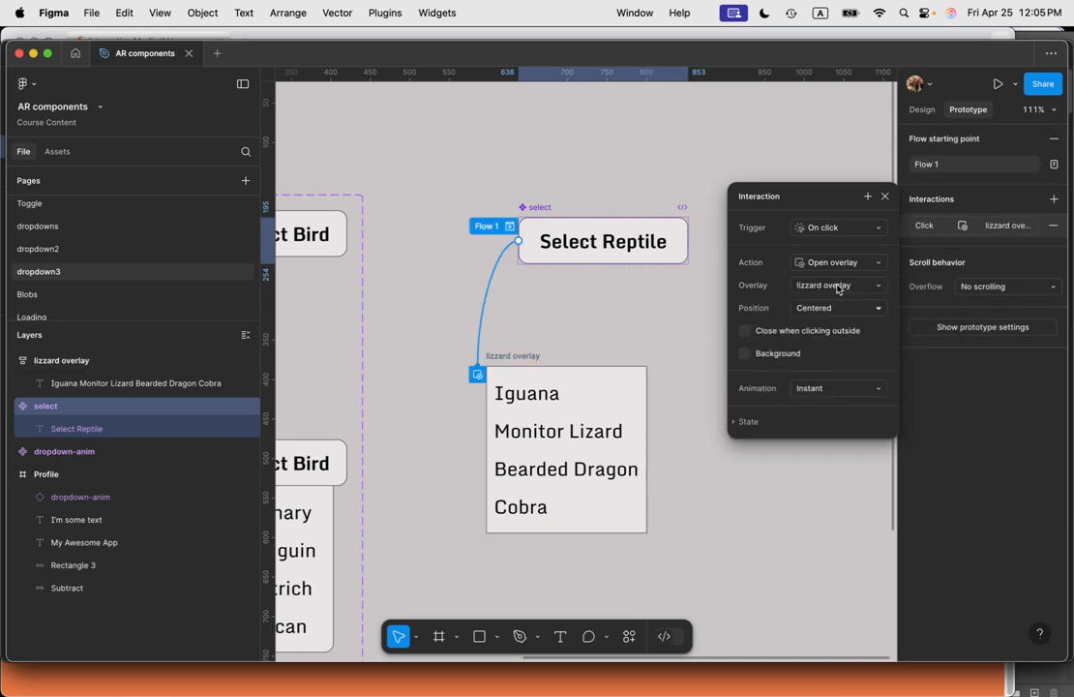
Step: Set the overlay animation to Dissolve and enable closing when clicking outside
{"action": "left_click", "coordinate": [853, 392]}
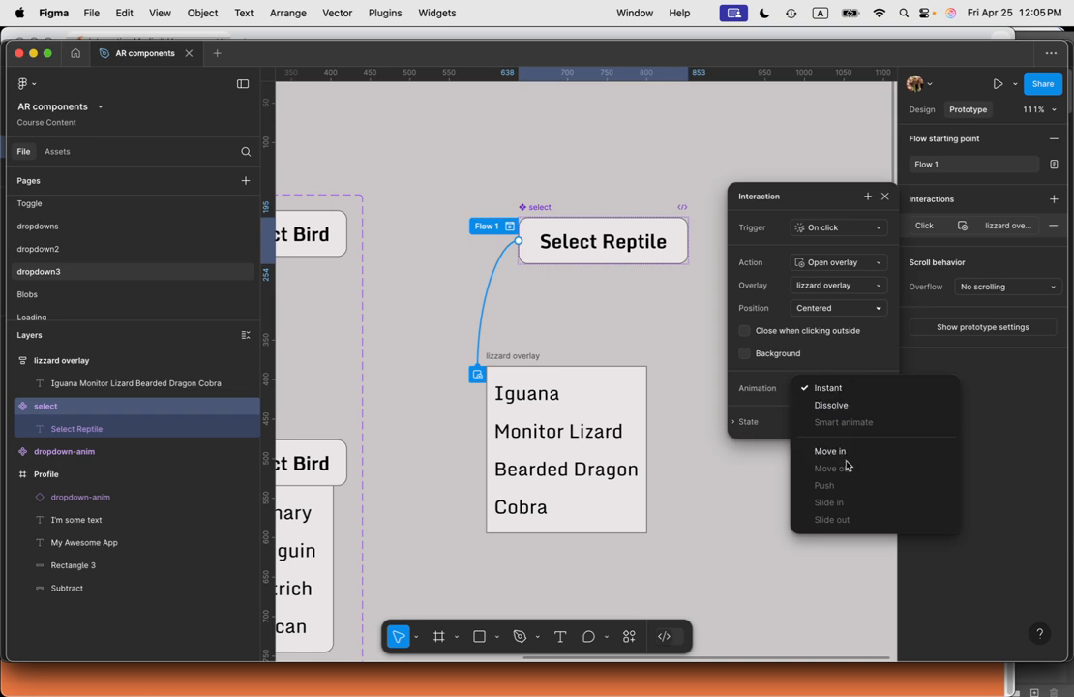
{"action": "left_click", "coordinate": [834, 404]}
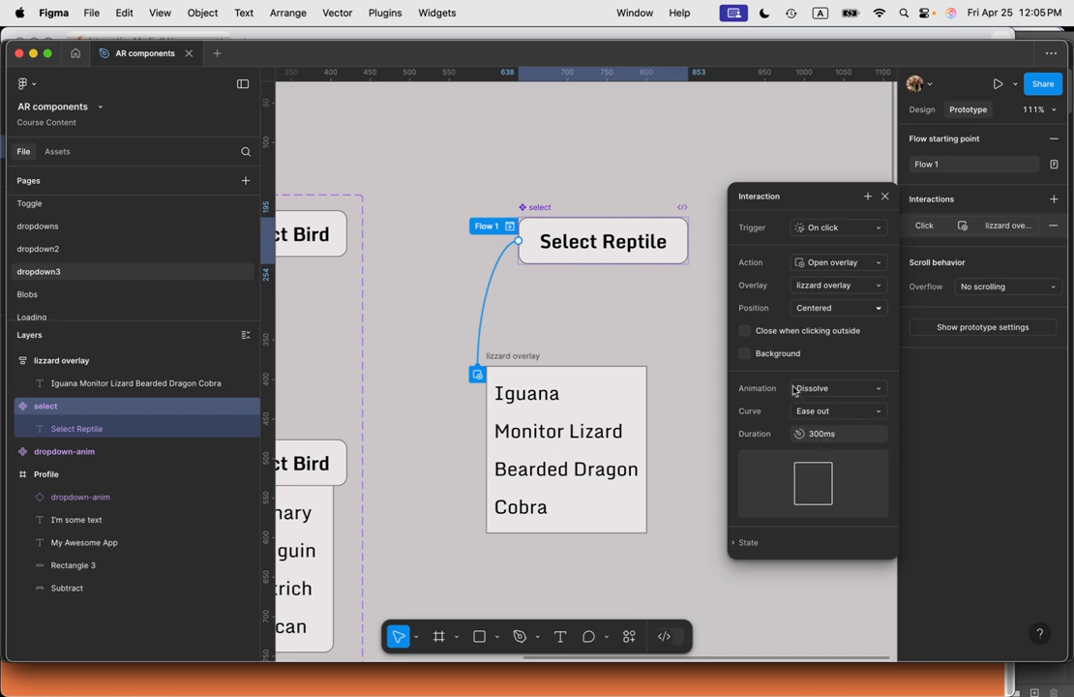
{"action": "left_click", "coordinate": [744, 332]}
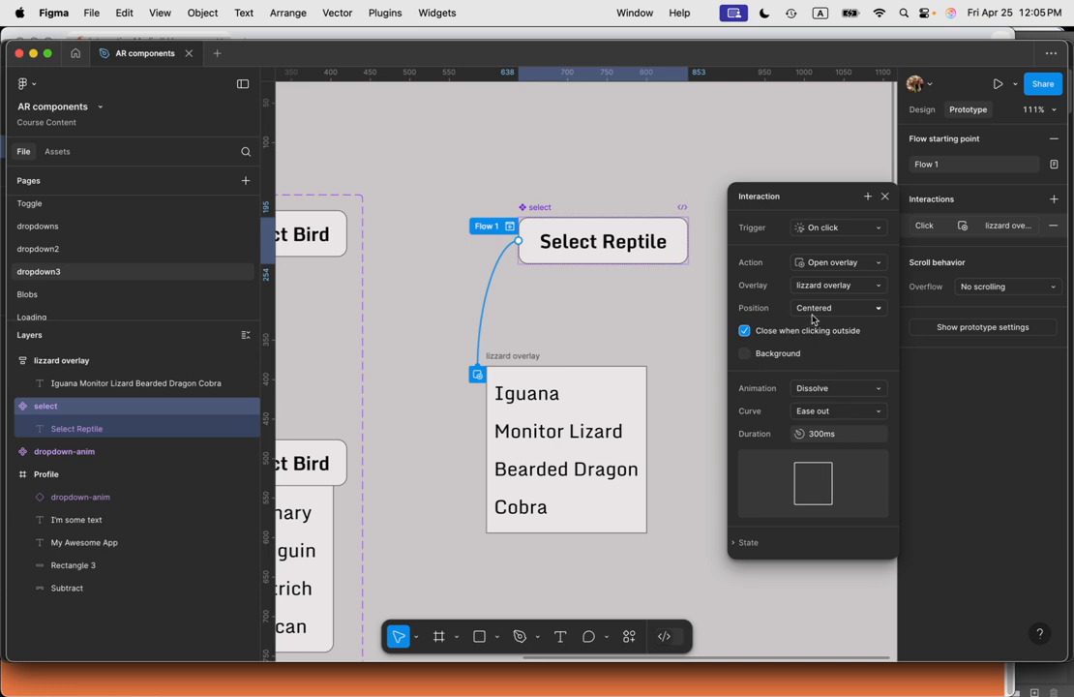
{"action": "scroll", "coordinate": [815, 269], "scroll_direction": "up", "scroll_amount": 1}
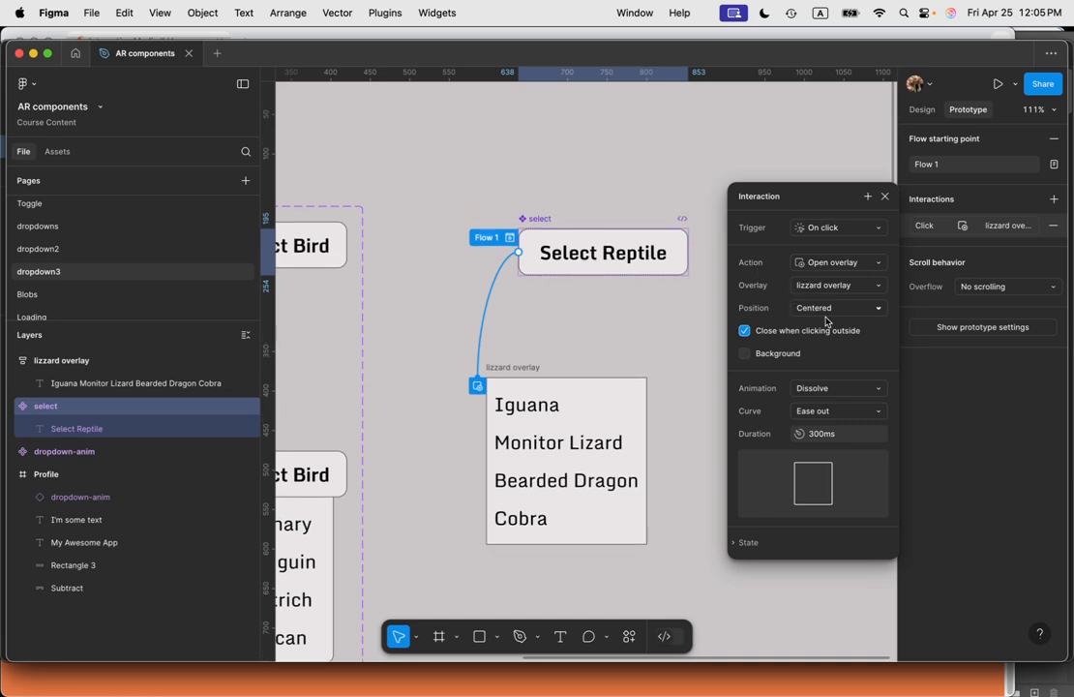
{"action": "left_click", "coordinate": [866, 197]}
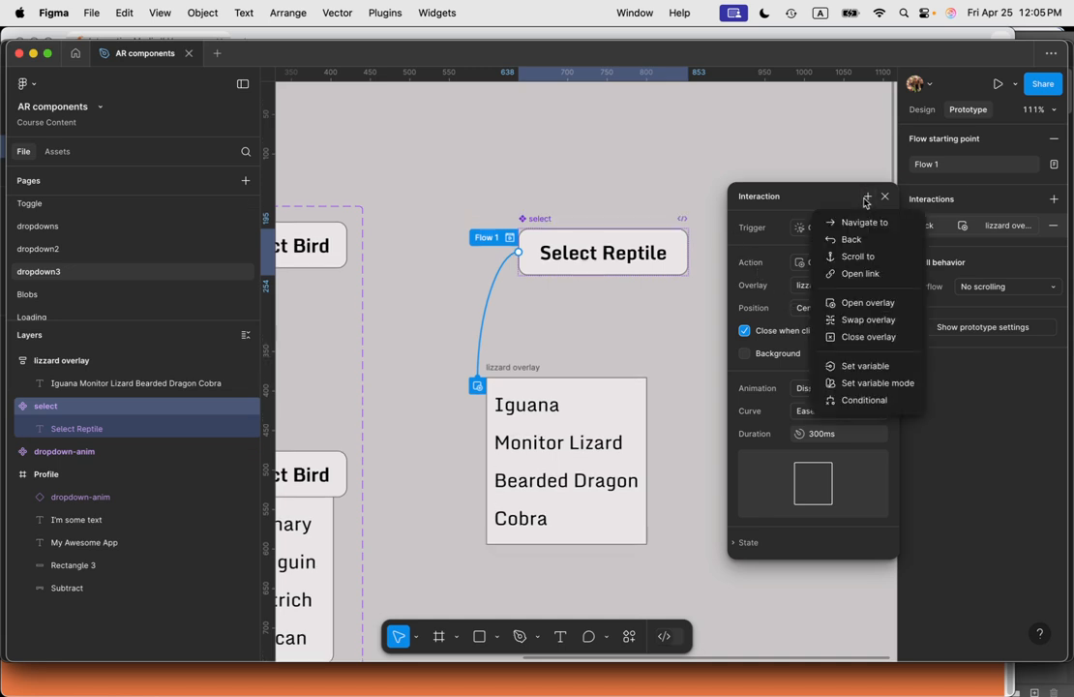
{"action": "left_click", "coordinate": [646, 336]}
Step: Give the lizzard overlay frame an on-click interaction that closes the overlay
{"action": "left_click", "coordinate": [586, 421]}
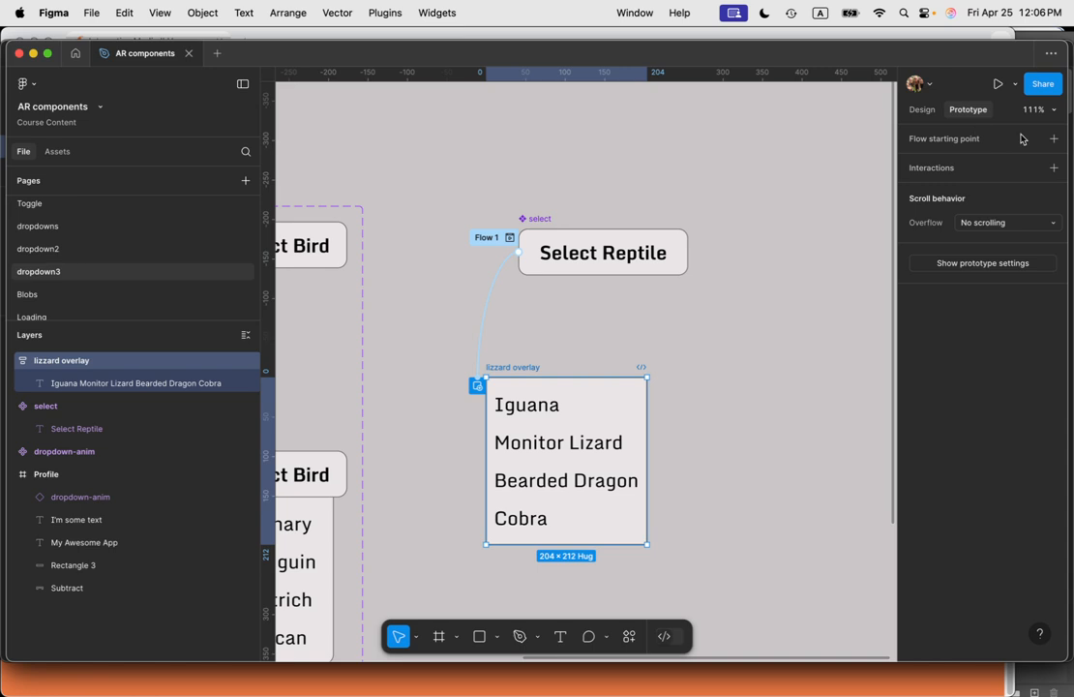
{"action": "left_click", "coordinate": [1054, 168]}
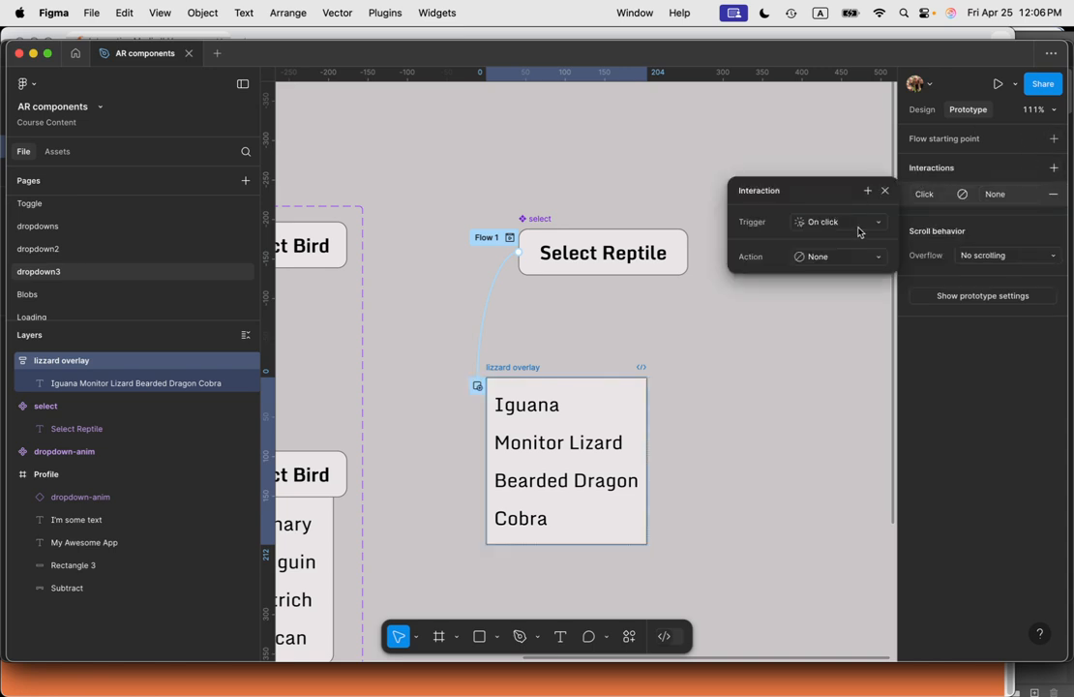
{"action": "left_click", "coordinate": [848, 263]}
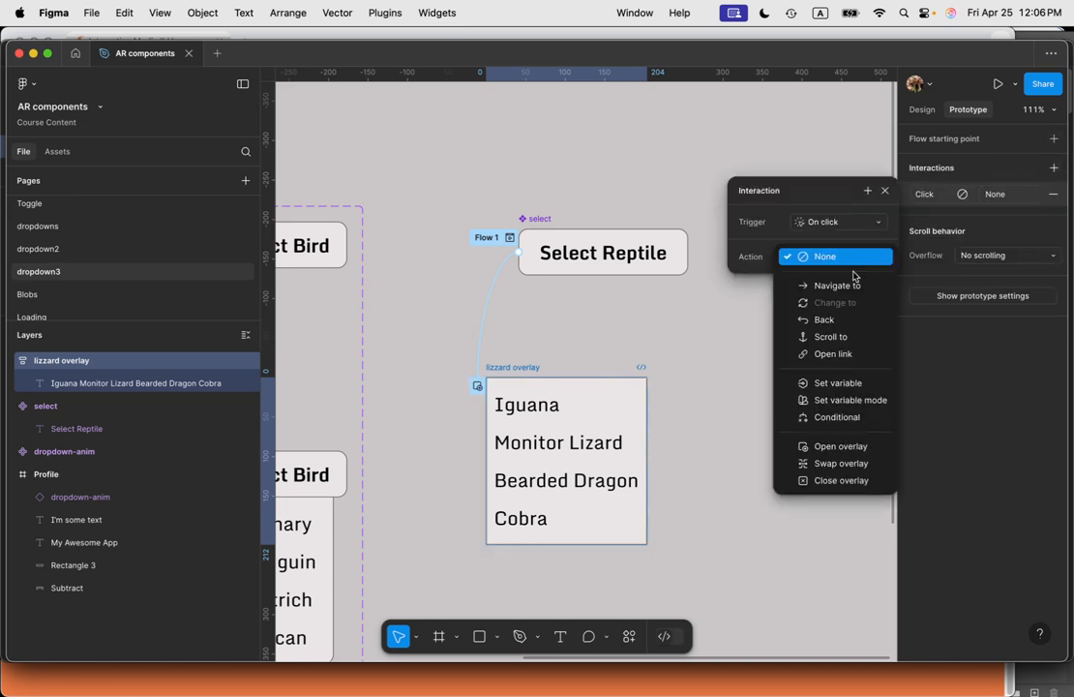
{"action": "left_click", "coordinate": [842, 481]}
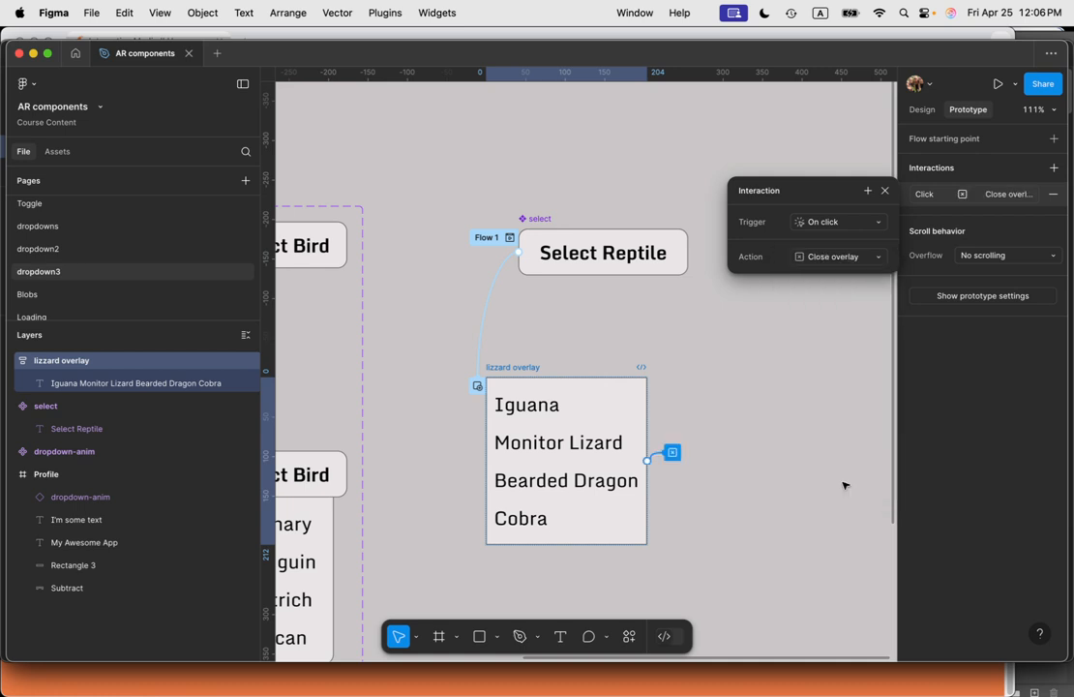
Step: Add a Set variable action to the overlay's click interaction, targeting the select reptile variable
{"action": "left_click", "coordinate": [868, 194]}
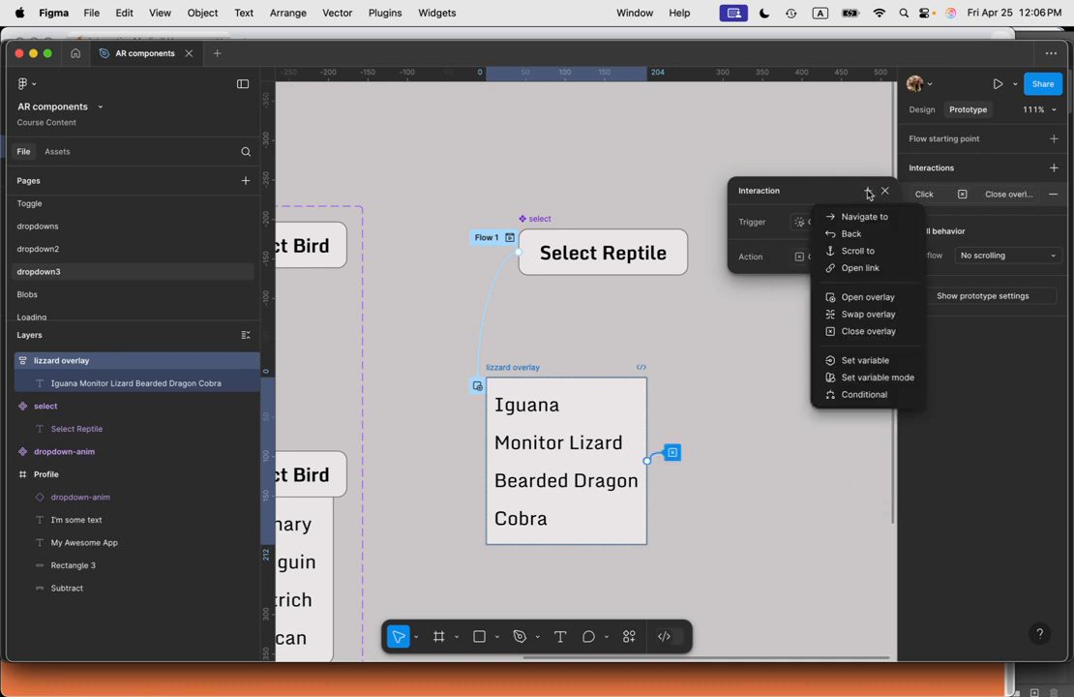
{"action": "left_click", "coordinate": [864, 360]}
{"action": "scroll", "coordinate": [889, 425], "scroll_direction": "down", "scroll_amount": 5}
{"action": "scroll", "coordinate": [880, 416], "scroll_direction": "up", "scroll_amount": 3}
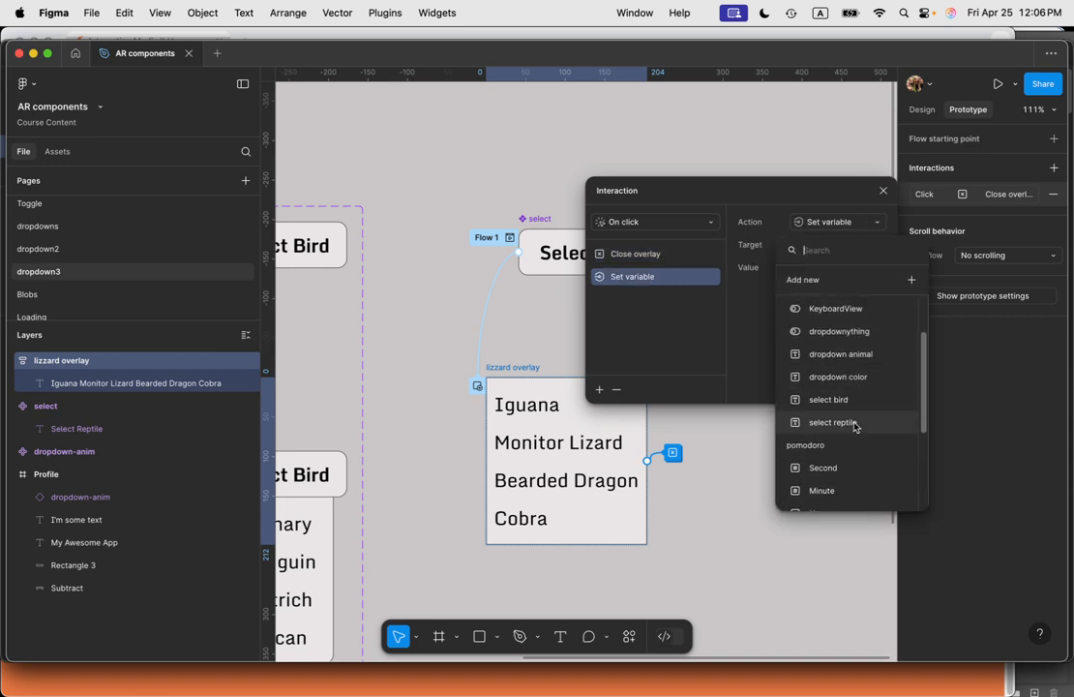
{"action": "left_click", "coordinate": [851, 423]}
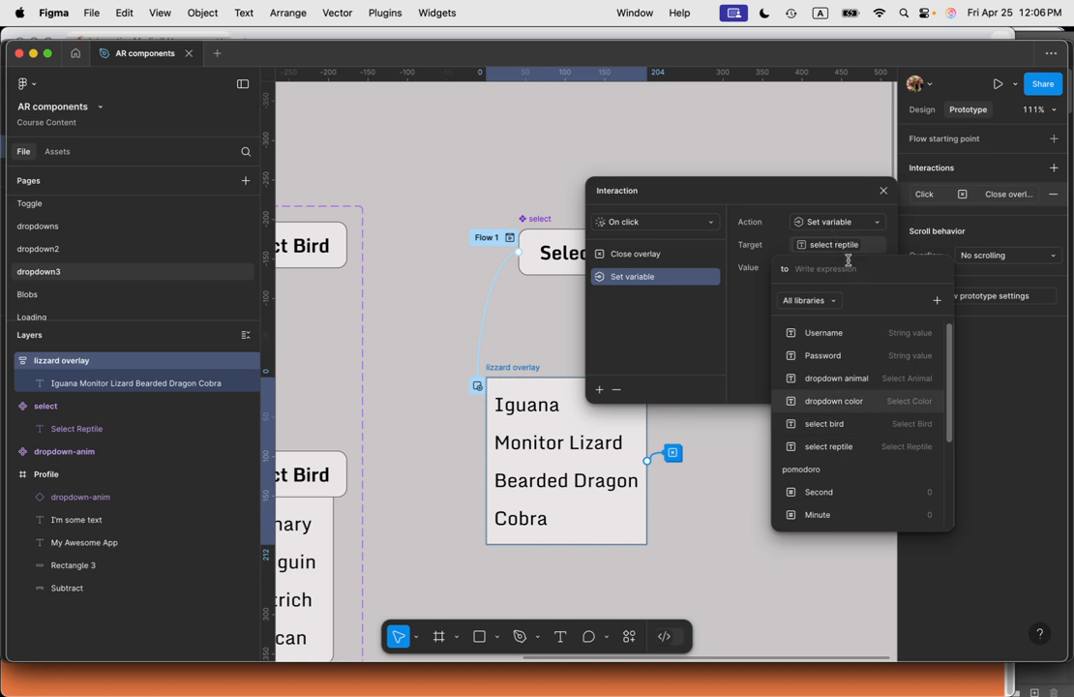
Step: Set the variable's value to the string "Bearded Dragon"
{"action": "type", "text": "Be"}
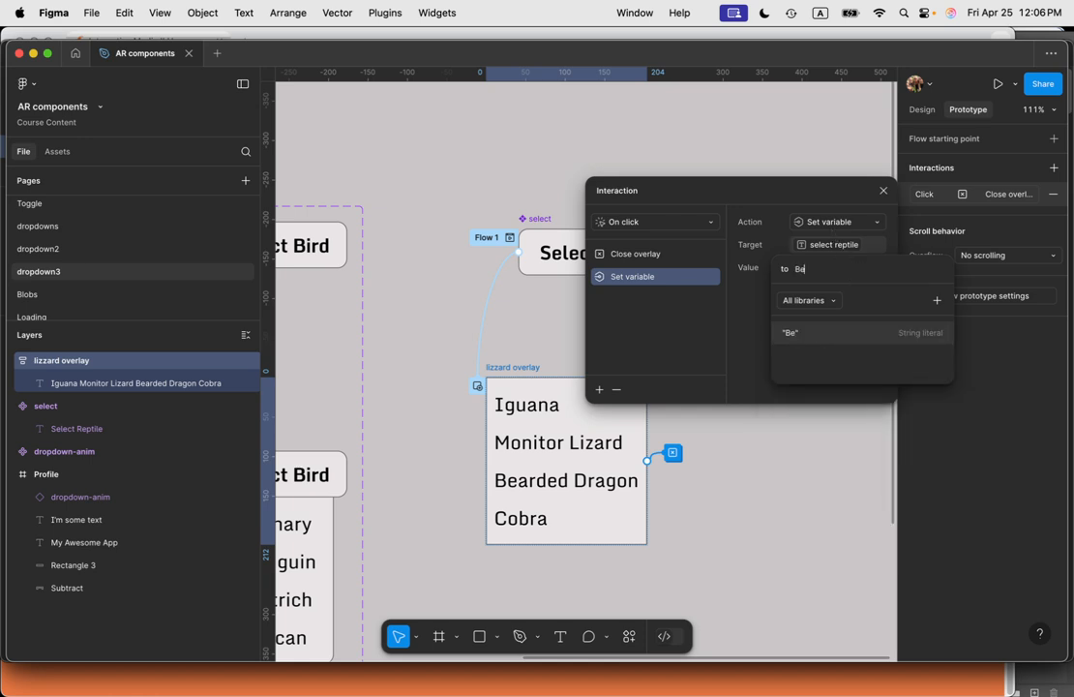
{"action": "type", "text": "arded"}
{"action": "key", "text": "Return"}
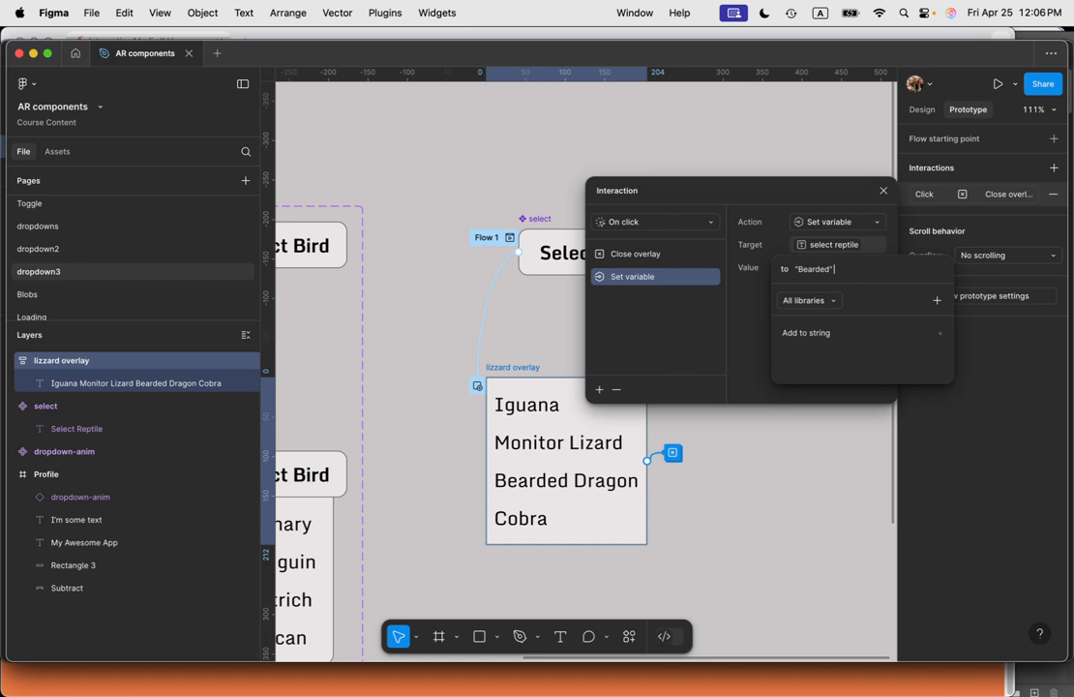
{"action": "type", "text": "Dragon"}
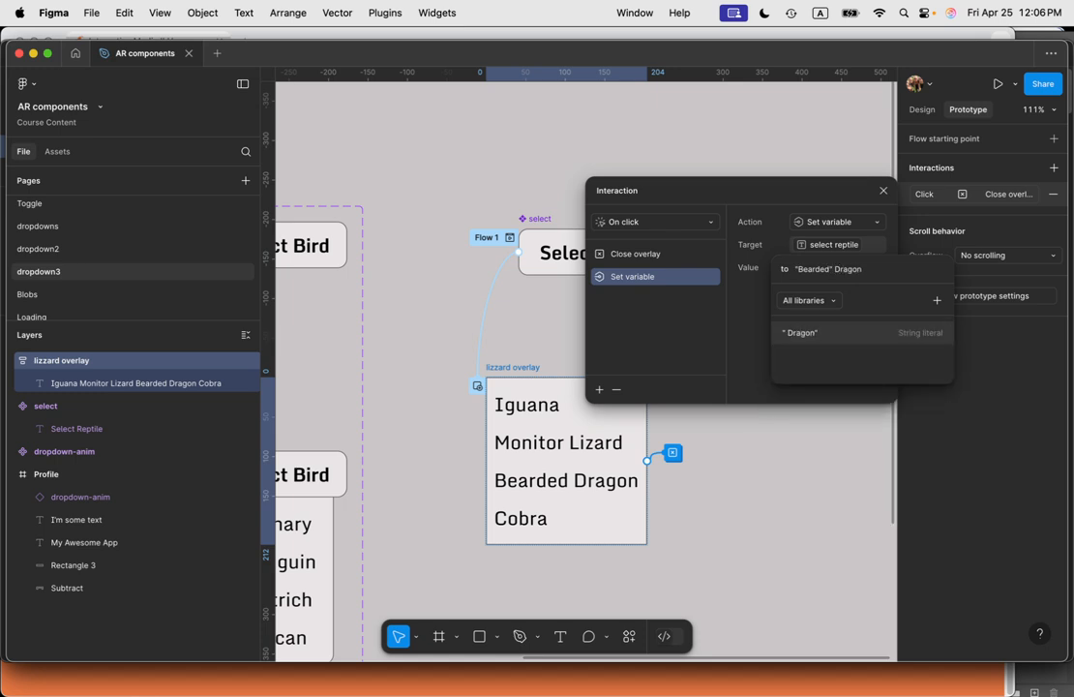
{"action": "key", "text": "BackSpace"}
{"action": "key", "text": "BackSpace"}
{"action": "key", "text": "BackSpace"}
{"action": "key", "text": "BackSpace"}
{"action": "key", "text": "BackSpace"}
{"action": "key", "text": "BackSpace"}
{"action": "key", "text": "BackSpace"}
{"action": "key", "text": "BackSpace"}
{"action": "key", "text": "BackSpace"}
{"action": "type", "text": "gon\""}
{"action": "key", "text": "Return"}
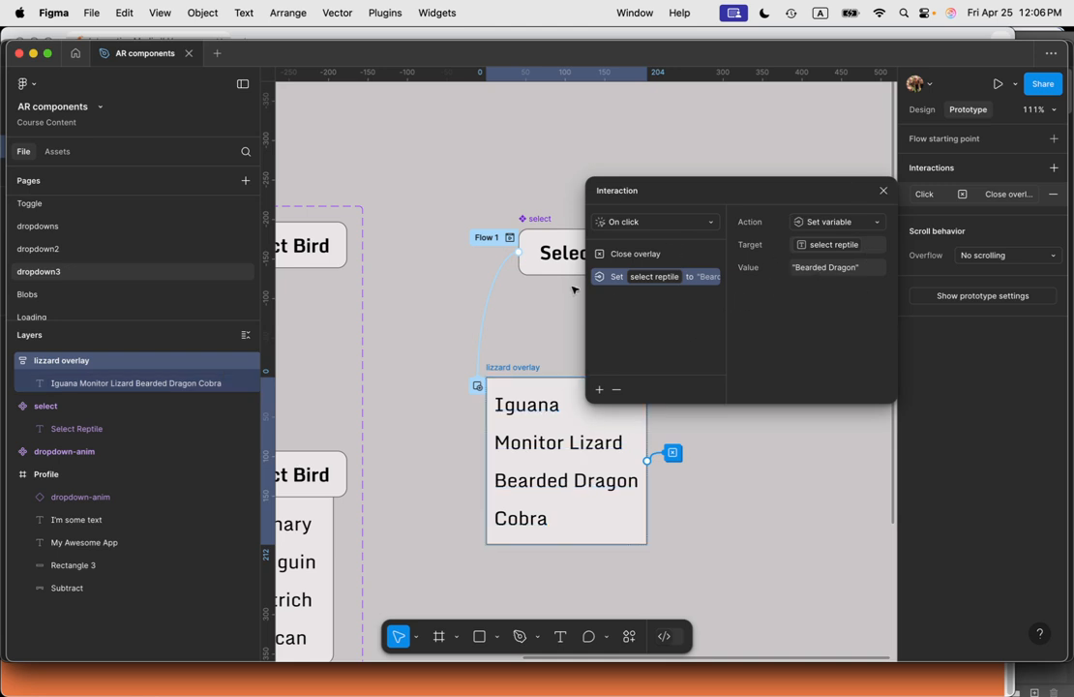
Step: Move the Set variable action above Close overlay and close the interaction dialog
{"action": "left_click_drag", "start_coordinate": [612, 283], "coordinate": [612, 254]}
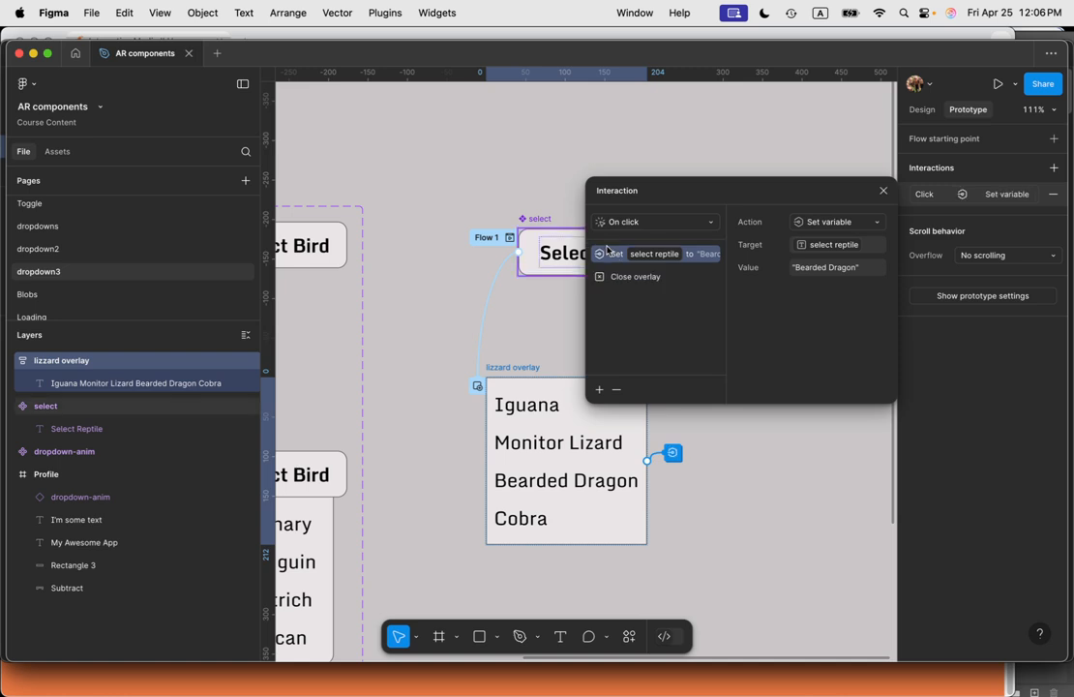
{"action": "left_click", "coordinate": [882, 194]}
Step: Insert an instance of the select component from assets into the Profile frame below the text
{"action": "scroll", "coordinate": [728, 364], "scroll_direction": "down", "scroll_amount": 5}
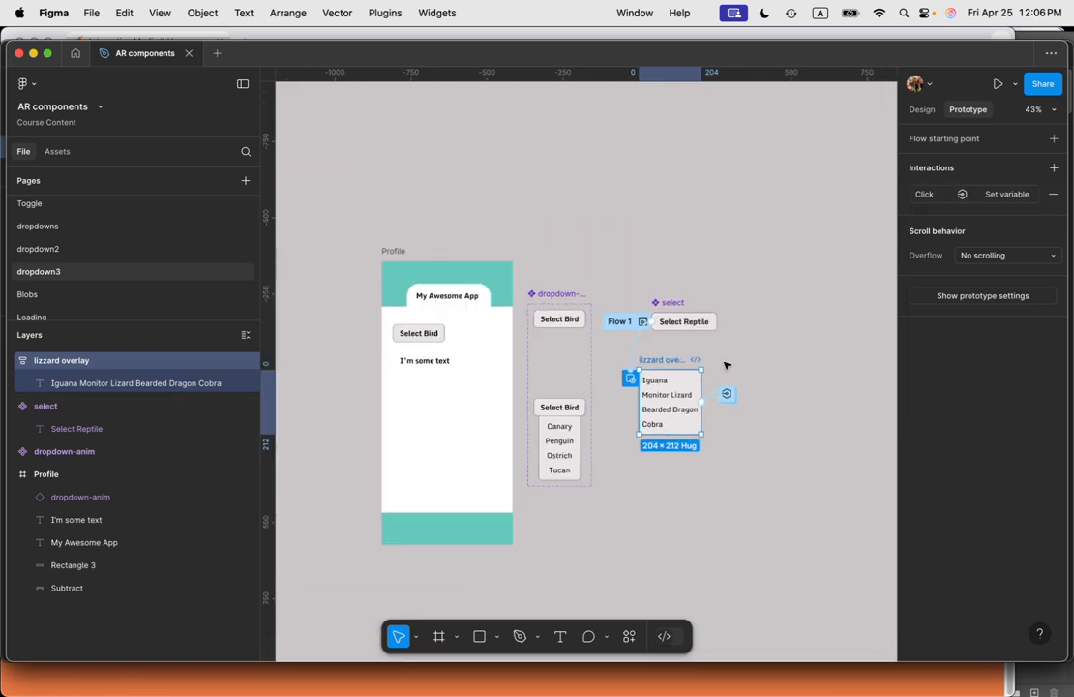
{"action": "left_click", "coordinate": [706, 598]}
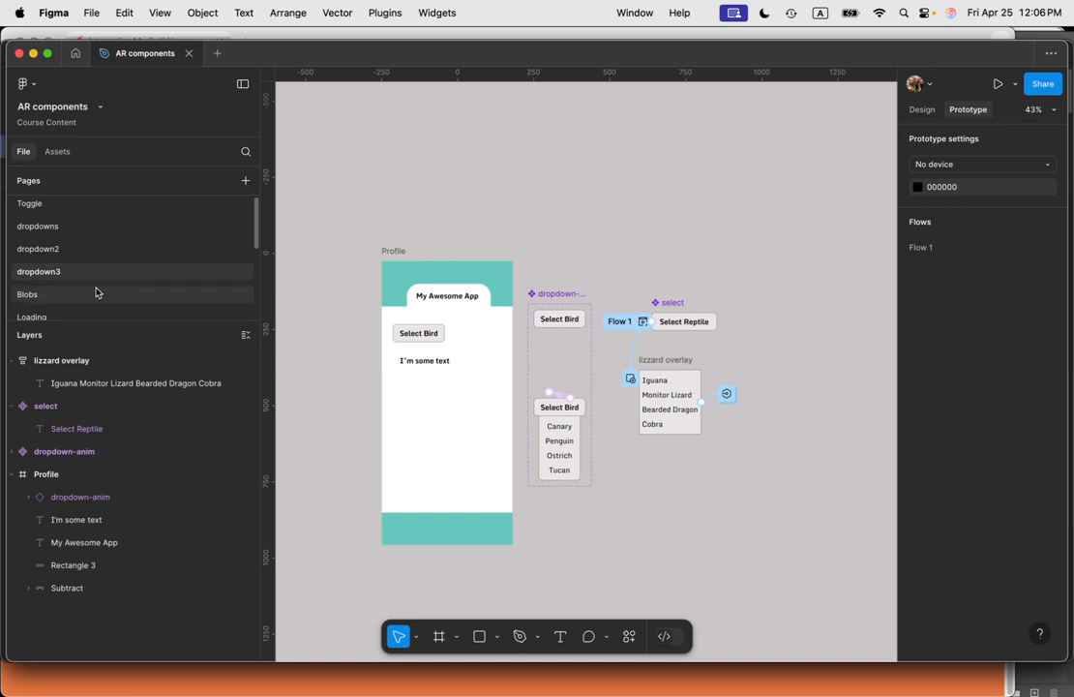
{"action": "left_click", "coordinate": [57, 151]}
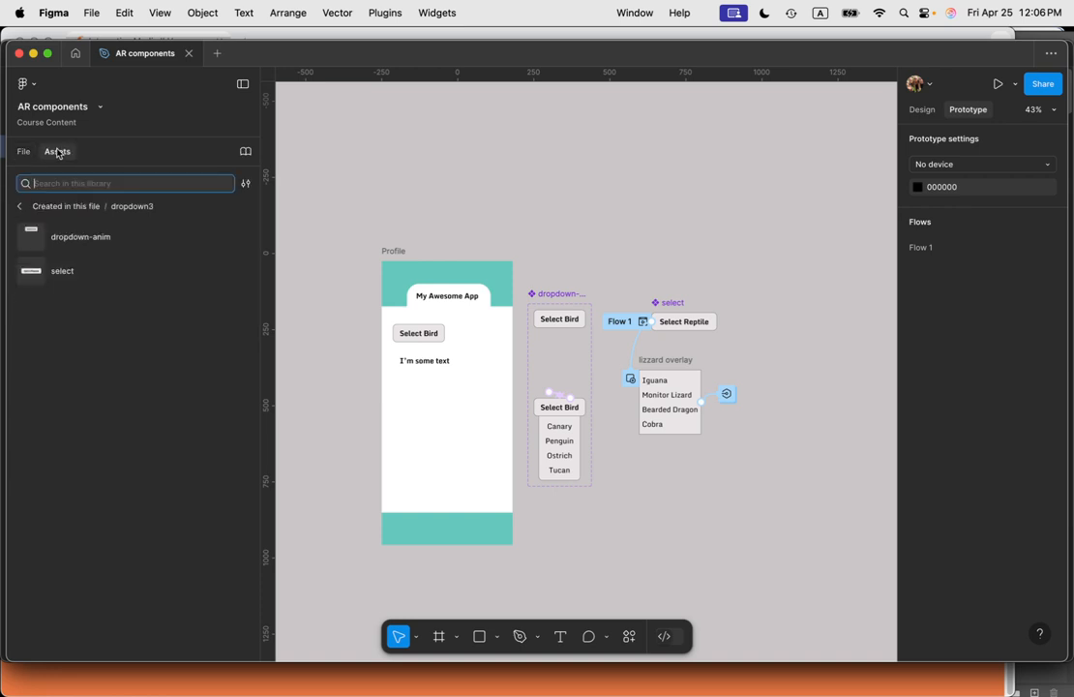
{"action": "left_click", "coordinate": [70, 273]}
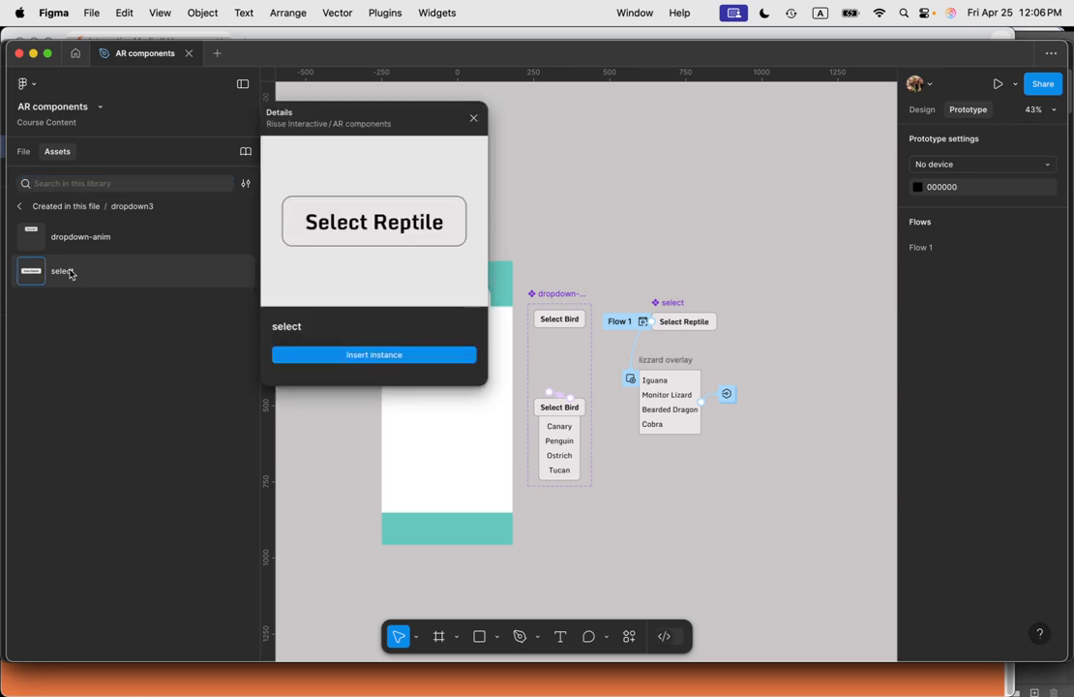
{"action": "left_click", "coordinate": [411, 354]}
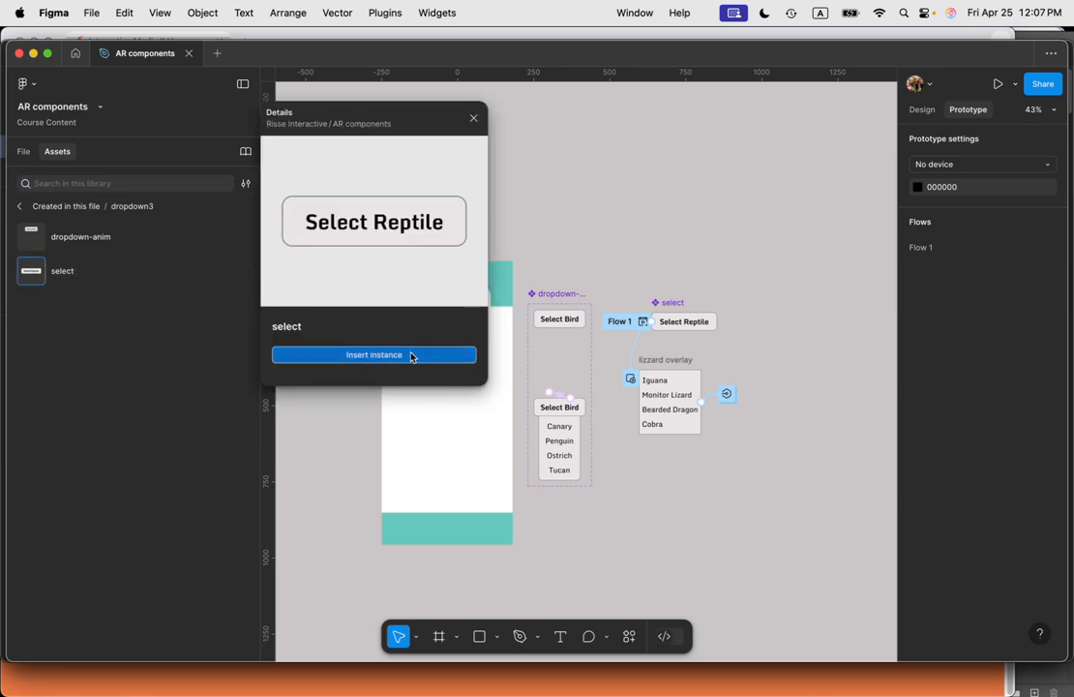
{"action": "left_click_drag", "start_coordinate": [592, 368], "coordinate": [441, 425]}
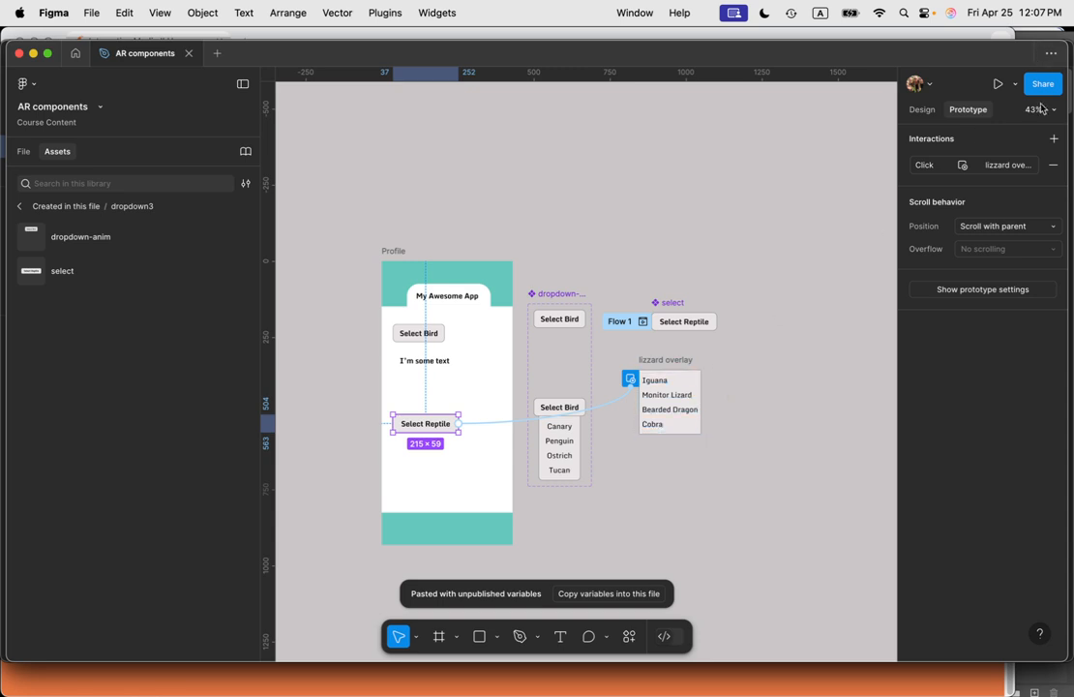
Step: Set the instance's open-overlay position to Manual
{"action": "left_click", "coordinate": [1008, 165]}
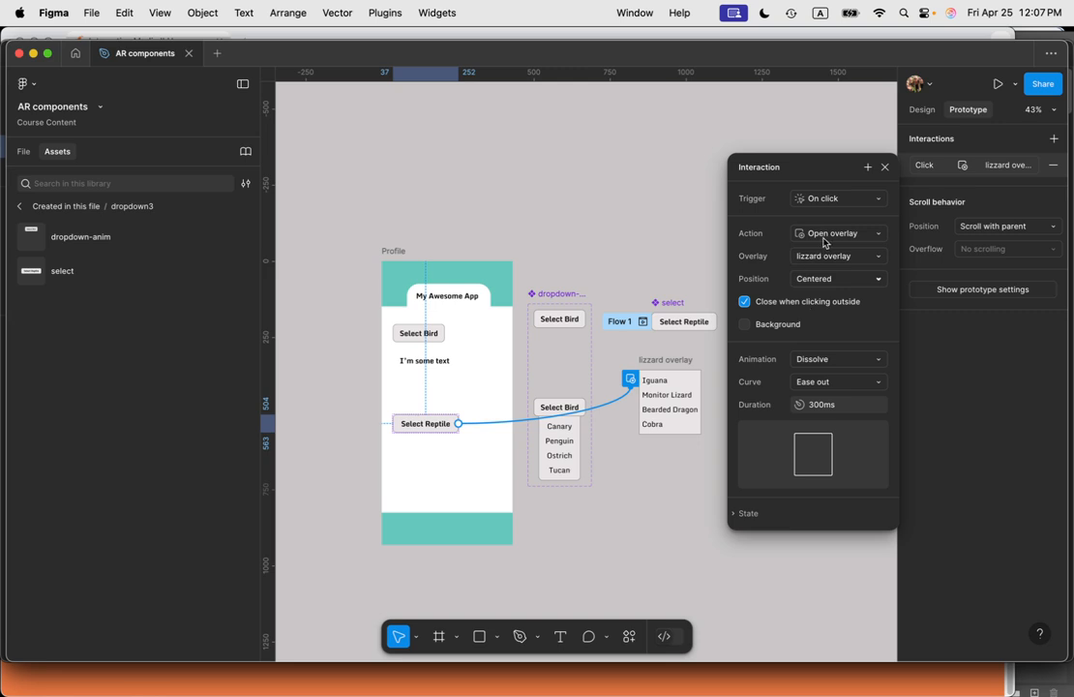
{"action": "left_click", "coordinate": [840, 280]}
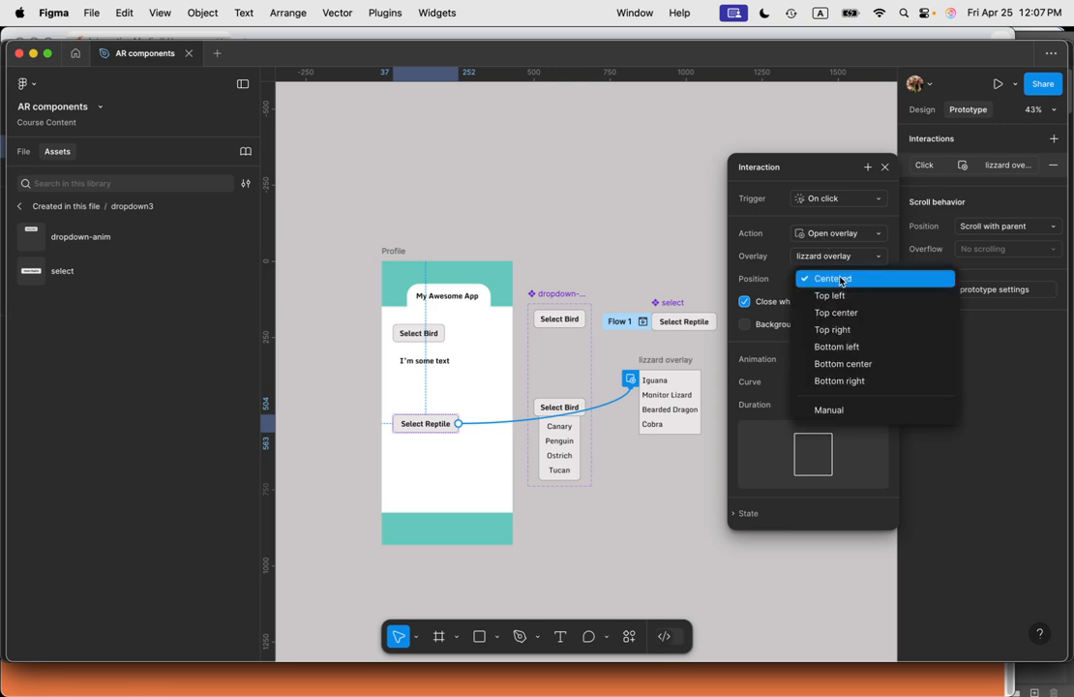
{"action": "left_click", "coordinate": [840, 410]}
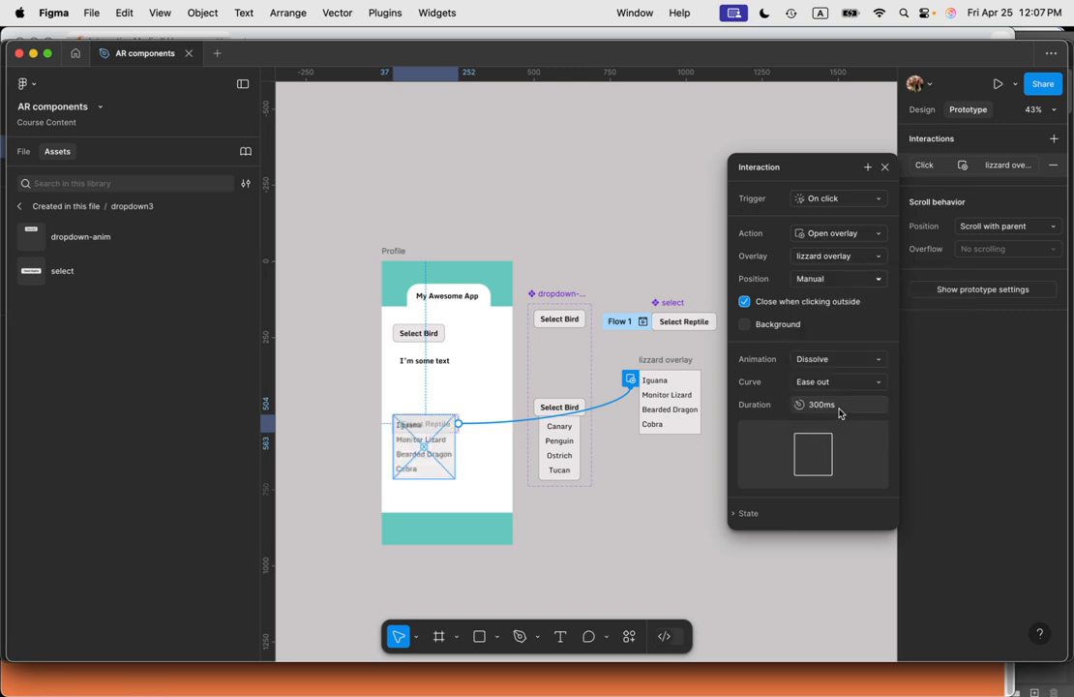
Step: Place the lizzard overlay directly beneath the Select Reptile button in the Profile frame
{"action": "scroll", "coordinate": [414, 473], "scroll_direction": "up", "scroll_amount": 5}
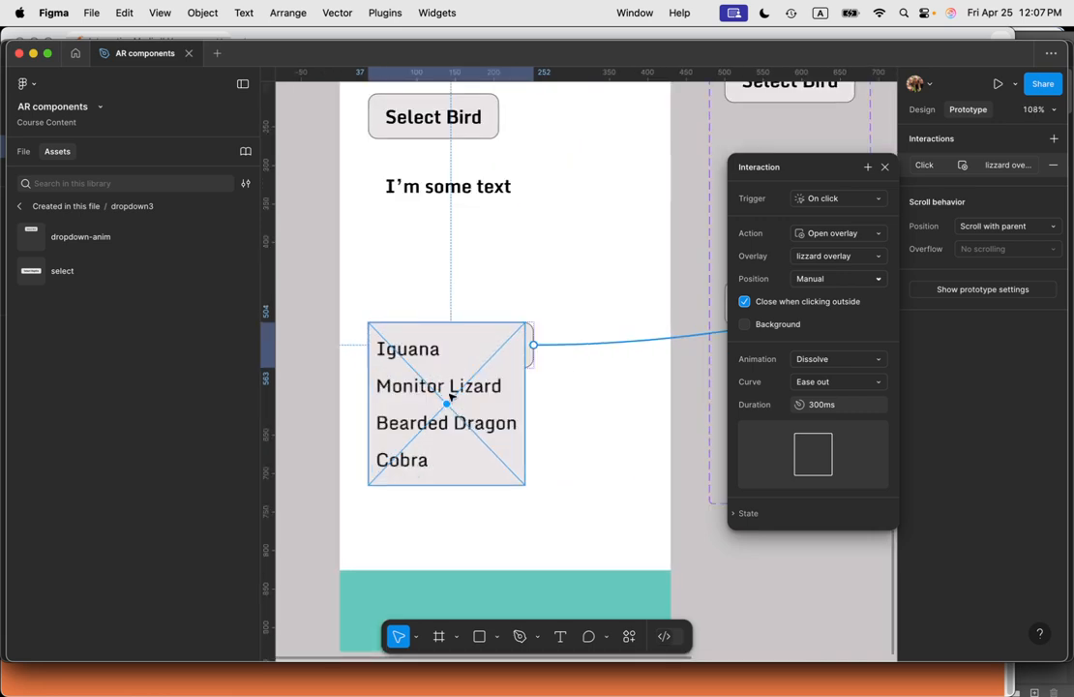
{"action": "left_click_drag", "start_coordinate": [463, 378], "coordinate": [464, 420]}
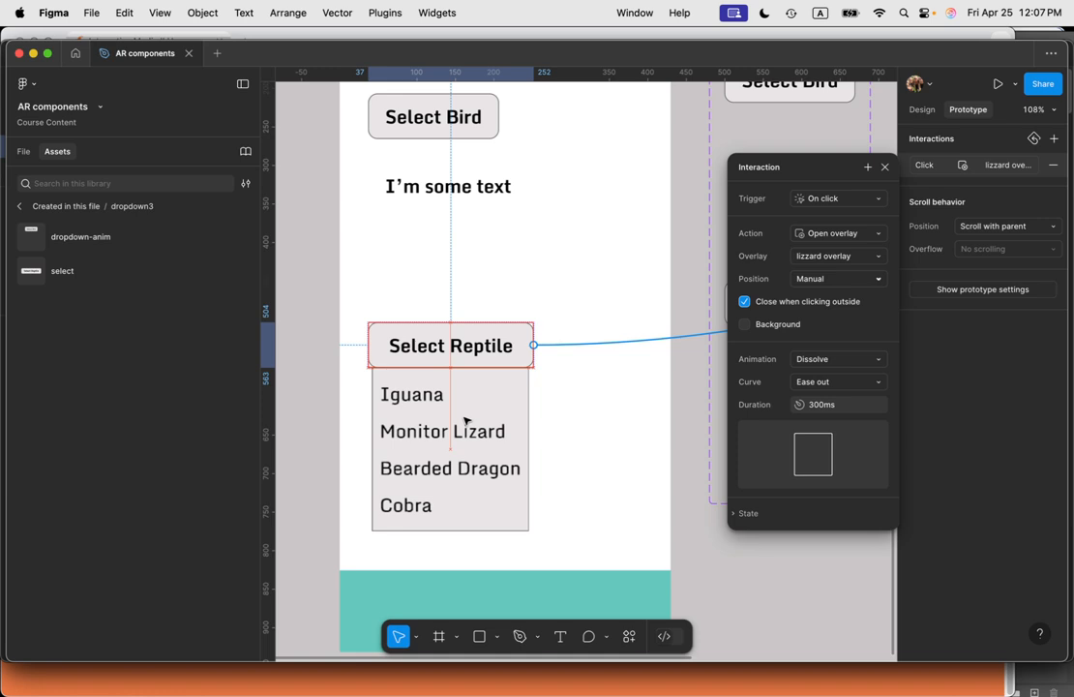
{"action": "left_click_drag", "start_coordinate": [464, 420], "coordinate": [464, 420]}
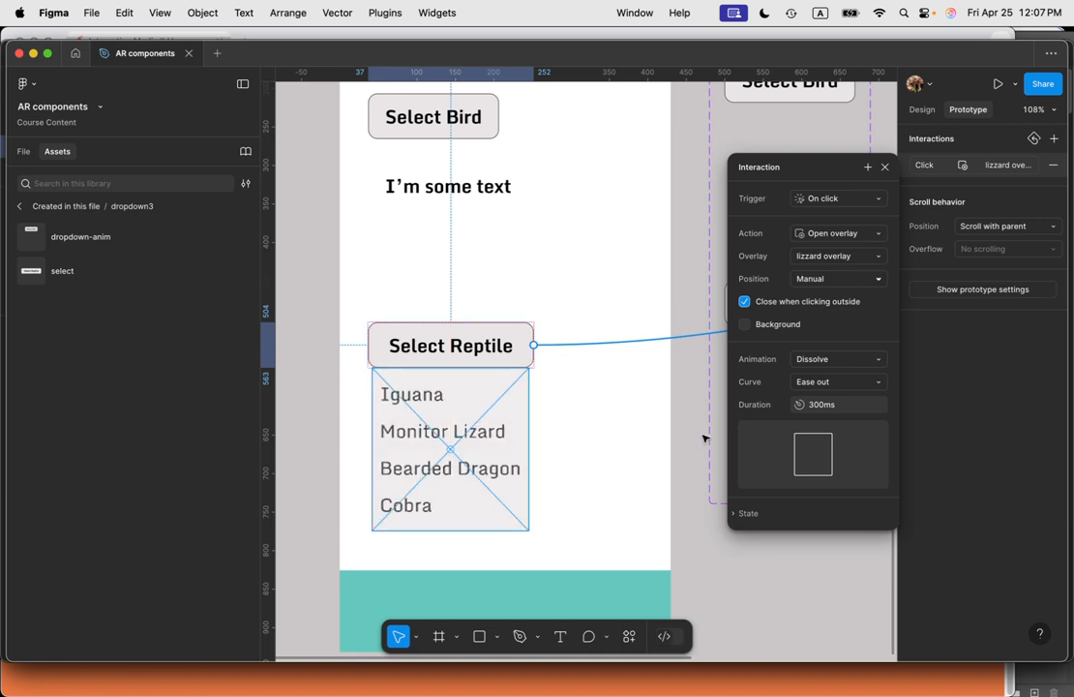
{"action": "mouse_move", "coordinate": [758, 426]}
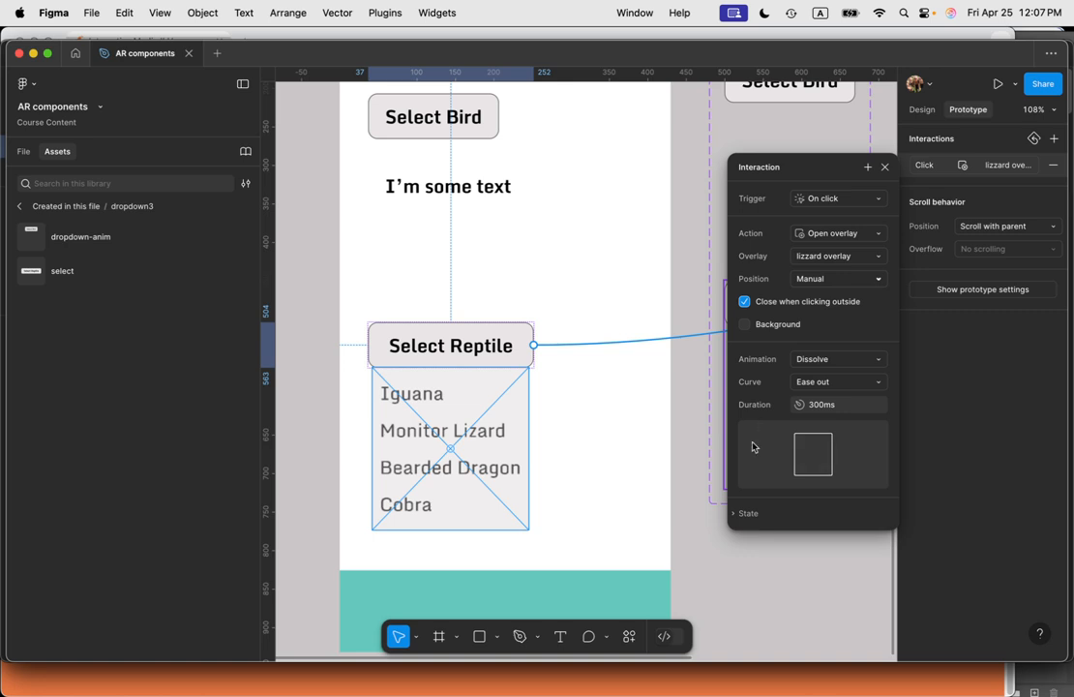
{"action": "scroll", "coordinate": [492, 401], "scroll_direction": "up", "scroll_amount": 5}
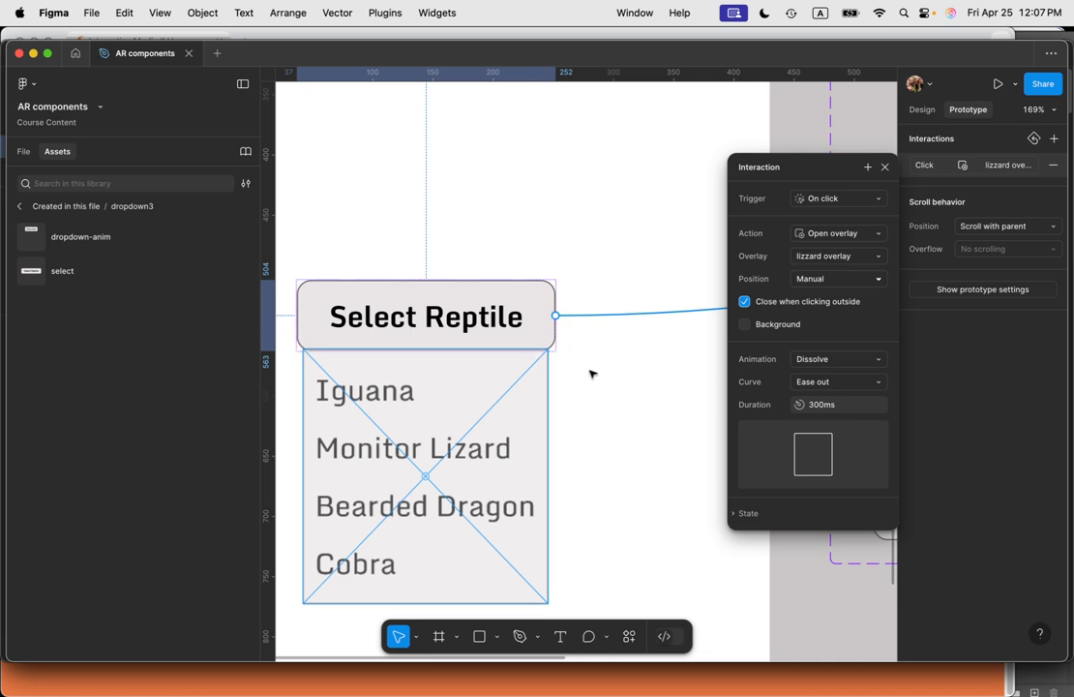
{"action": "left_click", "coordinate": [590, 373]}
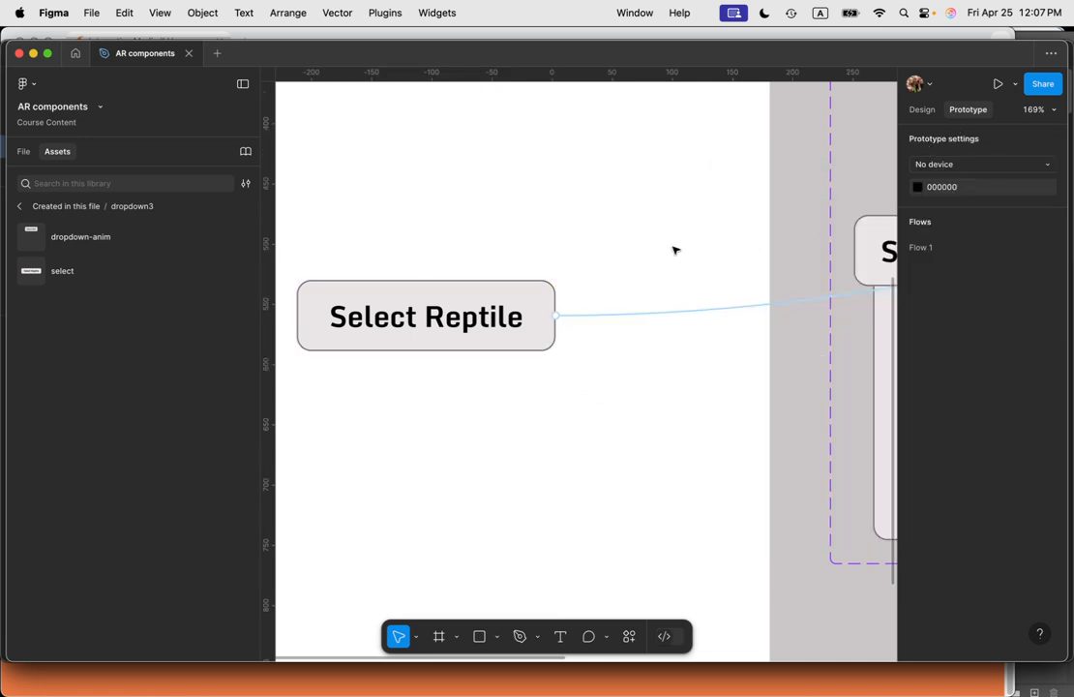
Step: Preview the Profile frame, open the reptile dropdown and choose Bearded Dragon
{"action": "scroll", "coordinate": [560, 332], "scroll_direction": "down", "scroll_amount": 5}
{"action": "scroll", "coordinate": [567, 259], "scroll_direction": "up", "scroll_amount": 3}
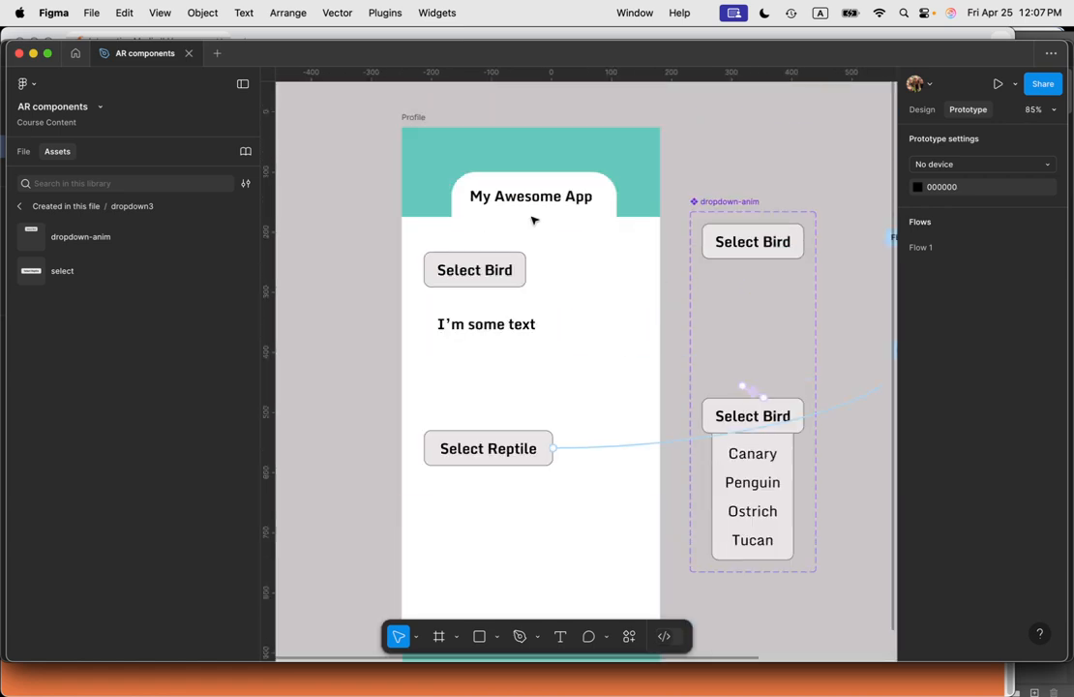
{"action": "left_click", "coordinate": [420, 117]}
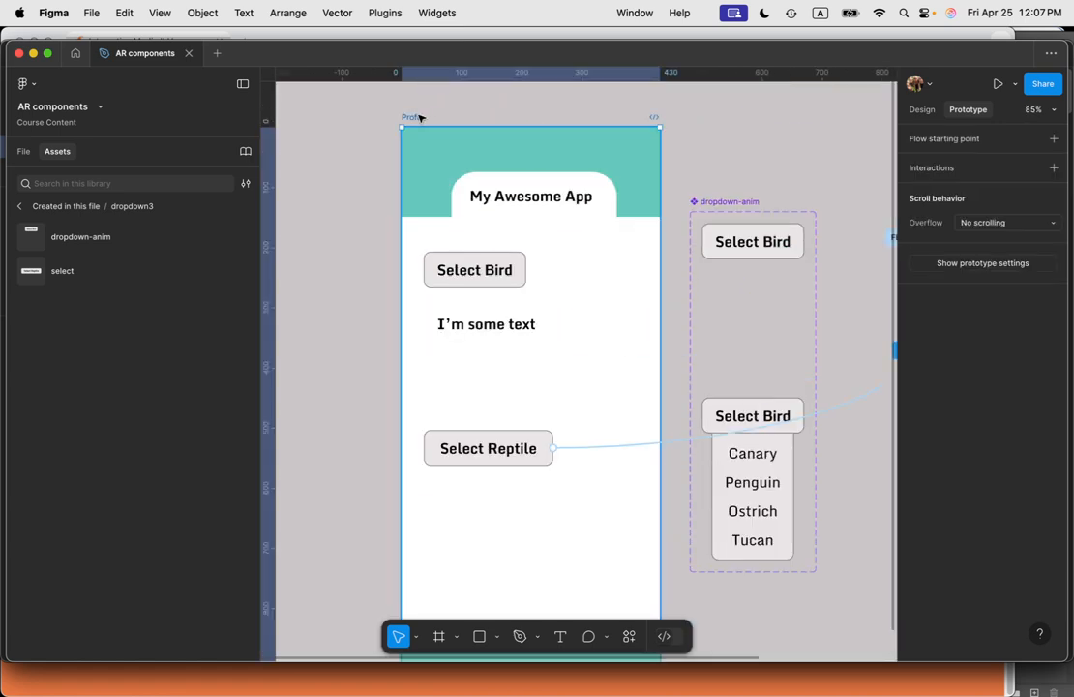
{"action": "key", "text": "shift+space"}
{"action": "left_click", "coordinate": [426, 436]}
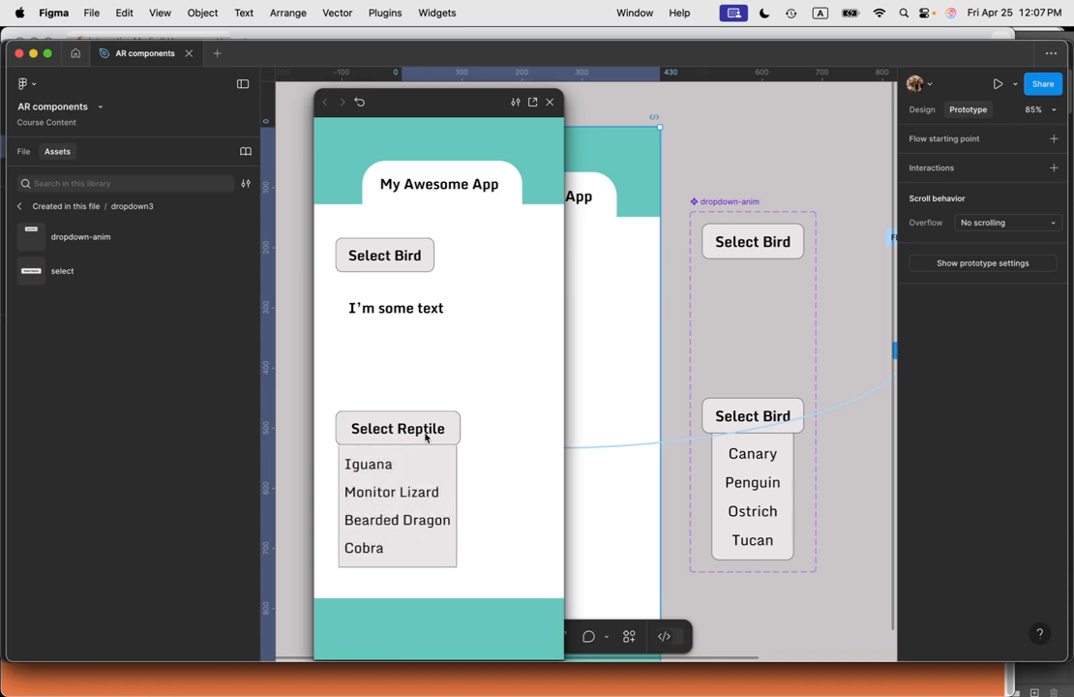
{"action": "left_click", "coordinate": [416, 520]}
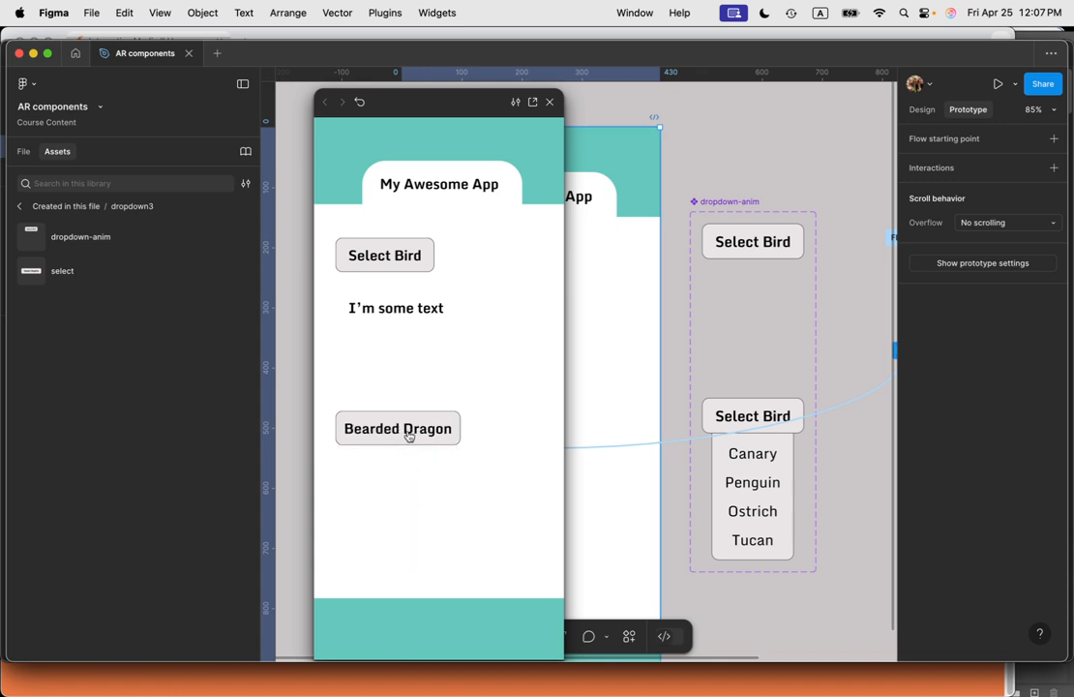
Step: Reopen the reptile dropdown several times, testing option picks and closing by clicking outside
{"action": "left_click", "coordinate": [447, 430]}
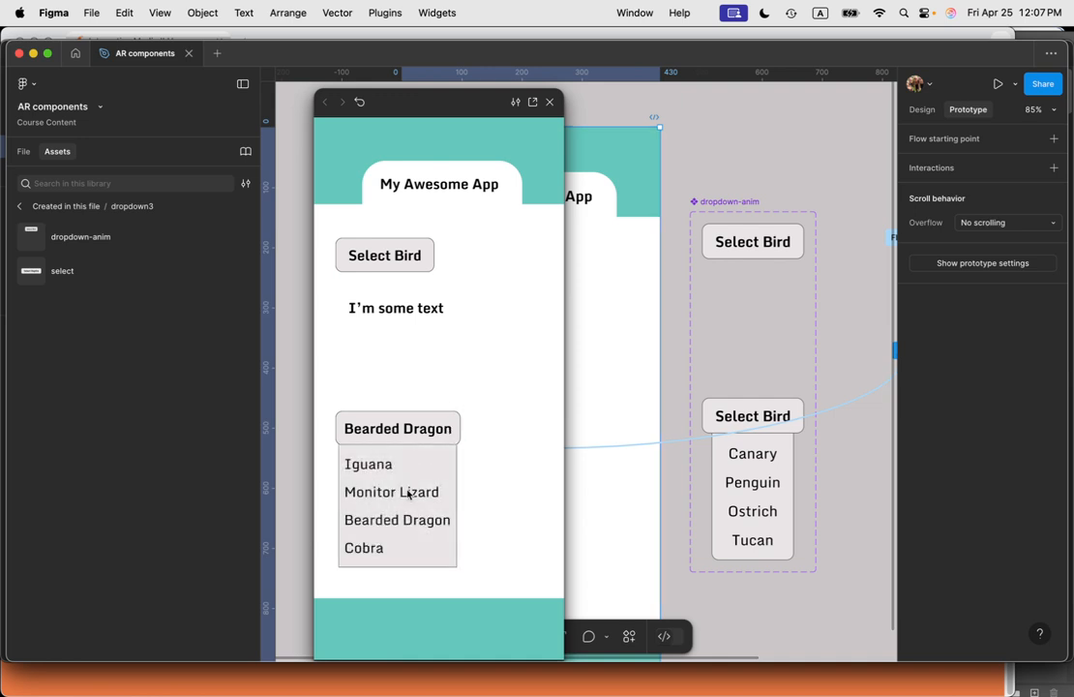
{"action": "left_click", "coordinate": [408, 492]}
{"action": "left_click", "coordinate": [423, 430]}
{"action": "left_click", "coordinate": [388, 489]}
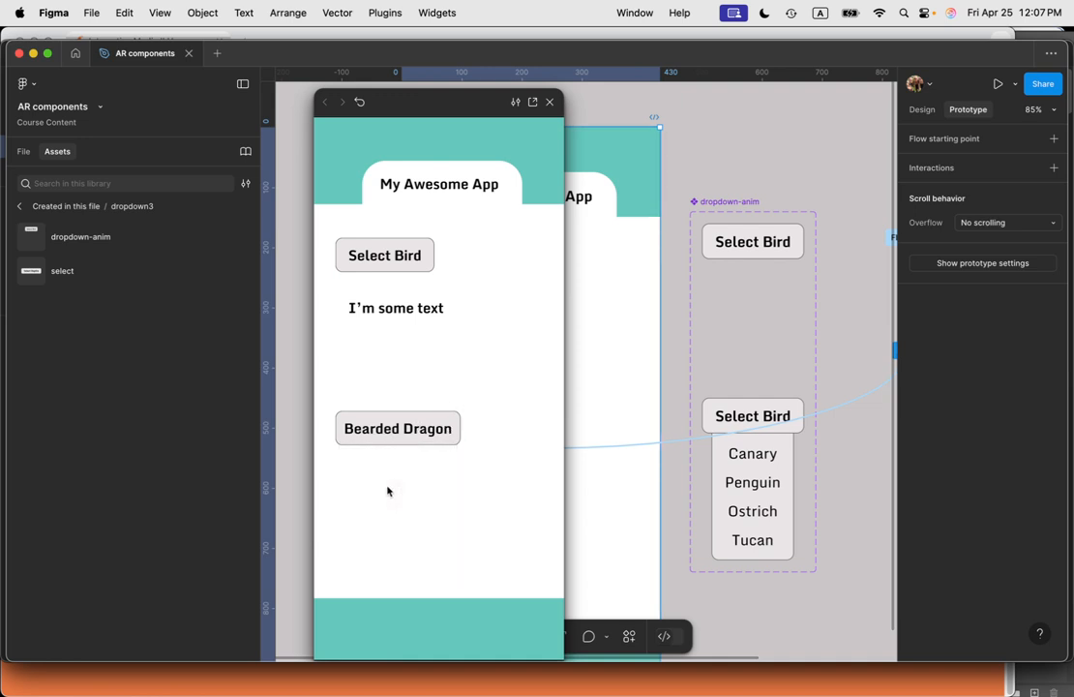
{"action": "left_click", "coordinate": [407, 436]}
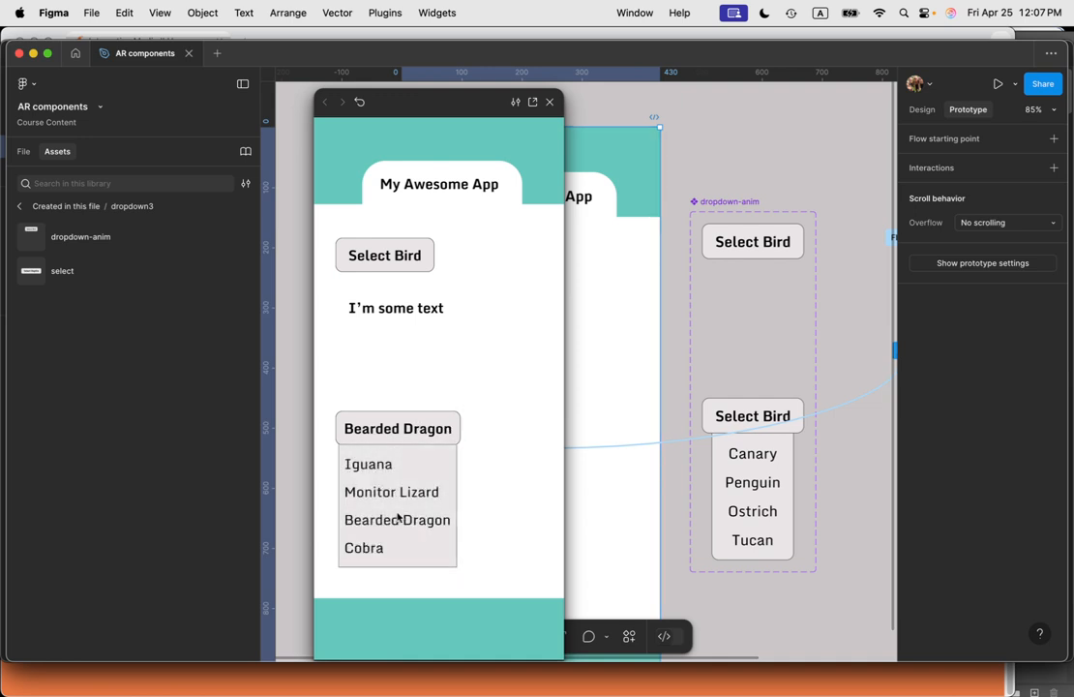
{"action": "left_click", "coordinate": [397, 519]}
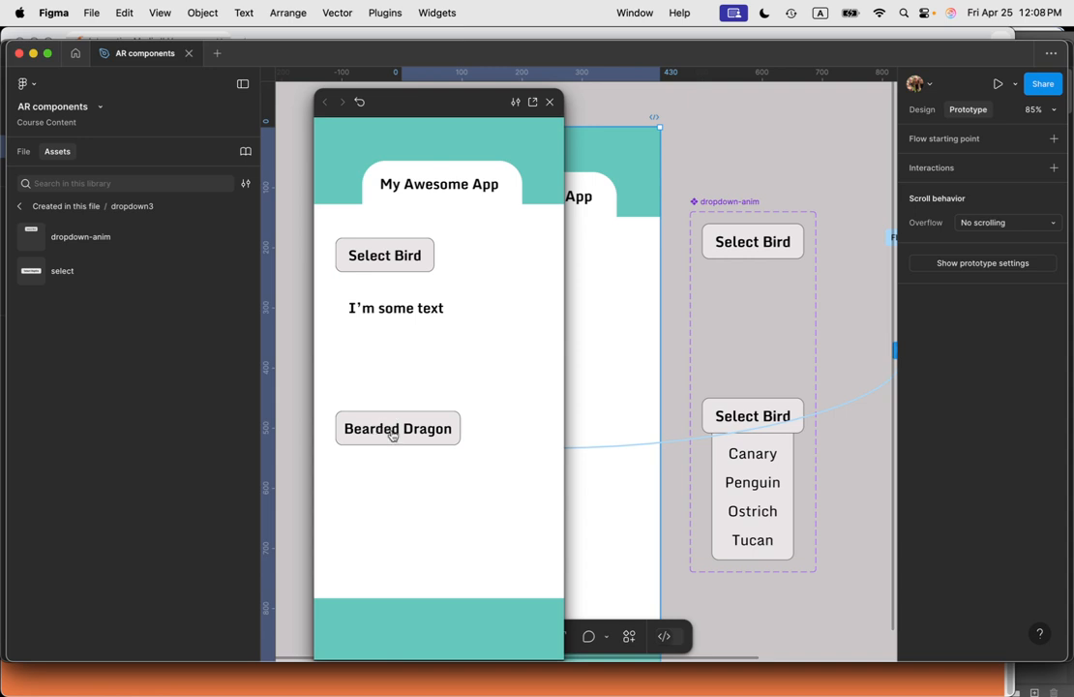
{"action": "mouse_move", "coordinate": [440, 103]}
{"action": "left_mouse_down"}
{"action": "mouse_move", "coordinate": [545, 109]}
{"action": "mouse_move", "coordinate": [375, 81]}
{"action": "mouse_move", "coordinate": [428, 84]}
{"action": "left_mouse_up"}
{"action": "key", "text": "super+Tab"}
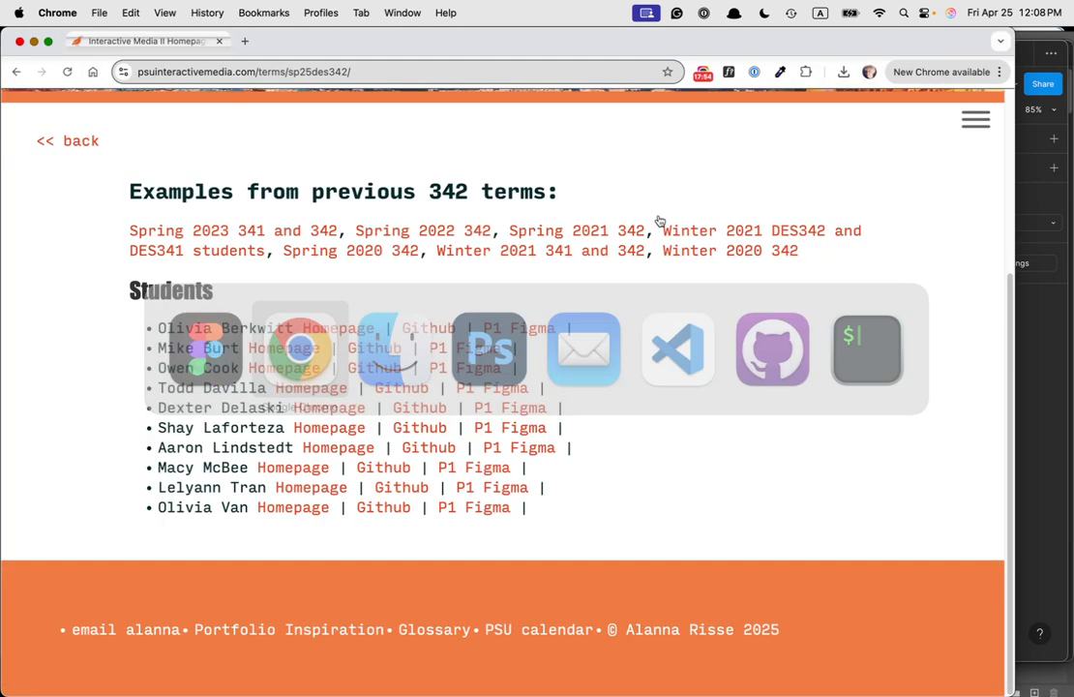
{"action": "left_click", "coordinate": [705, 74]}
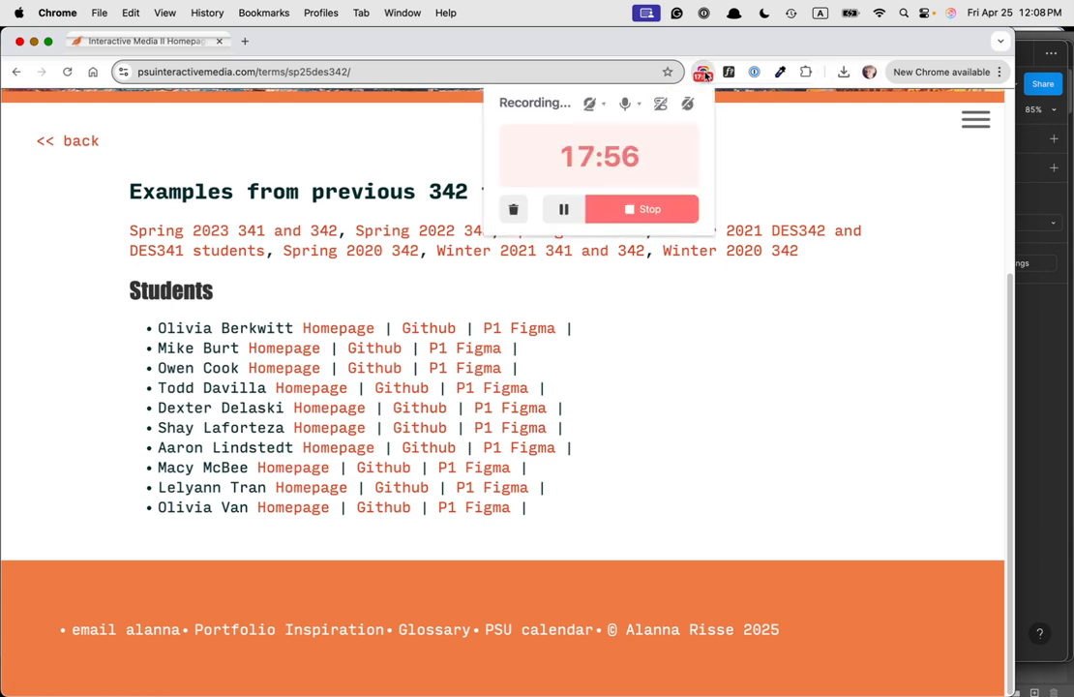